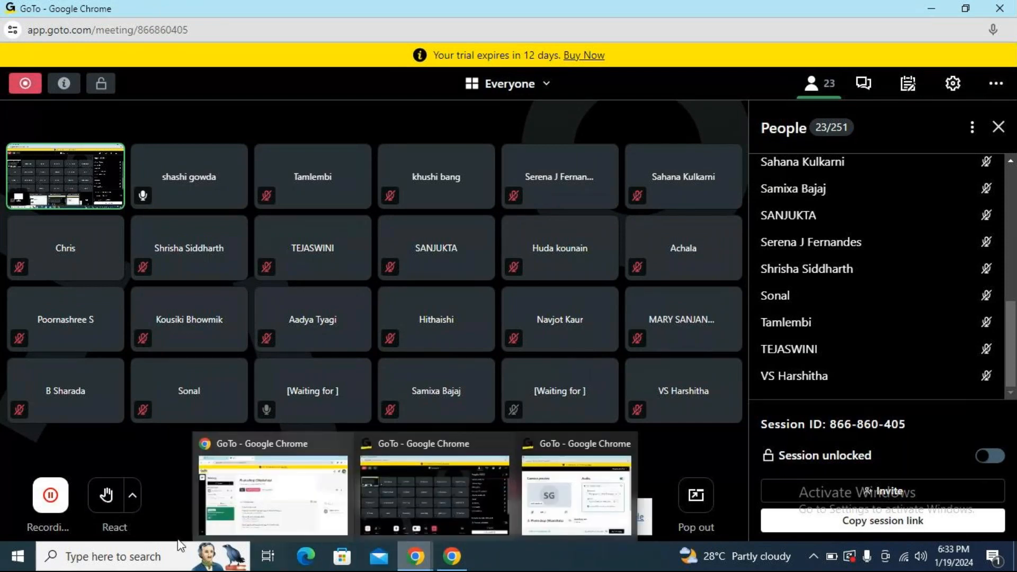
Launch Adobe Photoshop 2020, create a 10 x 11 inch RGB document at 300 pixels/inch, and move the screen-sharing bar off the canvas.
left_click(164, 554)
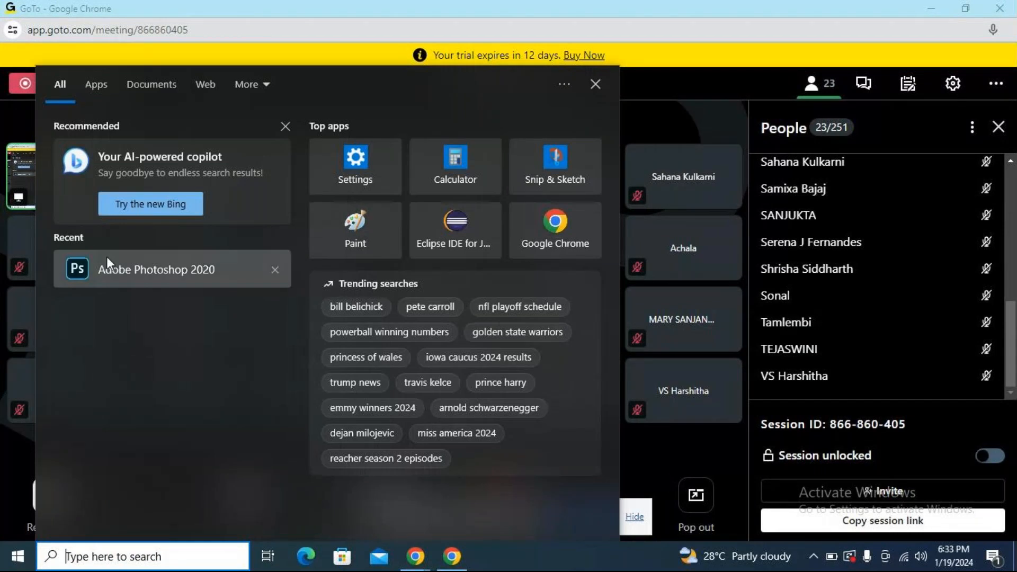
left_click(108, 257)
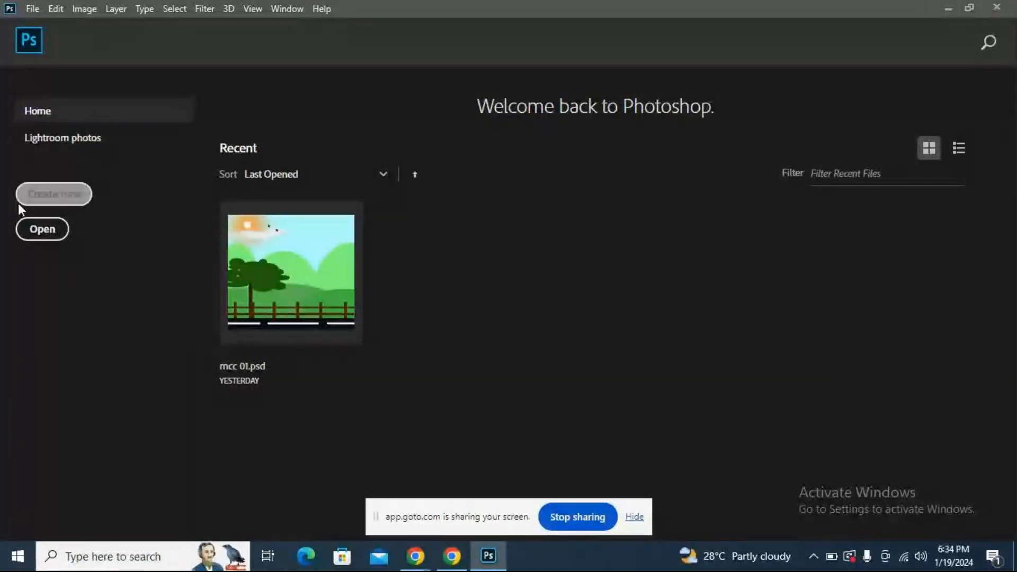
left_click(47, 197)
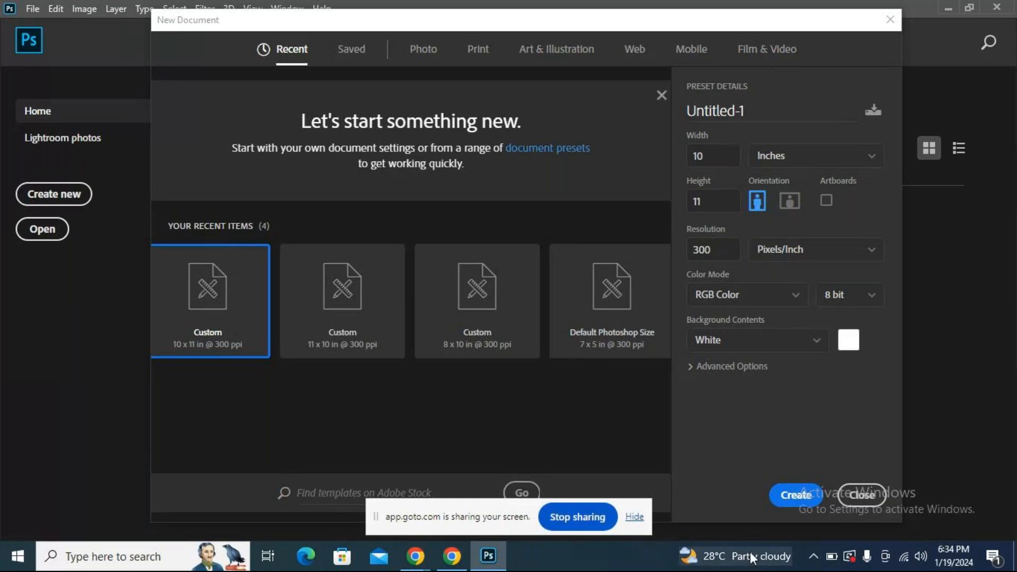
left_click(786, 497)
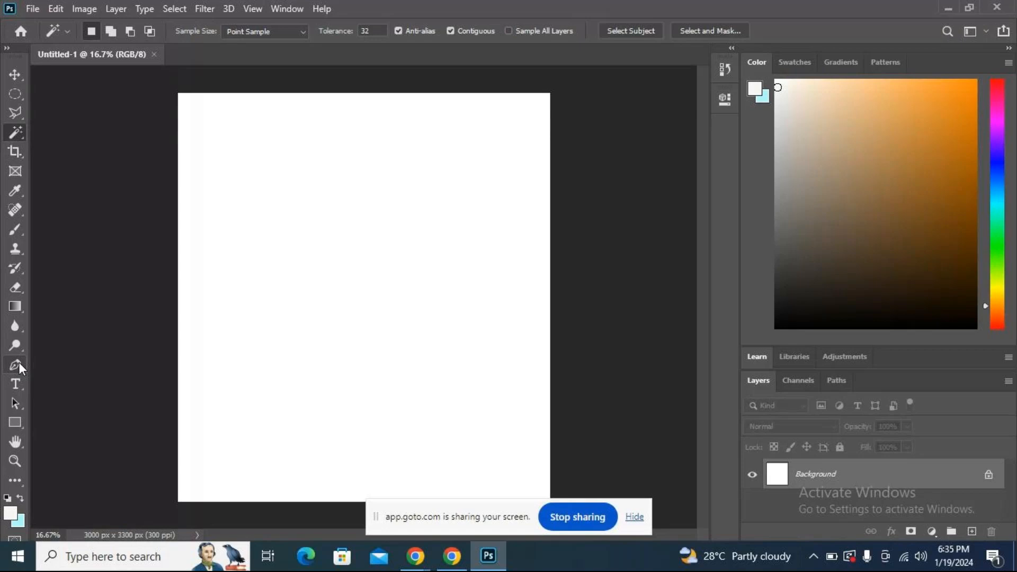
left_click_drag(511, 515, 716, 548)
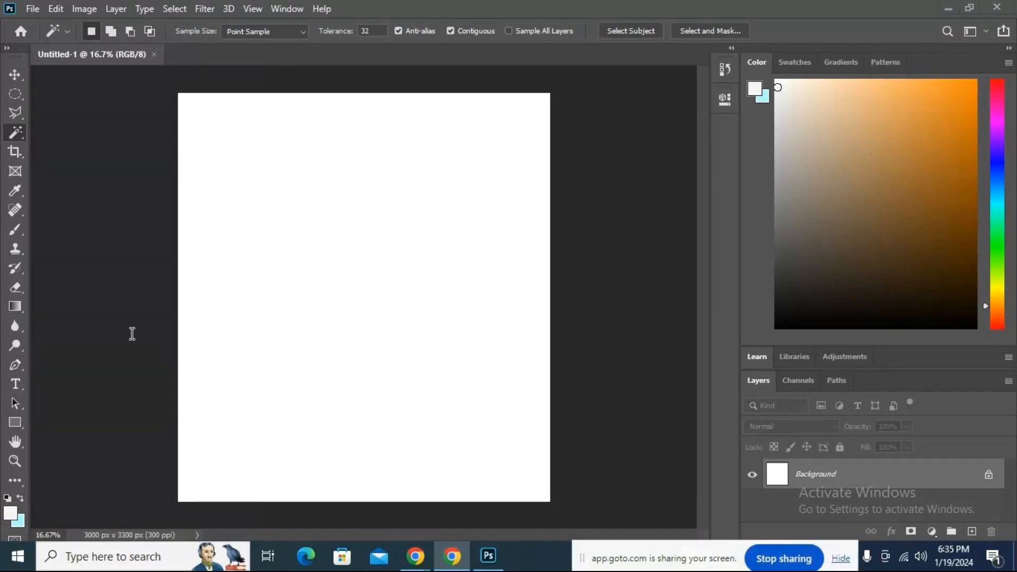
Switch to Chrome and search Google Images for "mahanati" in a new tab.
mouse_move(416, 556)
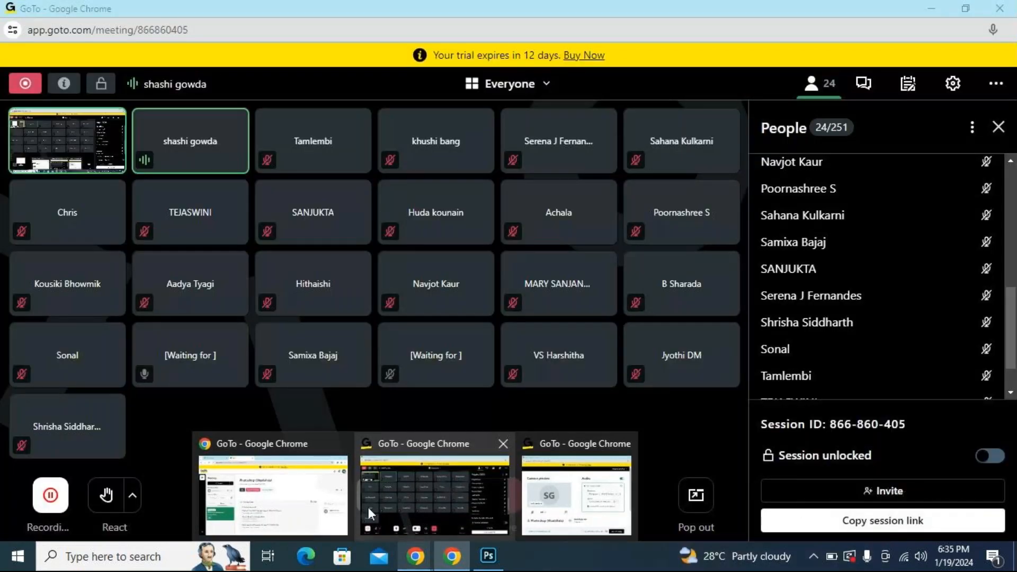
left_click(334, 503)
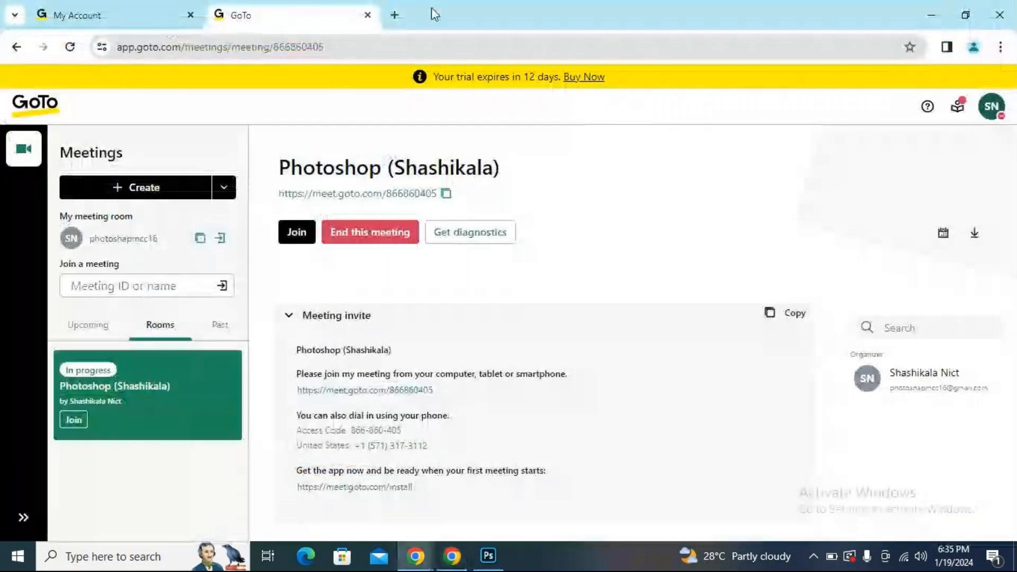
left_click(393, 16)
left_click(433, 302)
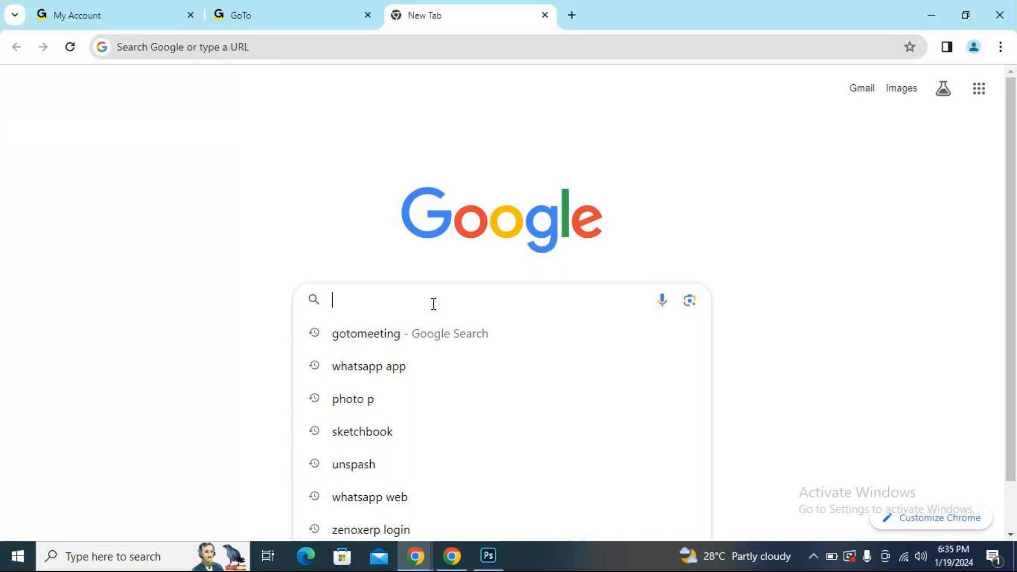
type("ma")
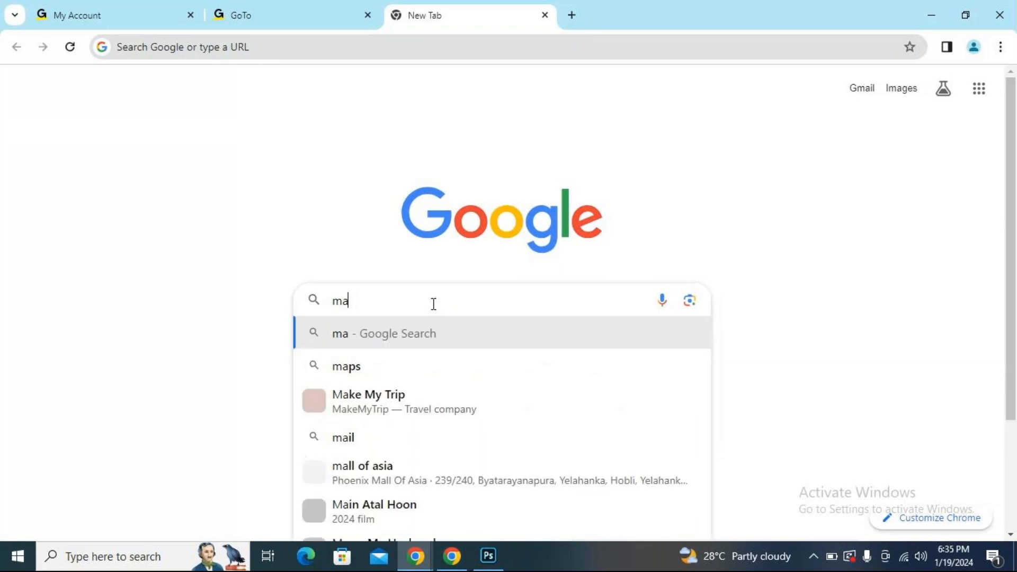
type("hanati")
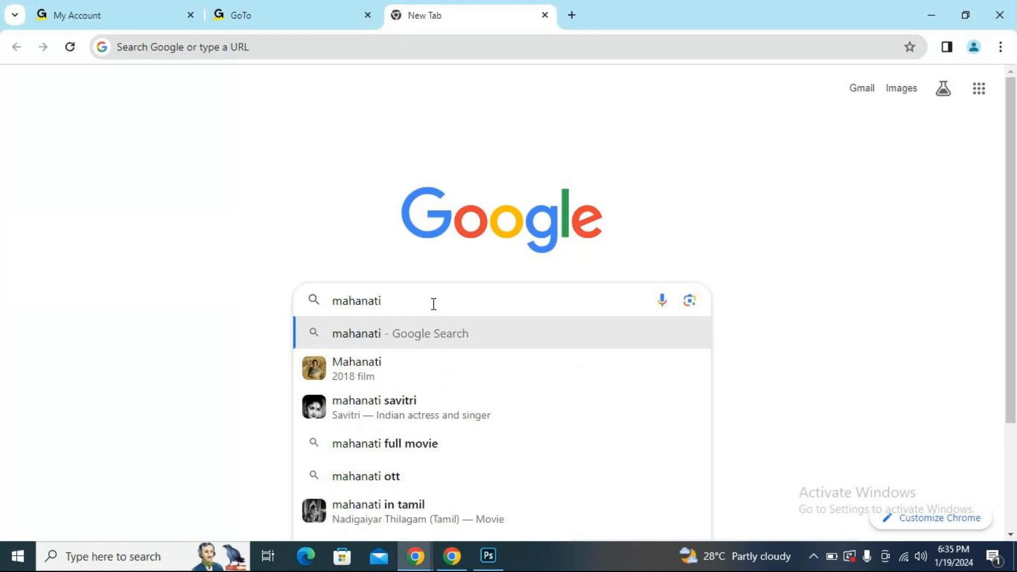
key("Return")
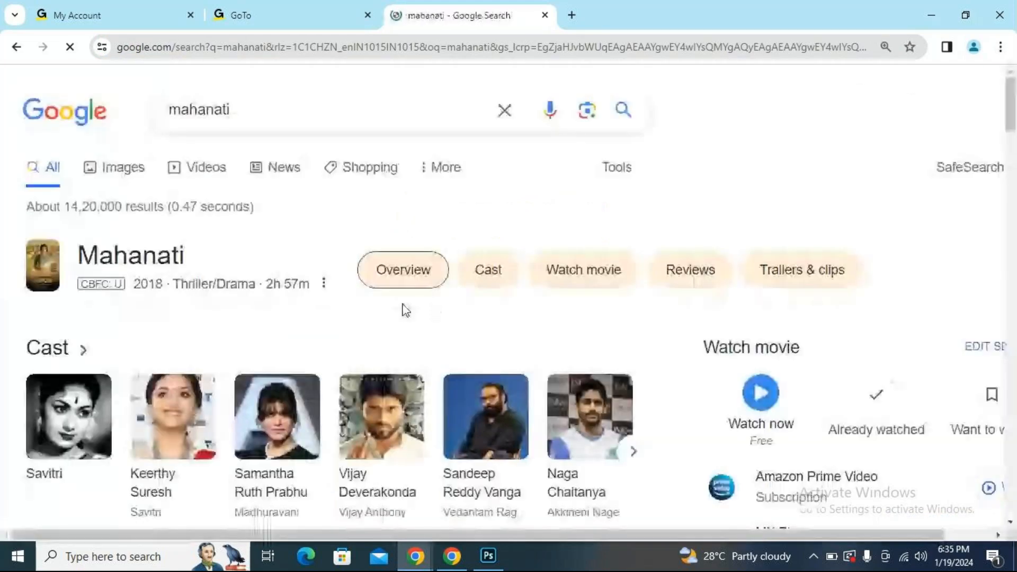
left_click(126, 169)
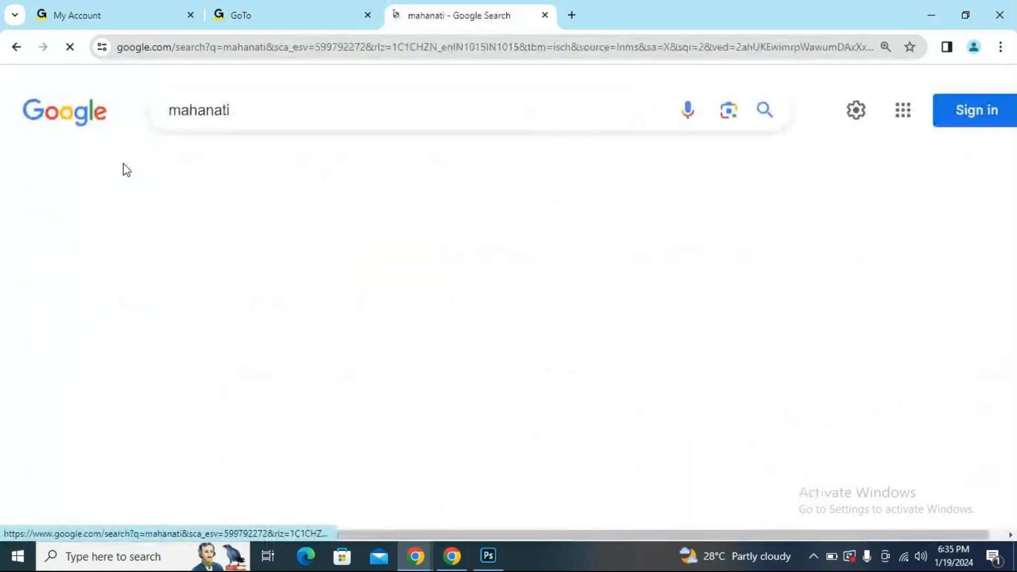
Find a black-and-white "Mahanati (2018)" portrait with a jewelled headpiece in the image results and open its preview.
scroll(669, 396, "down", 6)
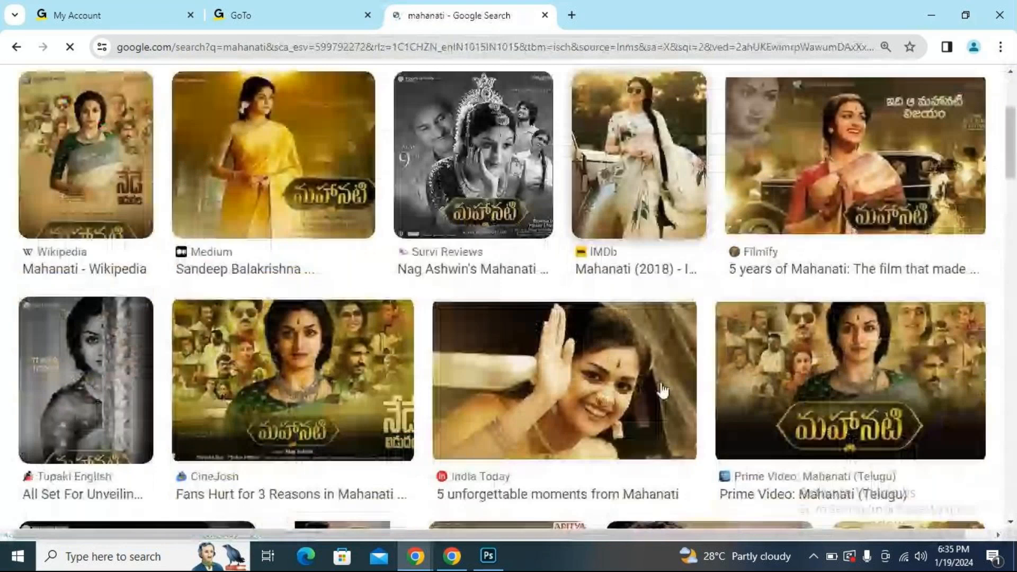
scroll(660, 382, "down", 5)
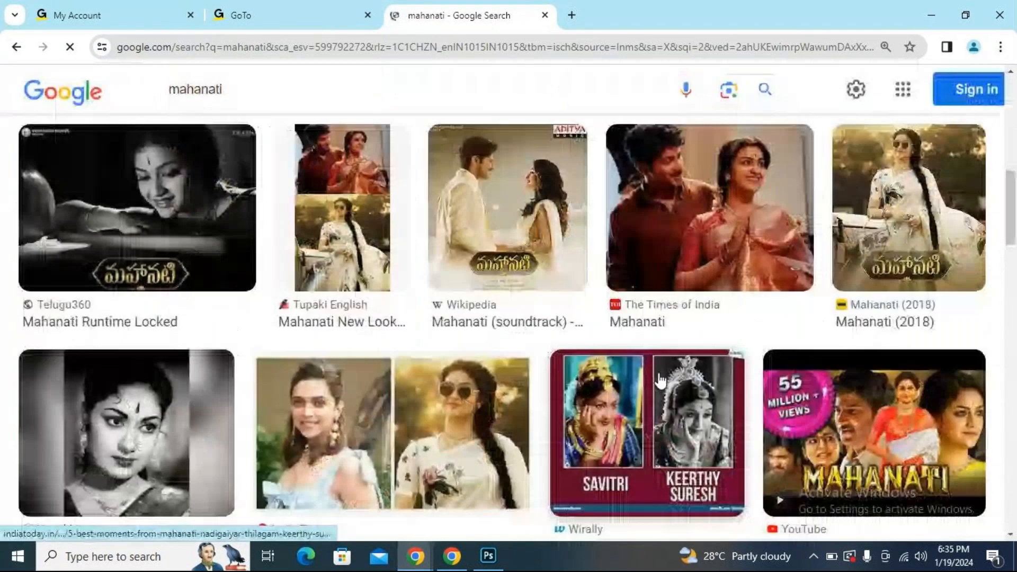
scroll(659, 380, "down", 12)
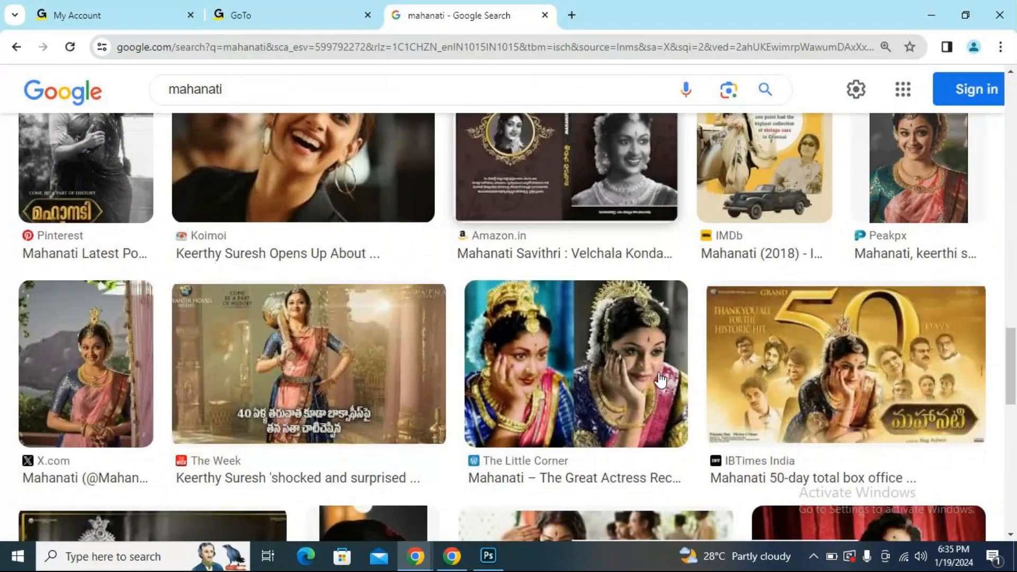
scroll(659, 381, "down", 15)
scroll(659, 380, "down", 10)
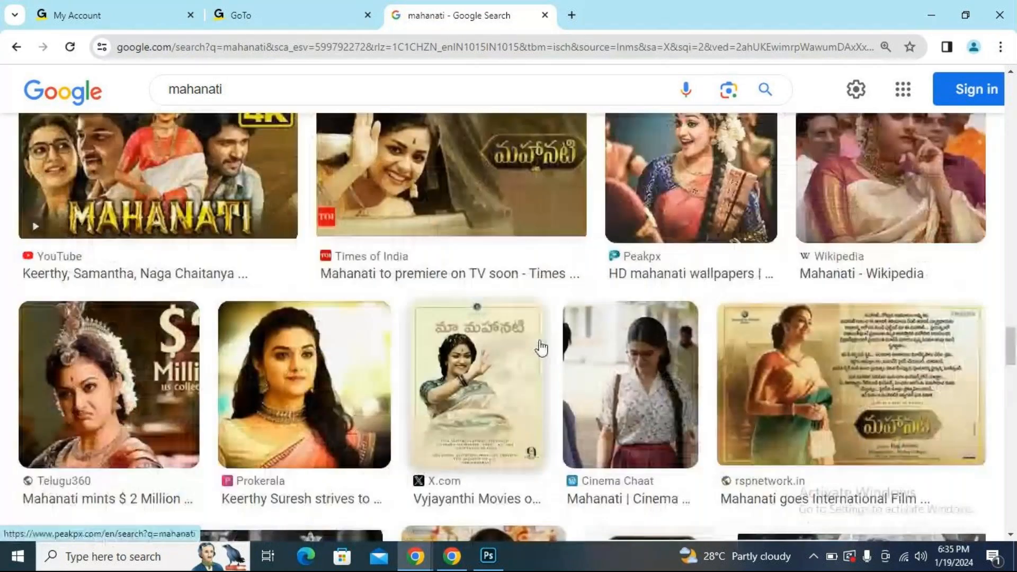
scroll(541, 348, "down", 10)
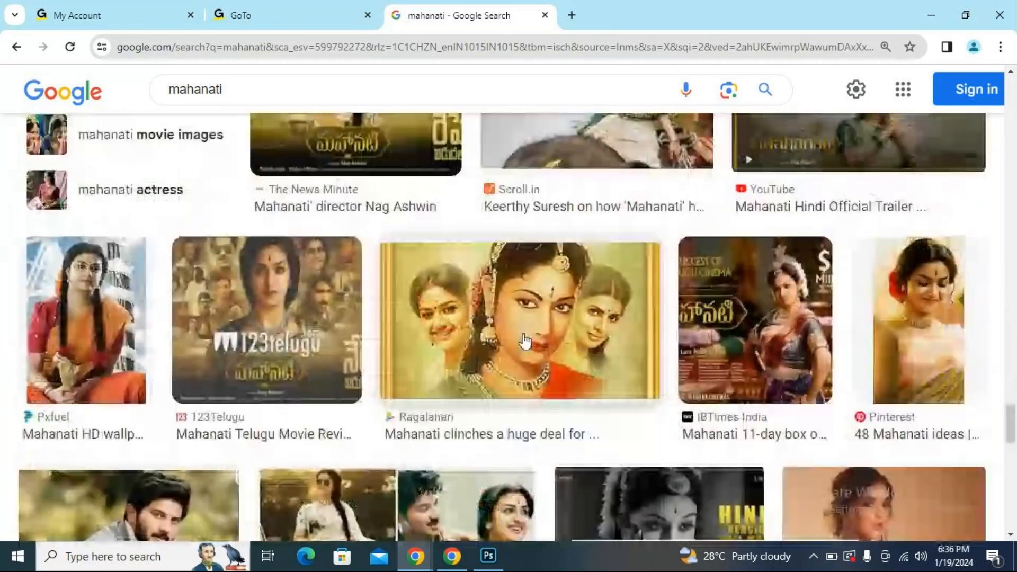
scroll(525, 342, "down", 6)
scroll(524, 341, "down", 7)
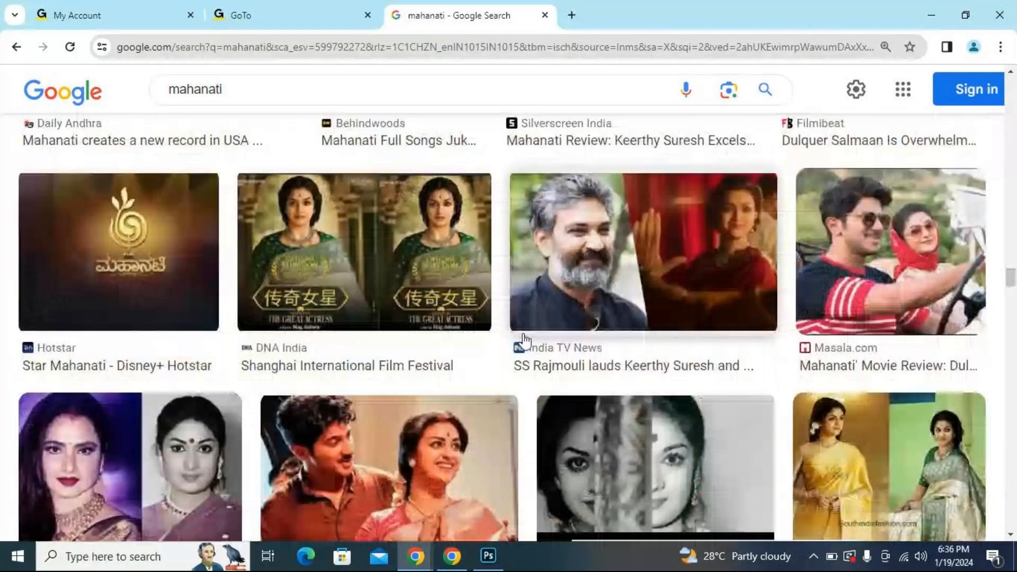
scroll(524, 341, "down", 3)
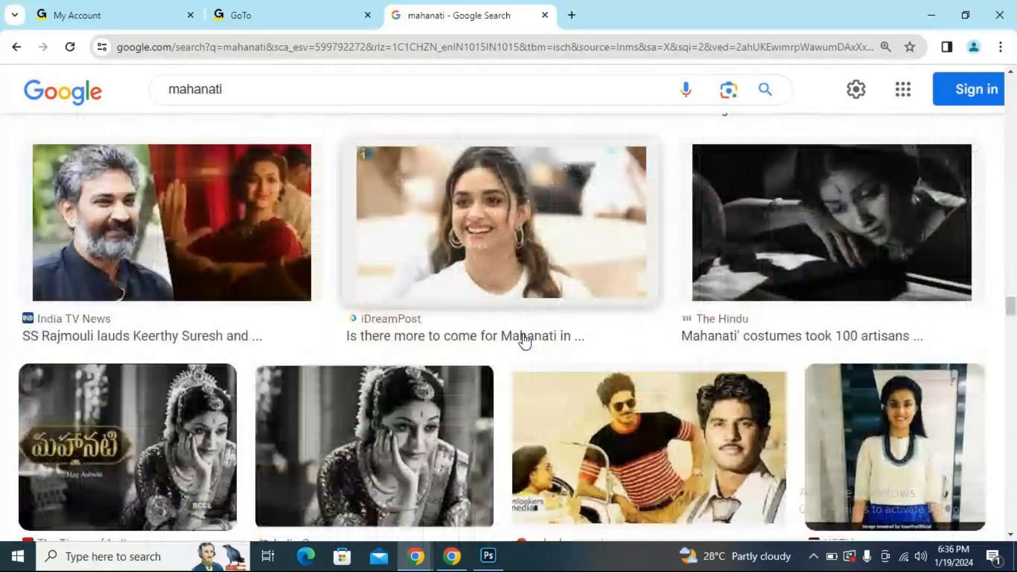
scroll(524, 342, "down", 3)
left_click(524, 342)
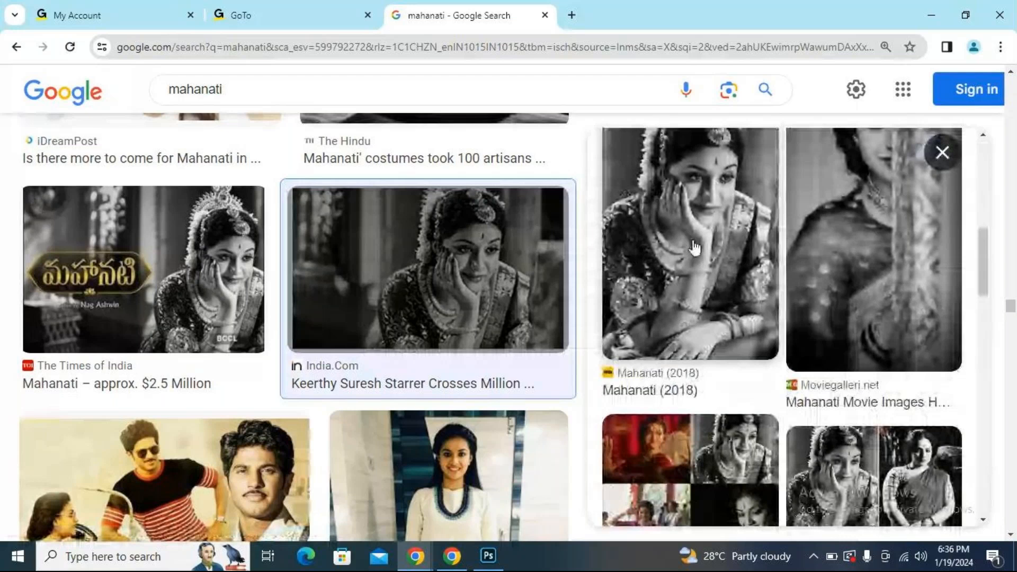
left_click(694, 247)
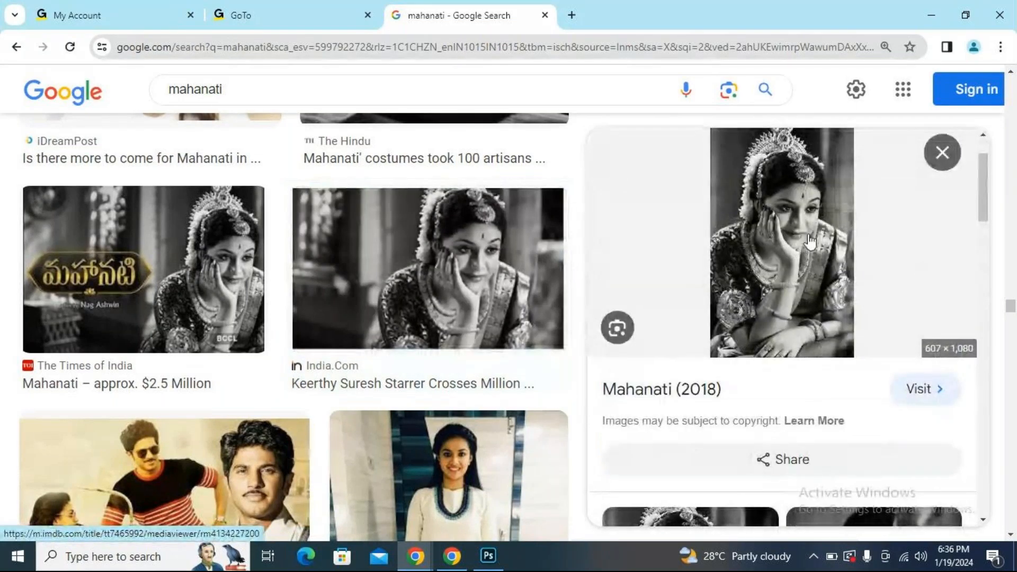
Save the previewed black-and-white portrait as a JPEG image in the Downloads folder.
scroll(804, 241, "up", 2)
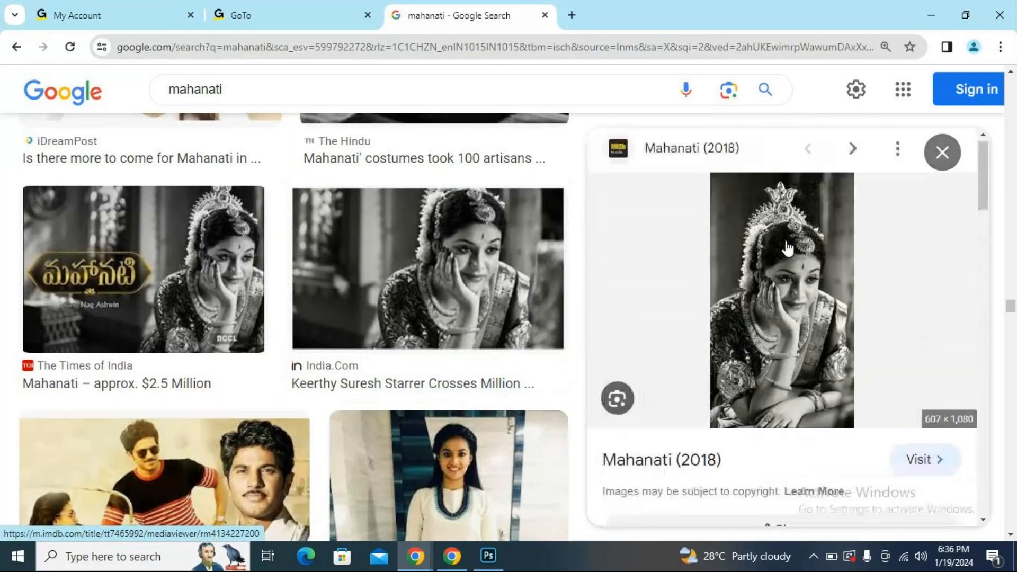
right_click(788, 246)
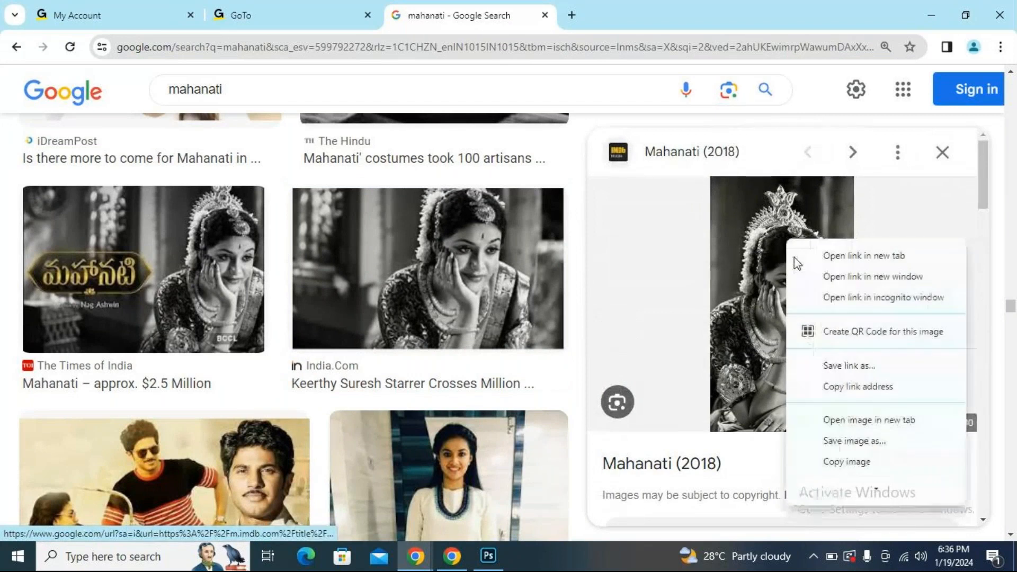
left_click(876, 445)
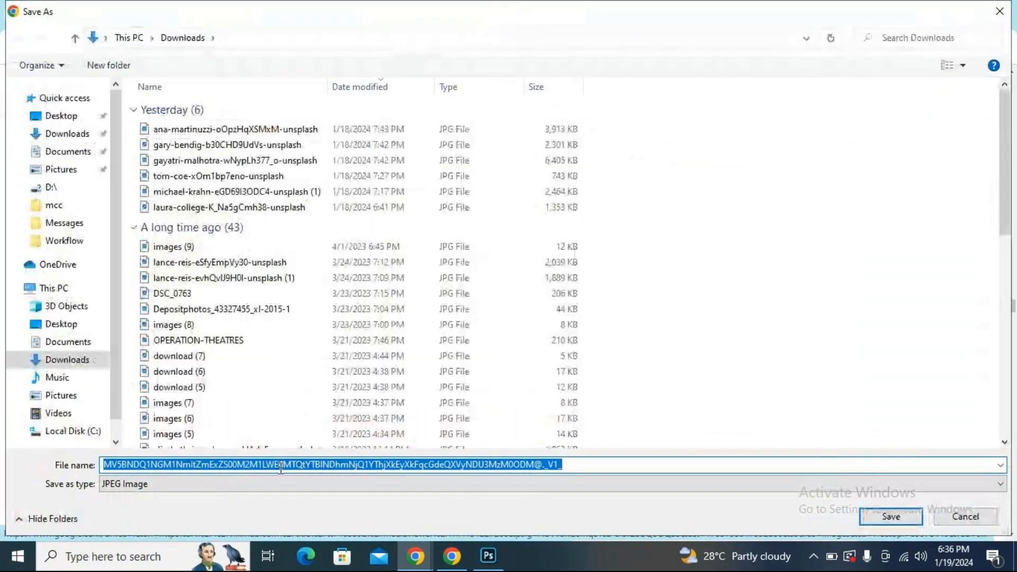
left_click(889, 519)
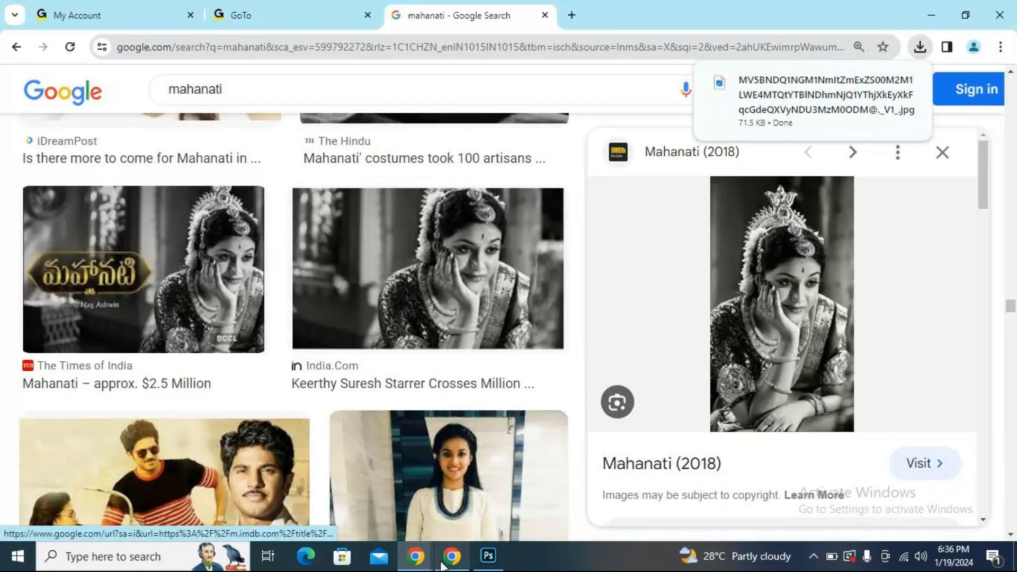
Switch to the GoTo meeting window to check on the session.
mouse_move(441, 565)
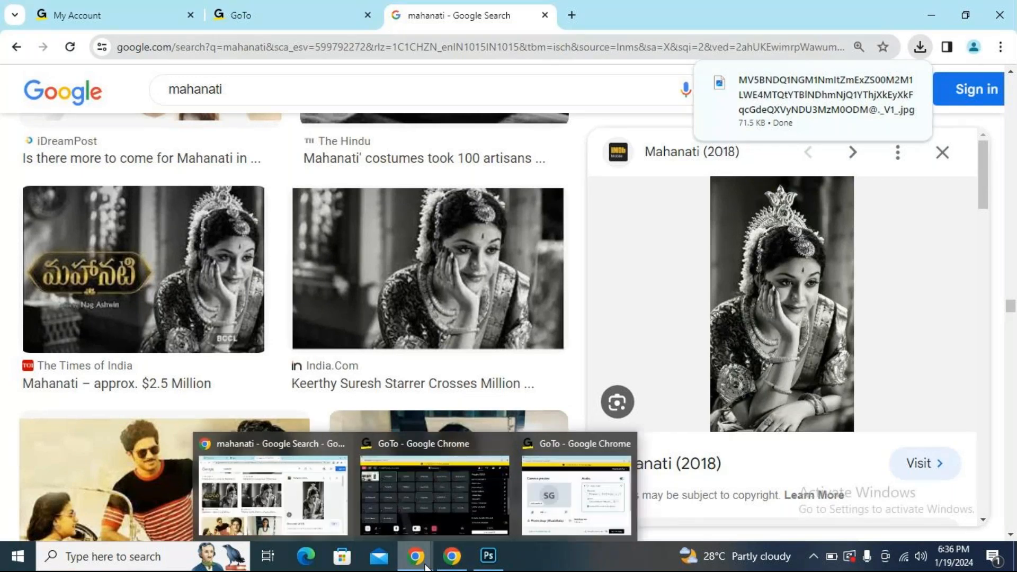
left_click(443, 485)
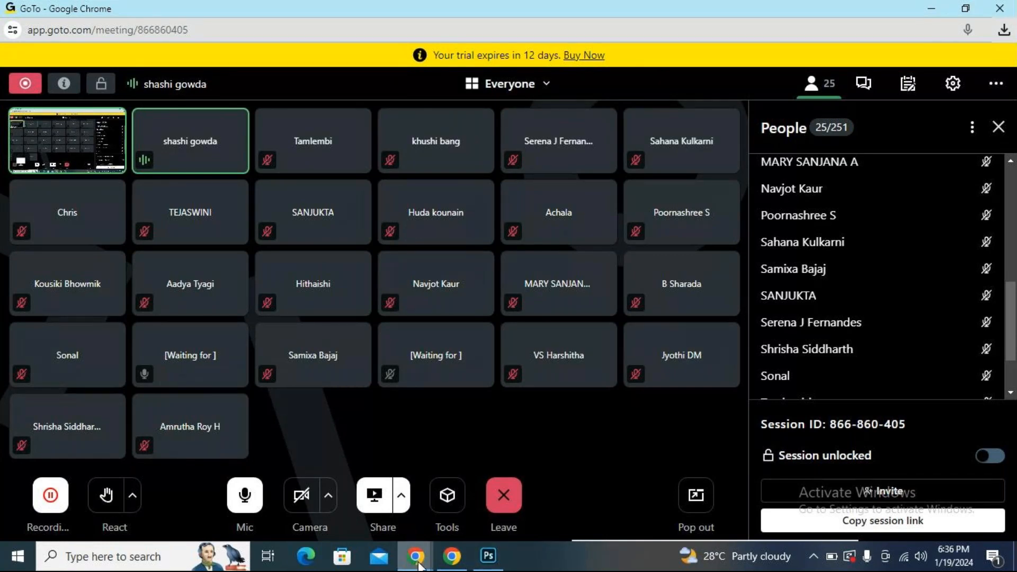
Return to Photoshop and place the newly downloaded portrait JPG from Downloads as an embedded image in the blank document.
left_click(488, 555)
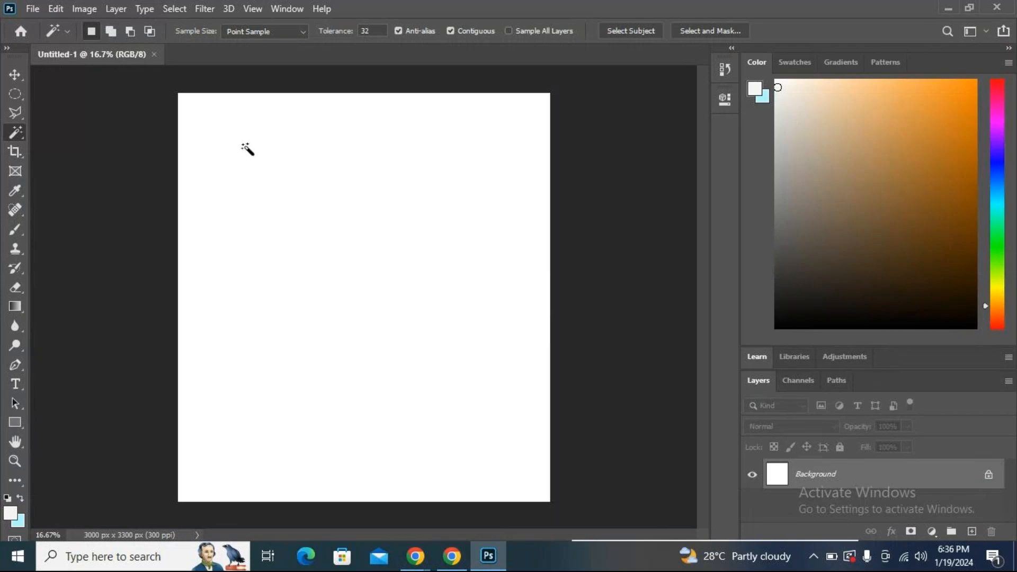
left_click(34, 10)
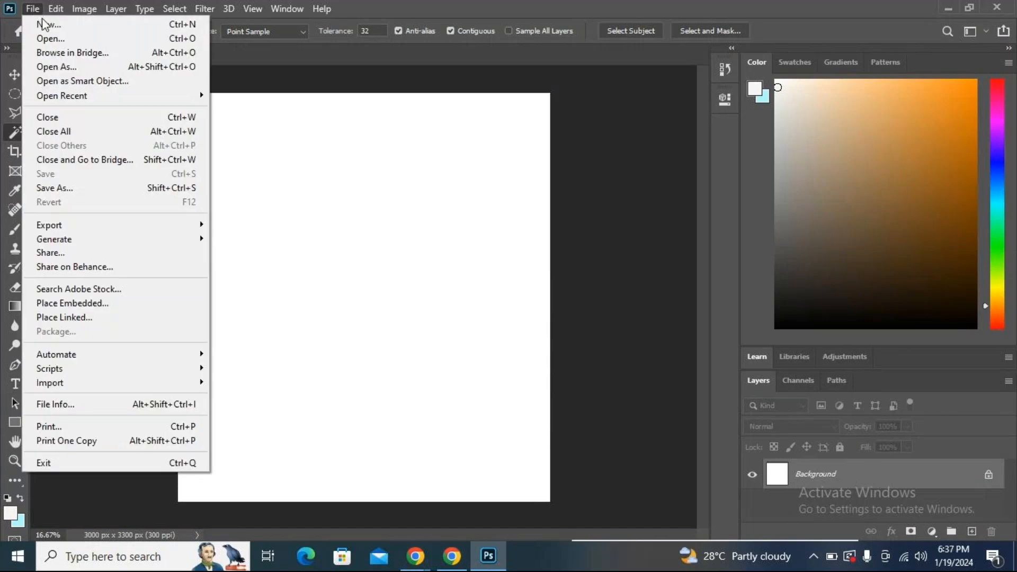
mouse_move(58, 9)
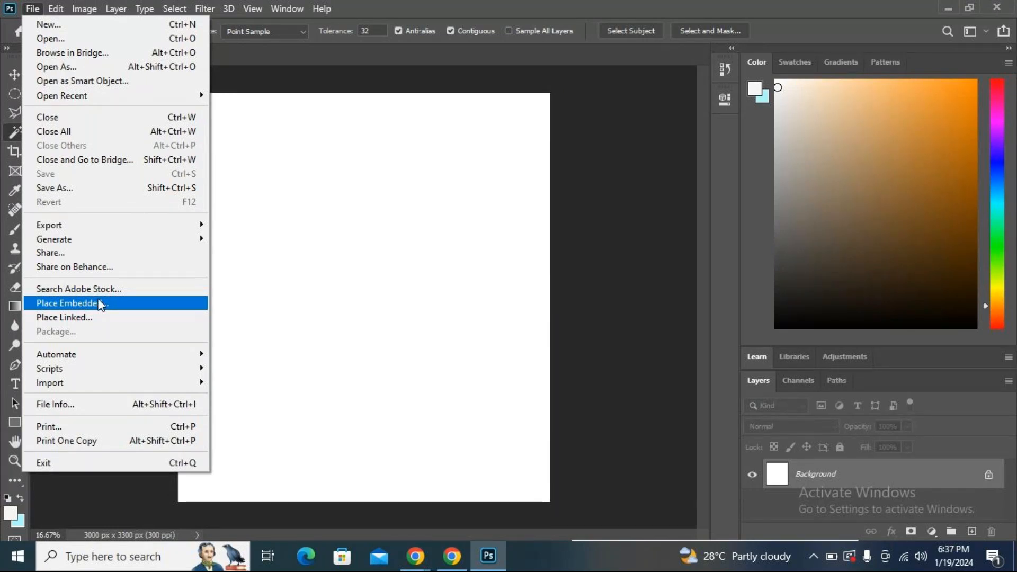
left_click(101, 305)
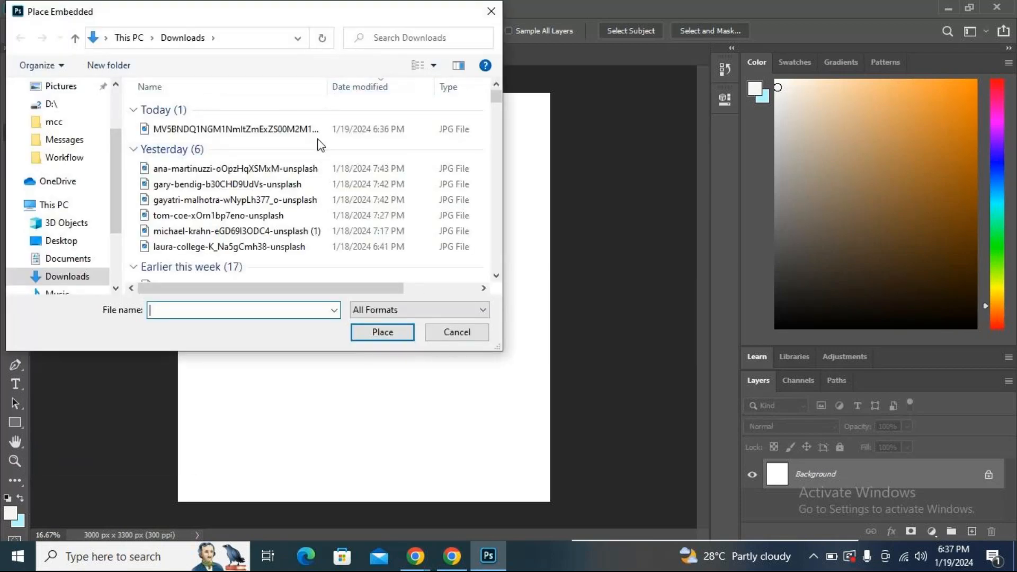
left_click(320, 132)
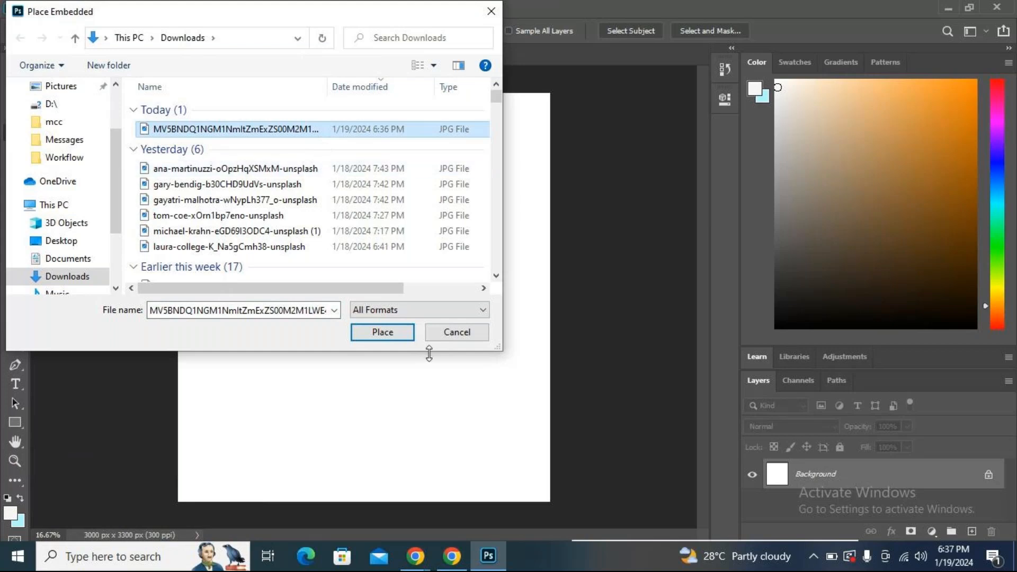
left_click(394, 333)
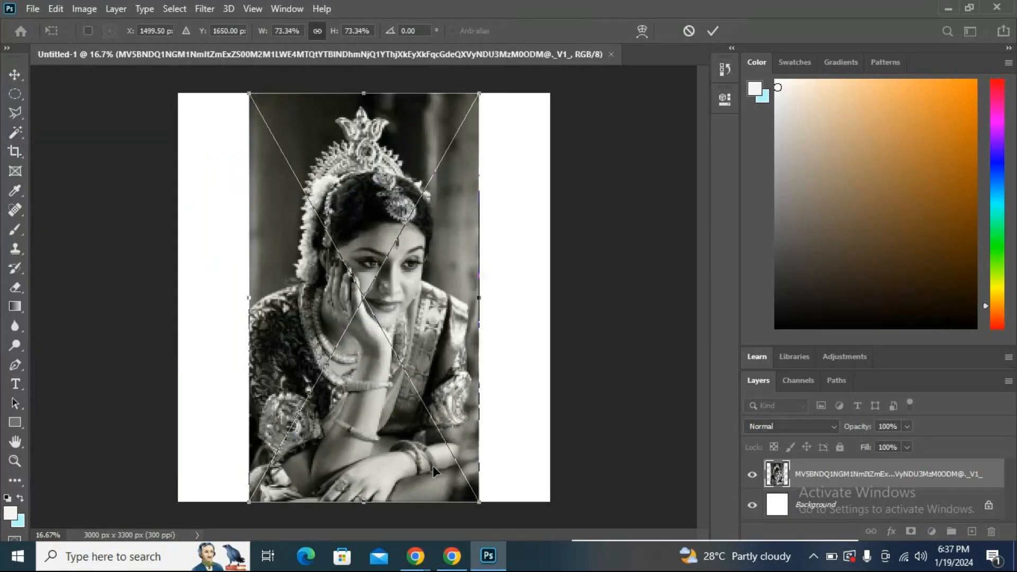
Switch to the GoTo meeting window and mute the microphone.
mouse_move(416, 556)
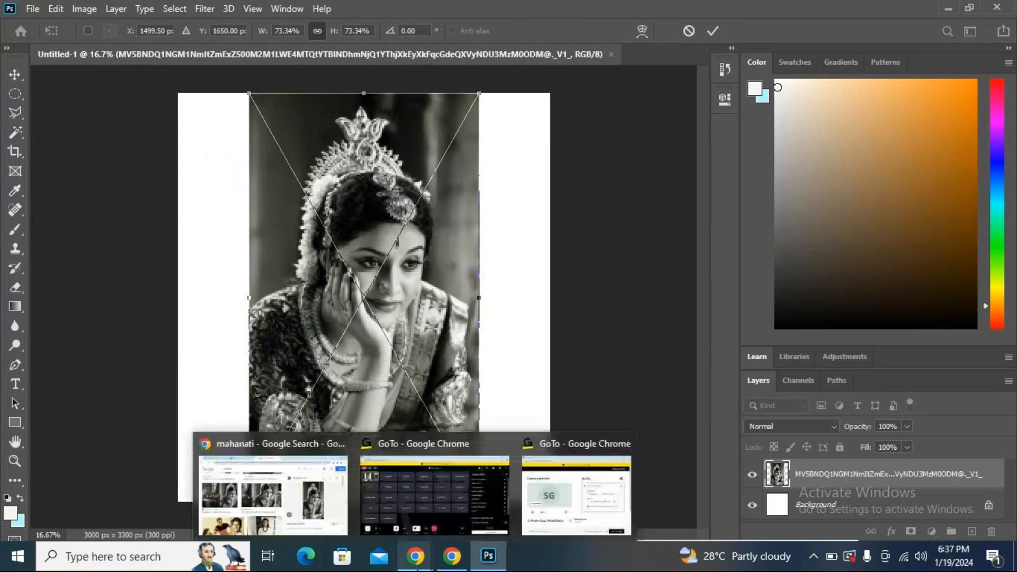
left_click(446, 517)
left_click(246, 503)
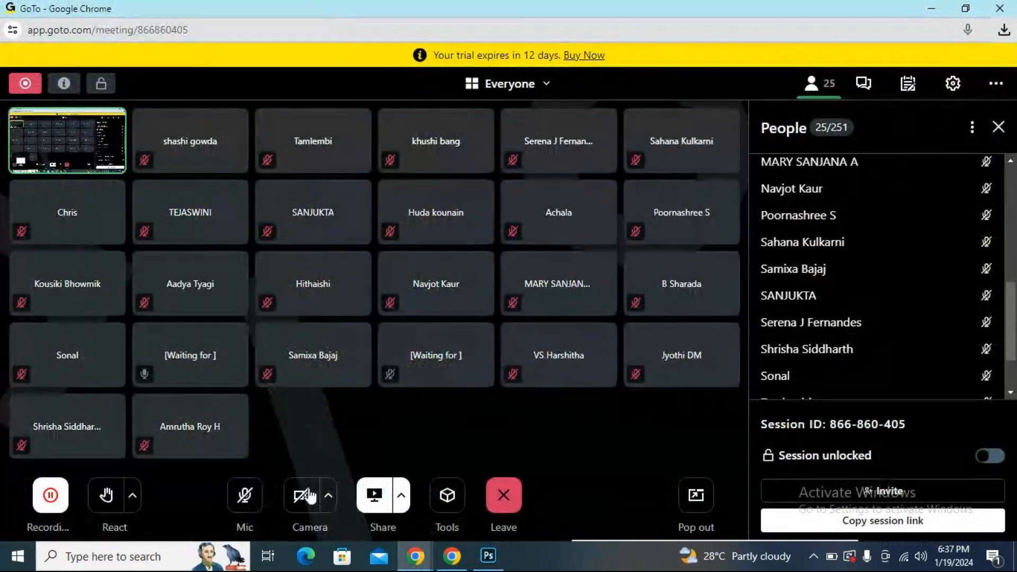
Unmute the microphone in the GoTo meeting and check its chat and participant list.
left_click(496, 566)
mouse_move(416, 556)
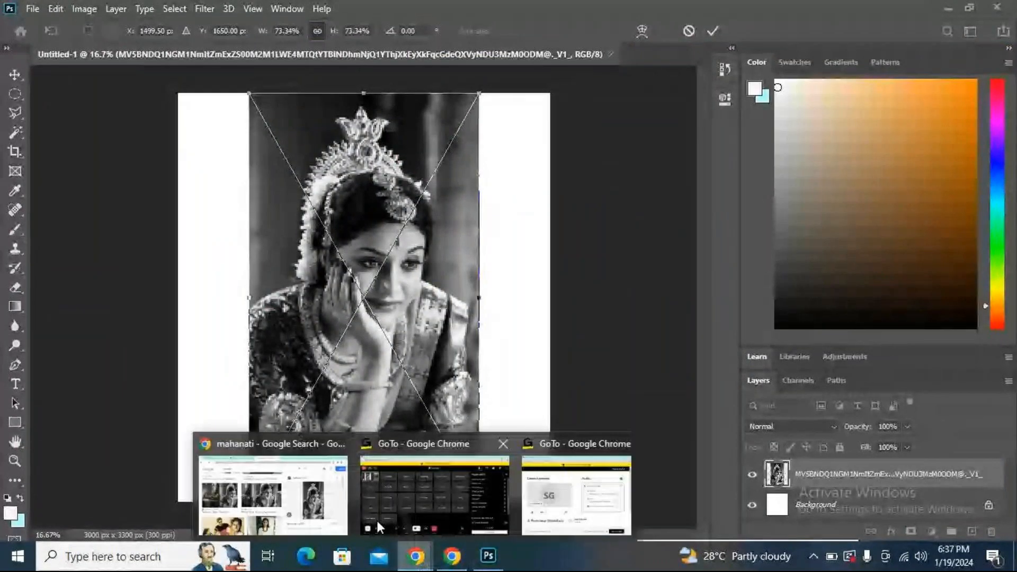
left_click(397, 507)
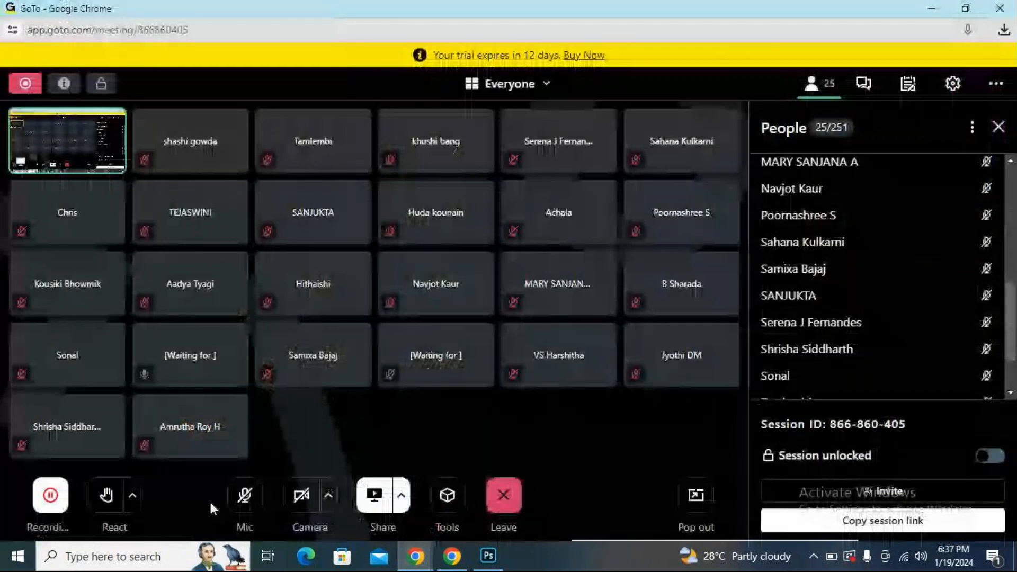
left_click(245, 495)
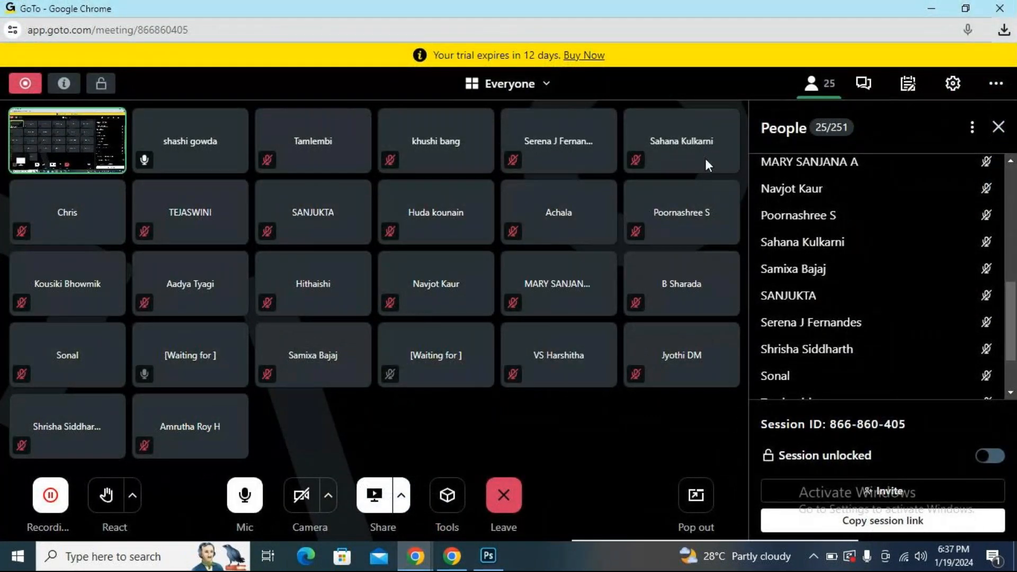
left_click(862, 85)
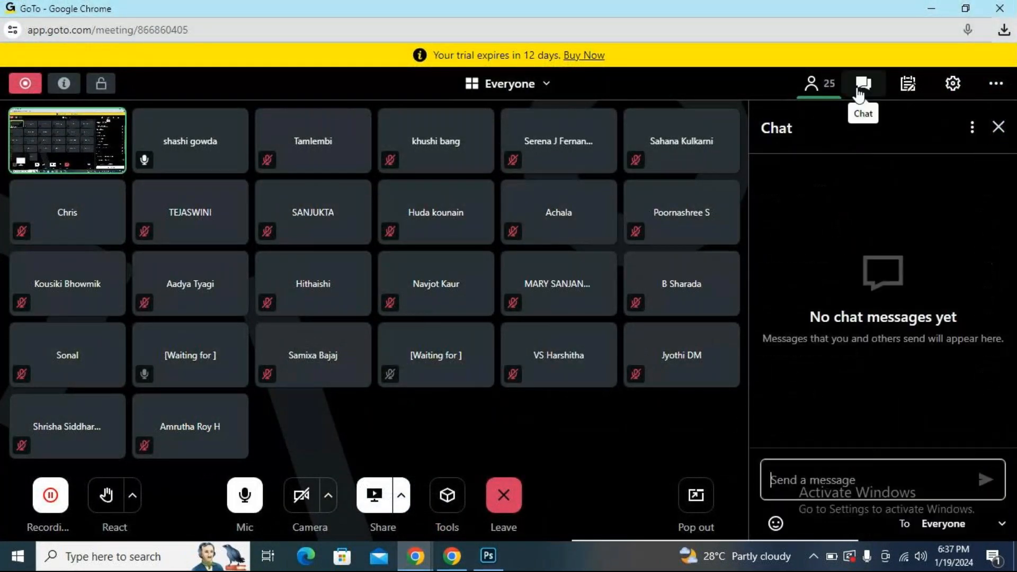
left_click(812, 88)
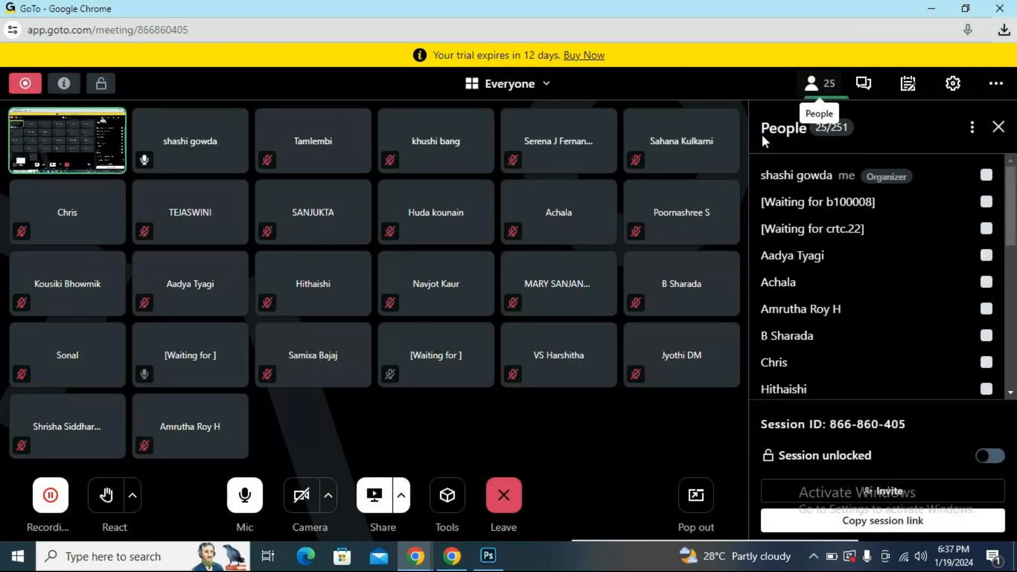
Return to Photoshop, enlarge the placed portrait to about 79%, centre it vertically on the canvas and commit the placement.
left_click(491, 559)
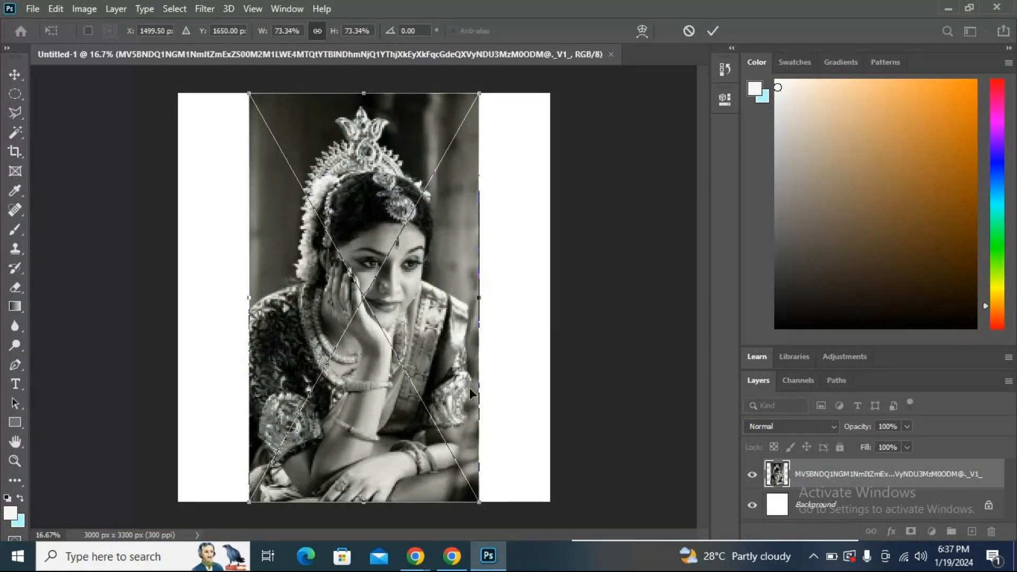
left_click_drag(479, 502, 499, 542)
left_click_drag(426, 449, 429, 433)
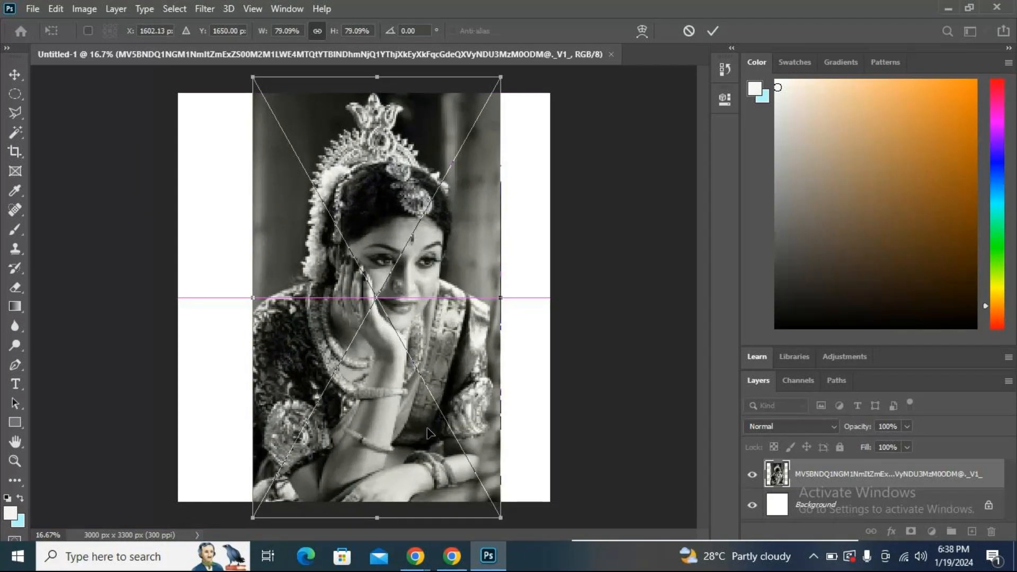
key("Return")
Crop the canvas to the portrait's side edges, about 2000 x 3300 px, removing the white strips on both sides.
key("w")
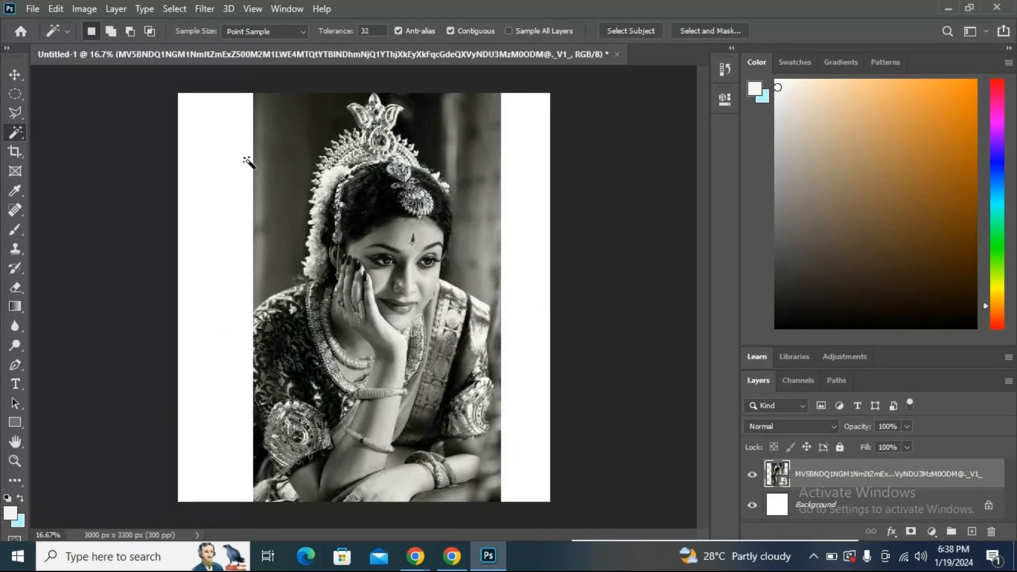
left_click(17, 154)
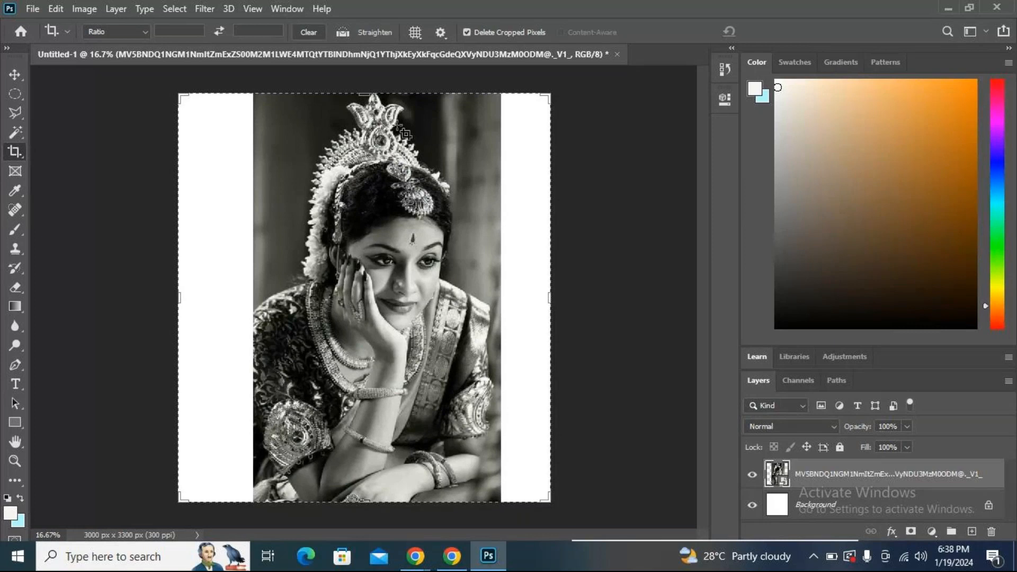
left_click_drag(175, 297, 215, 296)
left_click_drag(512, 296, 486, 296)
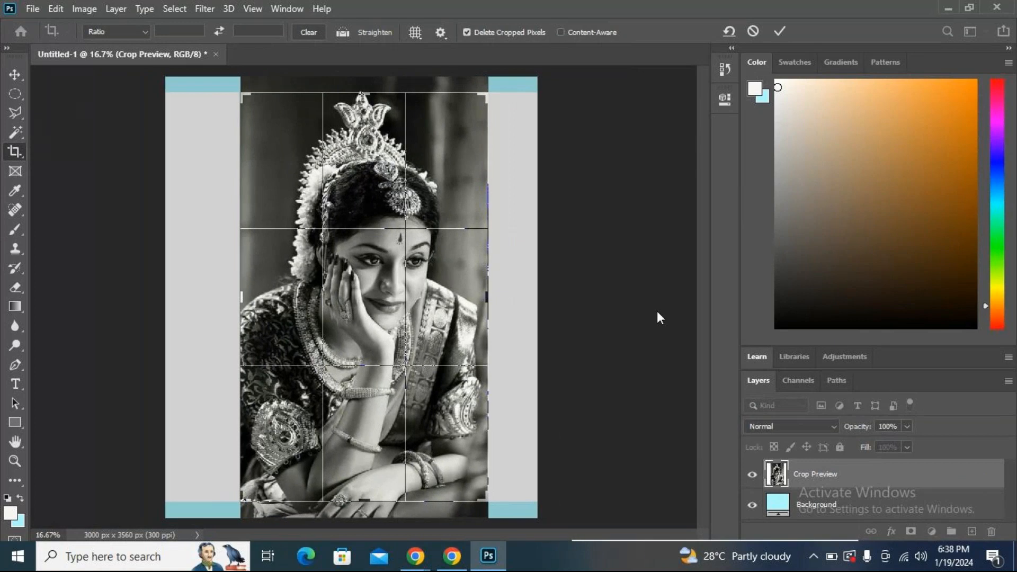
key("Return")
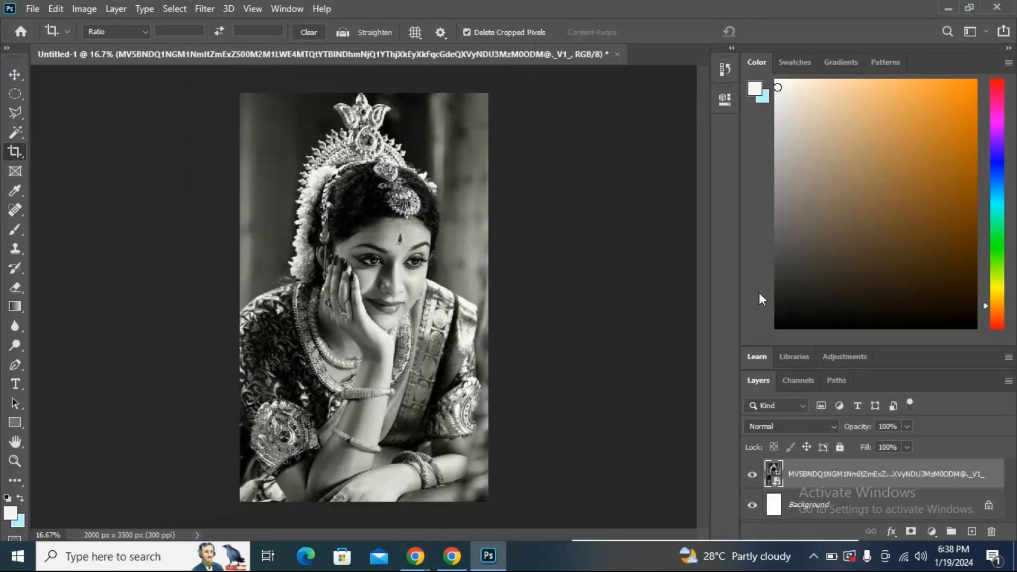
Activate the Pen tool in Path mode and frame the portrait's lips at 100% zoom.
key("ctrl+plus")
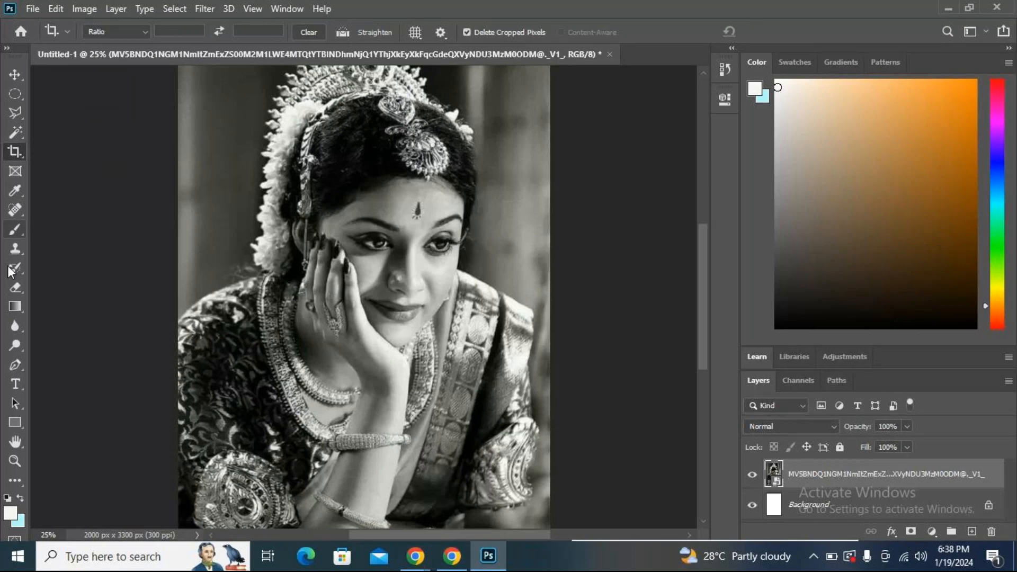
left_click(13, 367)
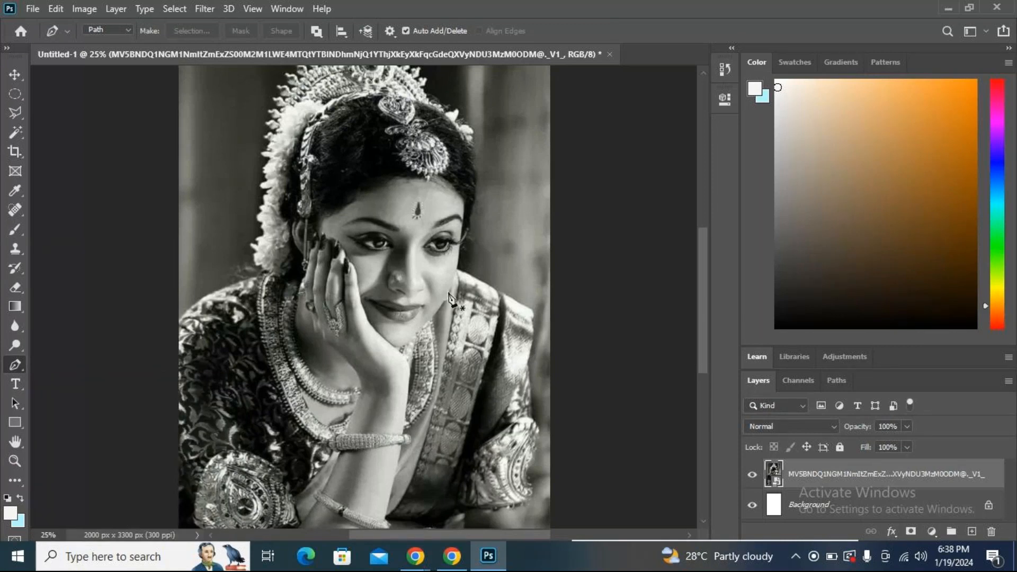
scroll(448, 297, "down", 3)
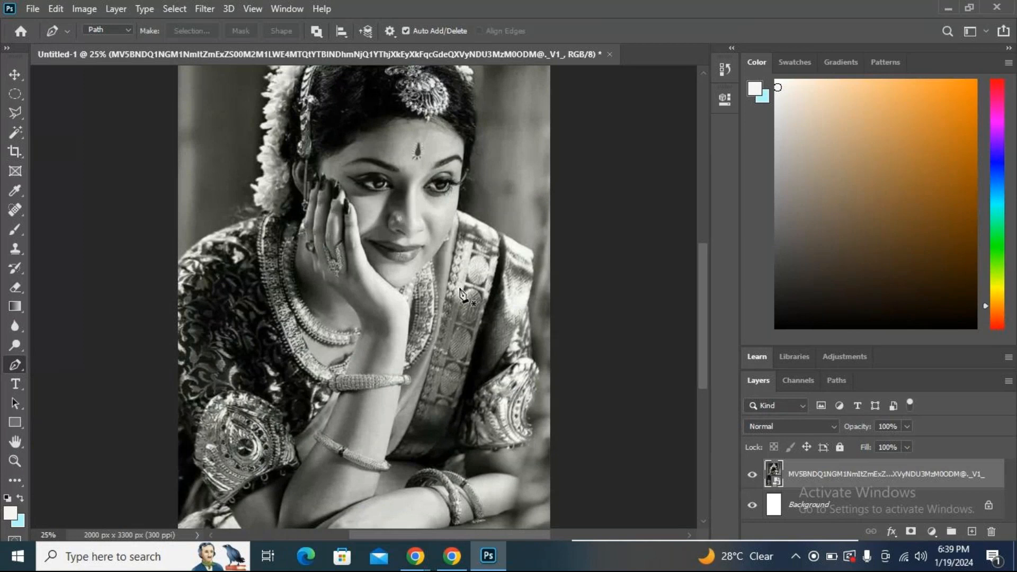
scroll(420, 291, "down", 3)
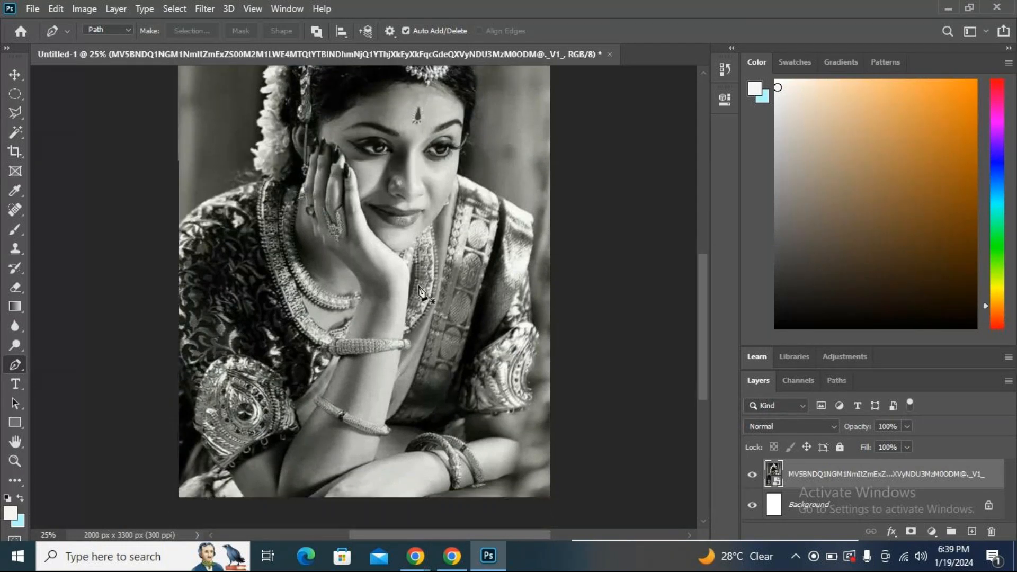
scroll(419, 291, "down", 4)
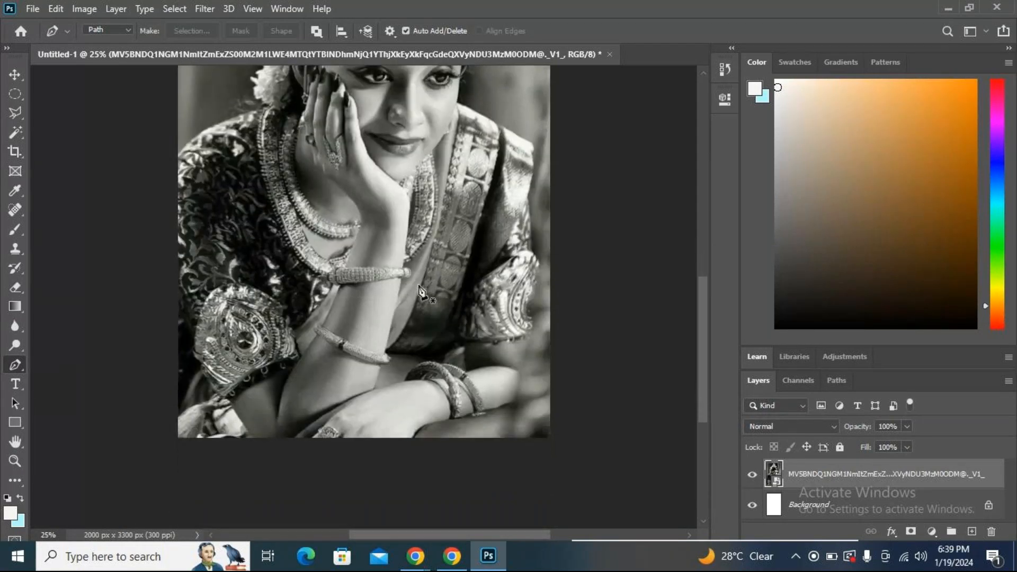
scroll(420, 291, "up", 7)
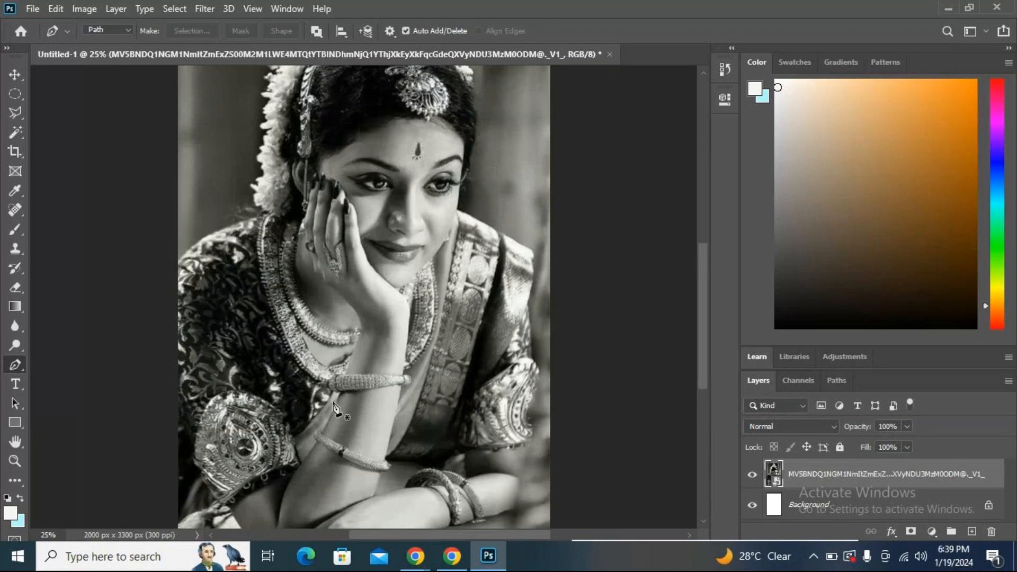
scroll(416, 331, "up", 2)
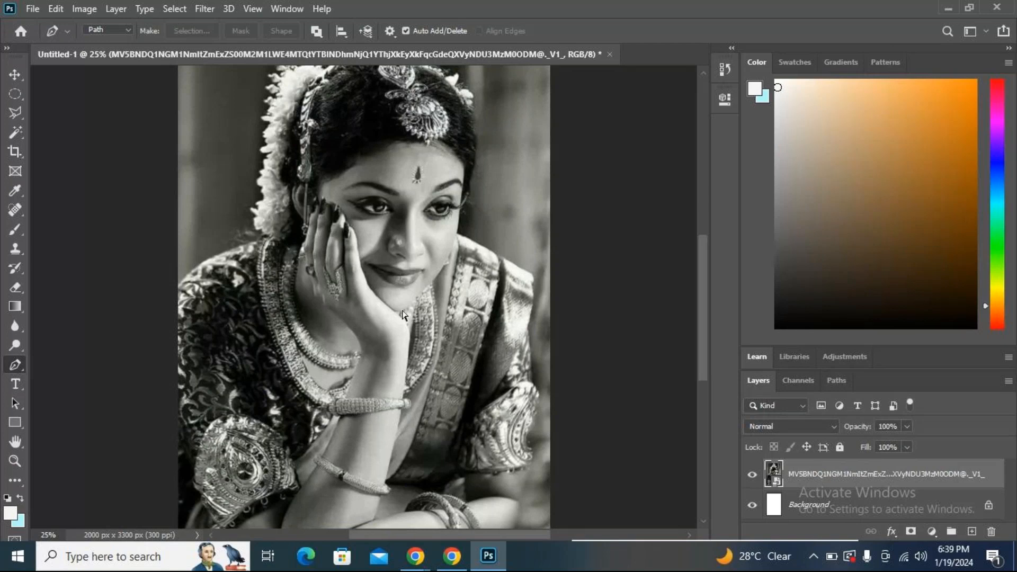
scroll(403, 315, "up", 2)
scroll(403, 315, "up", 2)
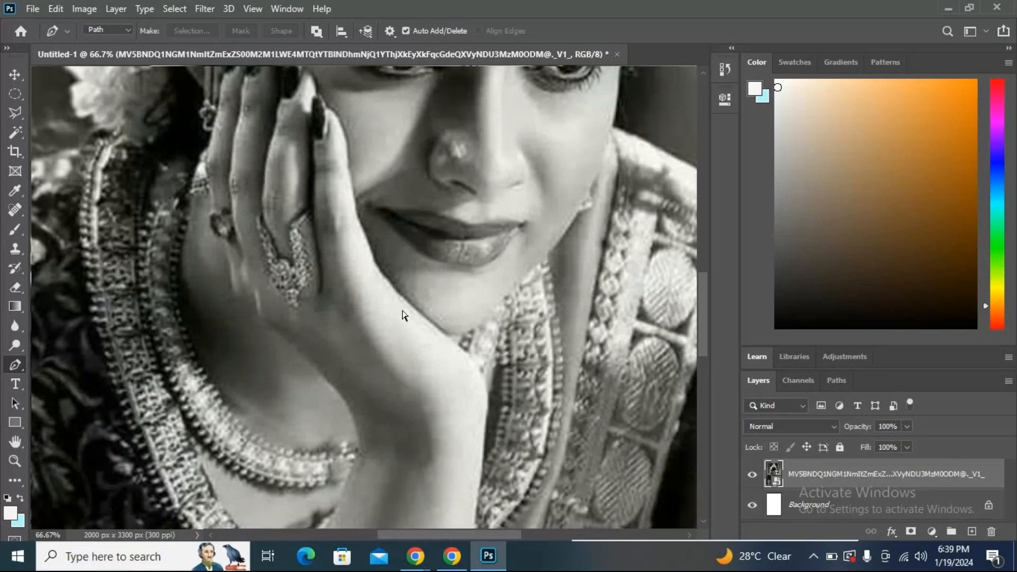
scroll(403, 311, "up", 1)
left_click_drag(424, 279, 296, 346)
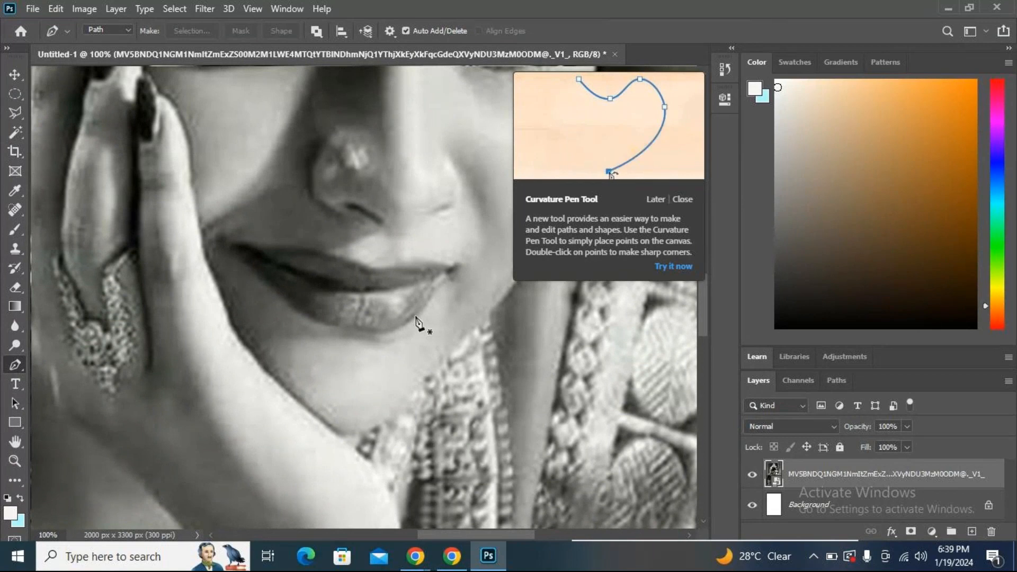
left_click(673, 266)
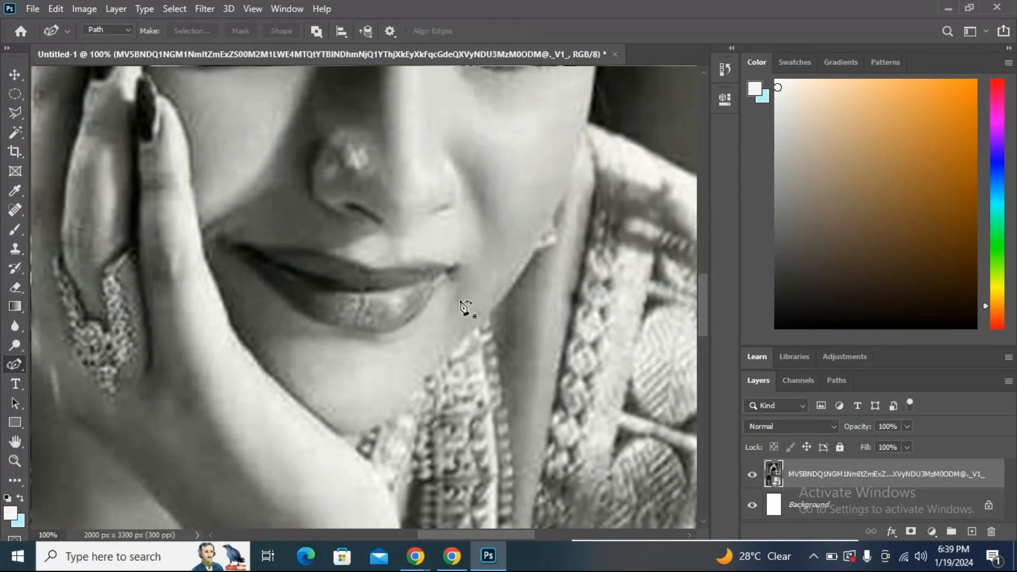
right_click(18, 367)
left_click(69, 366)
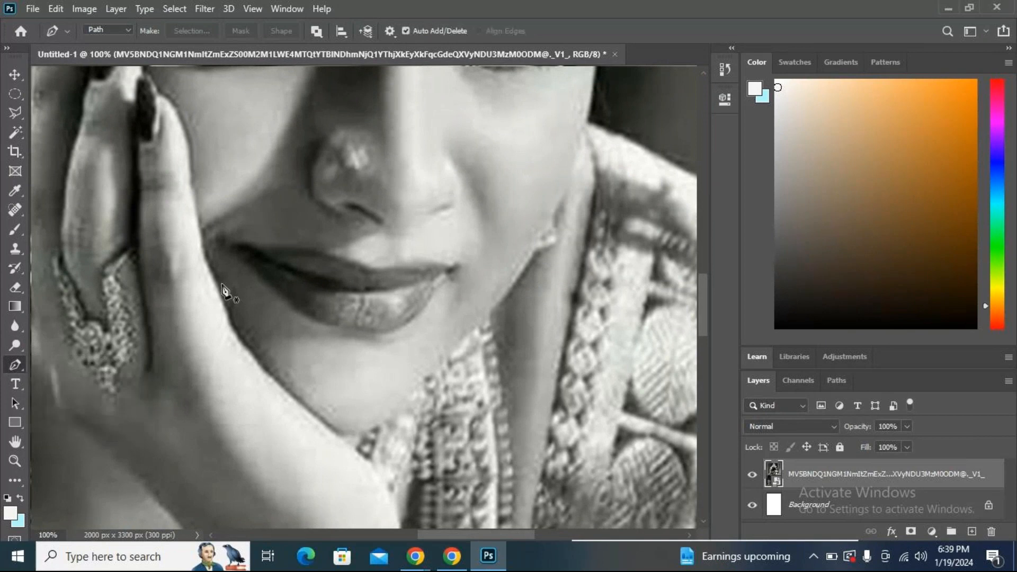
Start a path at the mouth corner beside the hand and add a short curve onto the upper lip, removing its outgoing handle.
left_click(233, 248)
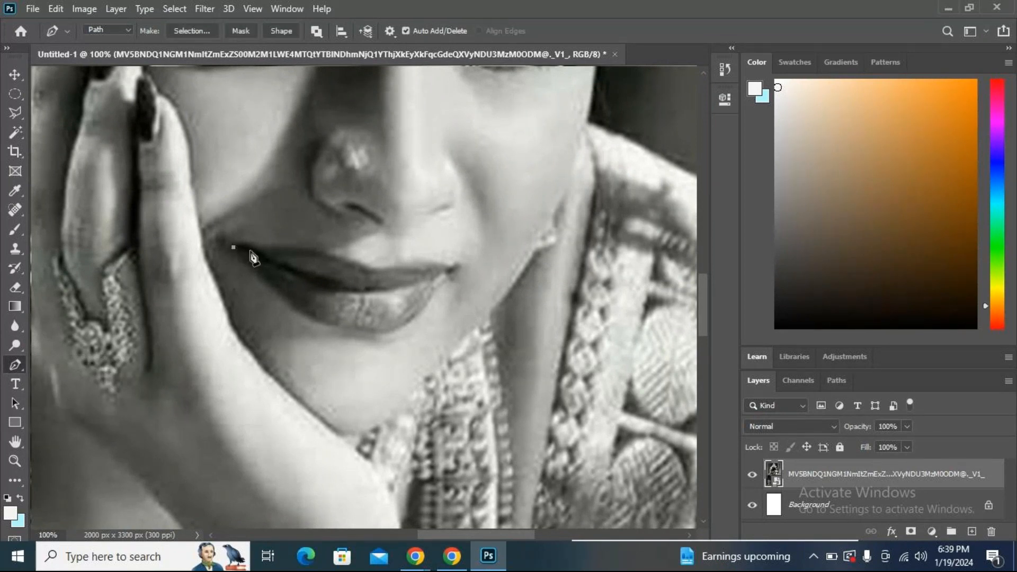
left_click(289, 250)
key("ctrl+z")
left_click_drag(251, 247, 257, 253)
left_click_drag(250, 246, 258, 254)
left_click(252, 246, "alt")
Continue the path along the upper lip through the centre dip to the far mouth corner, removing the outgoing handles.
left_click(371, 270)
left_click_drag(372, 272, 404, 299)
left_click(372, 273, "alt")
left_click_drag(454, 268, 478, 275)
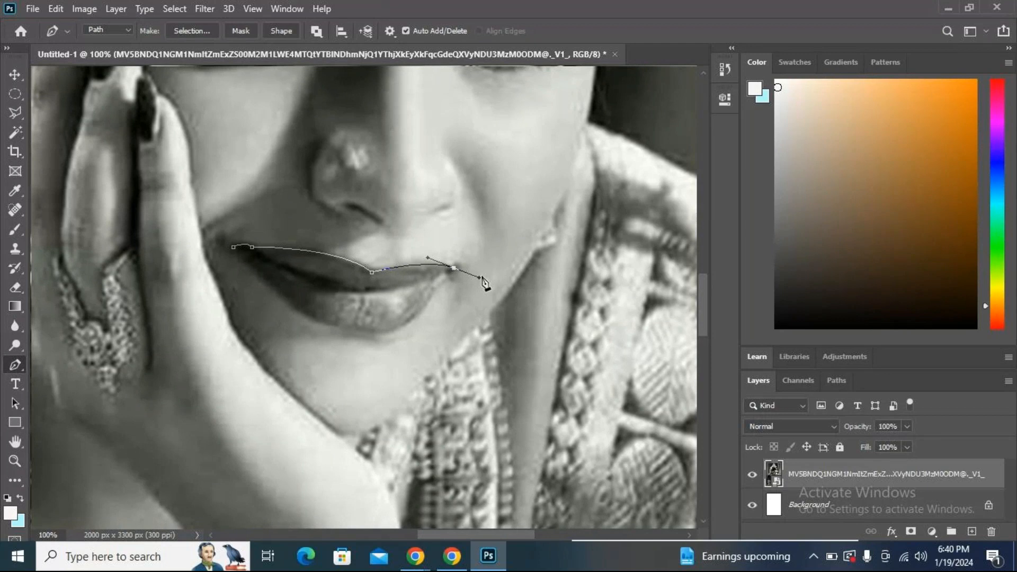
left_click(453, 268, "alt")
key("ctrl+z")
left_click(437, 278)
key("ctrl+z")
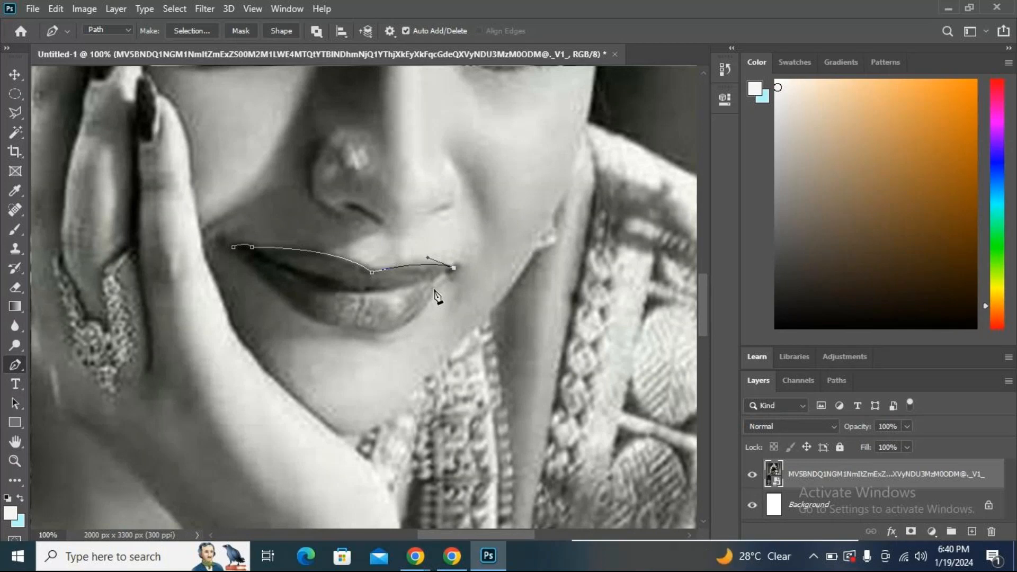
Trace the lower lip edge with curved points back to the starting corner and close the path.
left_click(435, 290)
left_click_drag(347, 330, 277, 306)
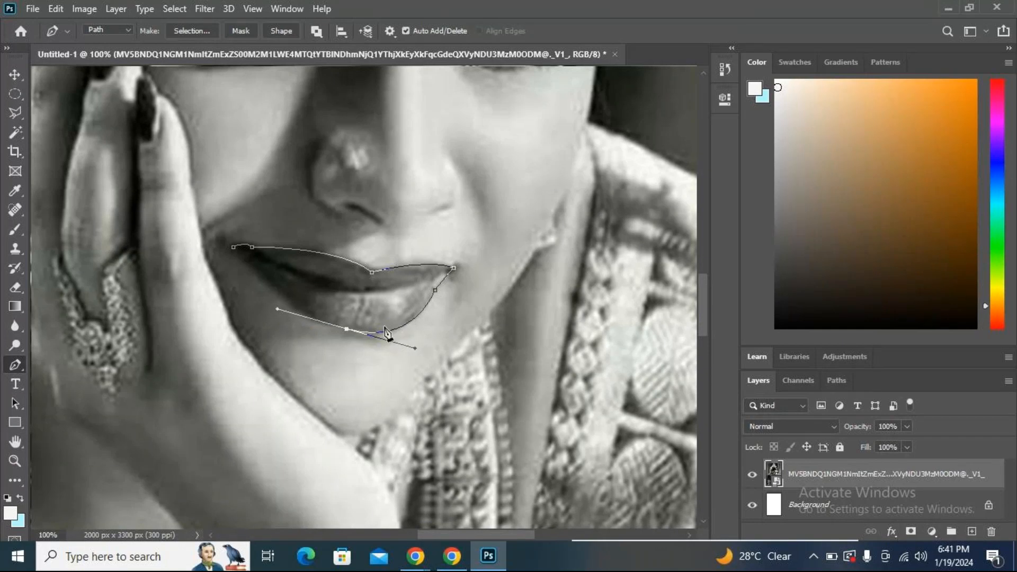
left_click(346, 329)
left_click_drag(259, 273, 220, 218)
left_click(259, 273, "alt")
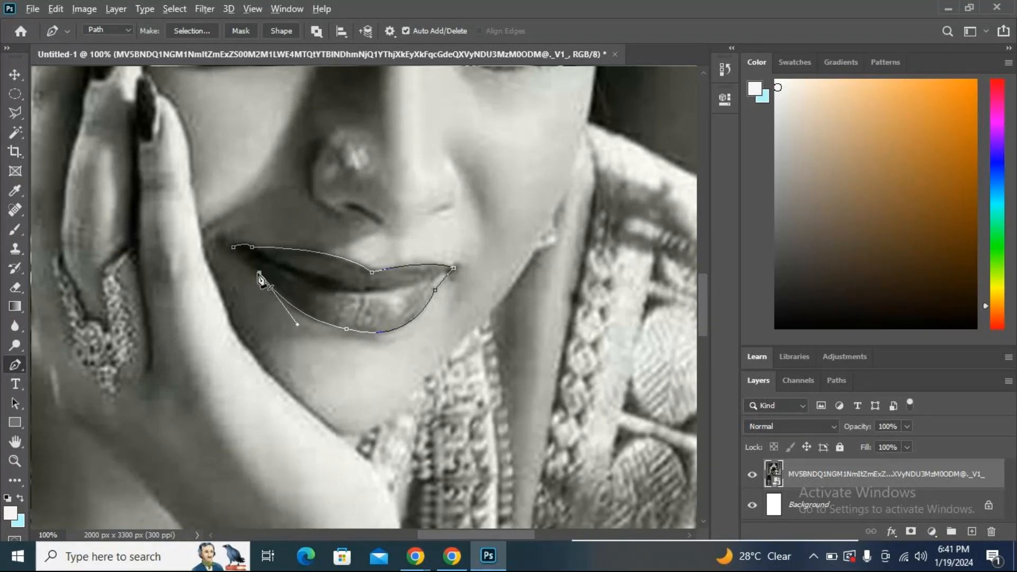
left_click(234, 248)
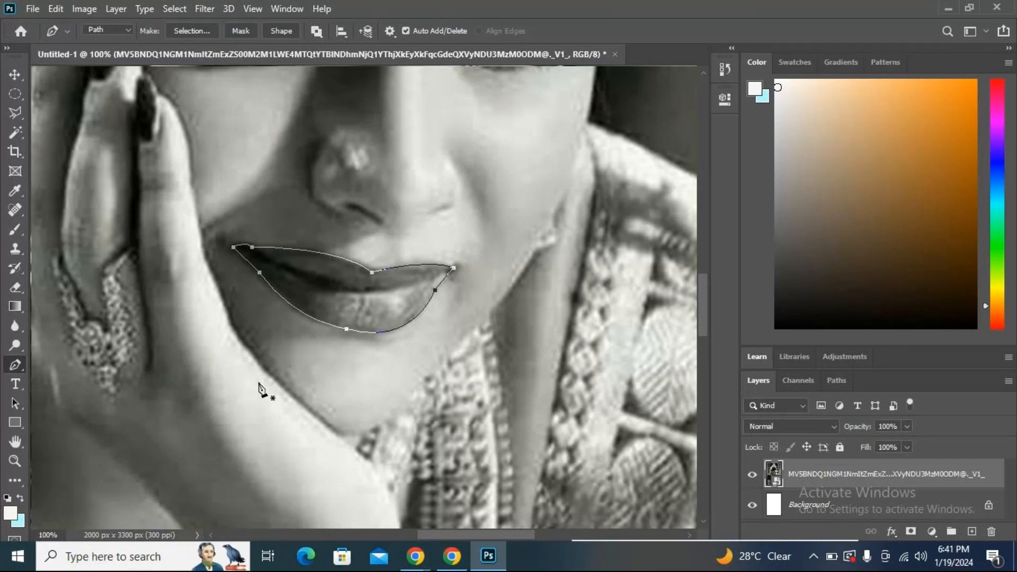
Convert the lip path into a new anti-aliased selection with a 1-pixel feather and copy the lips onto a new layer.
left_click(193, 32)
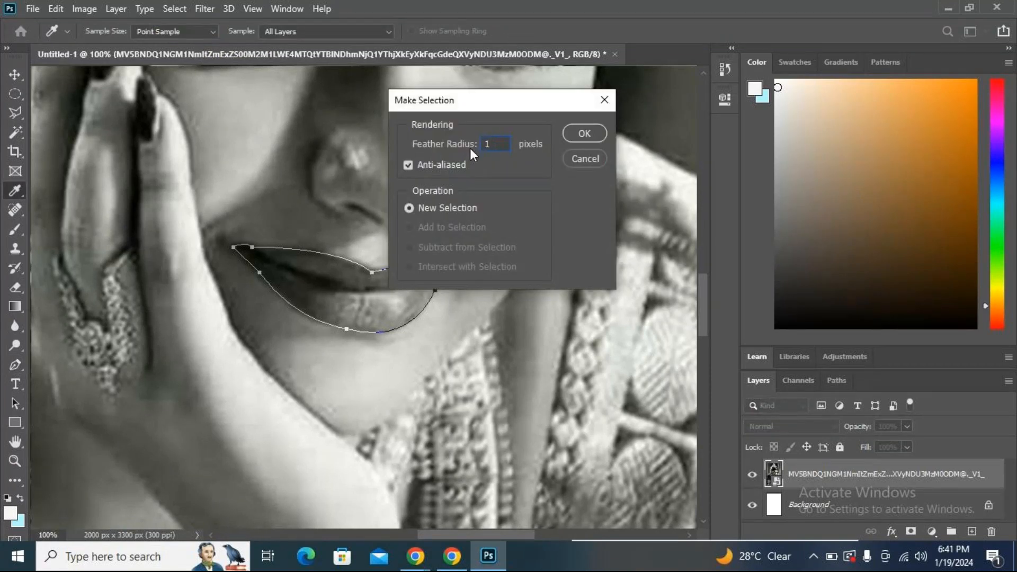
left_click(598, 131)
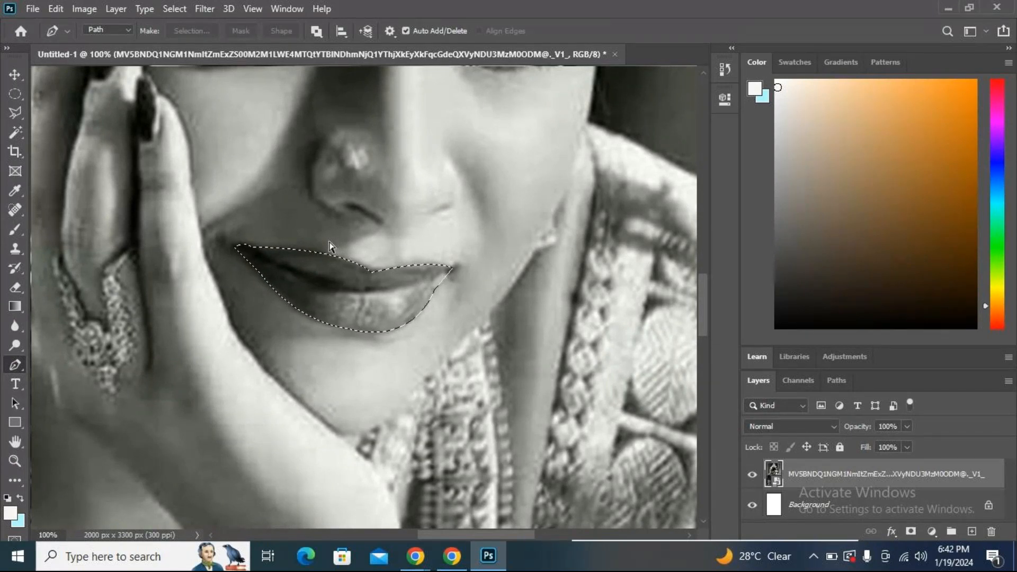
key("ctrl+j")
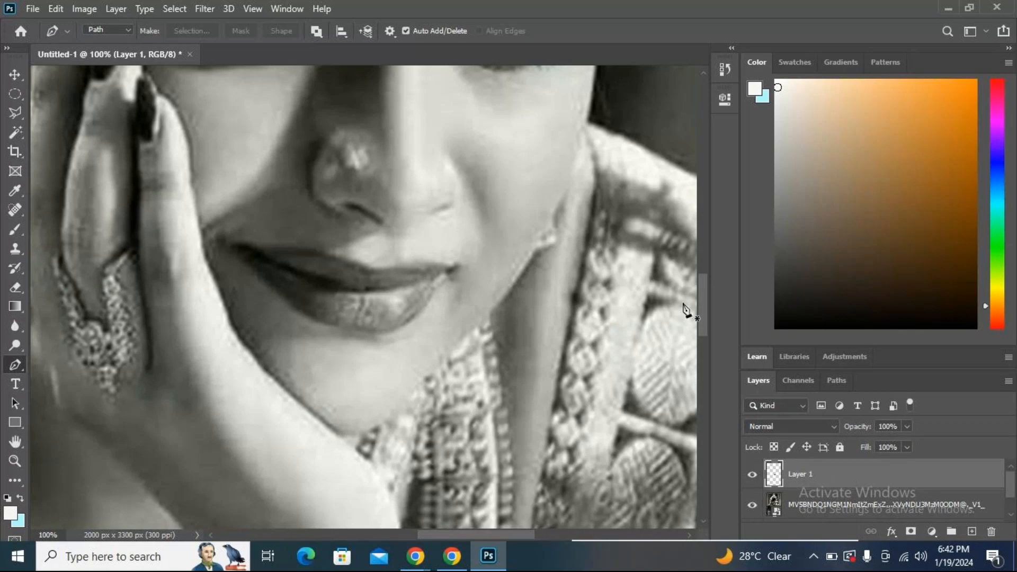
Tint the copied lips red with a Color Balance adjustment, setting the midtone levels to +83, -17 and 0 with luminosity preserved.
scroll(586, 320, "down", 2)
scroll(586, 320, "up", 2)
left_click(83, 8)
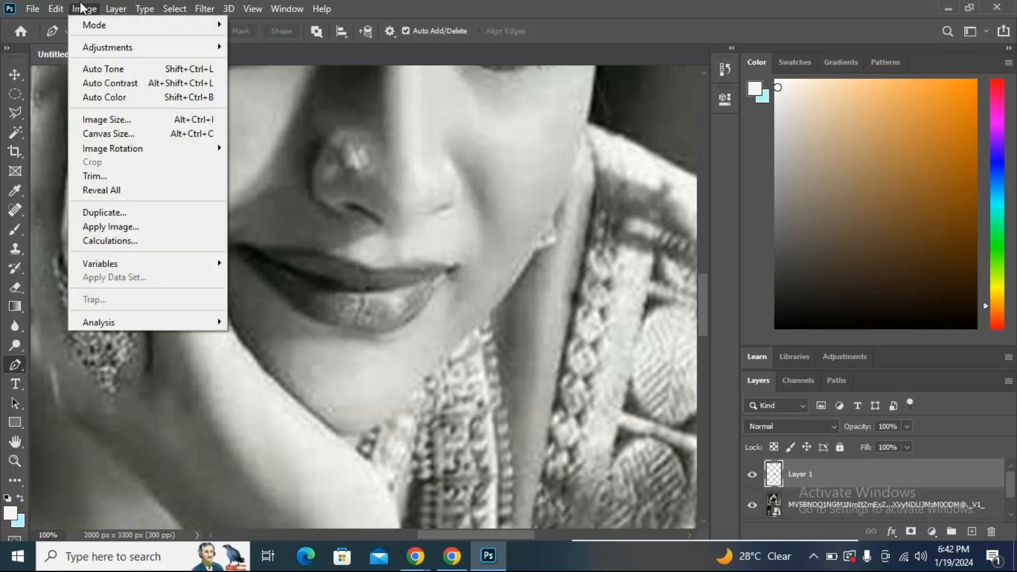
mouse_move(130, 56)
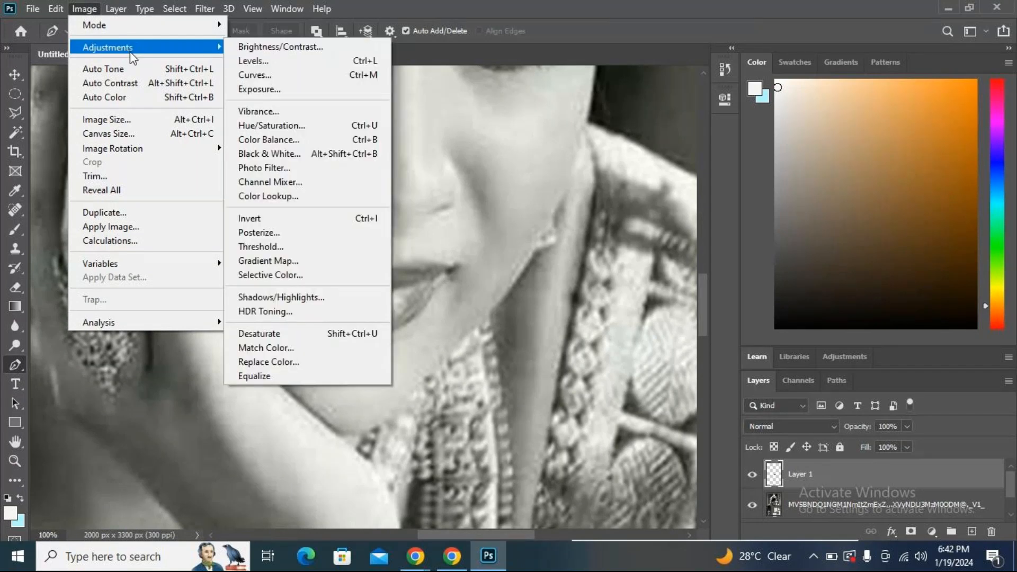
left_click(302, 140)
left_click_drag(526, 106, 765, 62)
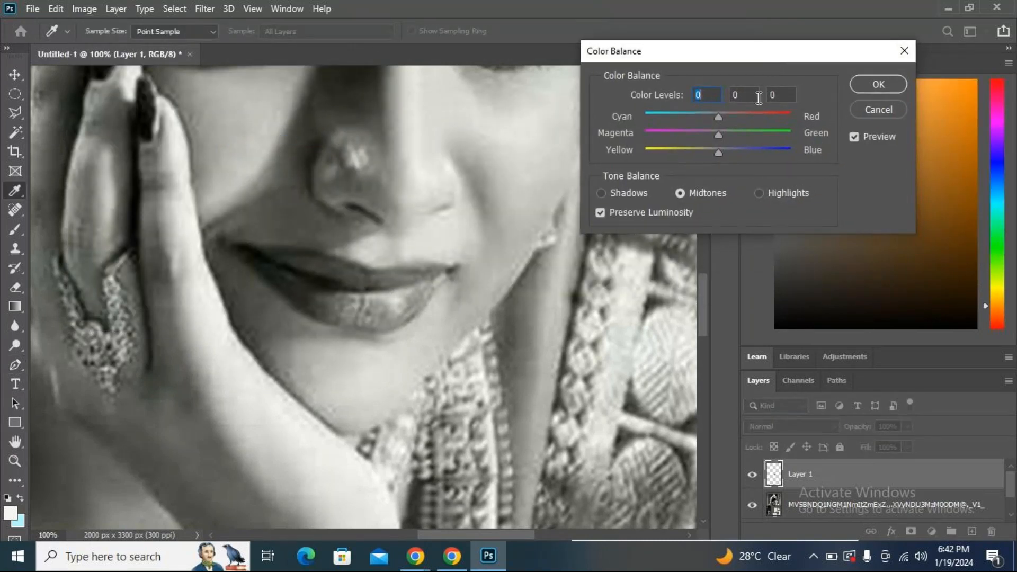
left_click_drag(717, 118, 780, 119)
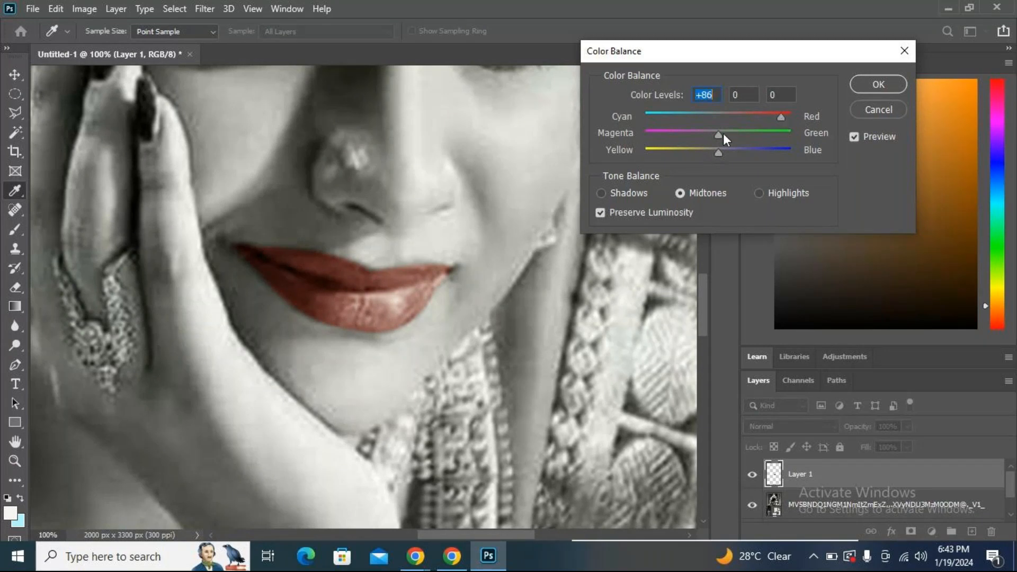
mouse_move(719, 132)
left_mouse_down()
mouse_move(690, 138)
mouse_move(705, 135)
left_mouse_up()
left_click_drag(779, 115, 779, 115)
mouse_move(779, 116)
left_mouse_down()
mouse_move(769, 119)
mouse_move(780, 119)
left_mouse_up()
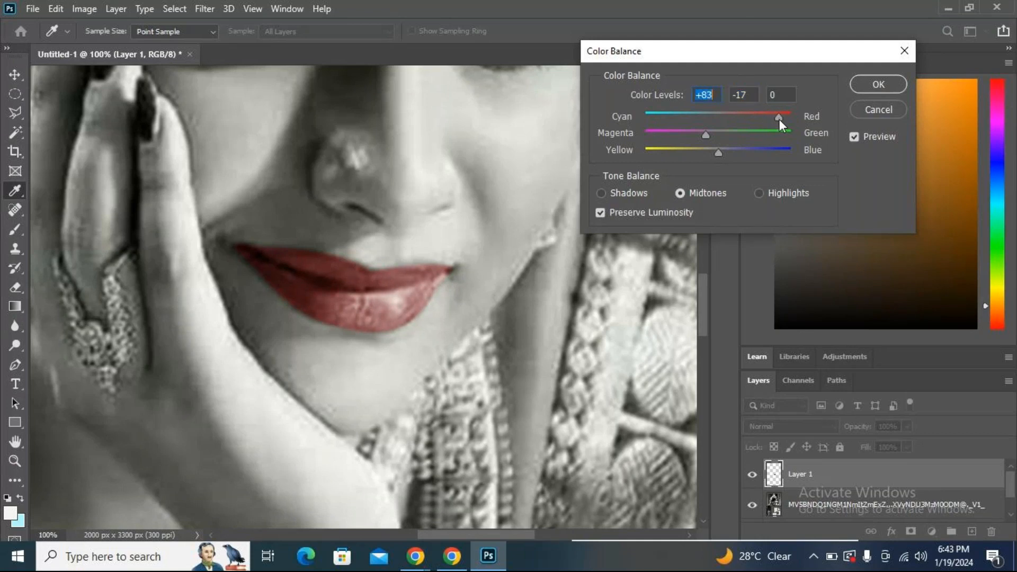
left_click(878, 85)
Examine the tinted lips against the whole portrait and at closer views of the face.
key("p")
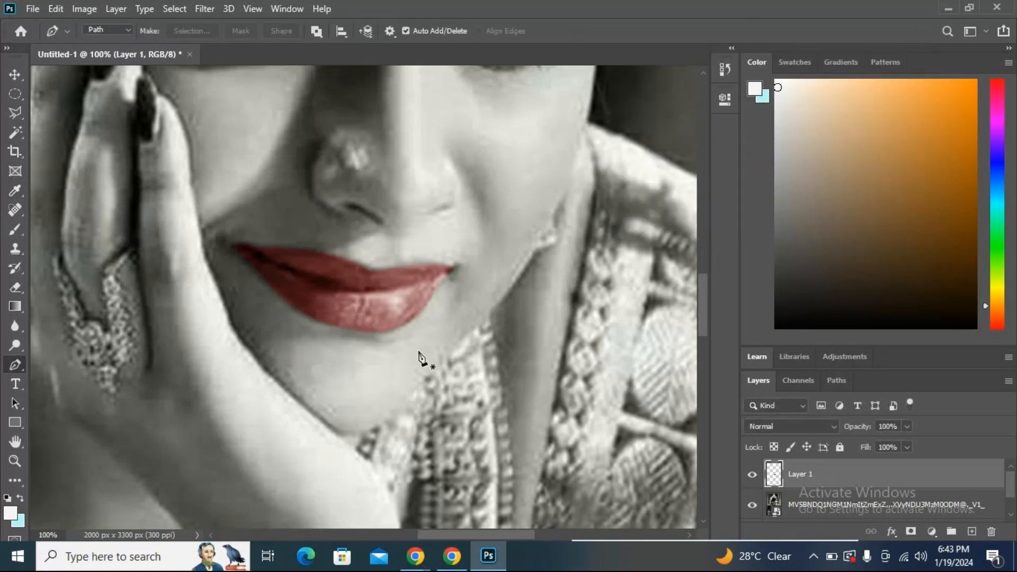
key("ctrl+minus")
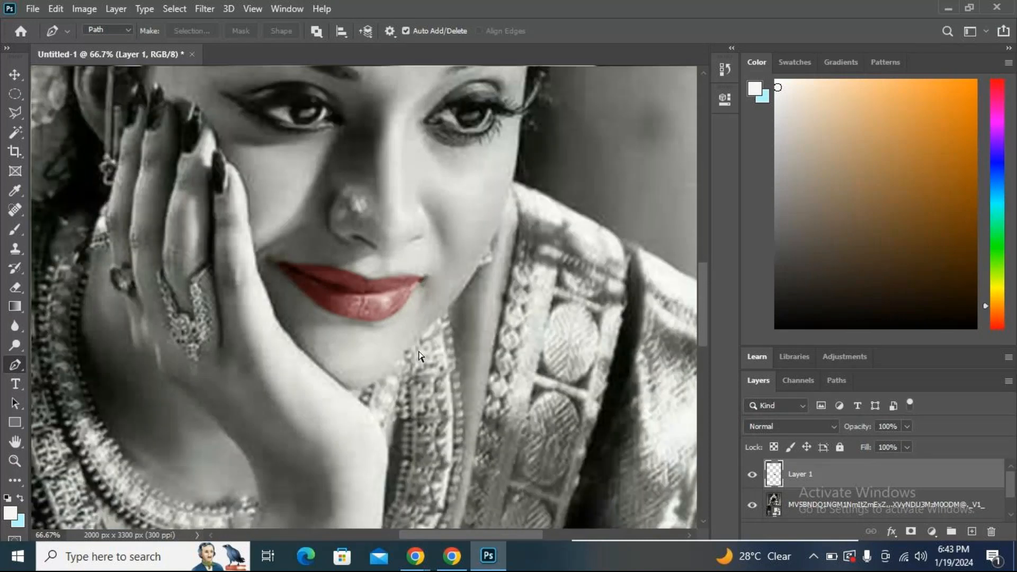
key("ctrl+minus")
key("ctrl+minus")
key("ctrl+minus")
key("ctrl+minus")
key("ctrl+minus")
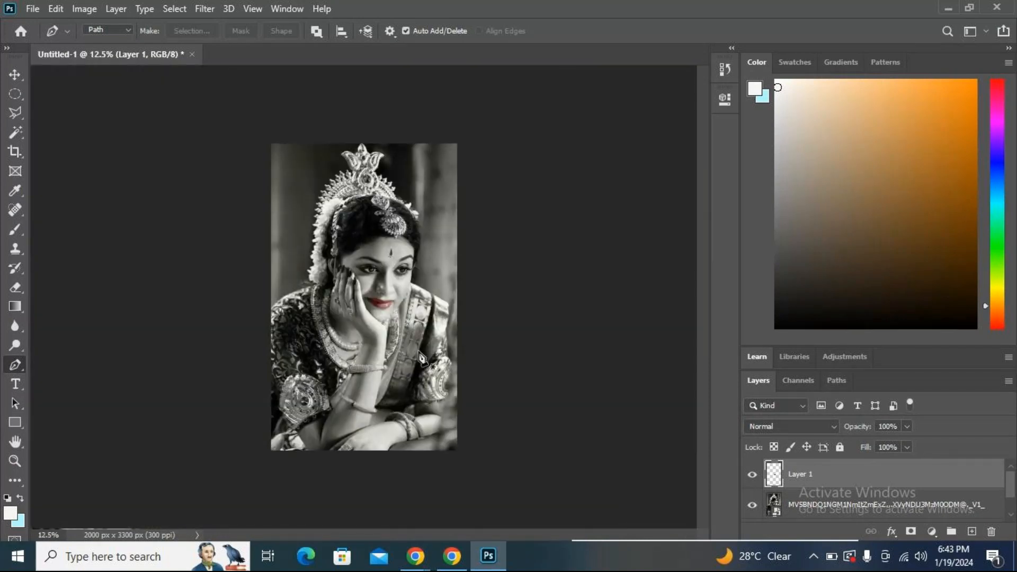
key("ctrl+plus")
key("ctrl+plus")
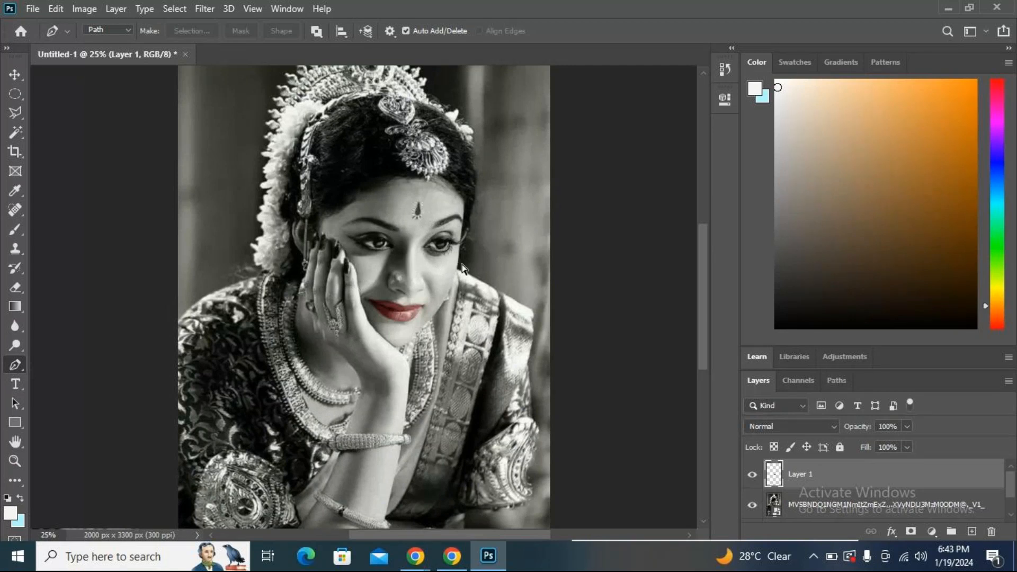
key("ctrl+plus")
key("ctrl+plus")
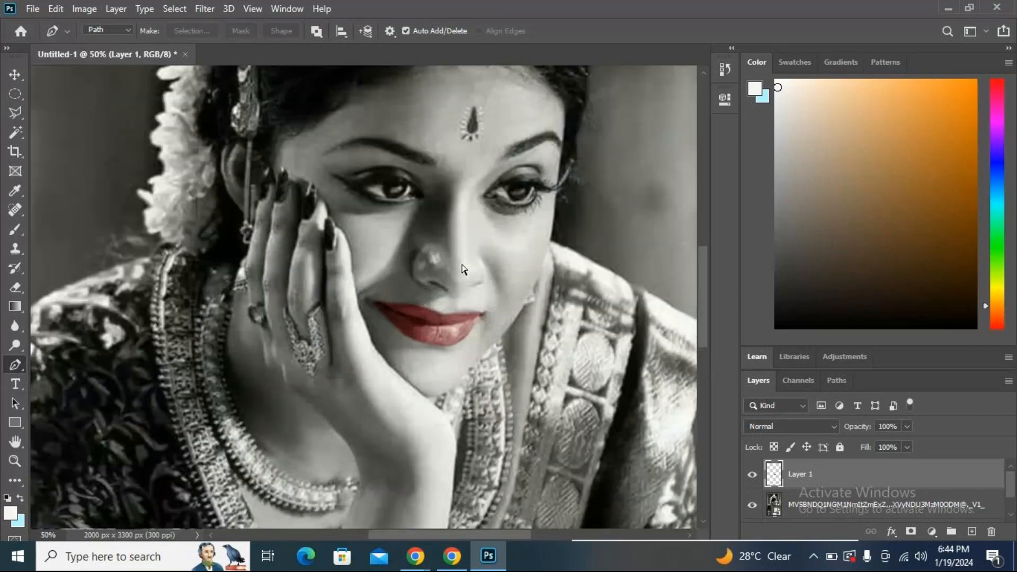
key("ctrl+plus")
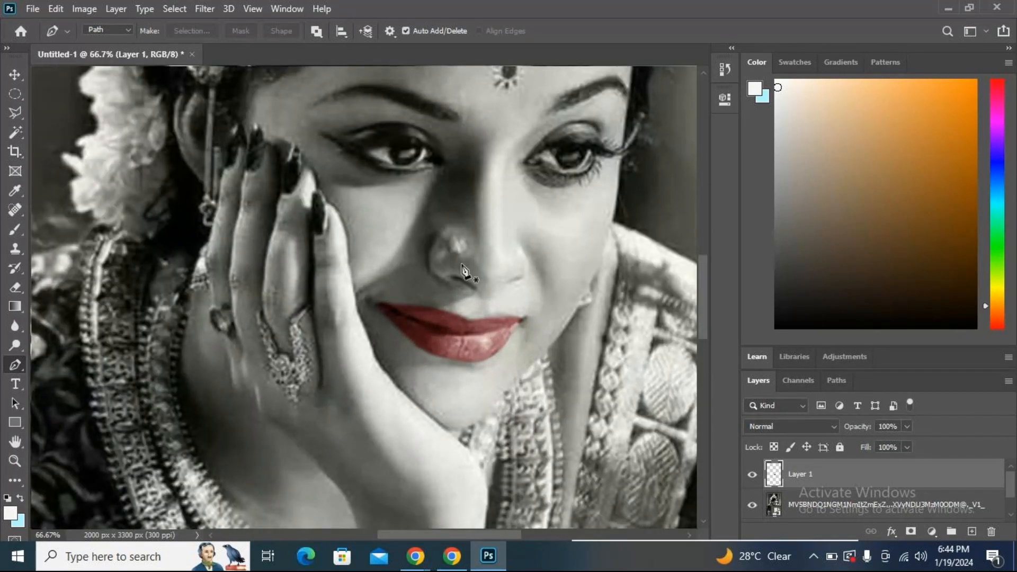
left_click_drag(518, 246, 386, 359)
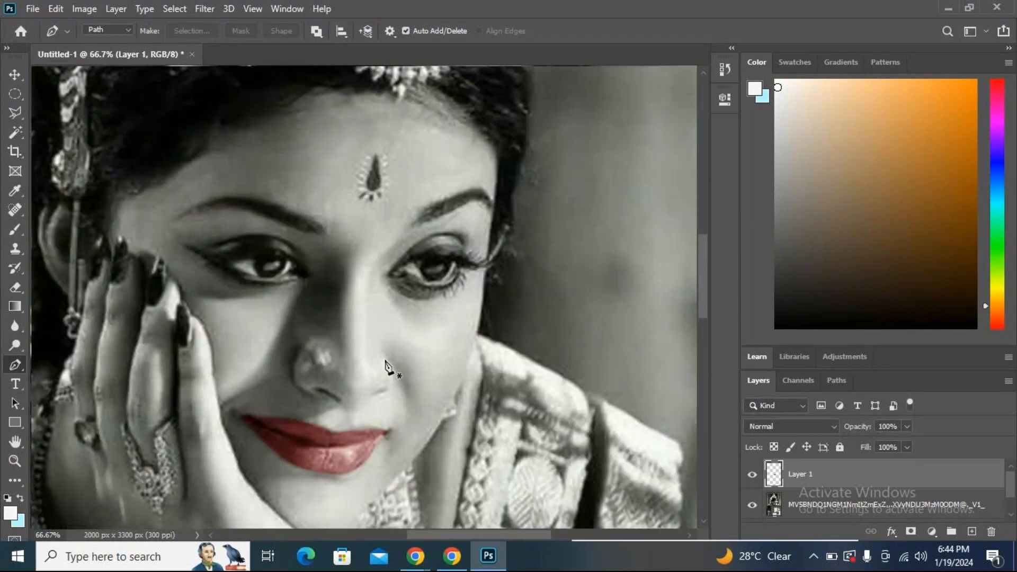
key("ctrl+minus")
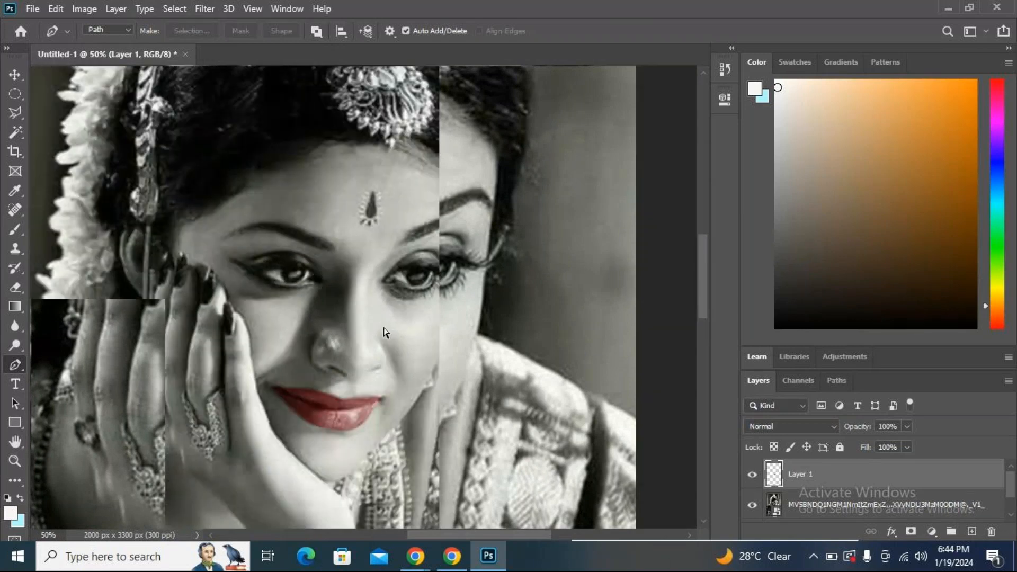
key("ctrl+minus")
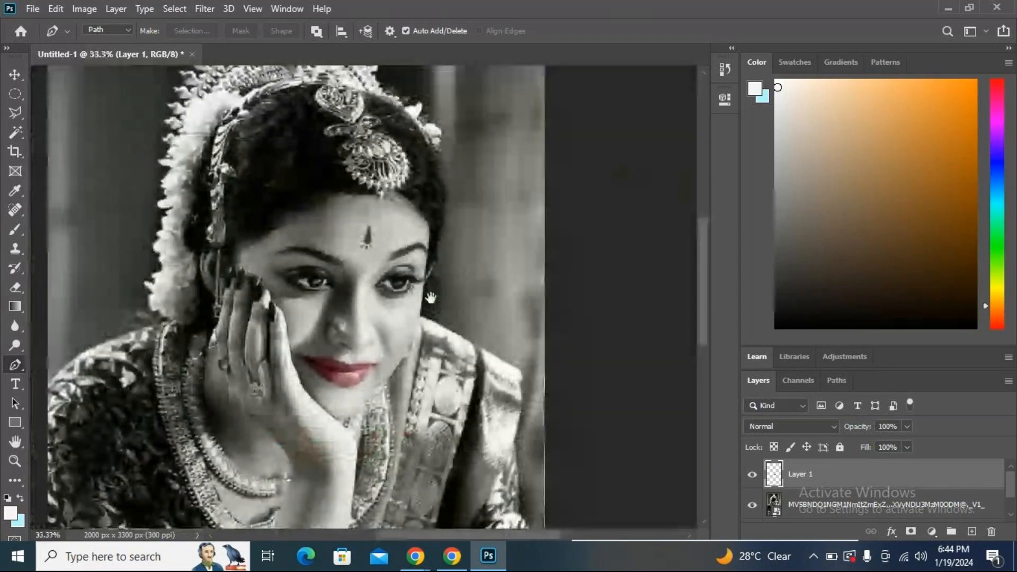
left_click_drag(430, 298, 555, 278)
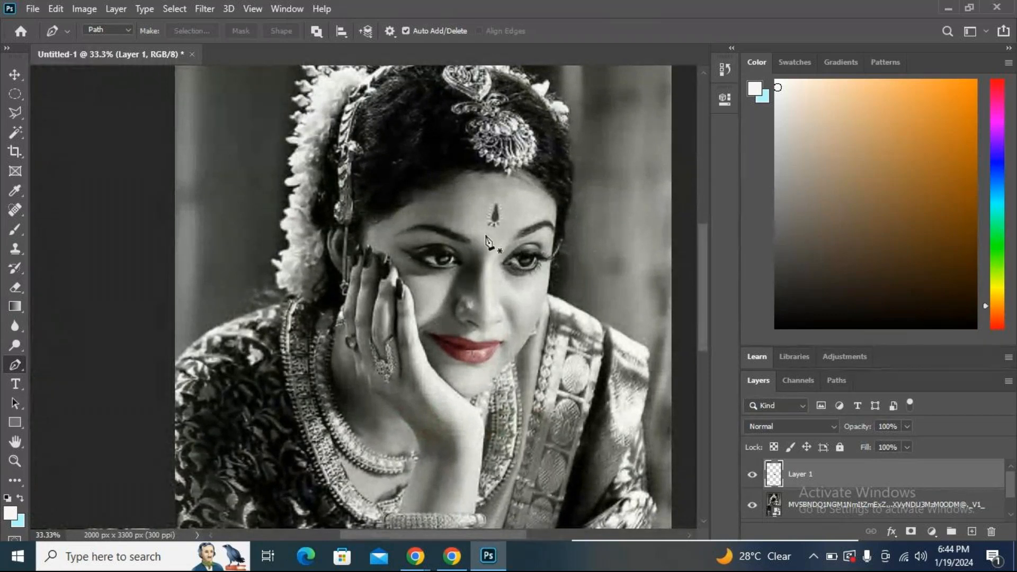
Try filling the lips layer with the background color, and undo the fill.
key("ctrl+BackSpace")
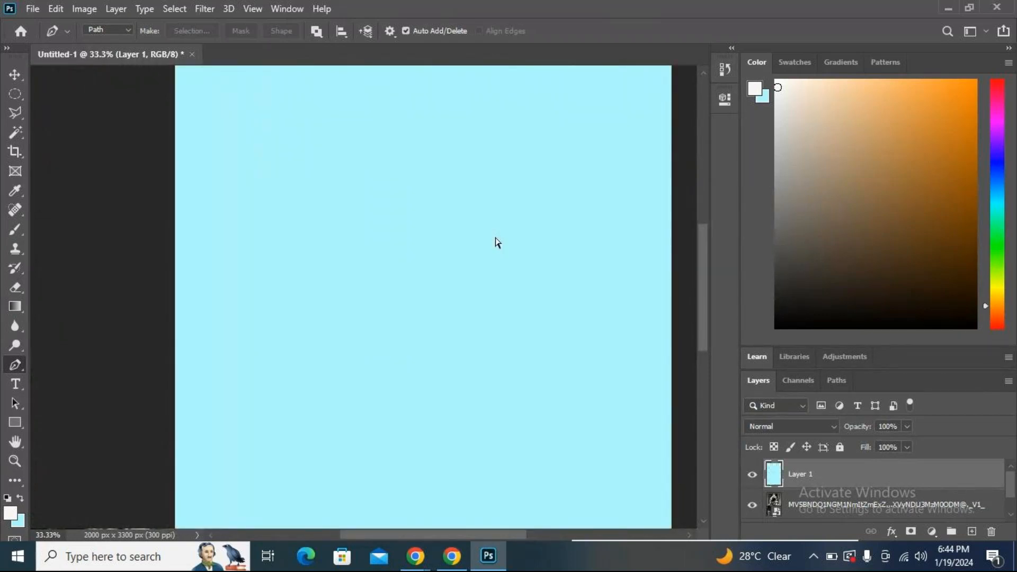
key("ctrl+z")
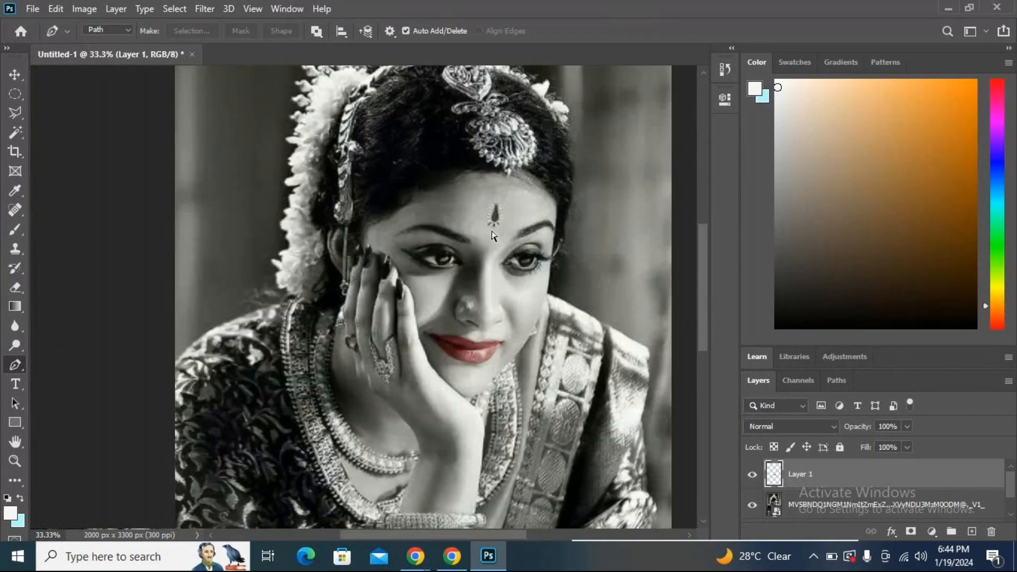
On the portrait layer, start a path at the tip of the forehead bindi and curve it to the rounded base, removing the outgoing handle.
key("ctrl+plus")
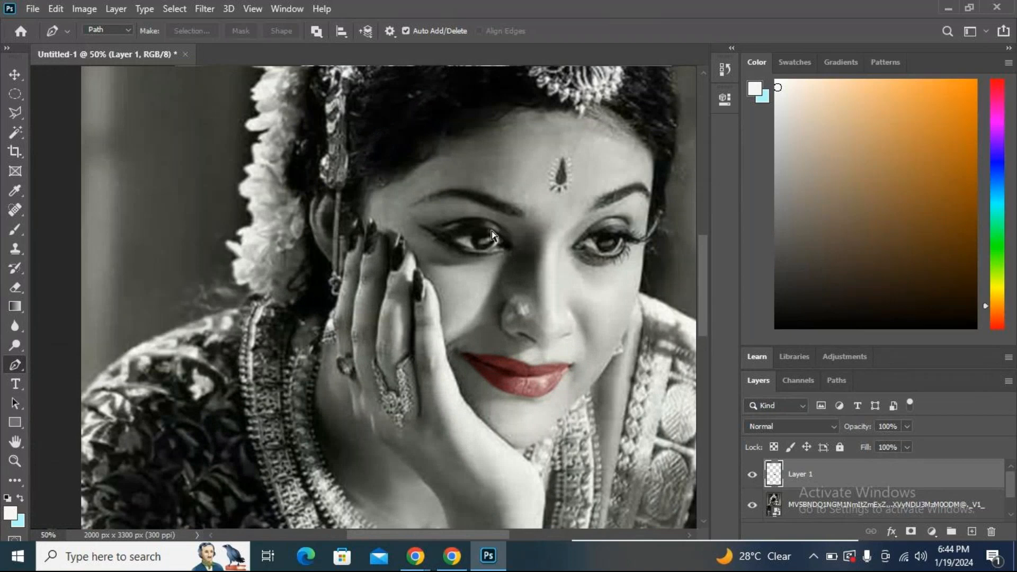
key("ctrl+plus")
left_click_drag(603, 239, 378, 281)
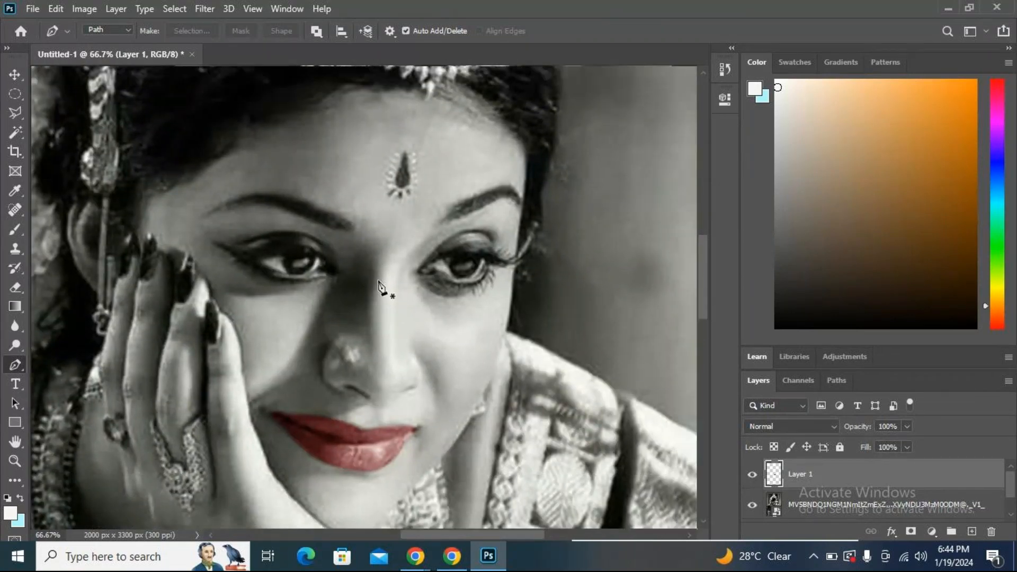
key("ctrl+plus")
key("ctrl+plus")
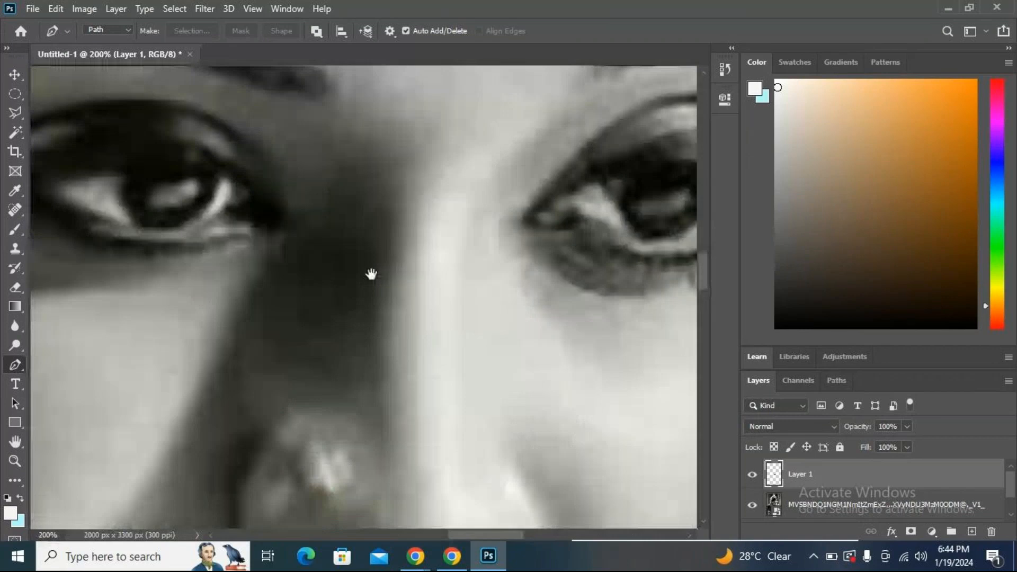
left_click_drag(408, 198, 293, 491)
left_click_drag(357, 283, 326, 319)
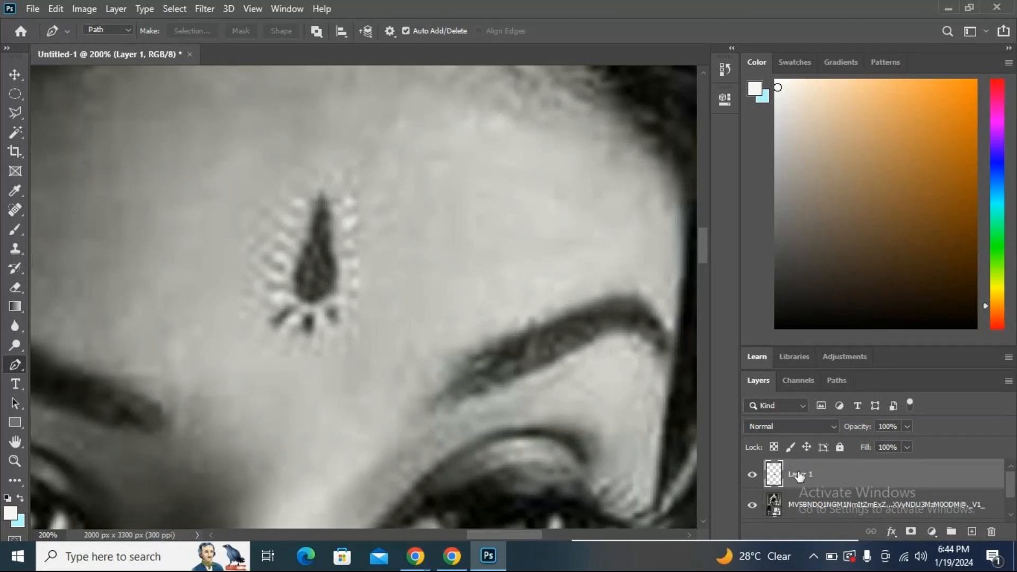
left_click(839, 507)
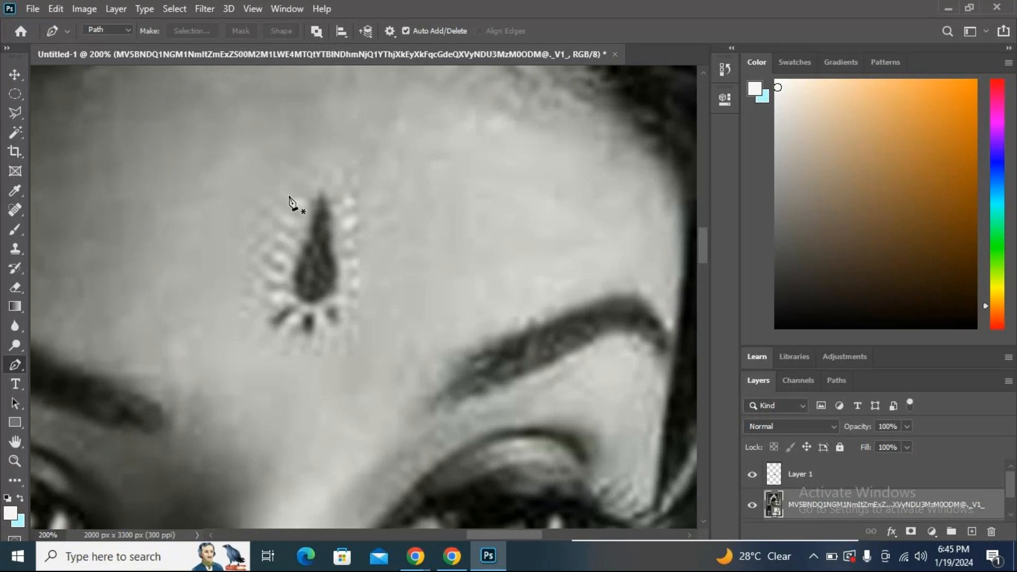
left_click(322, 190)
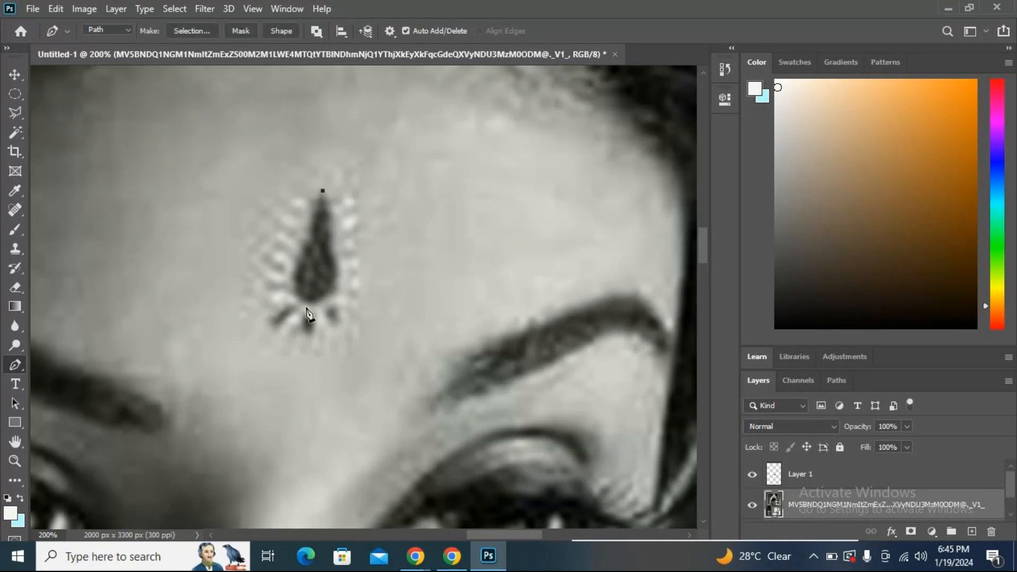
left_click_drag(311, 304, 350, 303)
left_click(311, 304, "alt")
Try closing the bindi path and converting it into a selection, and undo back to the half-traced outline.
left_click(323, 191)
left_click_drag(322, 191, 290, 81)
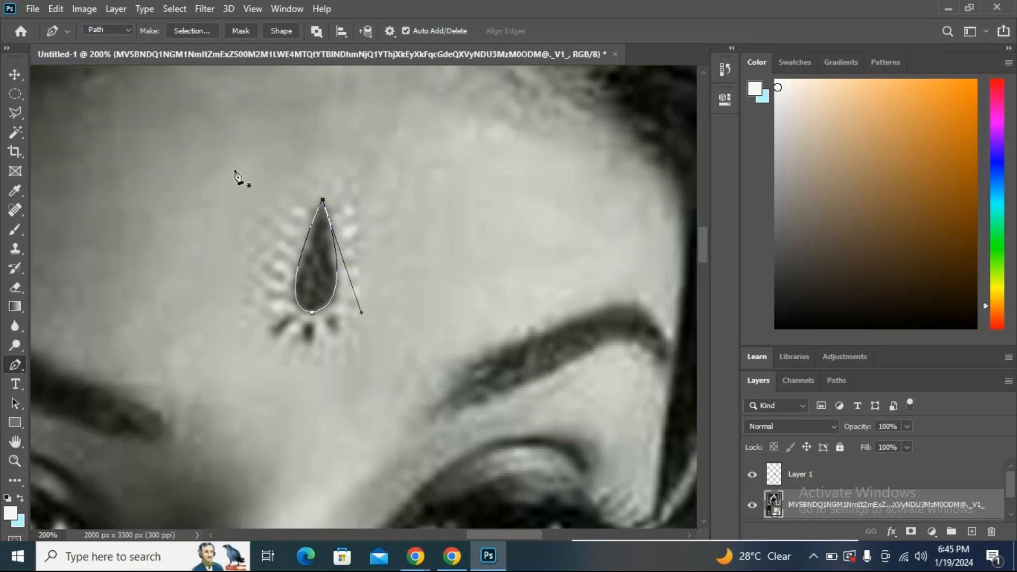
left_click(192, 32)
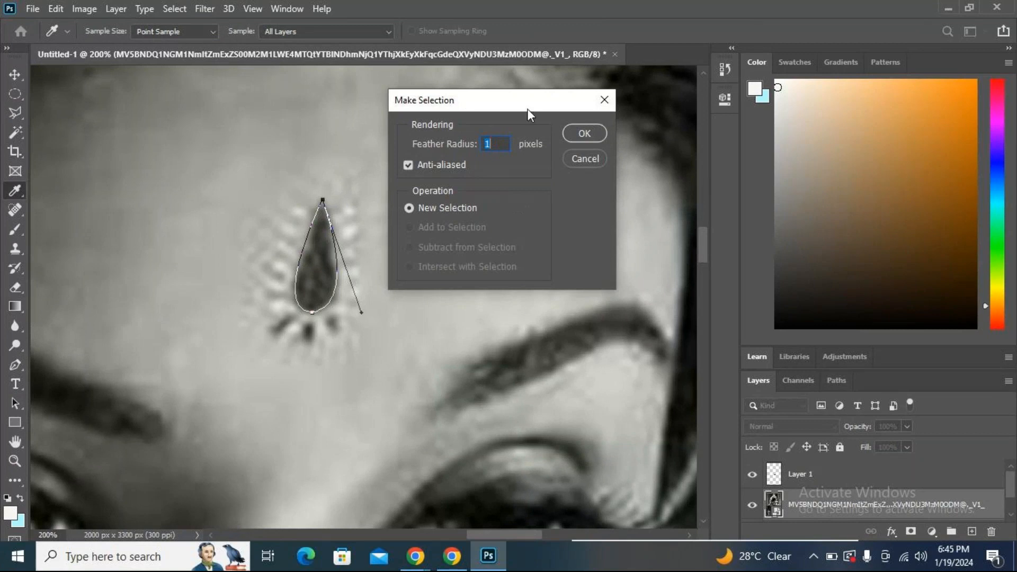
left_click(586, 132)
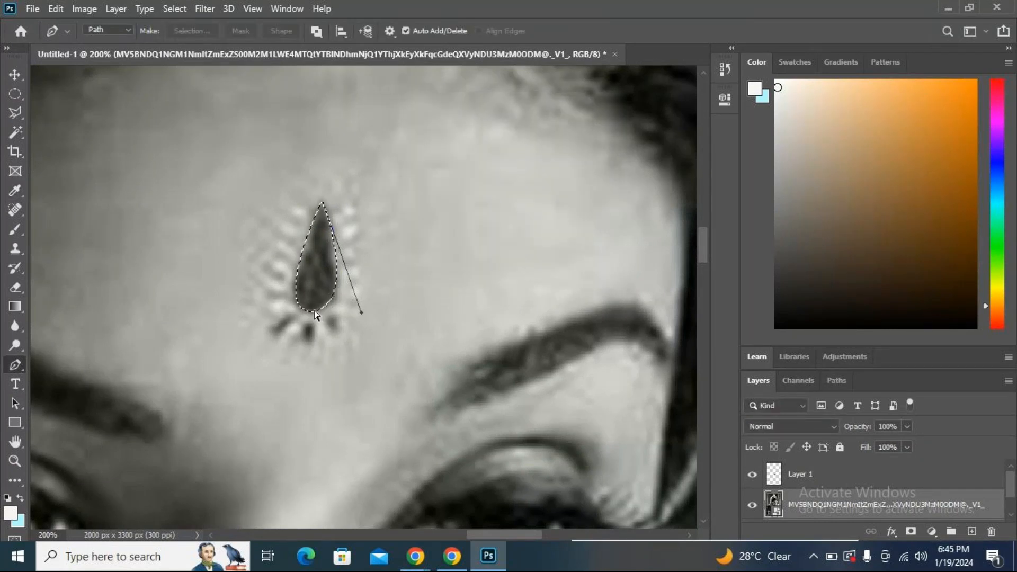
key("ctrl+z")
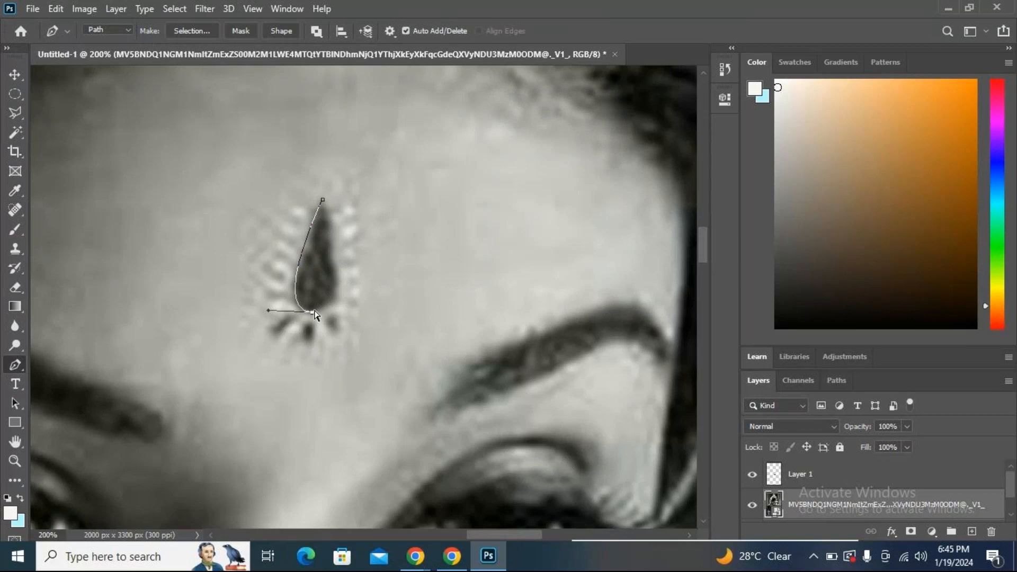
Close the bindi path with a curve back to its tip and convert it into a new anti-aliased selection with a 1-pixel feather.
left_click(322, 201)
left_click_drag(321, 201, 284, 170)
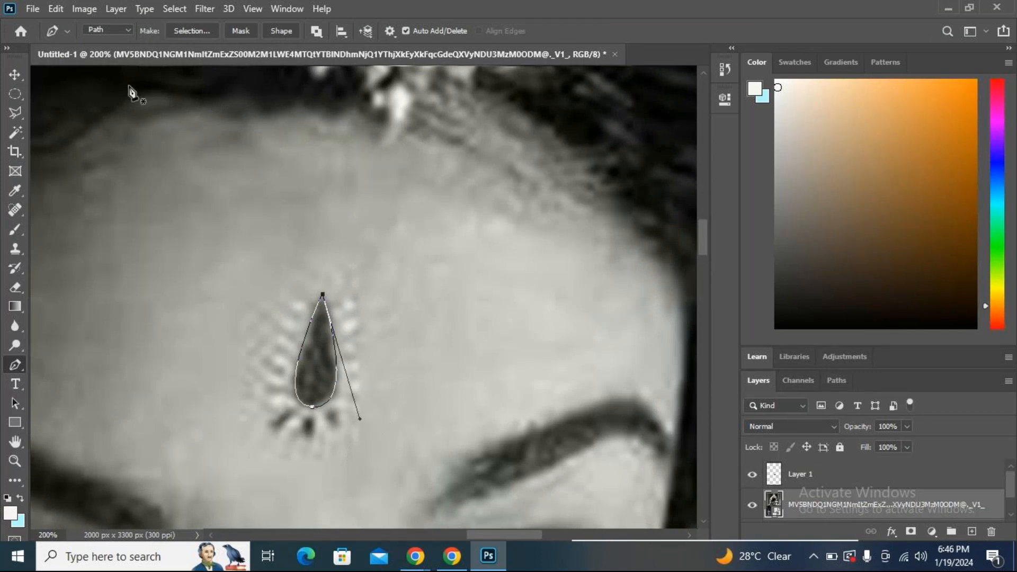
left_click(189, 30)
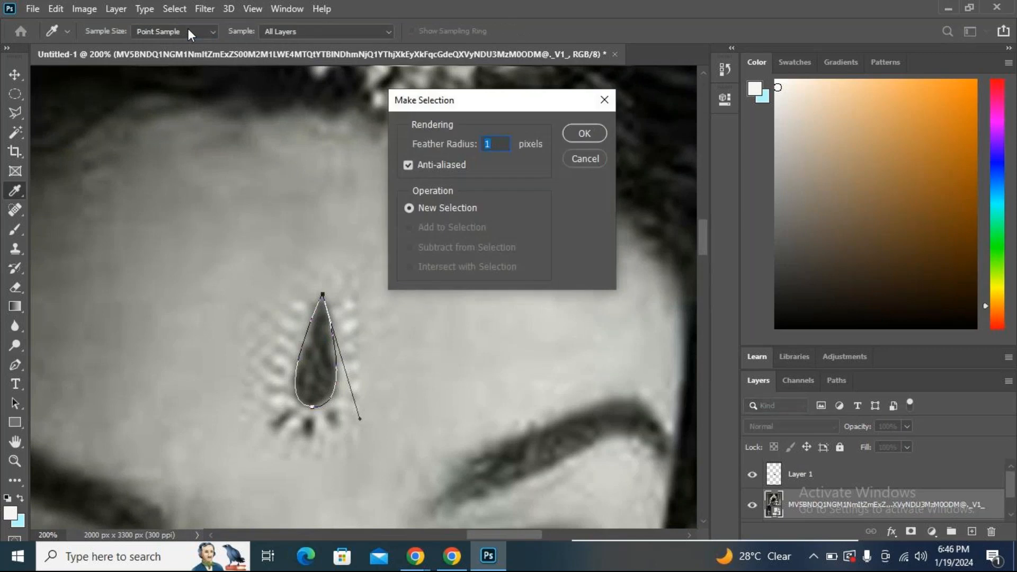
left_click(579, 136)
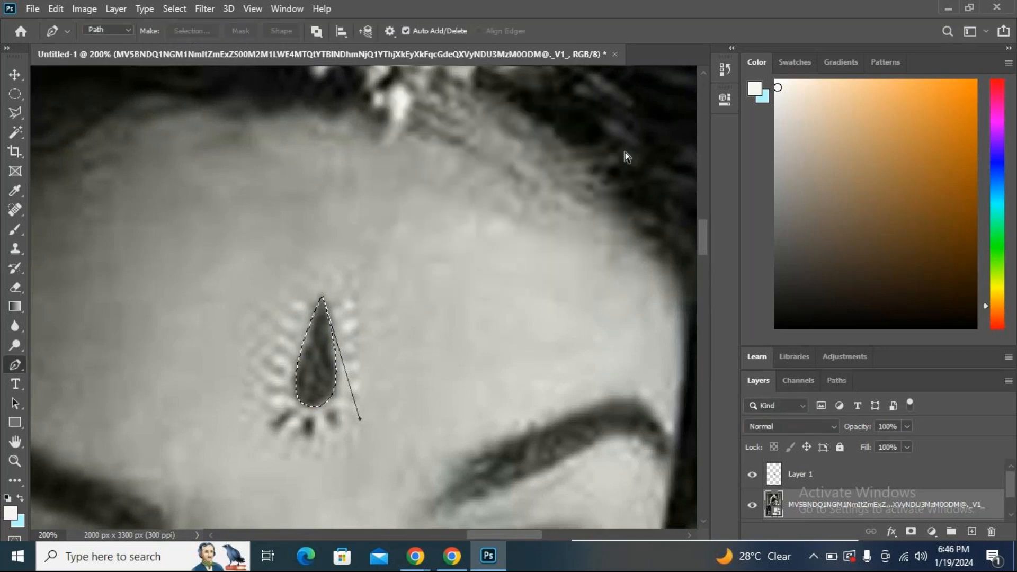
Copy the selected bindi onto a new layer above the portrait.
key("ctrl+j")
scroll(844, 465, "down", 3)
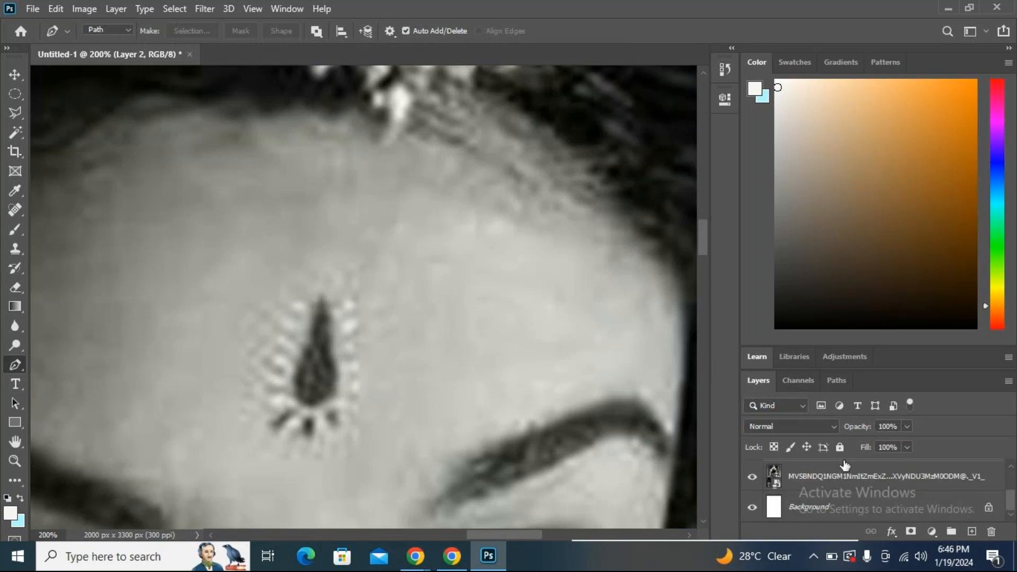
scroll(844, 465, "up", 2)
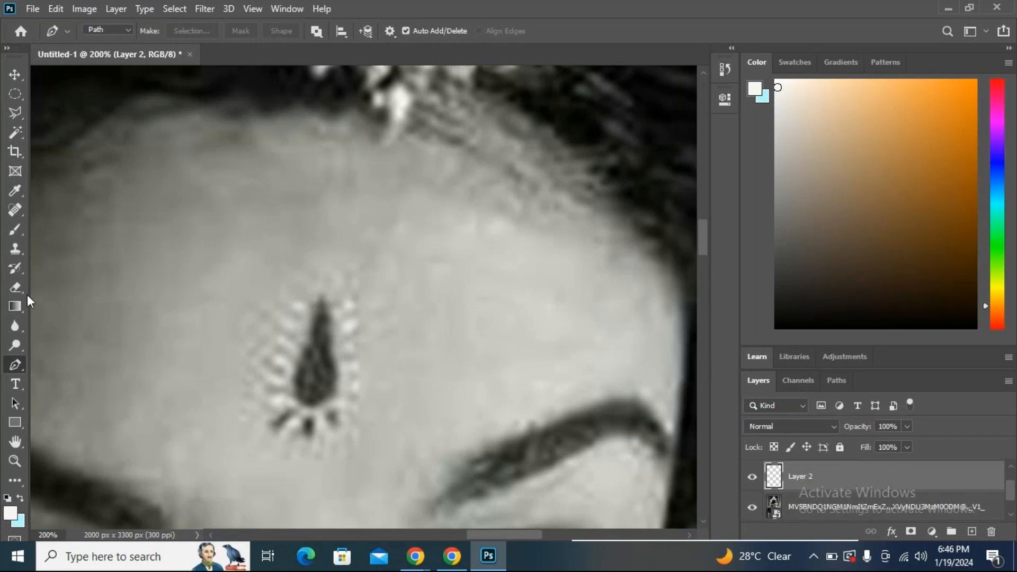
left_click(84, 8)
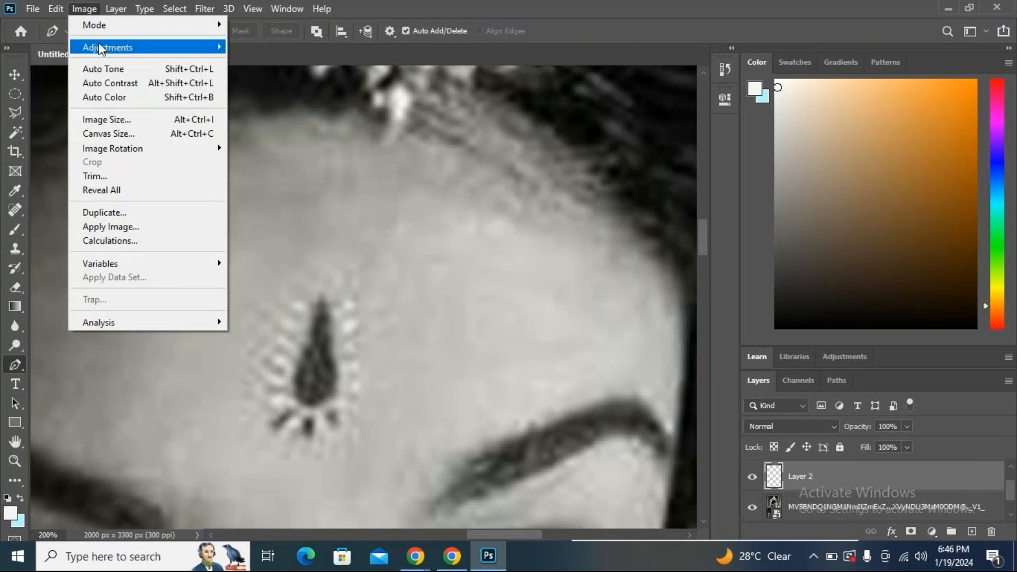
mouse_move(108, 51)
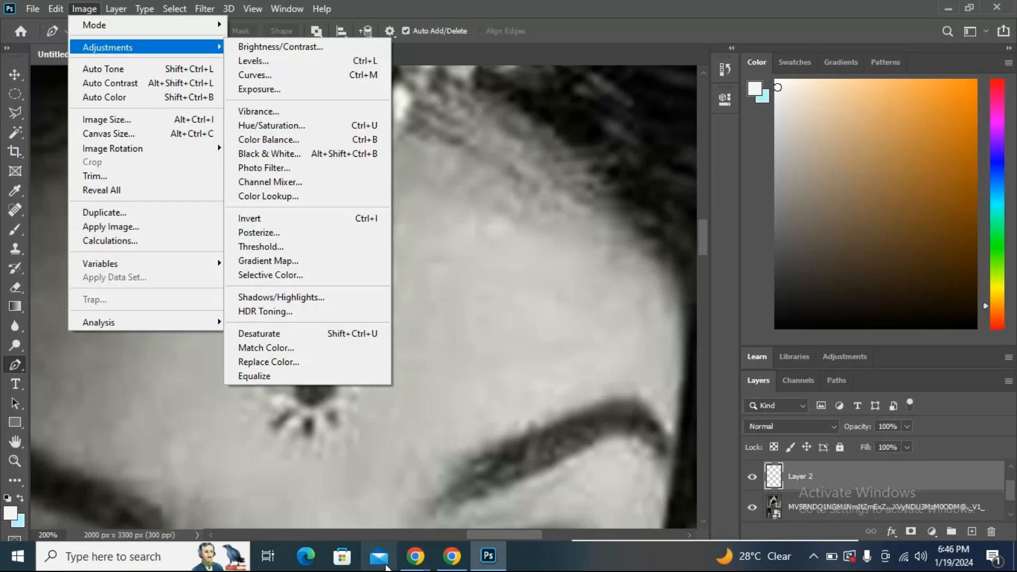
mouse_move(415, 556)
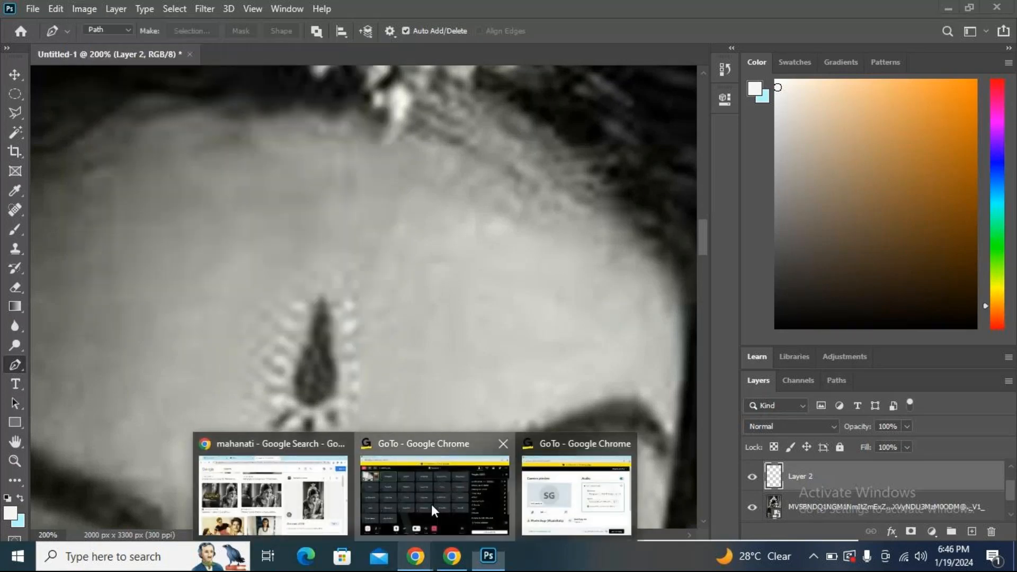
Switch to the GoTo meeting in Chrome, toggle the microphone, and return to Photoshop.
left_click(431, 506)
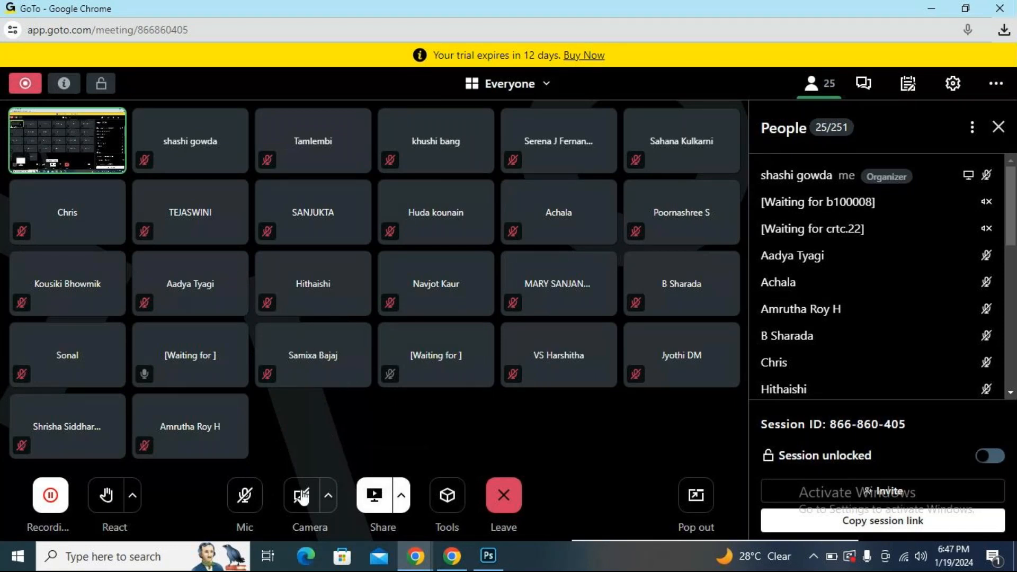
left_click(245, 496)
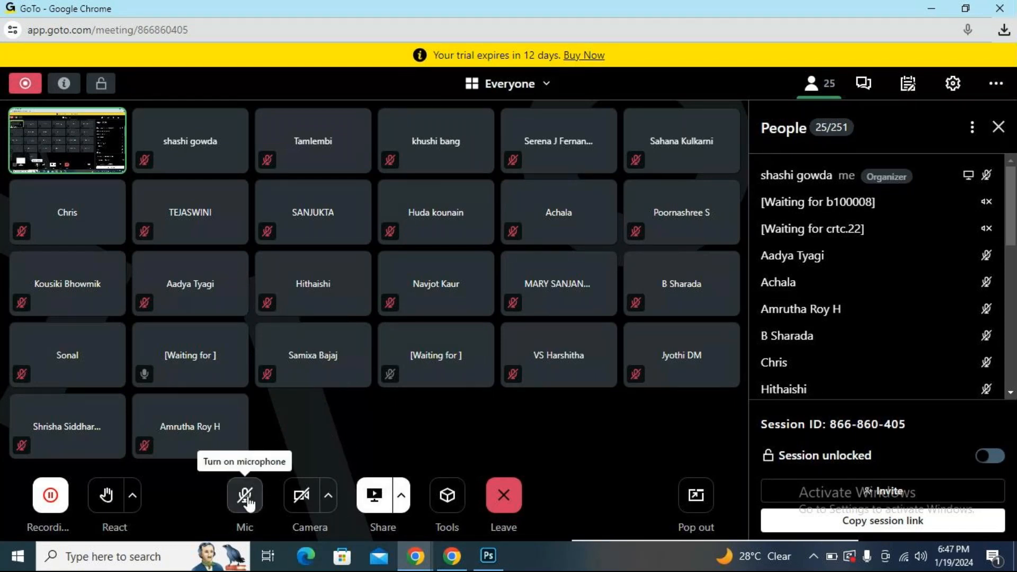
left_click(488, 556)
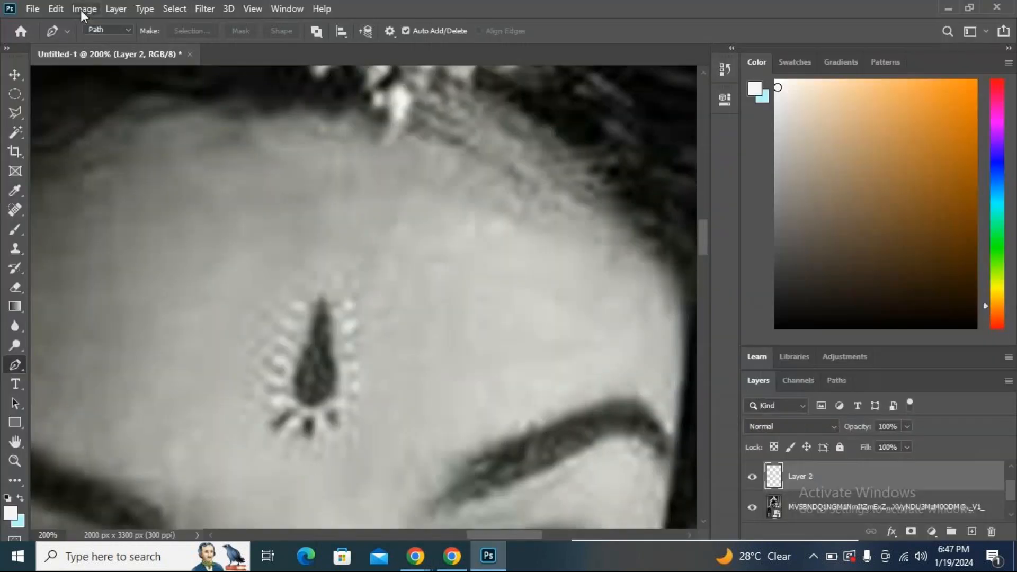
Tint the bindi layer red with Color Balance, setting the midtones to +98 red and -28 toward magenta.
left_click(81, 10)
mouse_move(102, 47)
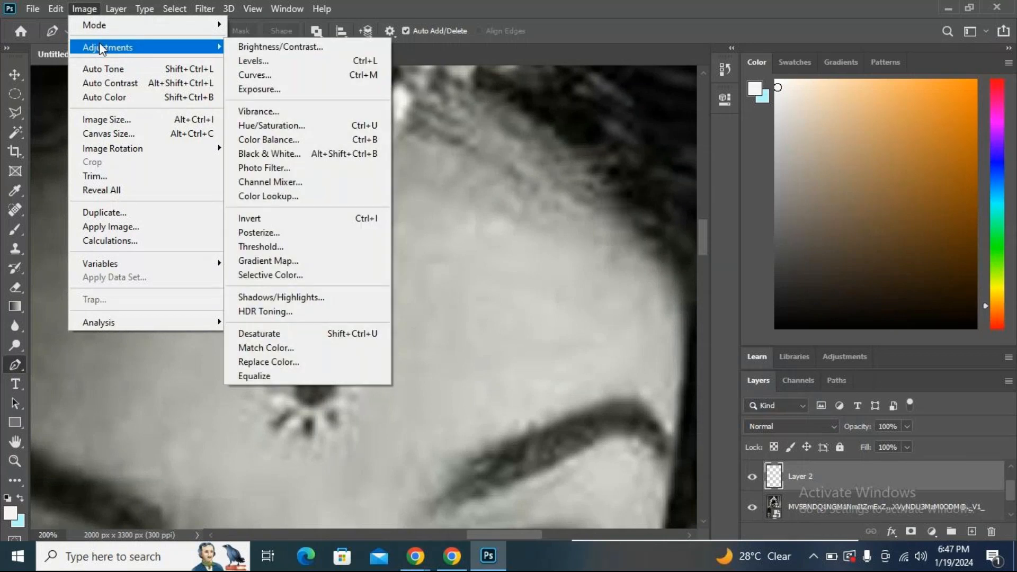
mouse_move(423, 562)
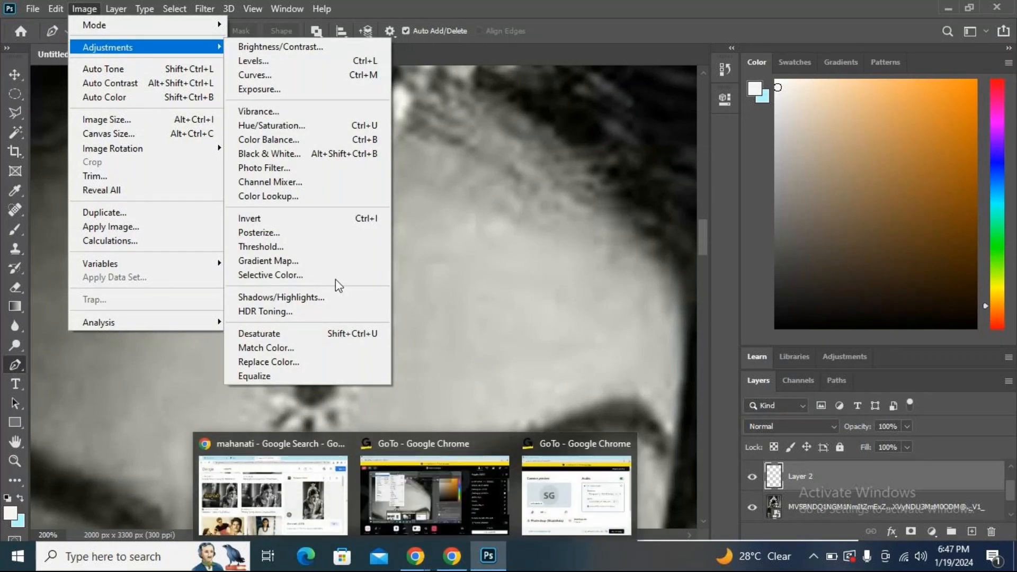
left_click(310, 140)
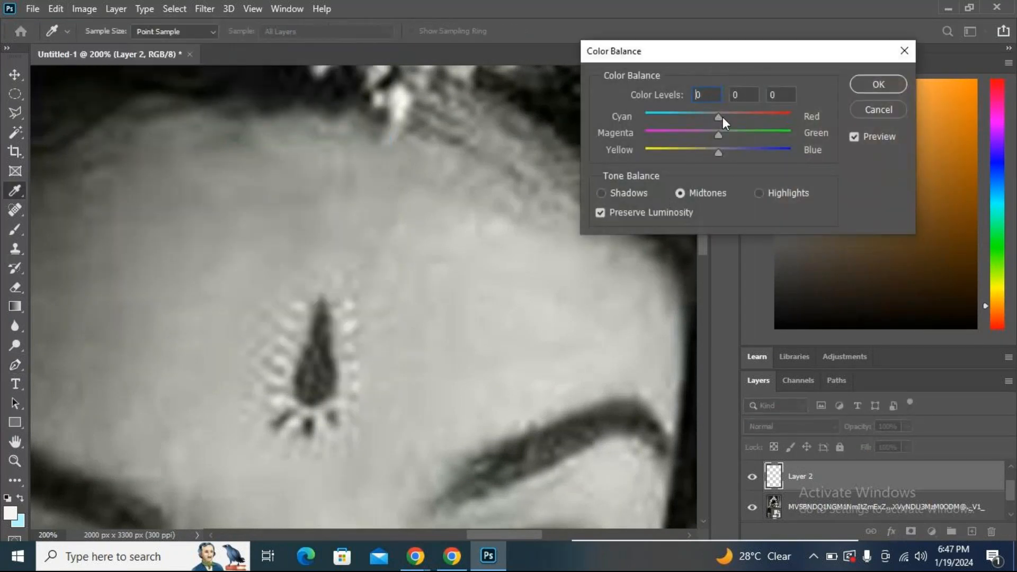
left_click_drag(733, 118, 780, 129)
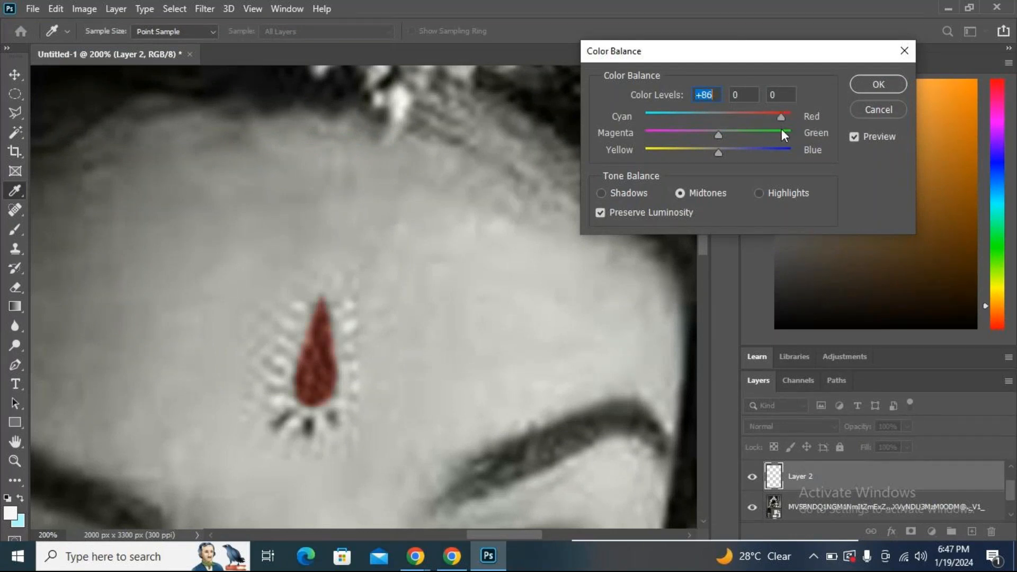
left_click_drag(710, 134, 698, 145)
left_click_drag(783, 112, 790, 107)
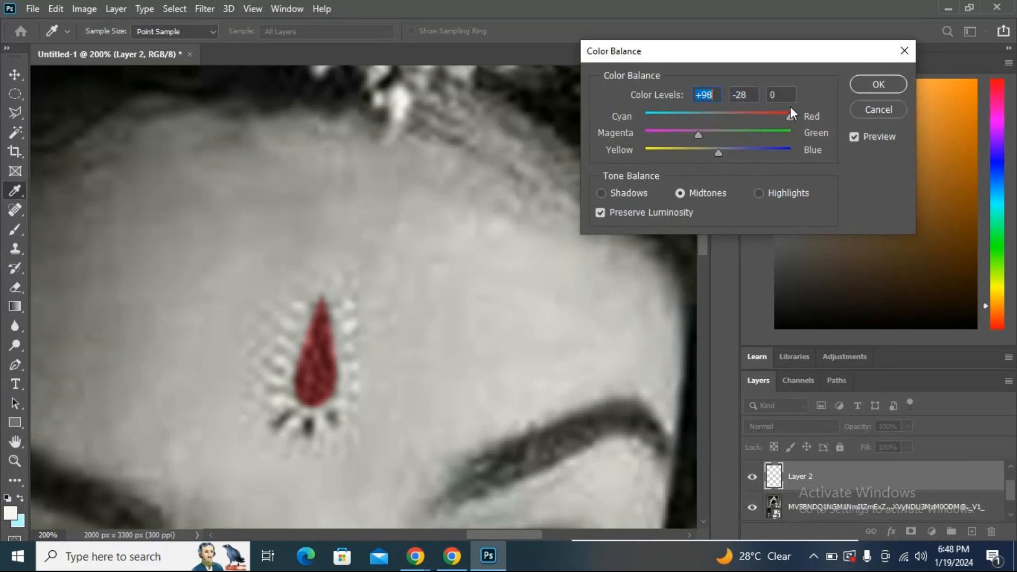
left_click(887, 87)
key("p")
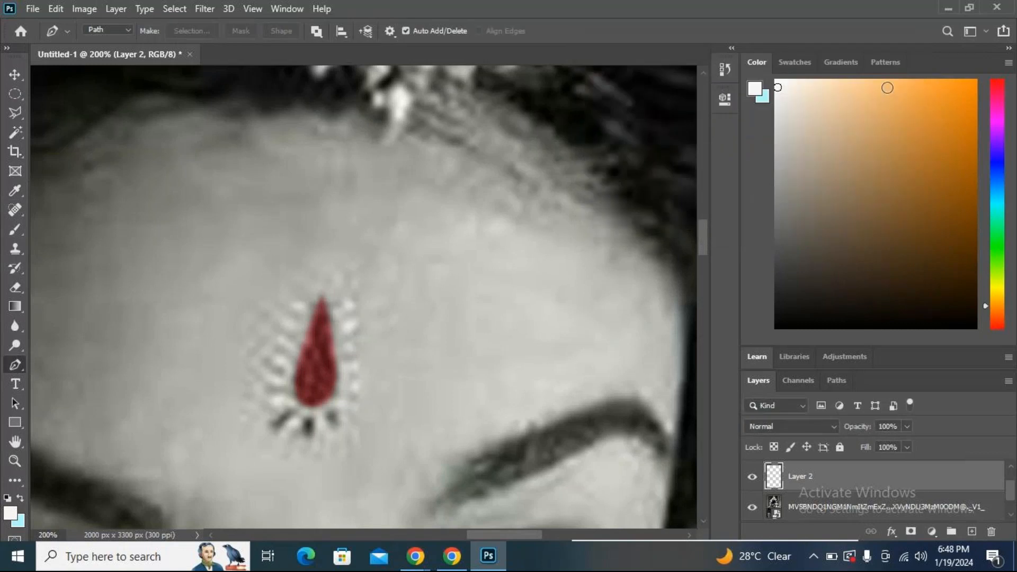
Check the tinted bindi and lips across the portrait and examine the jewelled ring on the hand, undoing the accidental background fill.
key("ctrl+minus")
key("ctrl+minus")
key("ctrl+minus")
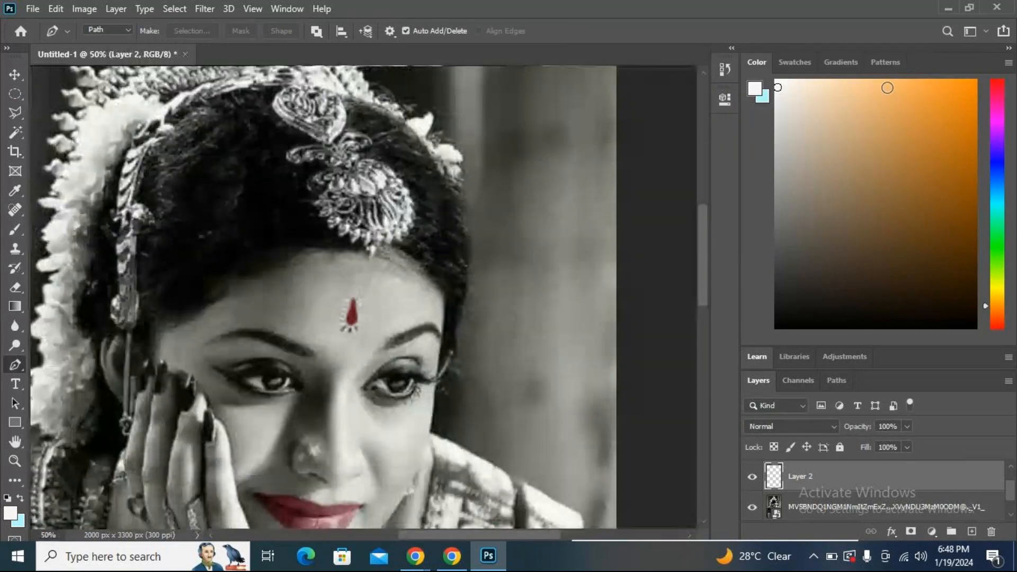
key("ctrl+minus")
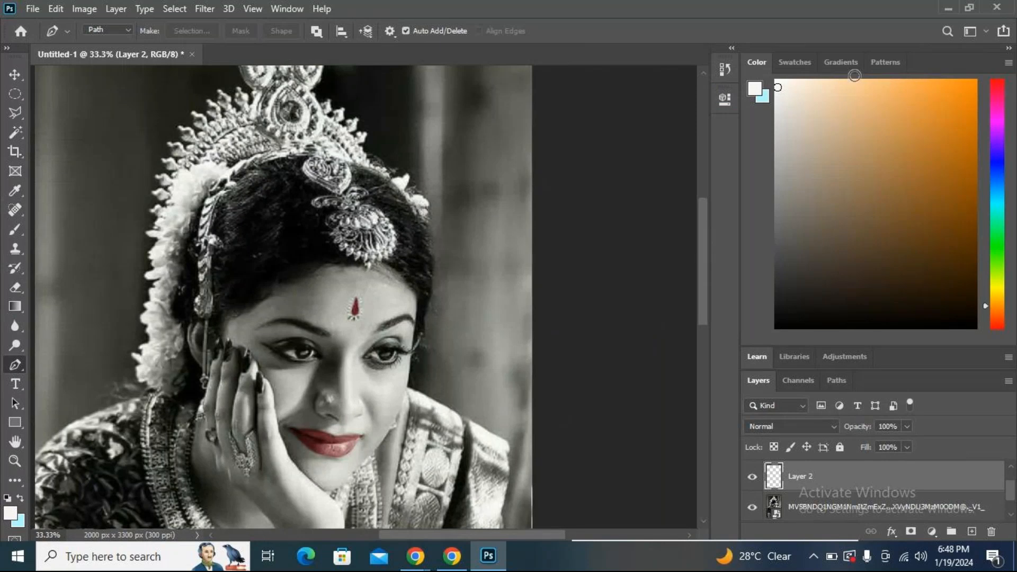
scroll(290, 414, "down", 1)
scroll(290, 419, "down", 5)
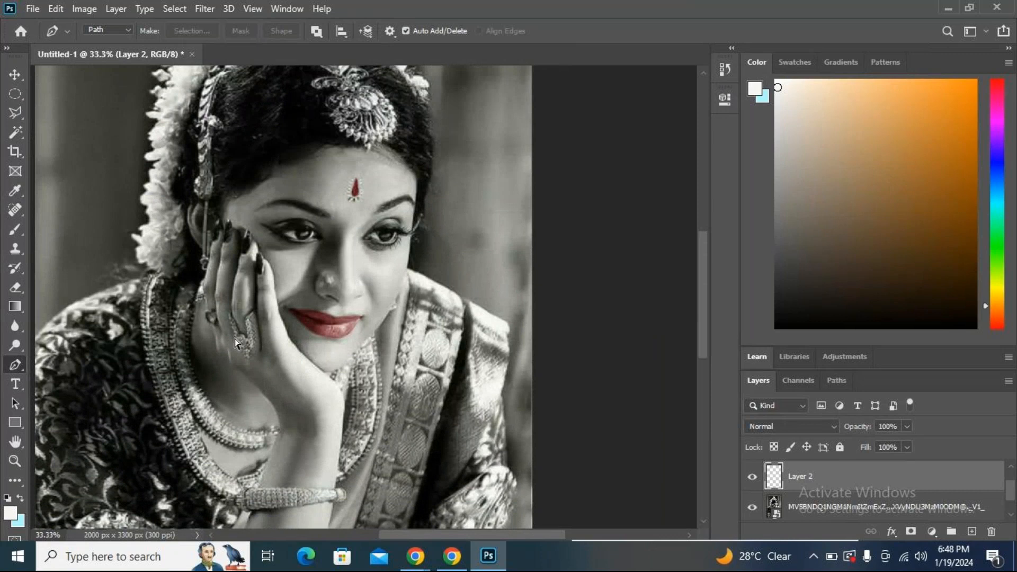
key("ctrl+plus")
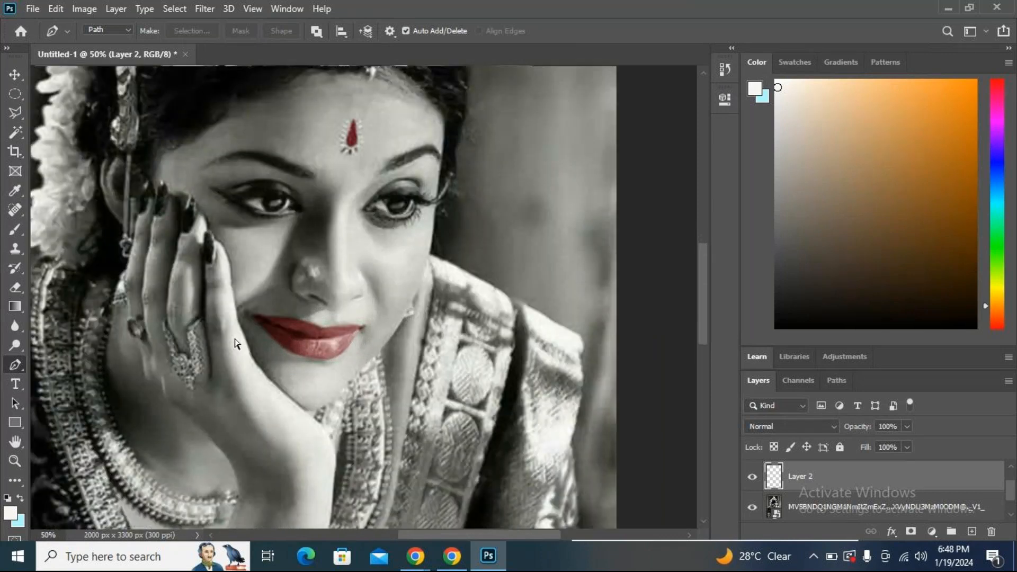
key("ctrl+plus")
key("ctrl+plus")
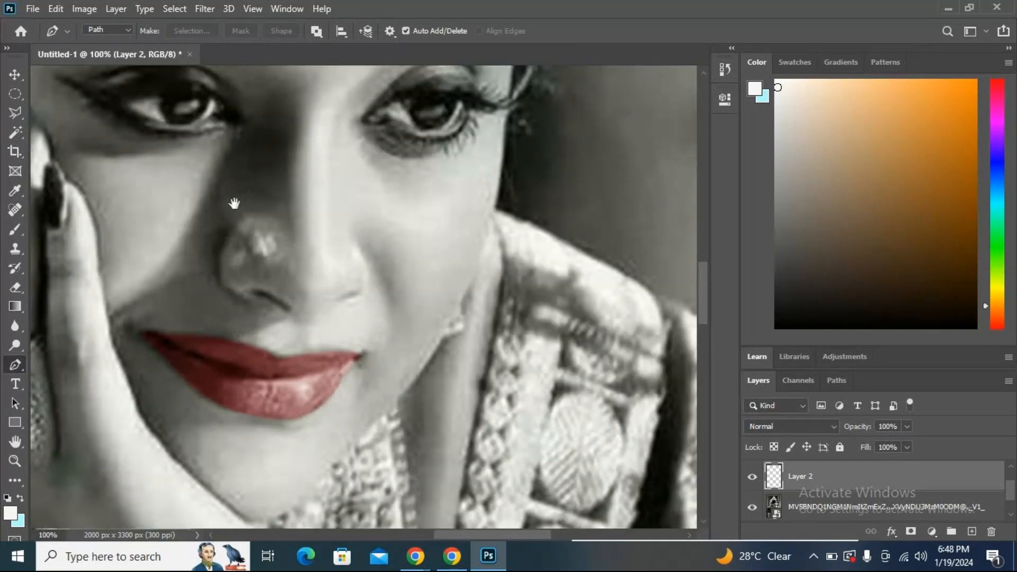
left_click_drag(70, 322, 365, 160)
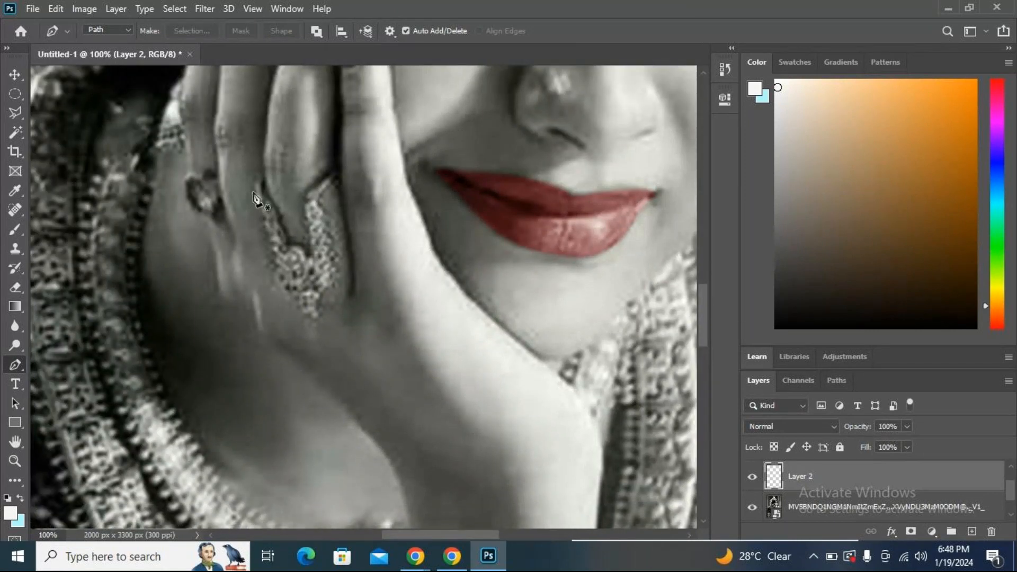
key("ctrl+BackSpace")
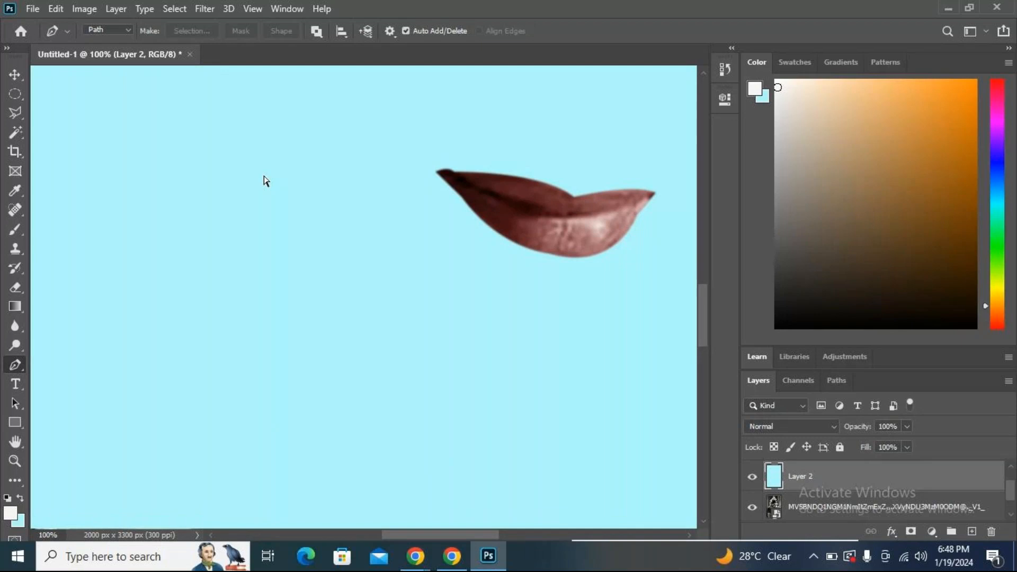
key("ctrl+z")
On the portrait layer, start a path at the jewelled ring's left tip and curve it down the inner edge, removing outgoing handles.
scroll(263, 176, "up", 1)
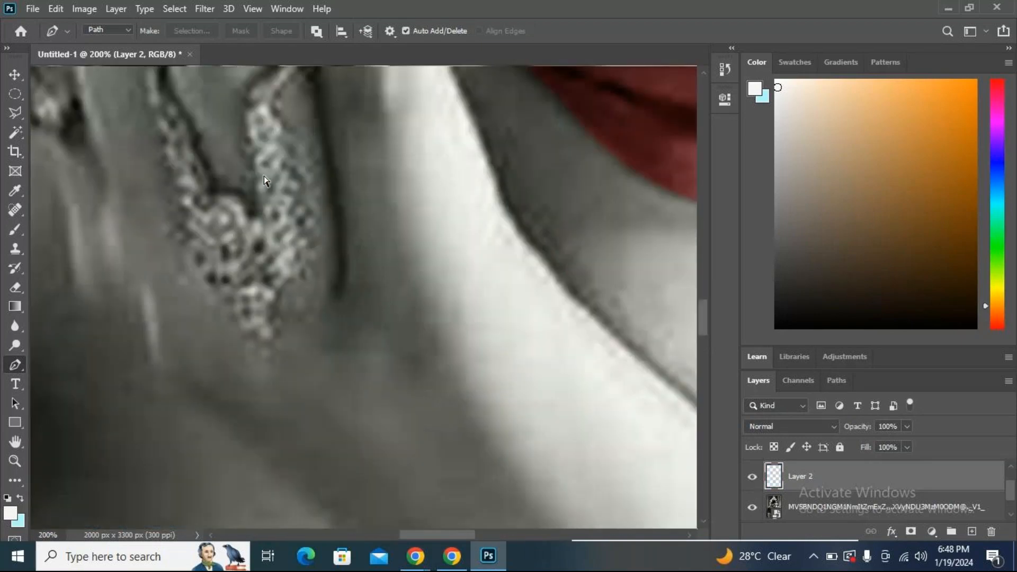
left_click_drag(401, 284, 484, 379)
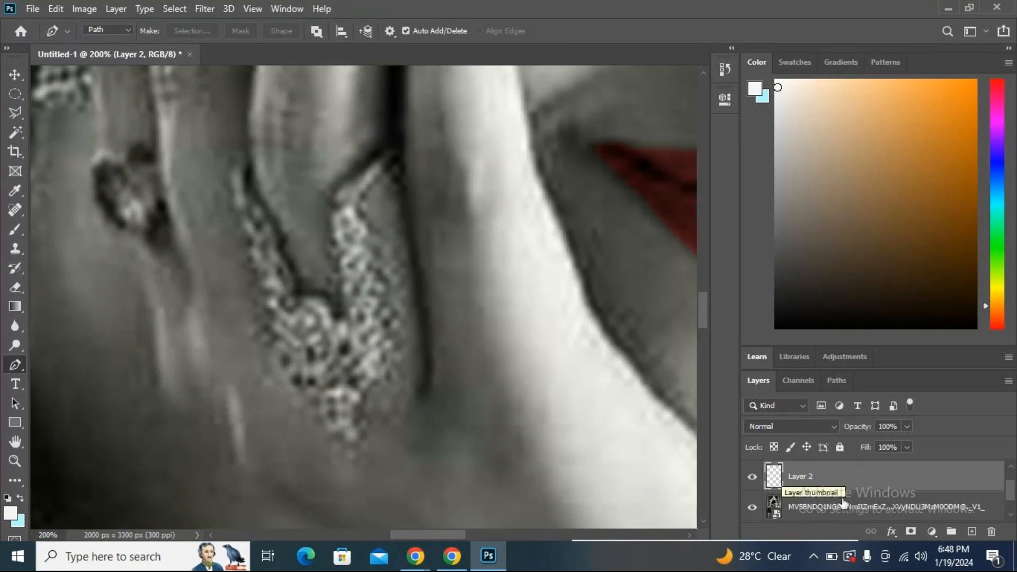
left_click(858, 513)
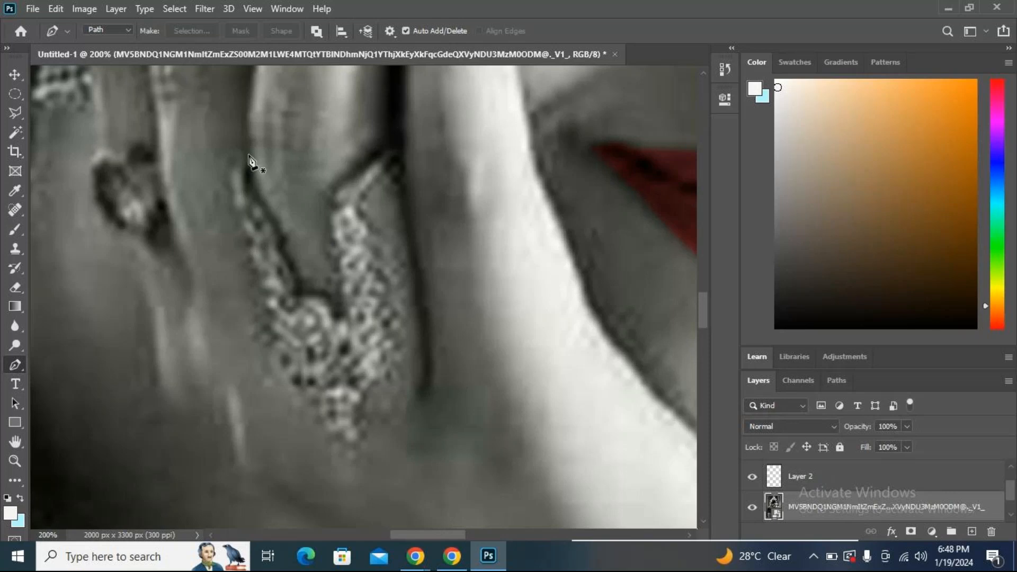
left_click(249, 155)
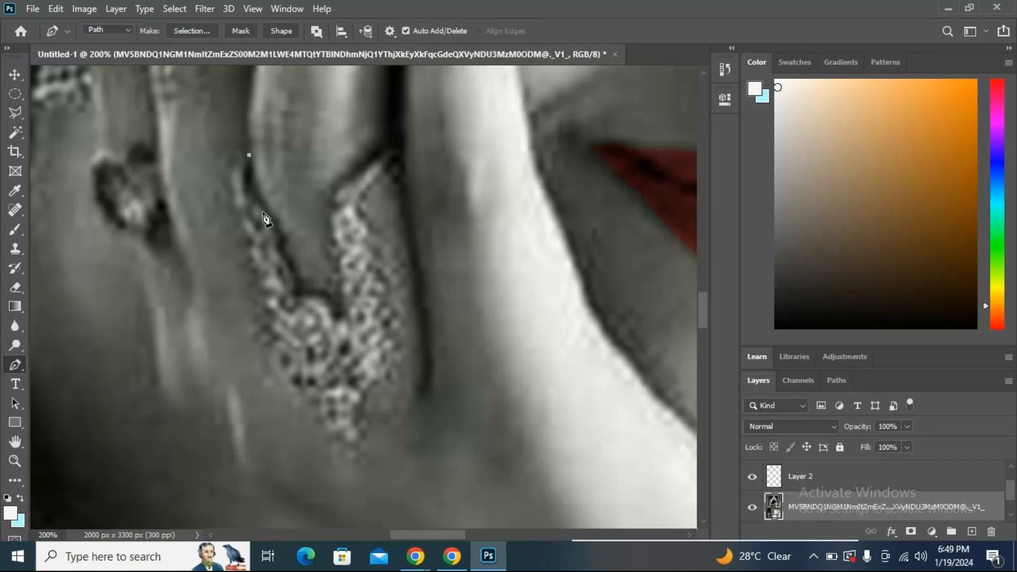
left_click(252, 192)
left_click_drag(270, 223, 269, 236)
left_click(271, 223, "alt")
left_click(282, 252)
left_click_drag(278, 255, 275, 270)
left_click(282, 252, "alt")
left_click_drag(298, 298, 284, 329)
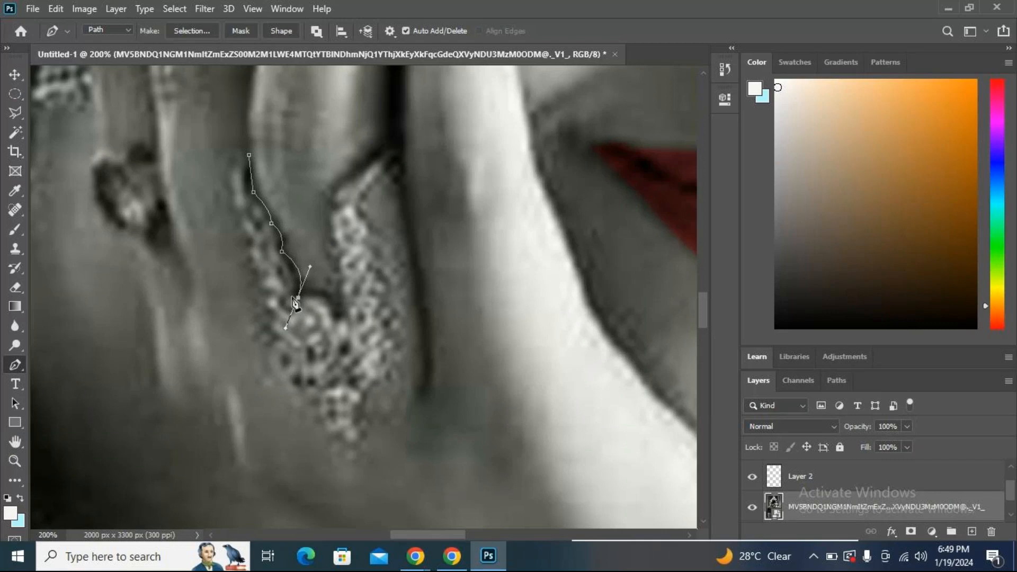
left_click(299, 299, "alt")
Continue the path across the base of the ring's opening and up the right inner edge to its upper tip.
left_click(331, 299)
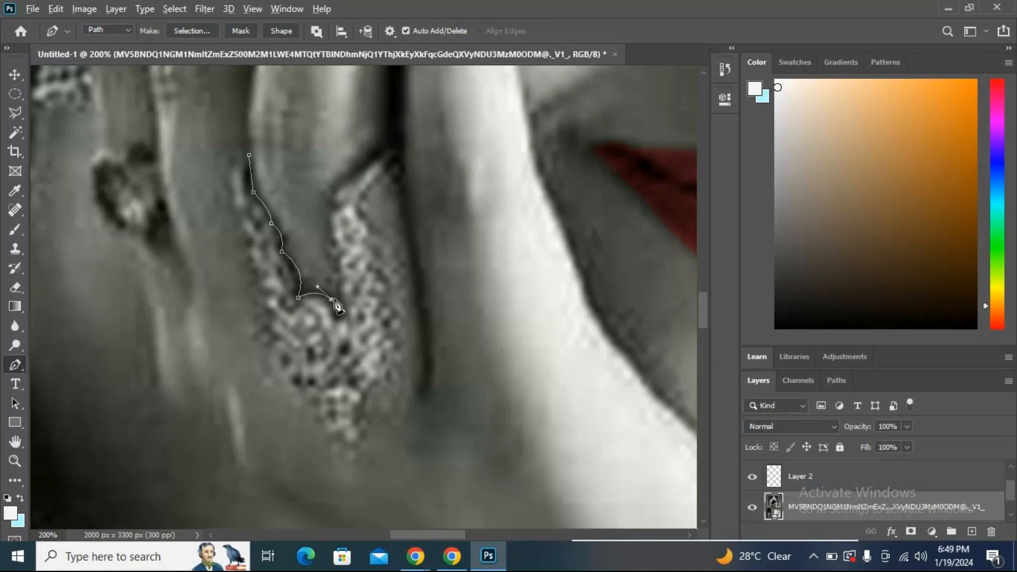
left_click(332, 300, "alt")
left_click_drag(338, 272, 349, 269)
left_click(338, 273)
left_click_drag(329, 241, 341, 228)
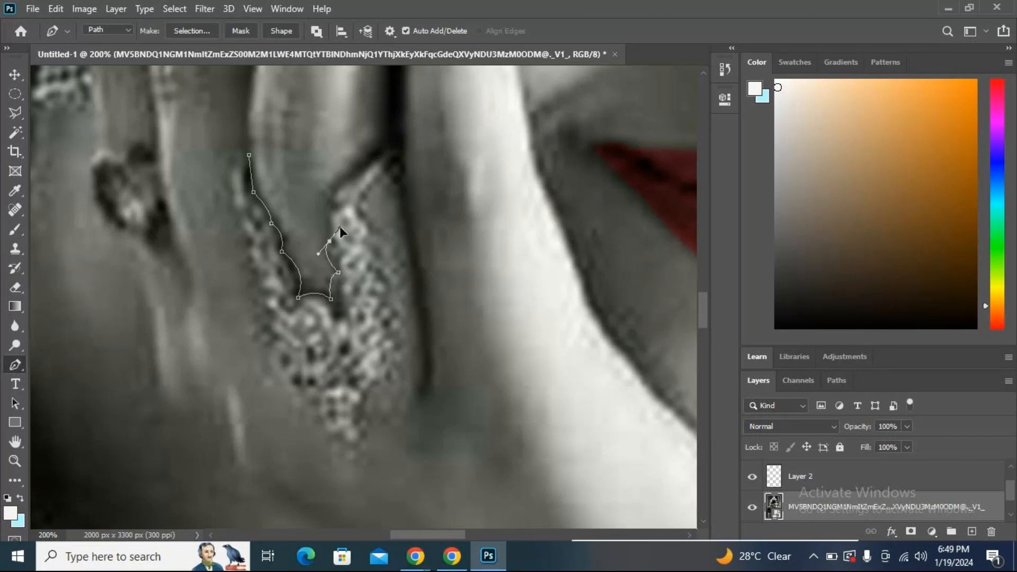
left_click(330, 242)
left_click(333, 210)
left_click_drag(333, 210, 342, 204)
left_click(332, 210)
left_click(342, 186)
left_click_drag(342, 186, 361, 183)
left_click(341, 187)
left_click(390, 151)
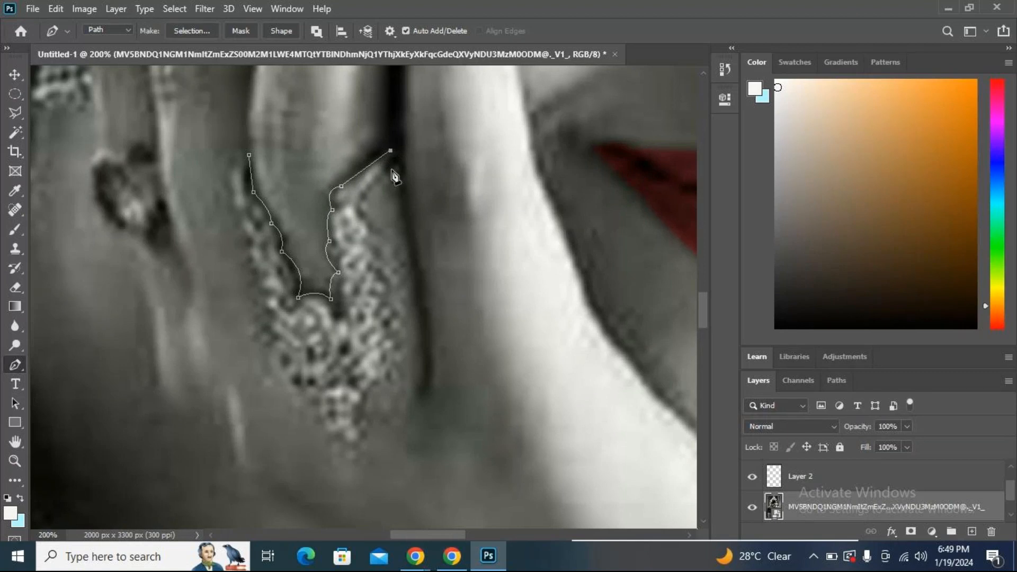
Trace around the ring's right tip and down its outer right edge to the pointed lower end.
left_click(400, 161)
left_click(362, 199)
left_click_drag(370, 217, 375, 218)
left_click(366, 218)
left_click_drag(378, 270, 376, 296)
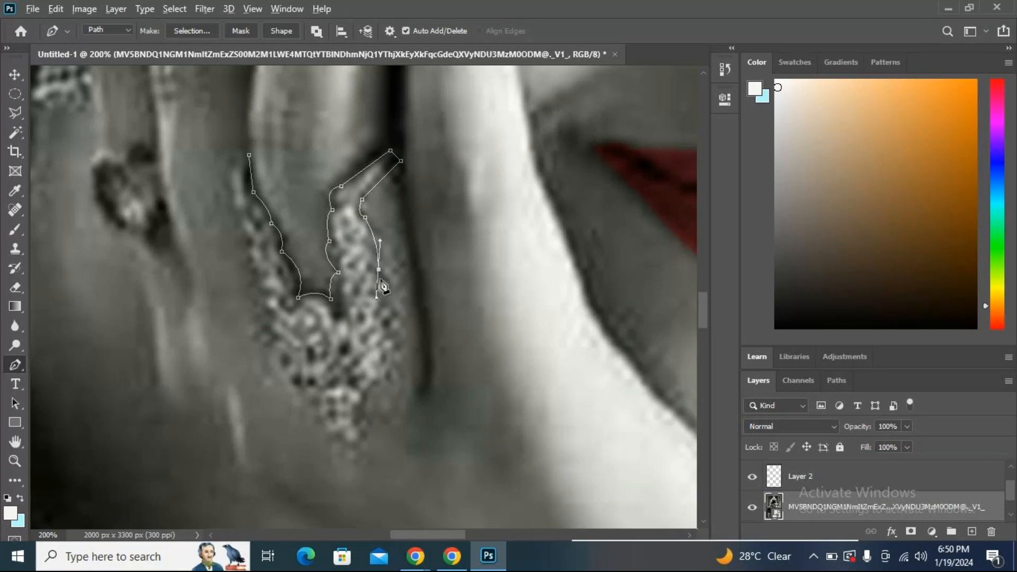
left_click(379, 270)
left_click(397, 338)
left_click_drag(396, 342, 379, 368)
left_click(397, 338)
left_click(369, 387)
left_click_drag(364, 389, 328, 391)
left_click(369, 387)
left_click(366, 416)
left_click(360, 440)
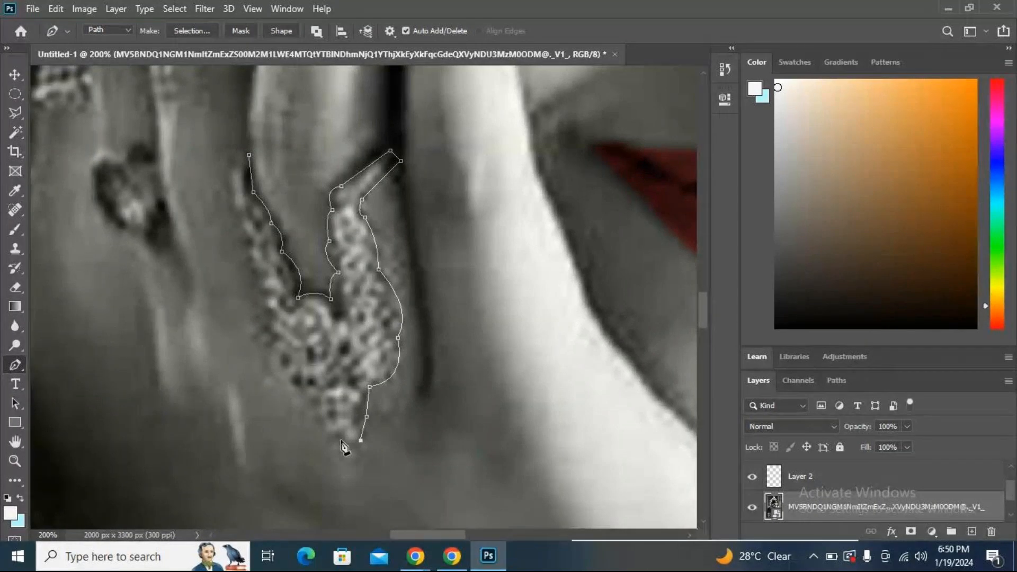
Carry the path around the ring's lower point and up the outer left edge in scalloped curves, removing outgoing handles.
left_click(338, 439)
left_click_drag(306, 406, 307, 376)
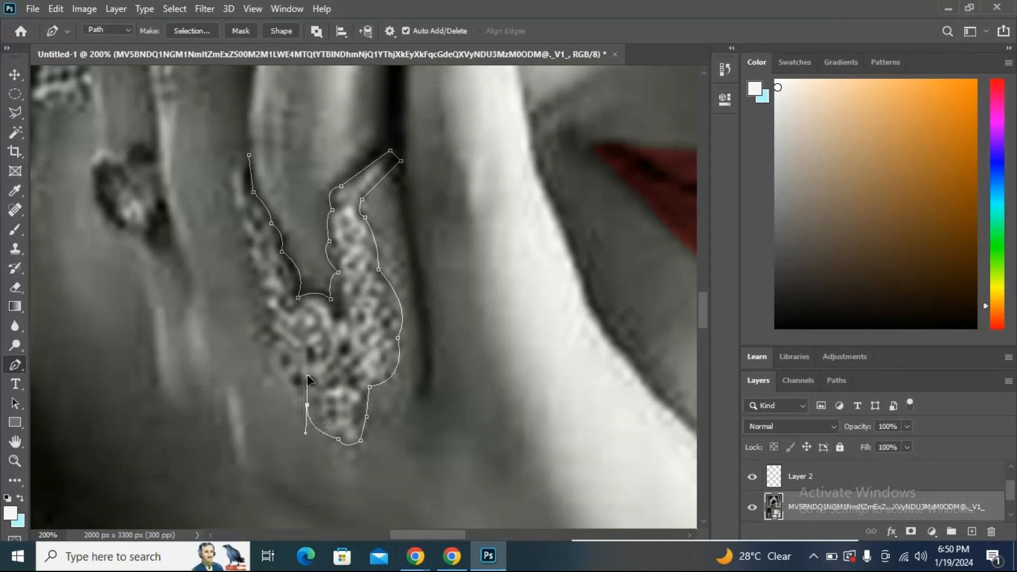
left_click(307, 406, "alt")
left_click_drag(266, 351, 278, 306)
left_click(267, 351, "alt")
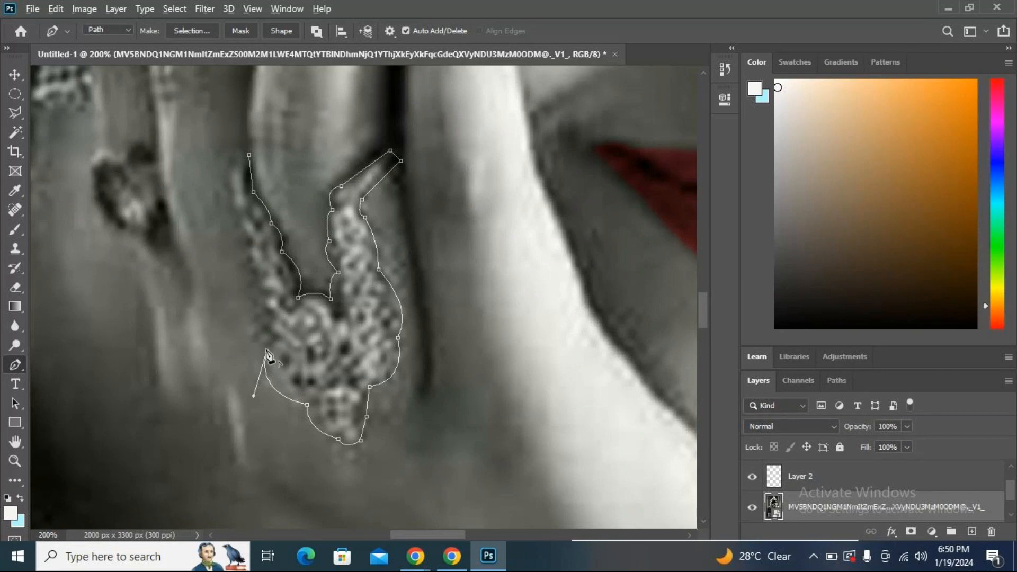
left_click_drag(252, 308, 276, 277)
left_click(251, 308, "alt")
left_click_drag(258, 279, 277, 272)
left_click(258, 280, "alt")
Trace the ring's upper left edge, redoing the misplaced anchor, and close the path with a curve at the starting tip.
left_click_drag(249, 244, 267, 222)
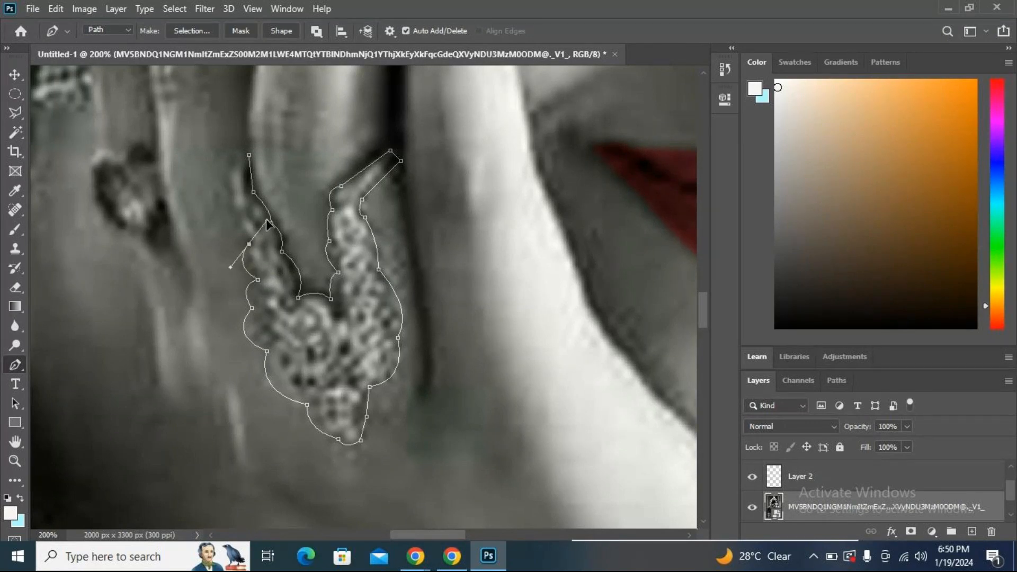
left_click(247, 246, "alt")
left_click(242, 213)
key("ctrl+z")
key("ctrl+z")
left_click(249, 245, "alt")
left_click_drag(242, 216, 252, 200)
left_click(243, 216, "alt")
left_click_drag(237, 196, 255, 186)
left_click_drag(249, 158, 285, 152)
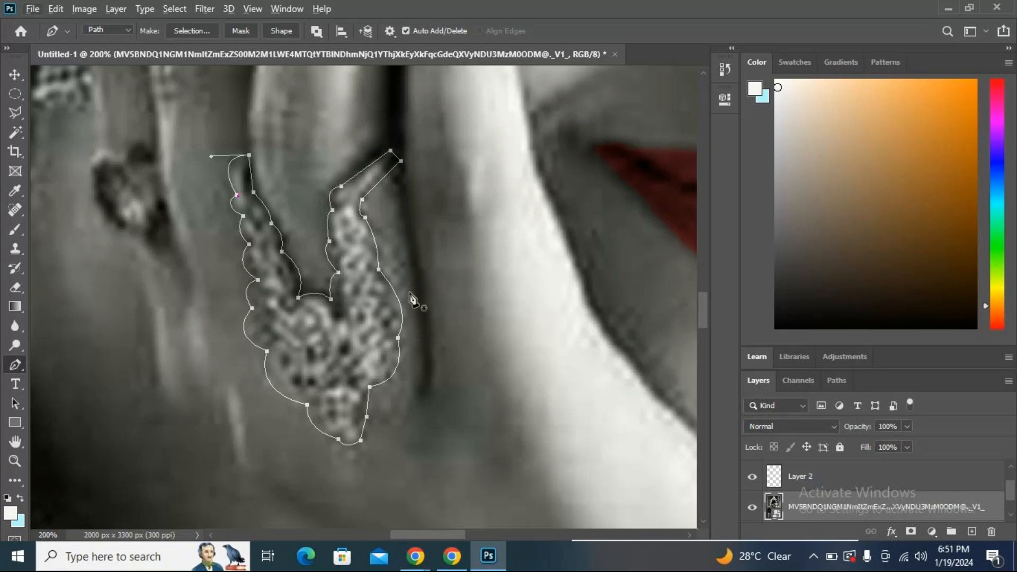
Convert the ring path into a new anti-aliased selection with a 1-pixel feather and copy it onto a new layer.
left_click(186, 31)
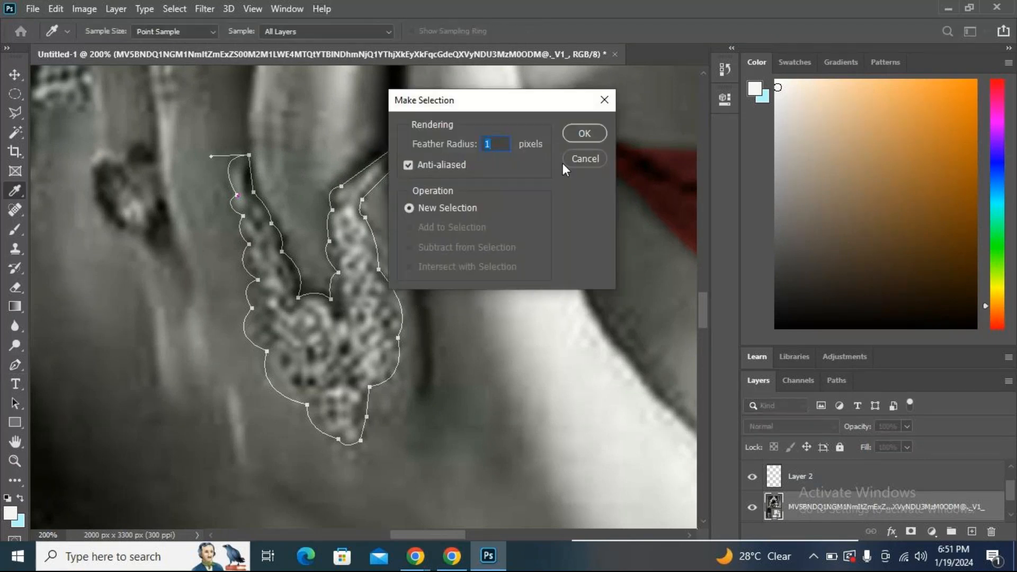
left_click(587, 137)
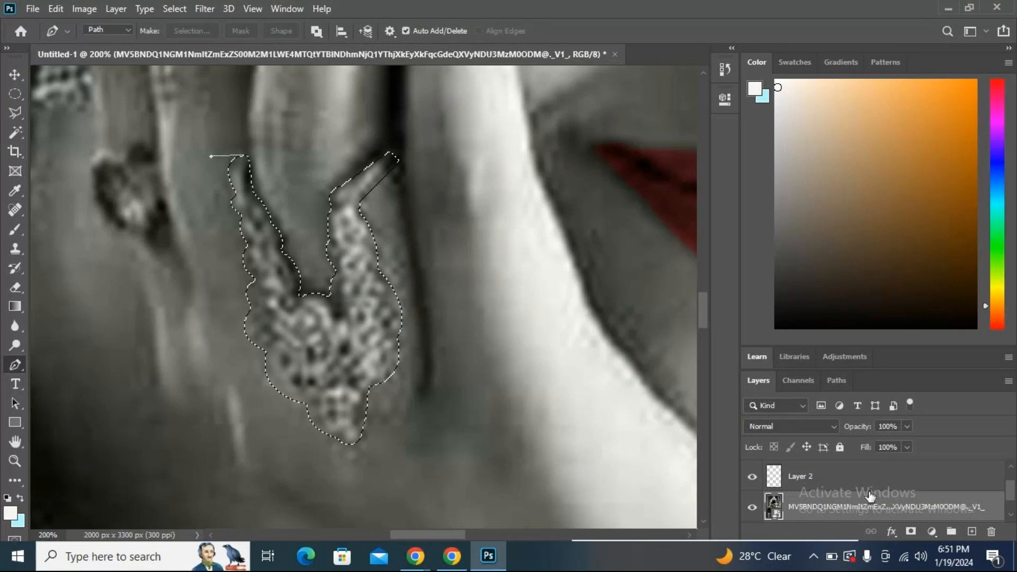
key("ctrl+j")
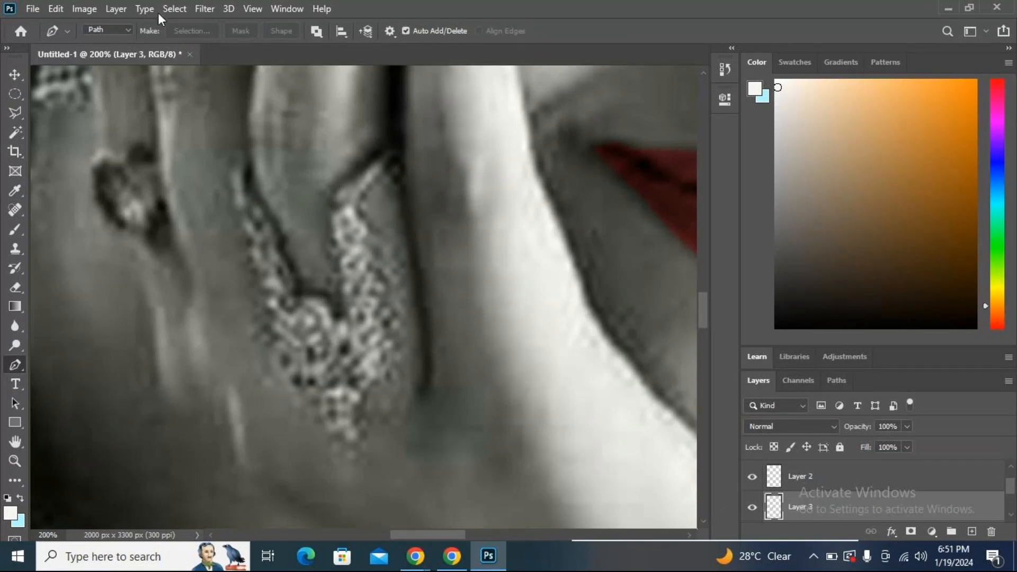
Tint the ring layer gold with Color Balance, raising red in the midtones and setting the yellow-blue level to -49.
key("ctrl+minus")
key("ctrl+minus")
key("ctrl+minus")
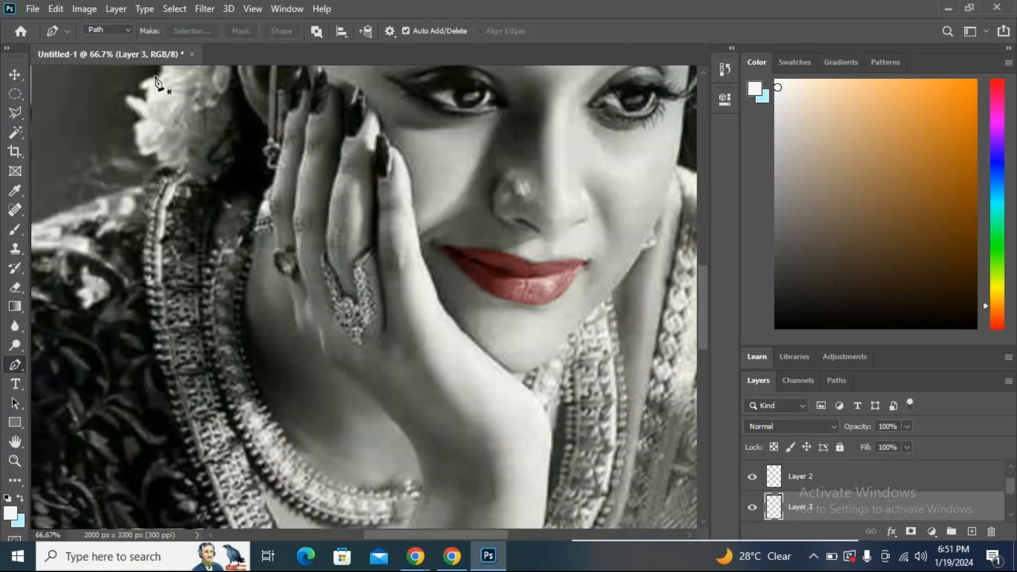
left_click(96, 10)
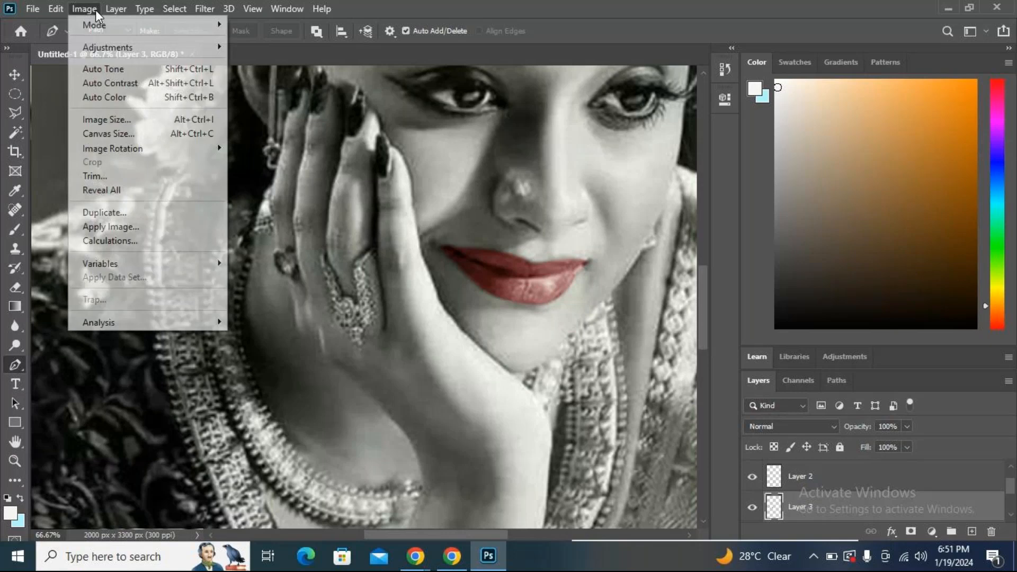
mouse_move(112, 47)
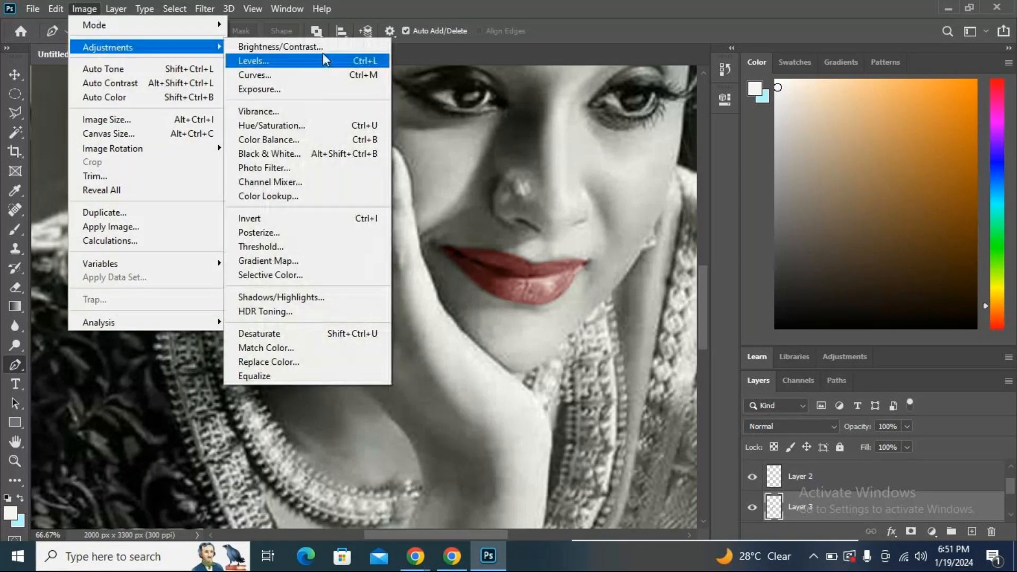
left_click(306, 140)
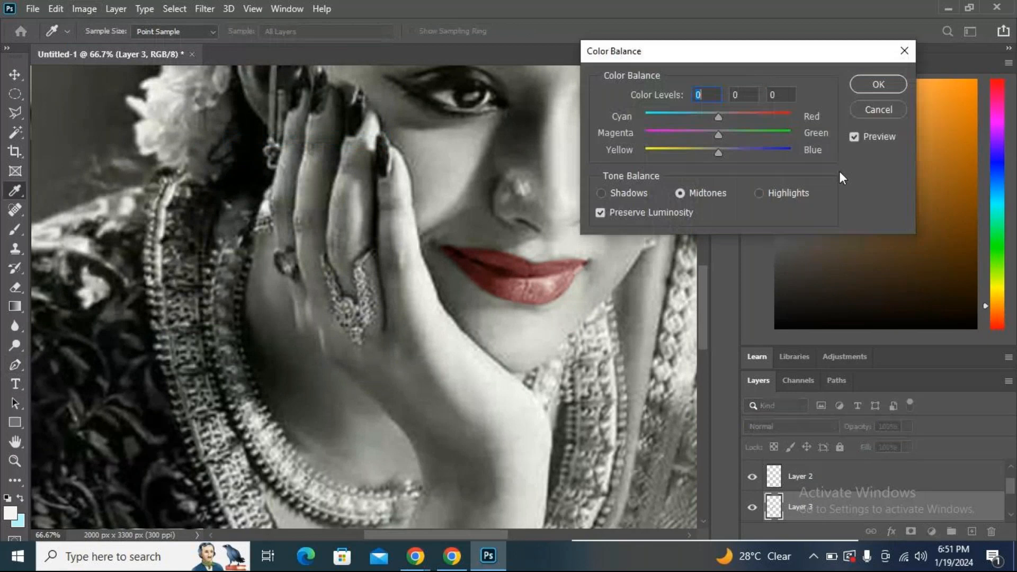
left_click_drag(720, 153, 669, 161)
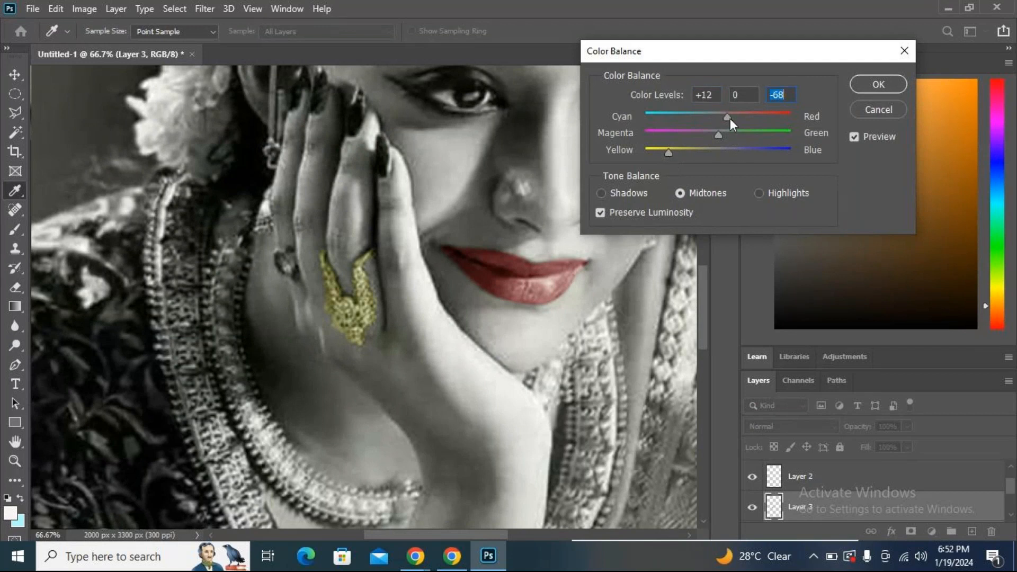
left_click_drag(730, 118, 760, 114)
left_click_drag(669, 150, 682, 151)
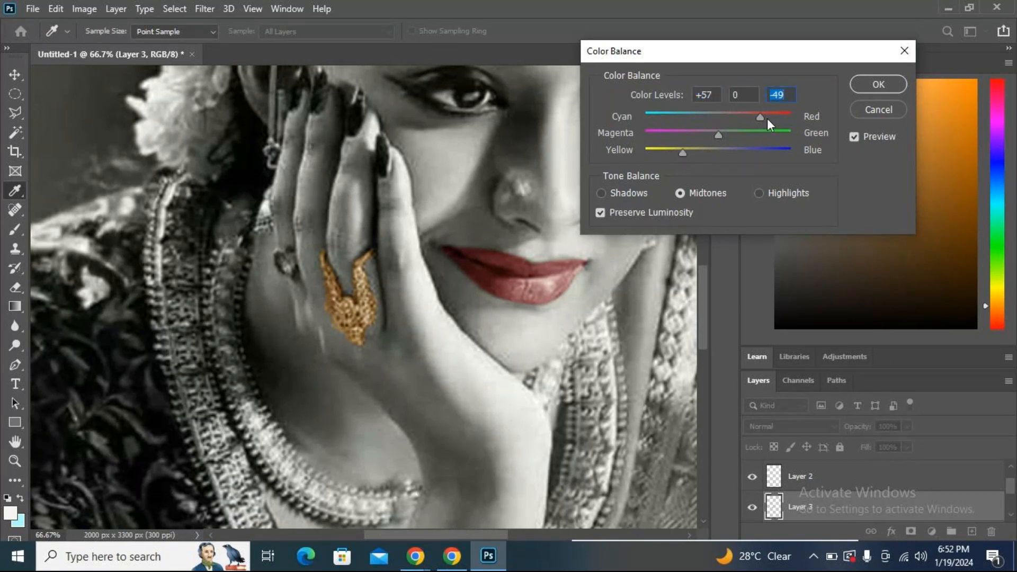
left_click_drag(761, 118, 752, 122)
left_click(881, 87)
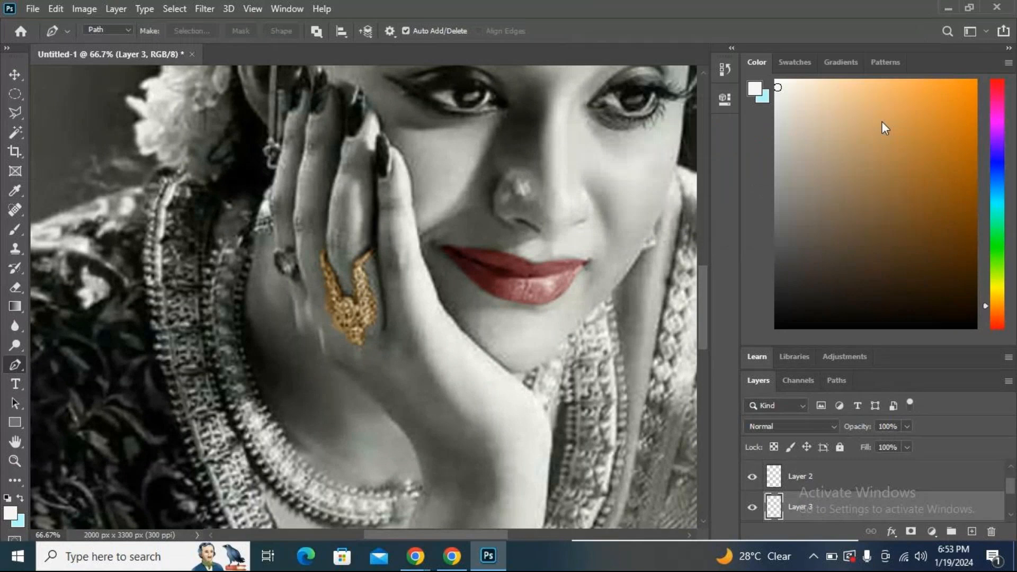
Select the portrait photo layer and start a path around the upper end of the necklace beside the shoulder.
scroll(488, 329, "down", 5)
scroll(488, 320, "down", 1)
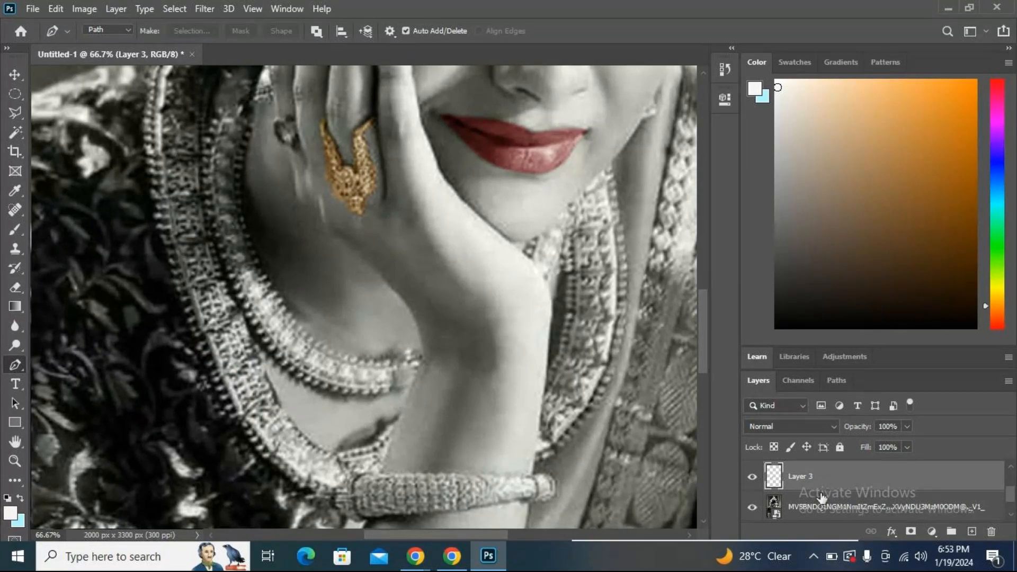
left_click(820, 509)
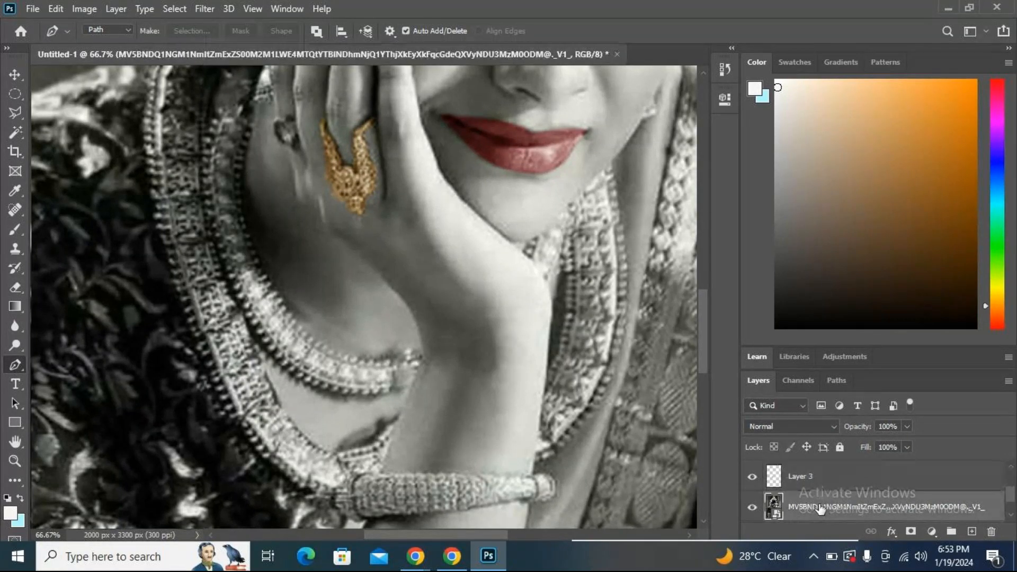
scroll(362, 317, "down", 5)
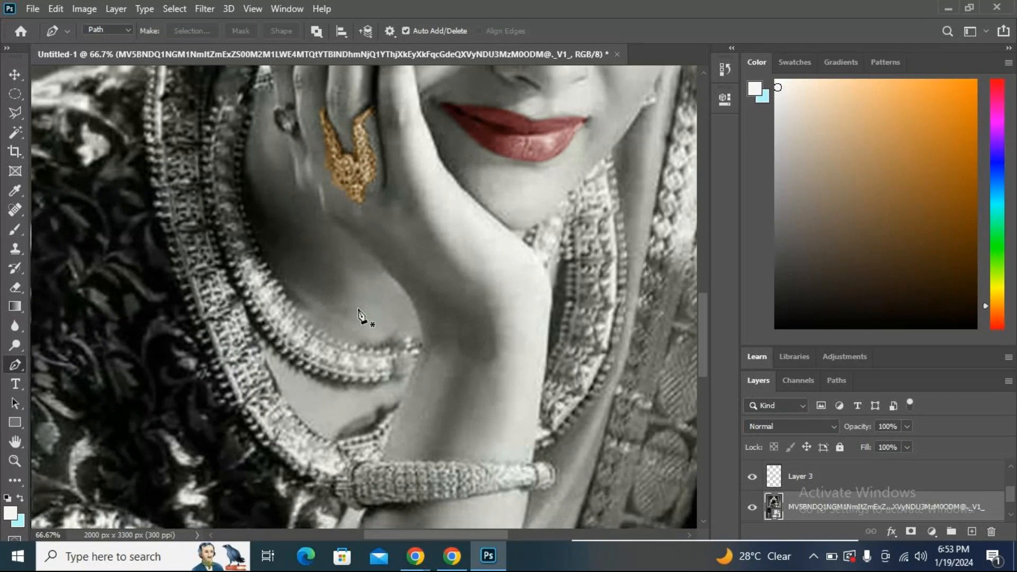
scroll(461, 316, "up", 8)
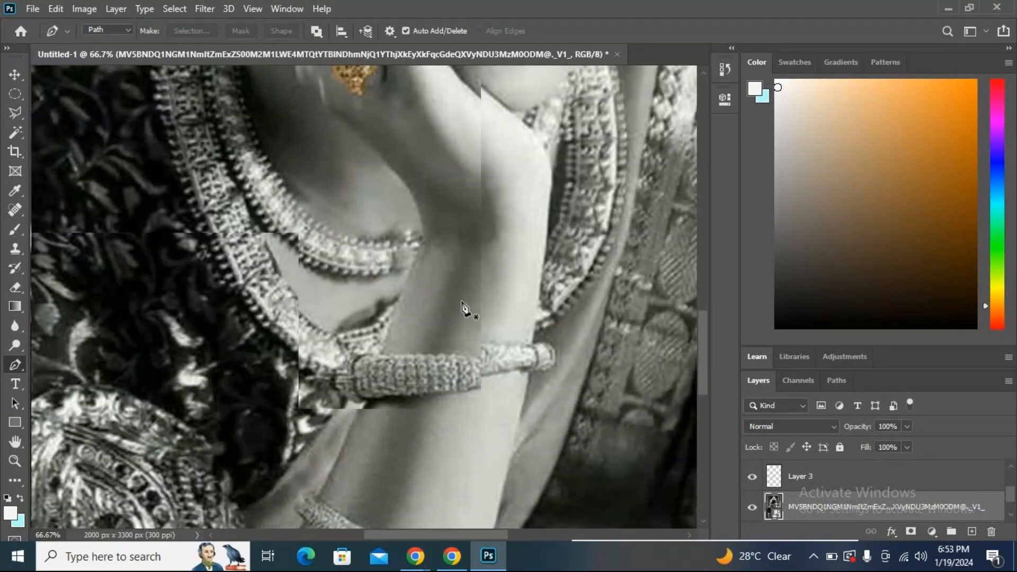
scroll(463, 308, "up", 4)
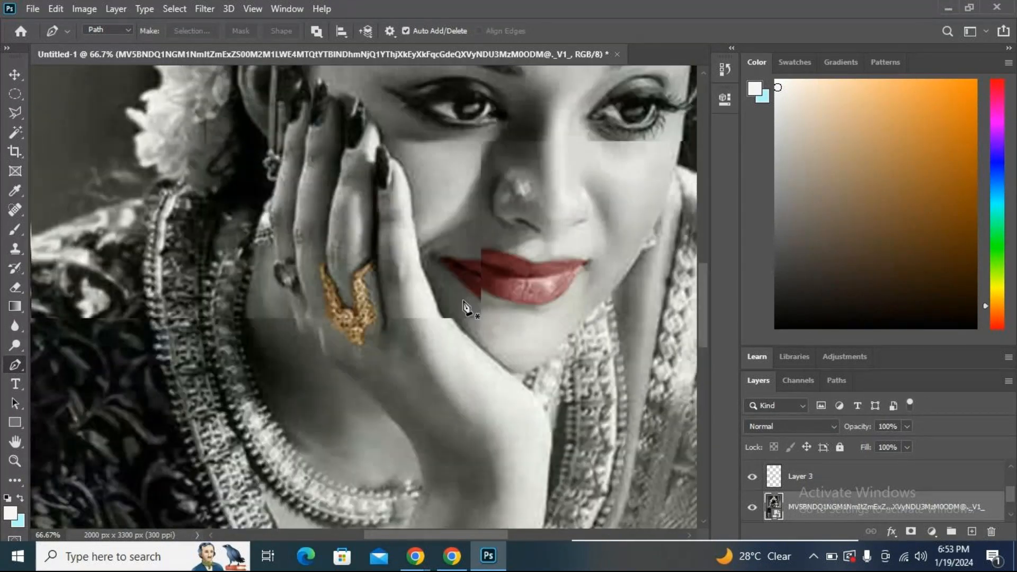
scroll(463, 307, "up", 3)
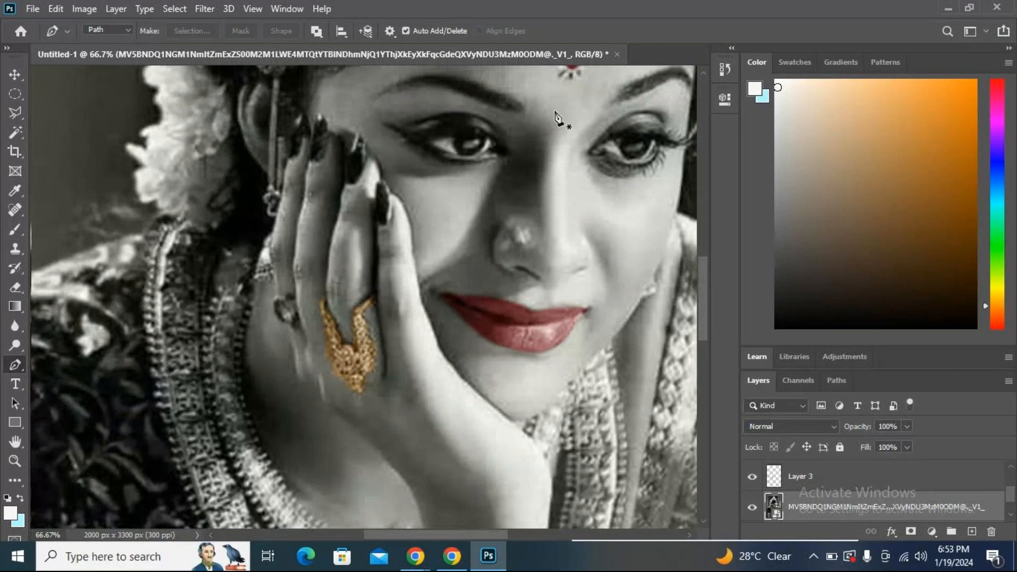
scroll(552, 119, "up", 5)
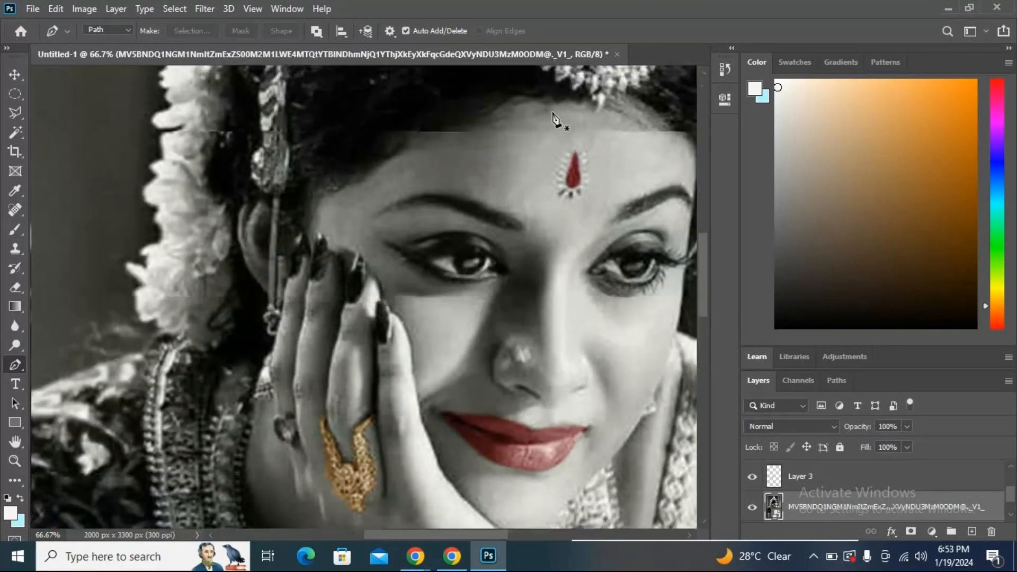
scroll(539, 125, "down", 5)
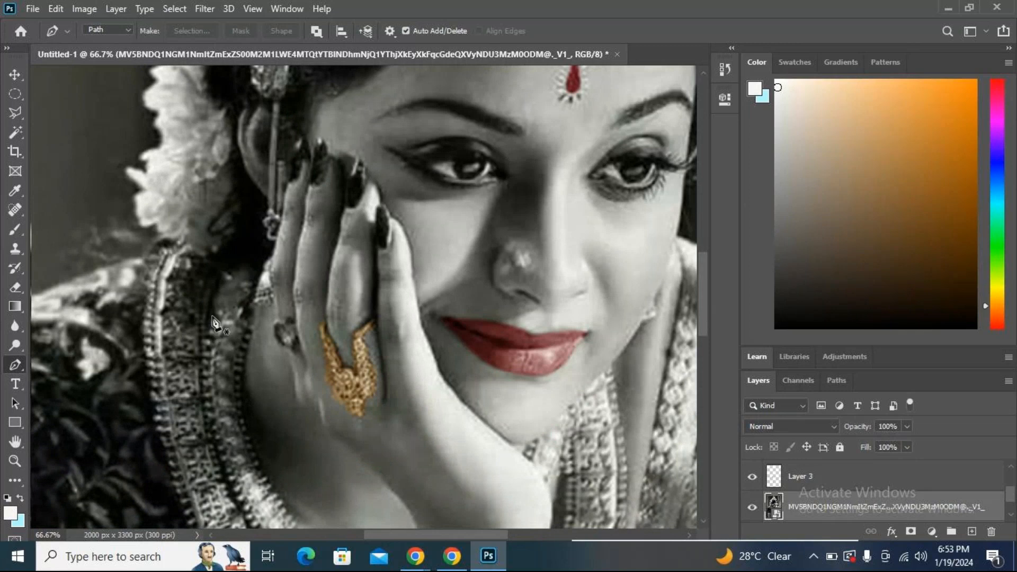
left_click(207, 320)
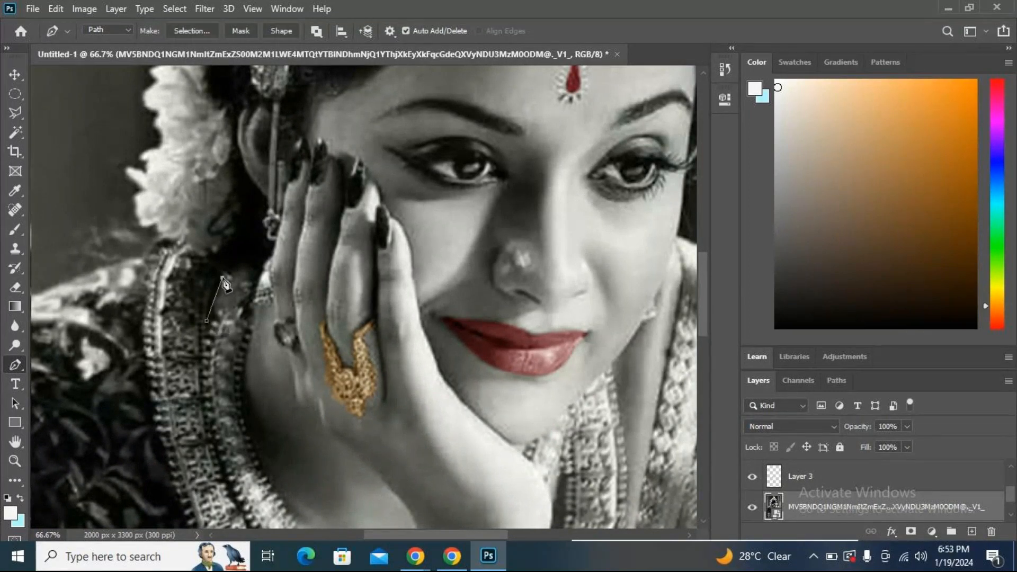
left_click_drag(223, 277, 235, 274)
left_click(222, 278, "alt")
left_click_drag(186, 252, 171, 259)
left_click(186, 253, "alt")
left_click(164, 247)
Trace the necklace's outer left edge in smooth curves down to the bracelet's left end.
left_click_drag(150, 378, 172, 433)
left_click(150, 378, "alt")
left_click_drag(297, 385, 313, 143)
left_click_drag(222, 294, 257, 367)
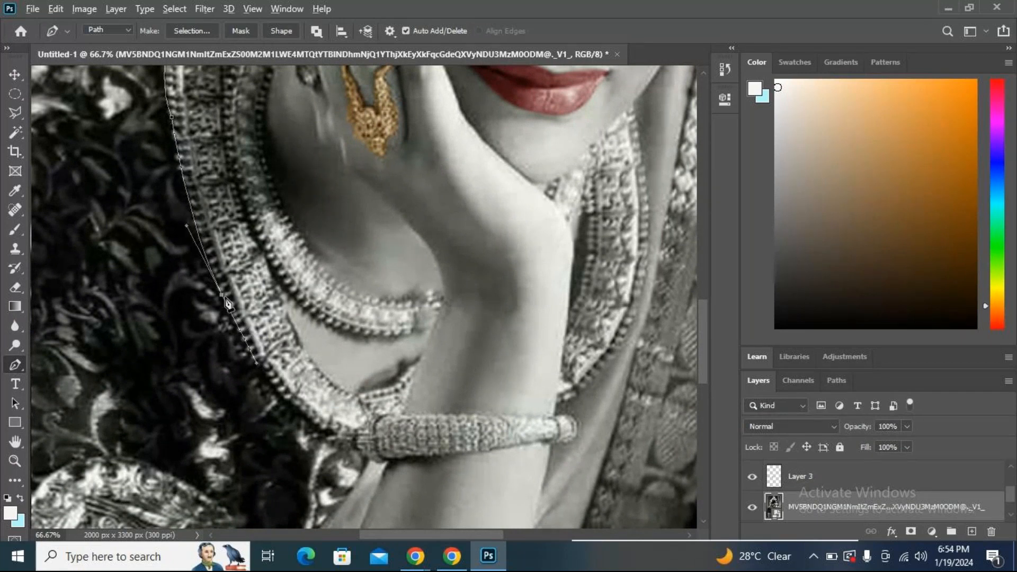
left_click_drag(273, 385, 291, 398)
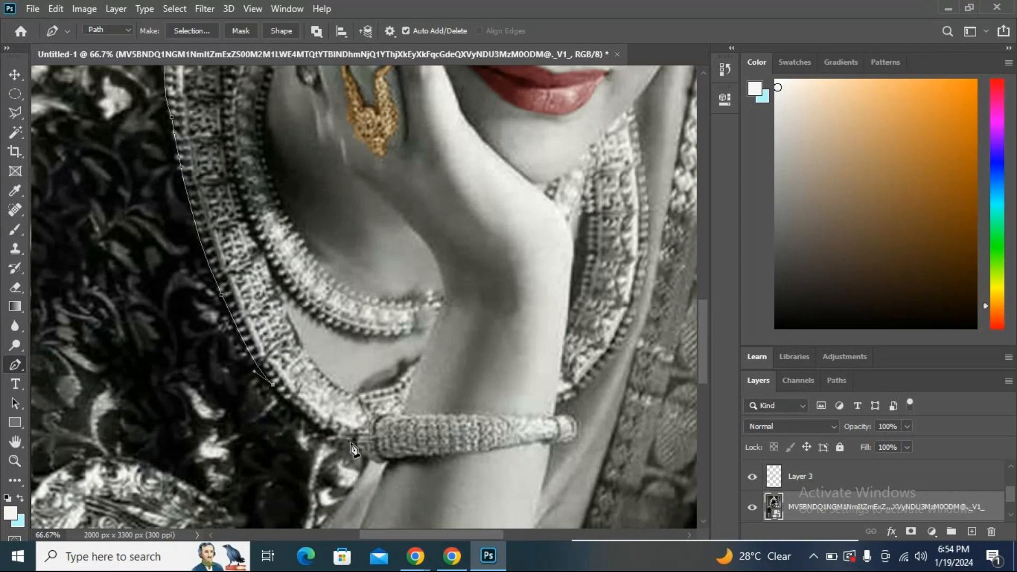
left_click_drag(351, 442, 386, 448)
left_click(351, 444)
Carry the path along the bracelet's lower edge and around its rounded right tip.
left_click(381, 462)
left_click(434, 456)
left_click(505, 447)
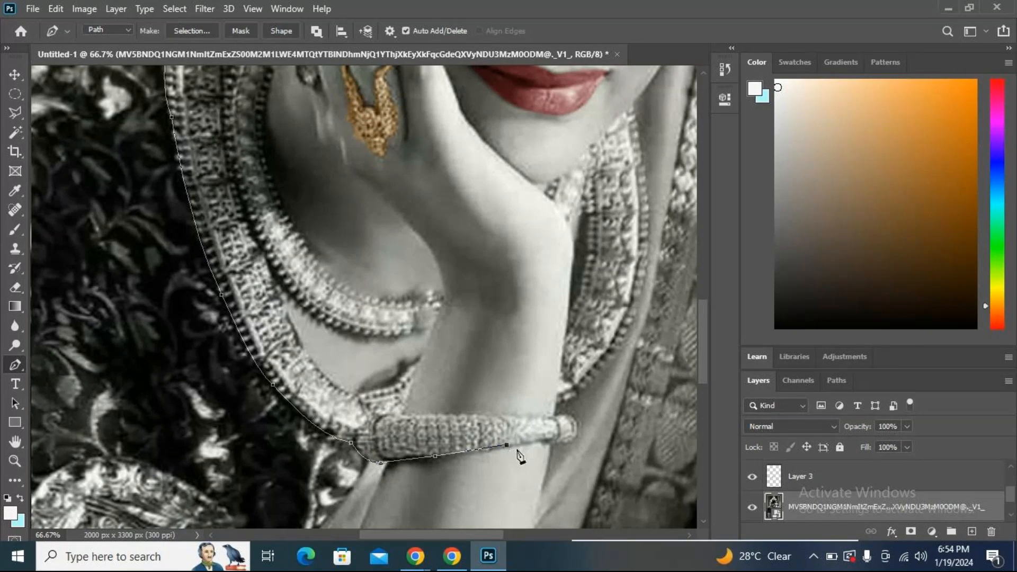
left_click(526, 445)
left_click(548, 441)
left_click(568, 440)
left_click(569, 415)
left_click_drag(555, 415, 552, 397)
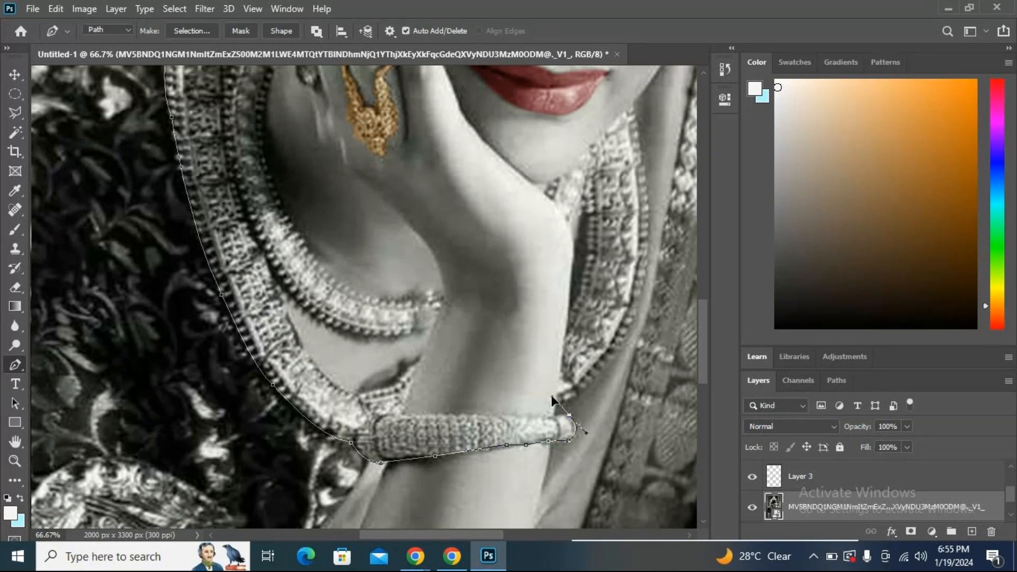
left_click(569, 417)
Trace back along the bracelet's upper edge, up the forearm, and along the outer necklace's lower inner edge.
left_click(530, 416)
left_click(453, 414)
left_click(400, 415)
left_click(414, 376)
left_click(423, 355)
left_click(361, 393)
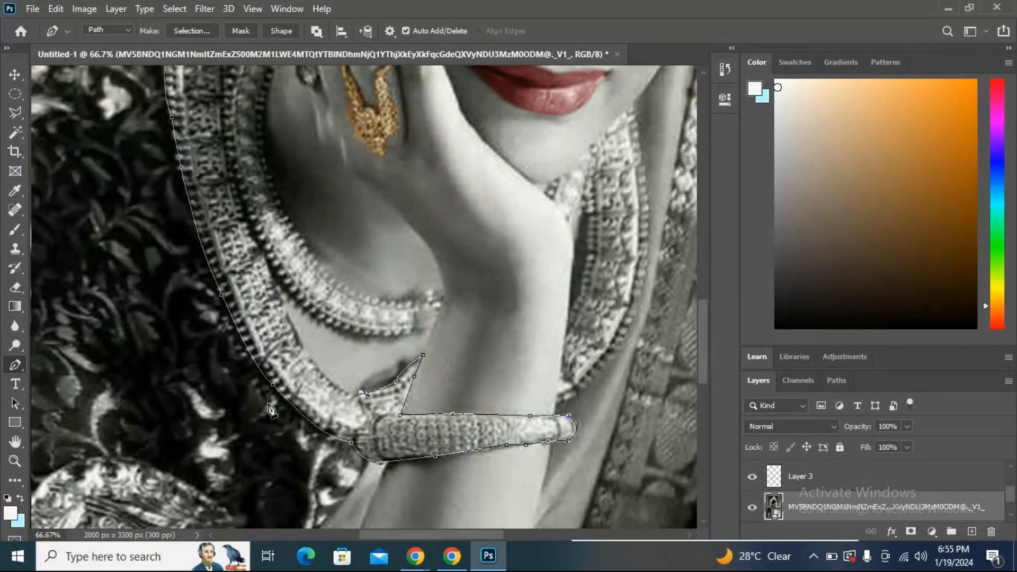
Outline the skin gap between the two necklaces and follow the inner necklace's lower edge to the wrist.
left_click_drag(286, 309, 271, 249)
left_click(268, 261)
left_click_drag(403, 334, 503, 309)
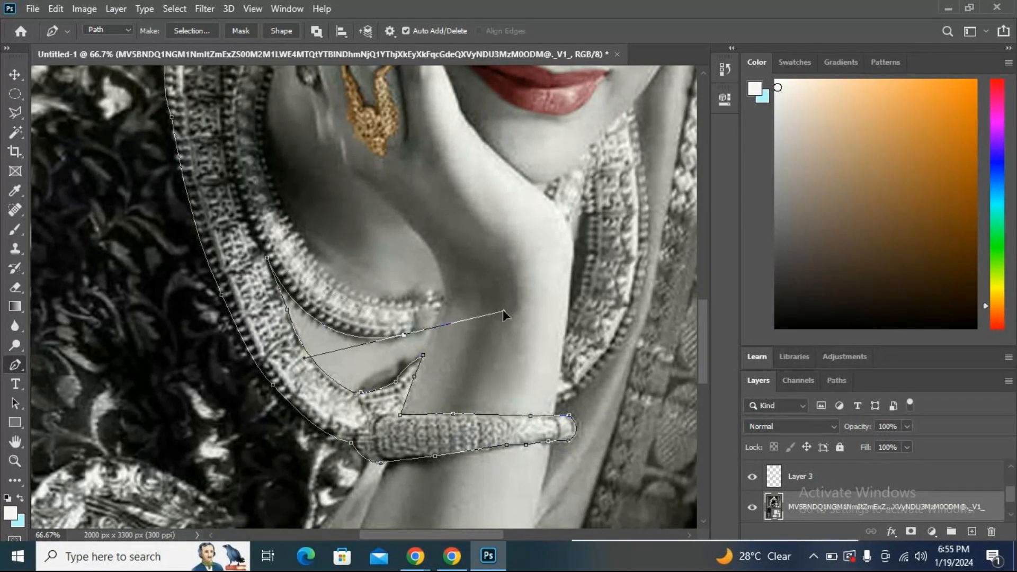
left_click(404, 335, "alt")
left_click(434, 327)
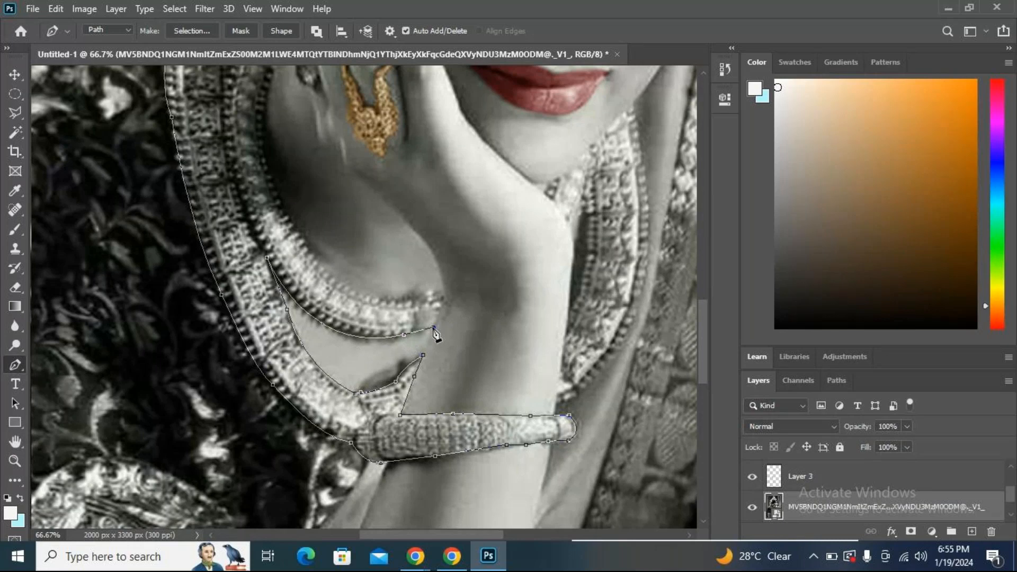
Trace around the inner necklace's end at the wrist and back along its upper edge, redoing the misplaced anchor.
left_click(445, 296)
left_click_drag(367, 296, 348, 298)
key("ctrl+z")
left_click(442, 288)
left_click_drag(336, 277, 313, 241)
left_click(335, 277, "alt")
left_click_drag(340, 232, 345, 247)
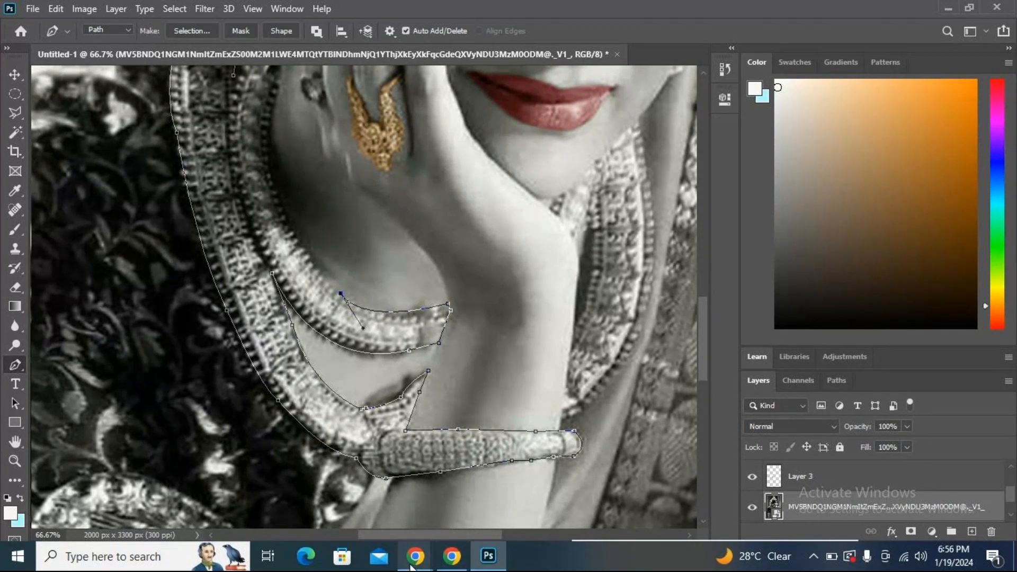
Switch to the GoTo meeting window and turn on the microphone.
mouse_move(411, 566)
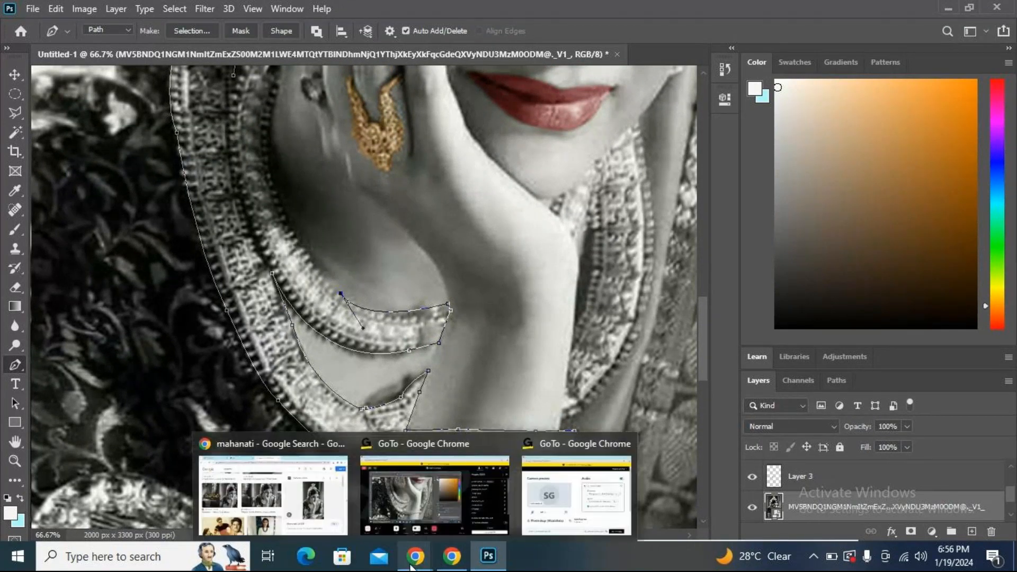
left_click(423, 489)
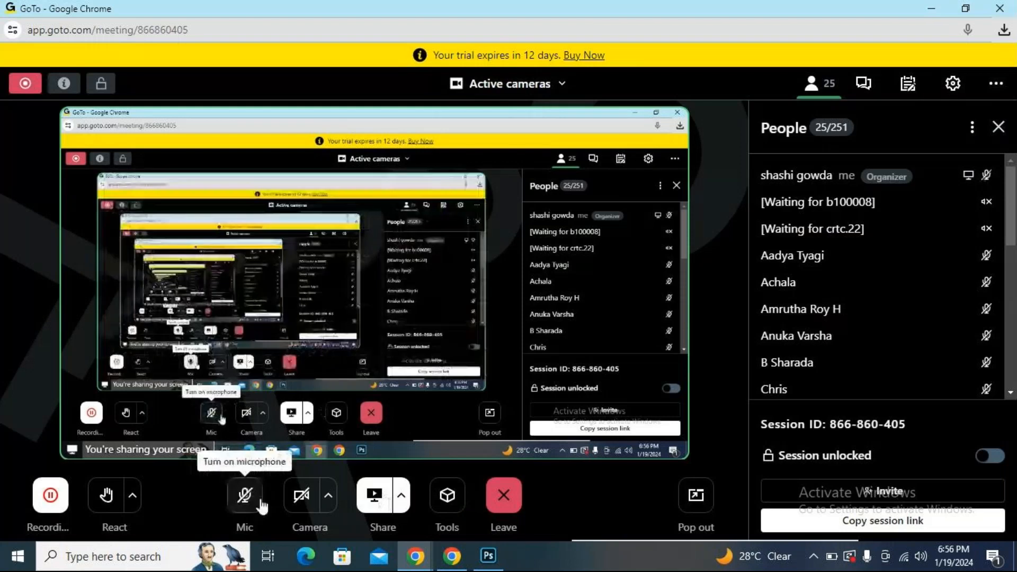
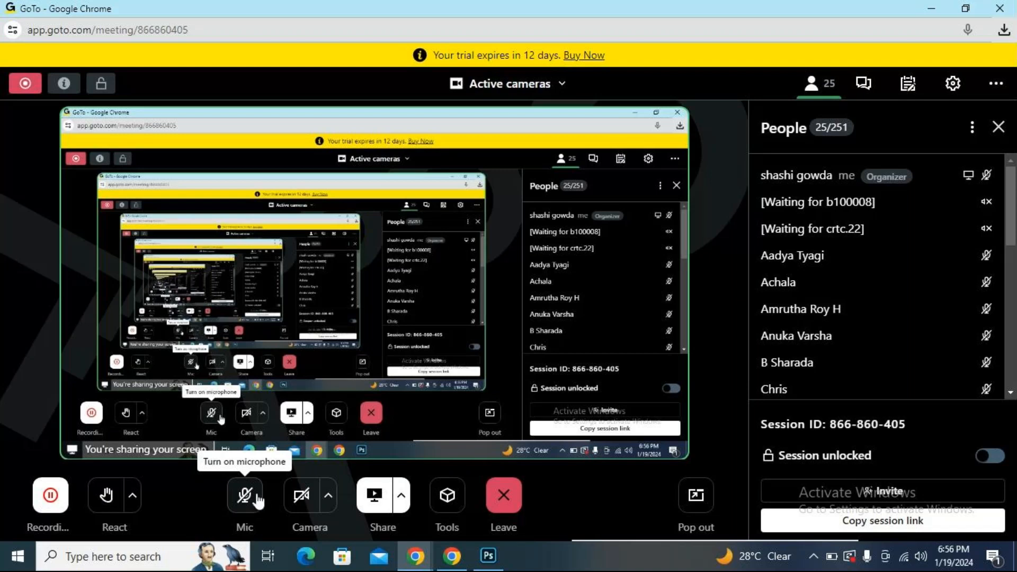
left_click(243, 503)
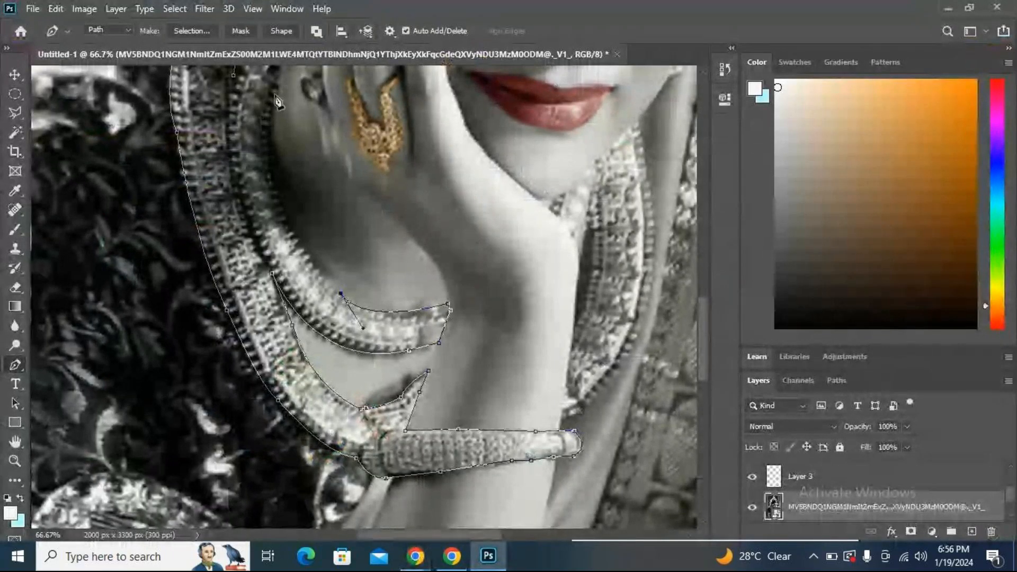
Continue the path up the inner necklace's edge along the neck to the little finger, redoing the overlong curve.
scroll(286, 159, "up", 4)
left_click_drag(279, 179, 319, 68)
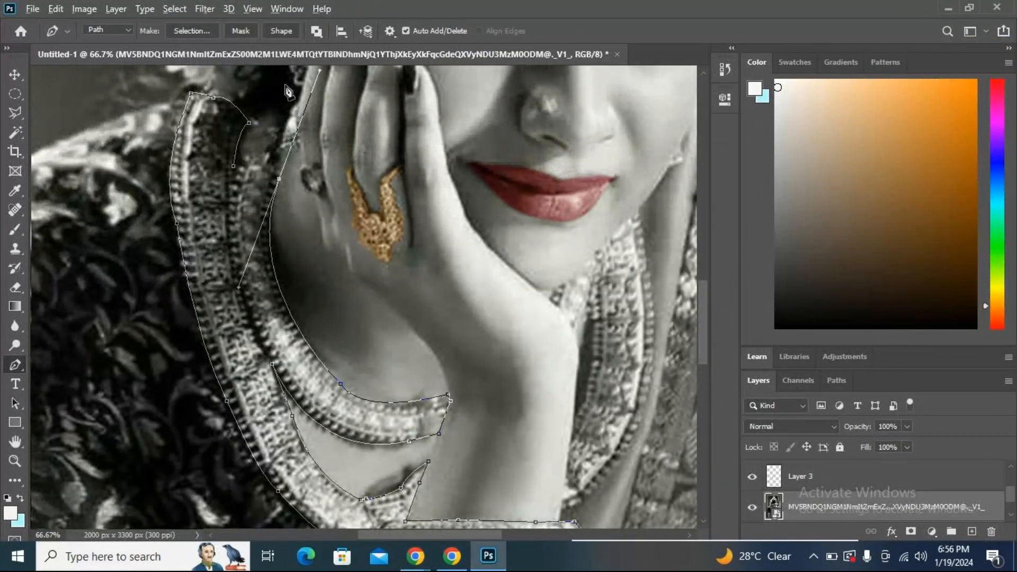
key("ctrl+z")
key("ctrl+z")
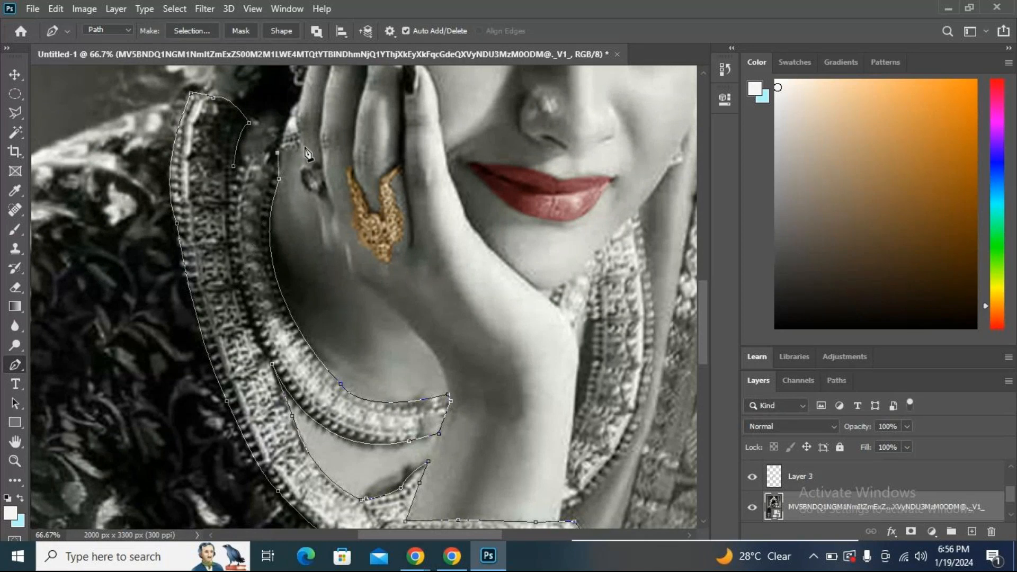
left_click_drag(329, 143, 322, 273)
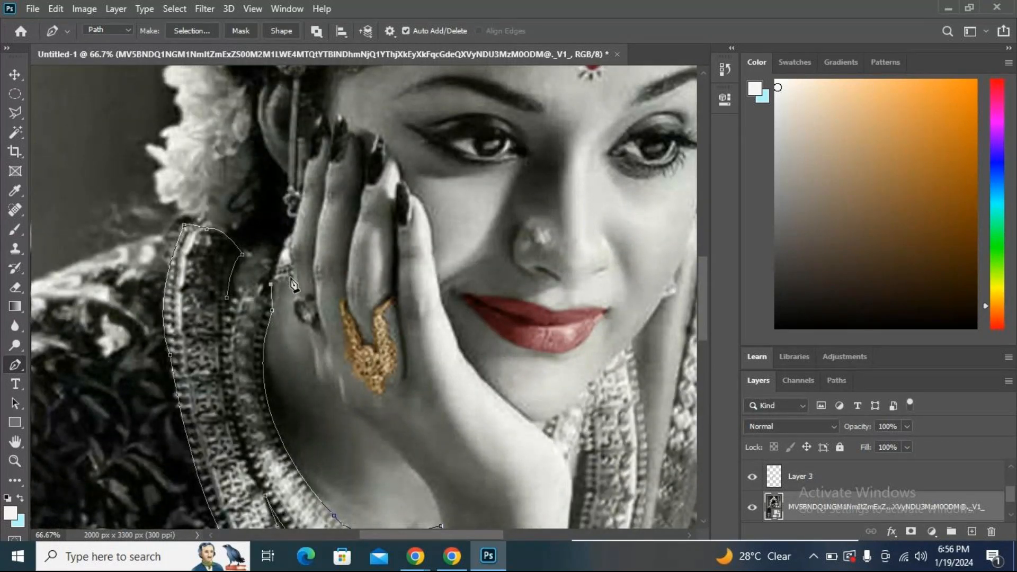
left_click(295, 279)
Curve the path around the small jewelled piece beside the little finger, removing the outgoing handles.
left_click(293, 233)
left_click_drag(294, 235, 304, 214)
left_click(293, 234, "alt")
left_click_drag(279, 255, 277, 279)
left_click(278, 255, "alt")
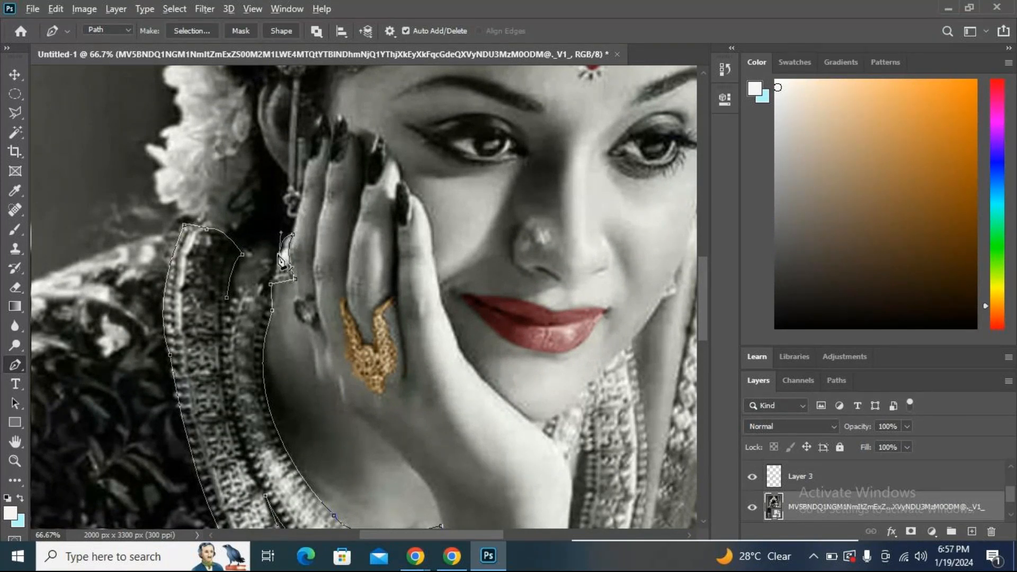
Redo the path's last stretch across the necklace's top edge and close it at the starting anchor.
left_click(242, 254)
key("ctrl+z")
key("ctrl+z")
left_click_drag(258, 247, 247, 261)
left_click(258, 246, "alt")
key("ctrl+plus")
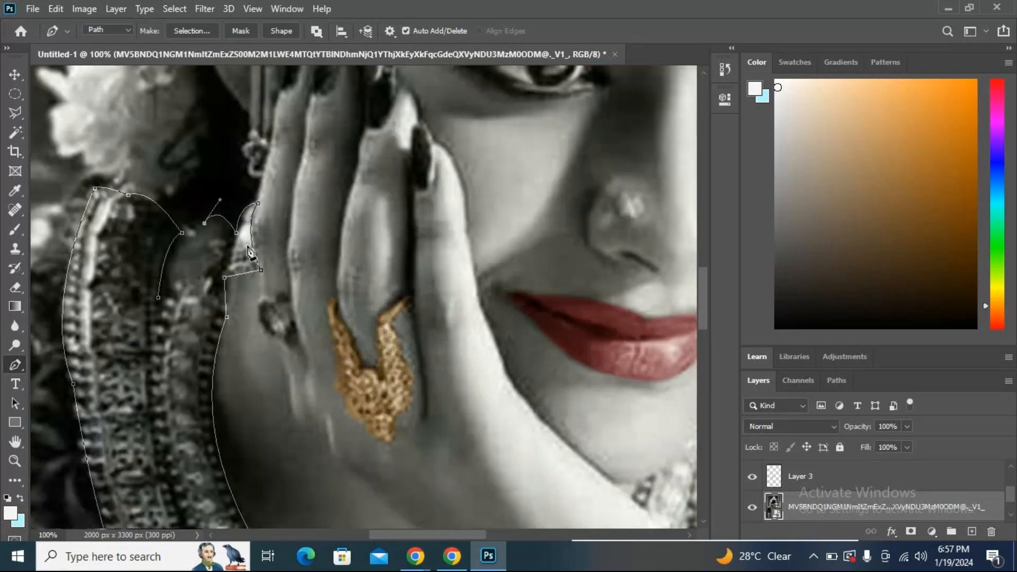
left_click(183, 231)
left_click_drag(158, 298, 162, 339)
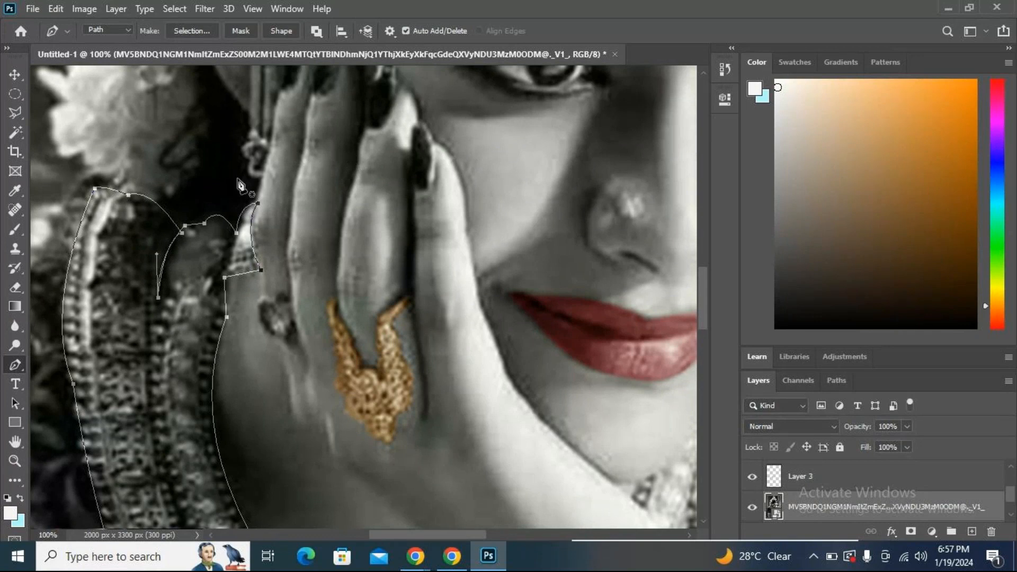
Turn the necklace and bracelet path into a selection with a 1-pixel feather and copy it to a new layer.
left_click(190, 30)
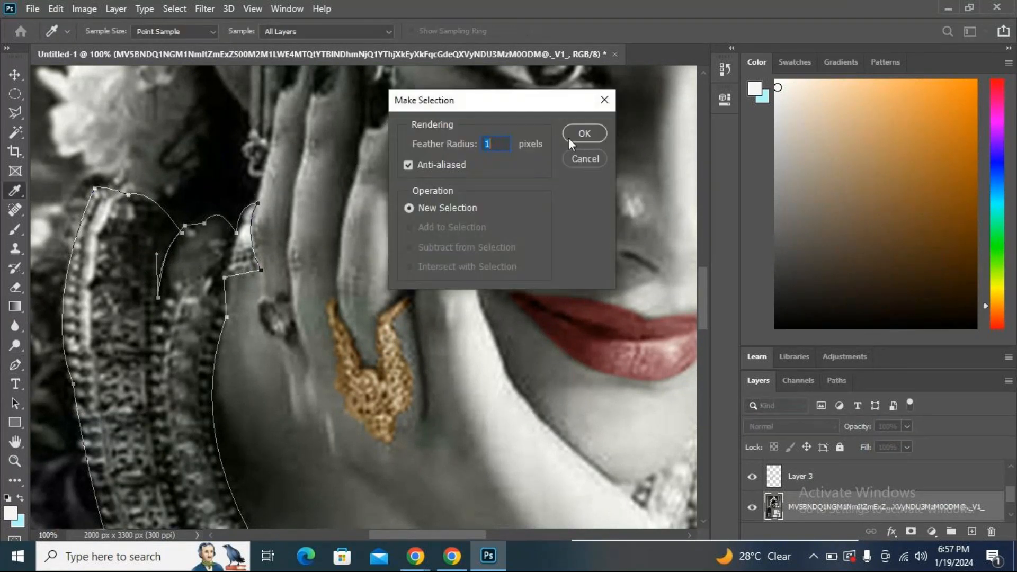
left_click(582, 133)
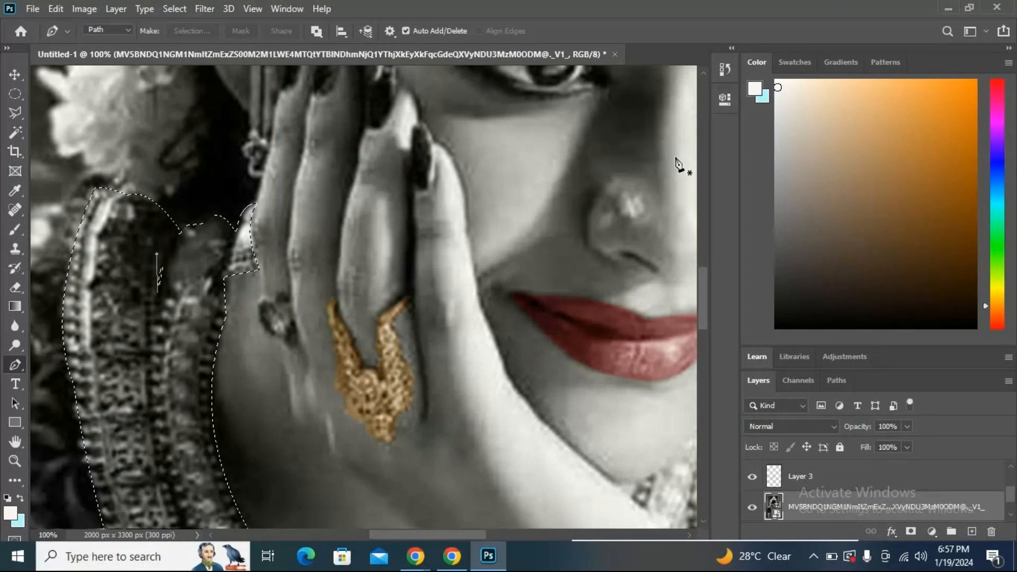
key("ctrl+minus")
key("ctrl+minus")
key("ctrl+minus")
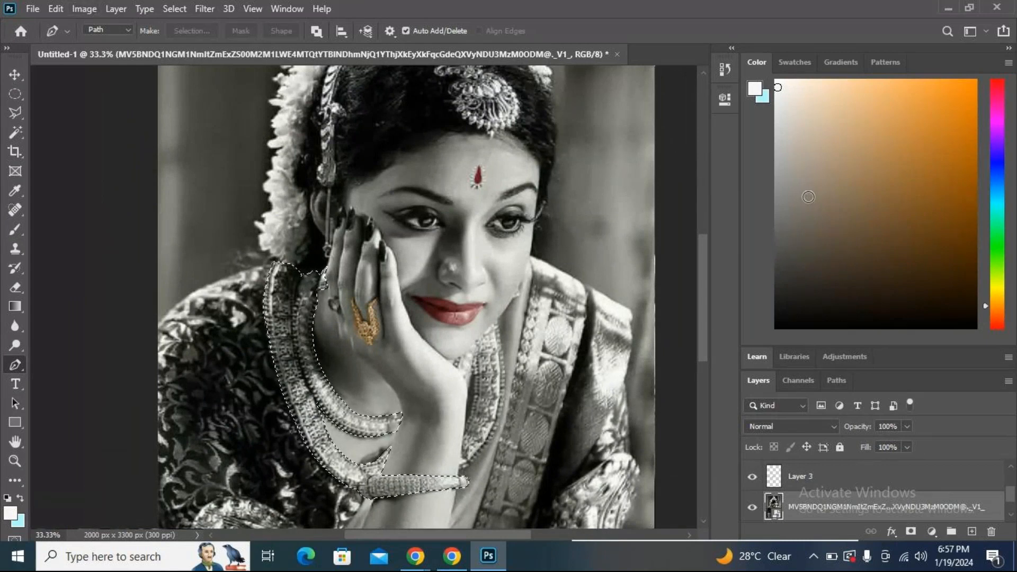
key("ctrl+j")
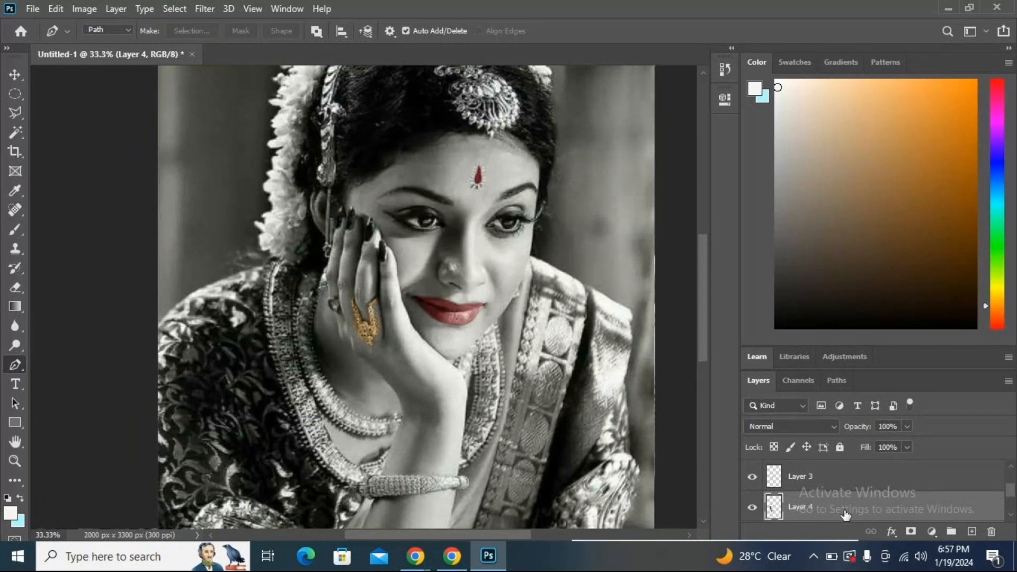
Tint the copied necklaces and bracelet gold with Color Balance, setting the midtones to +46 red and -49 yellow.
left_click(83, 9)
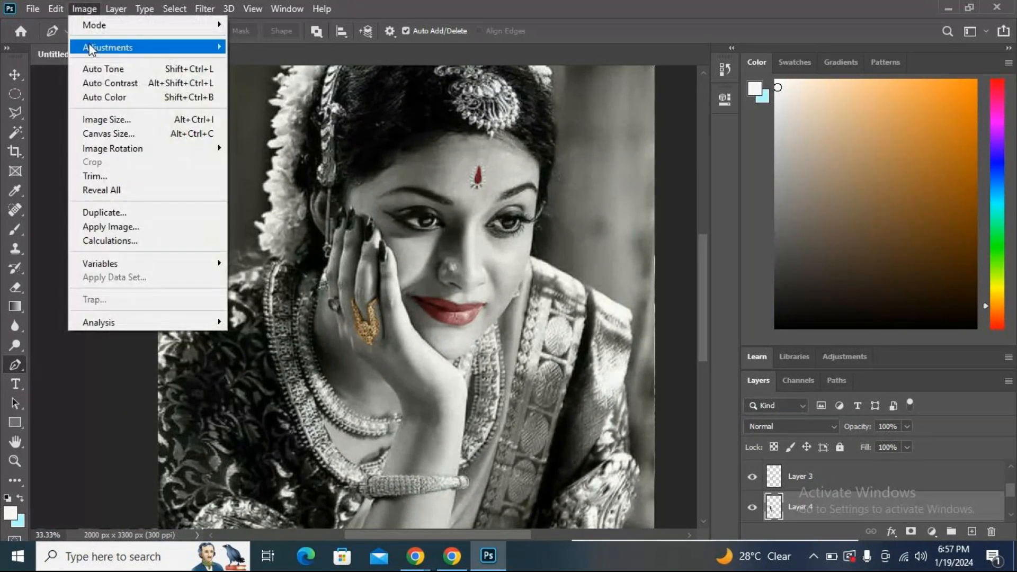
mouse_move(91, 50)
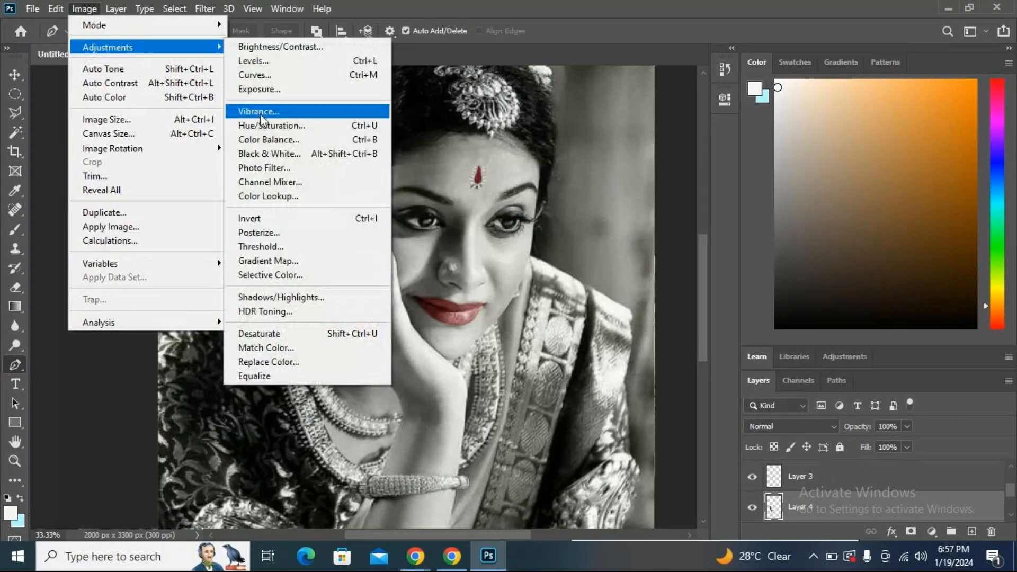
left_click(271, 142)
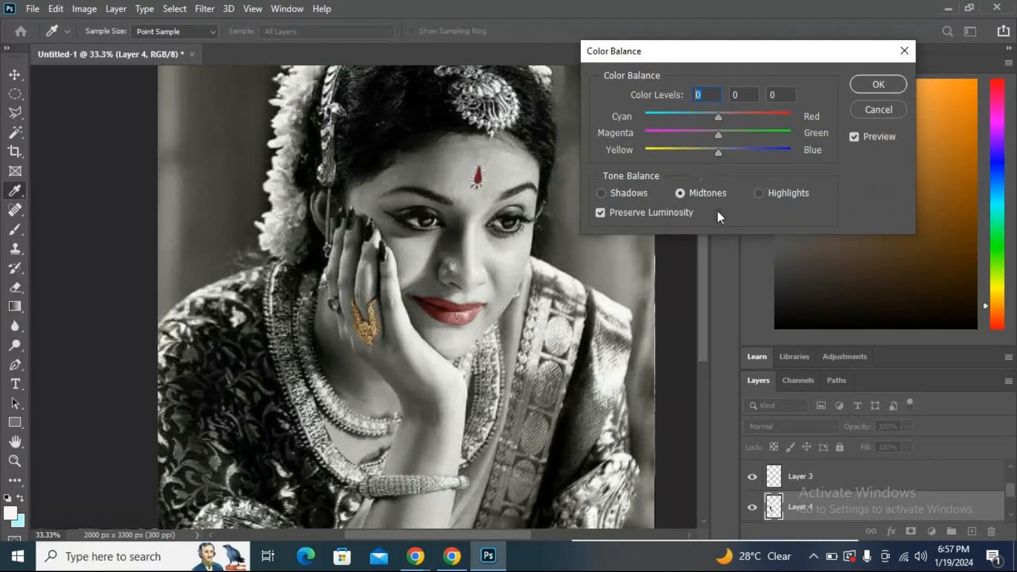
left_click_drag(719, 157, 685, 157)
left_click_drag(718, 116, 779, 118)
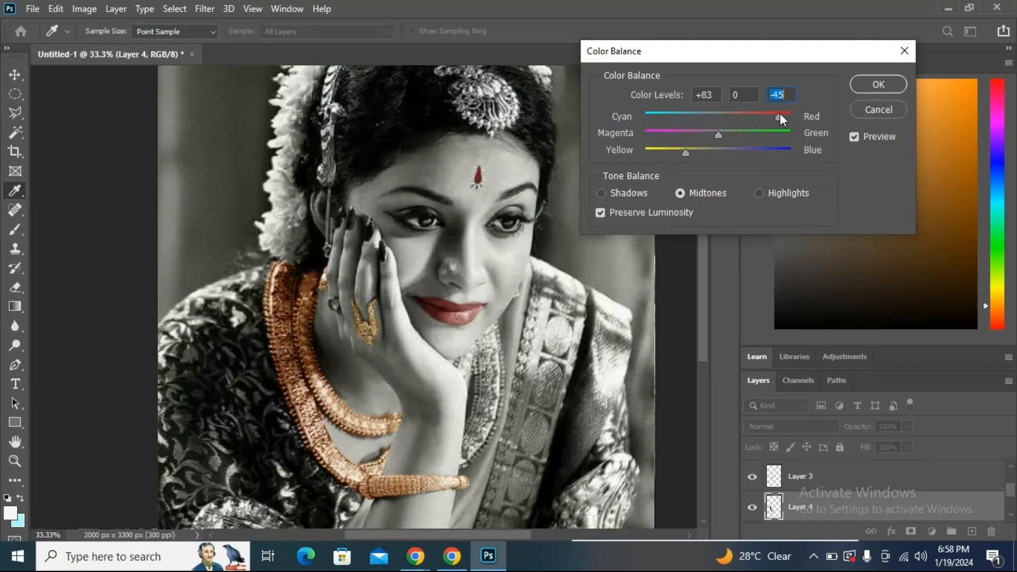
left_click_drag(763, 120, 752, 126)
left_click_drag(684, 154, 686, 158)
left_click_drag(687, 157, 682, 157)
left_click(879, 84)
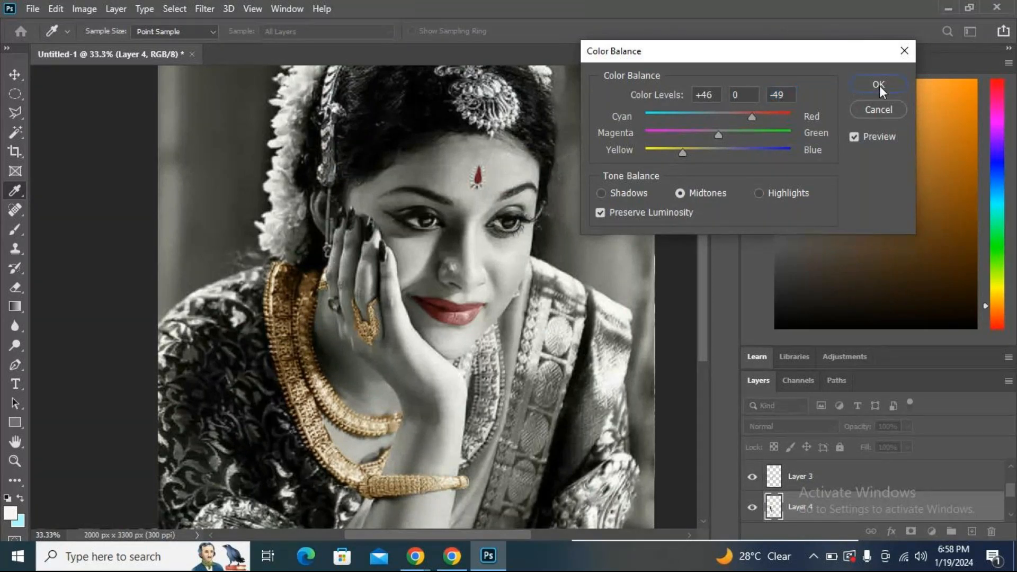
Look over the portrait down to the lower arm's bracelets and back up to the face.
key("p")
scroll(405, 265, "down", 2)
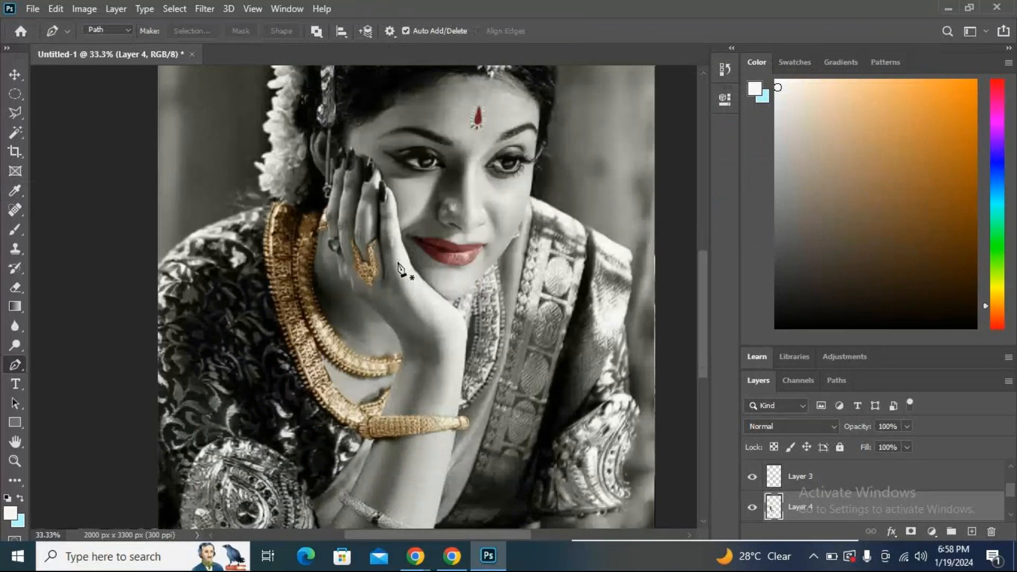
scroll(405, 267, "down", 1)
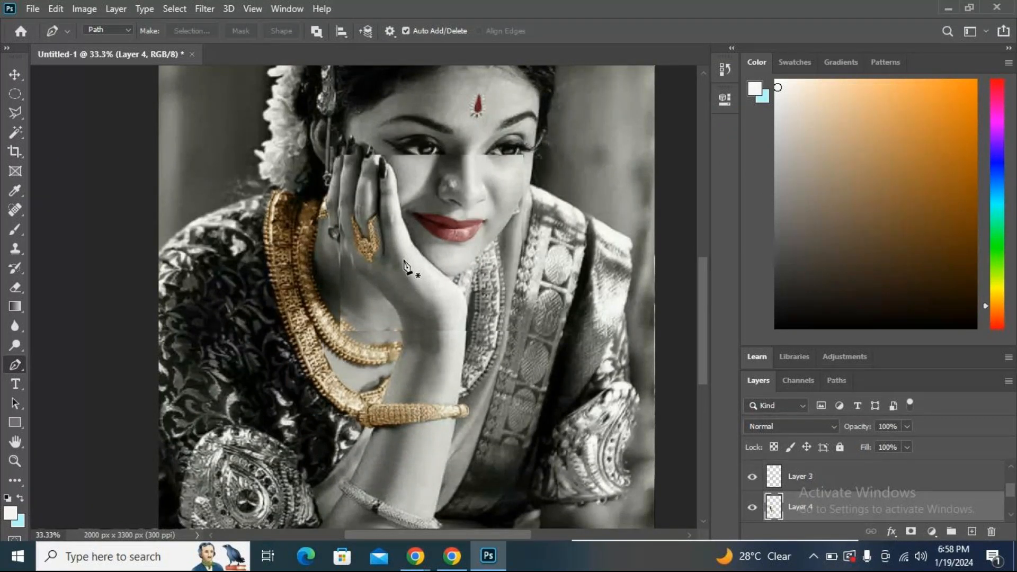
scroll(407, 260, "down", 3)
scroll(416, 260, "down", 5)
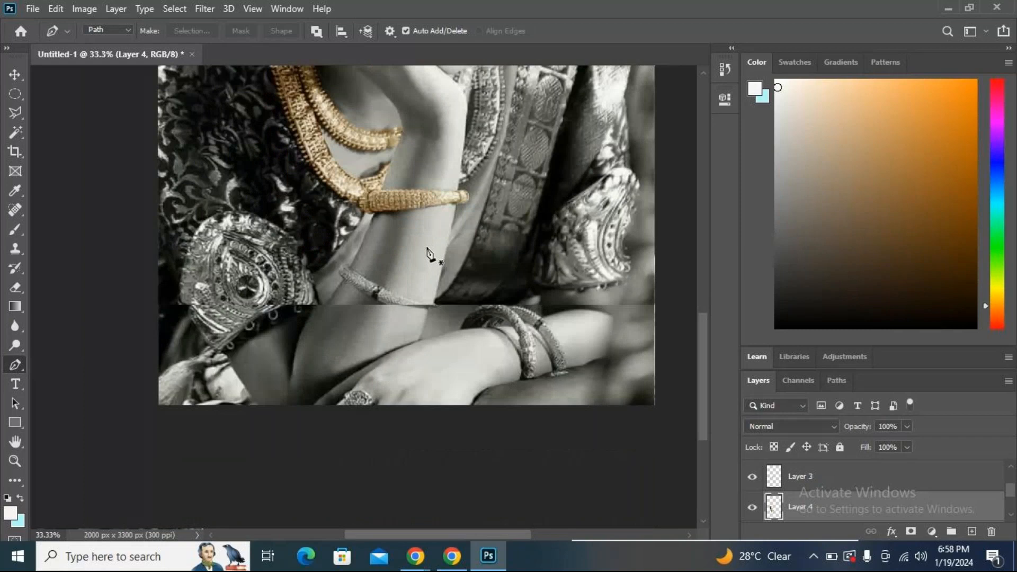
scroll(430, 254, "up", 7)
scroll(444, 229, "up", 4)
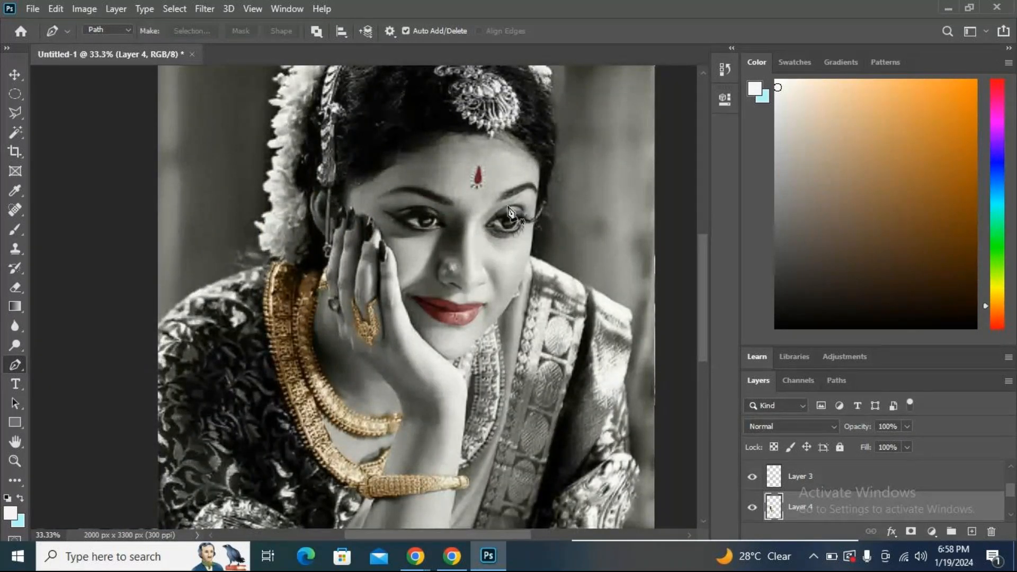
left_click_drag(478, 251, 442, 267)
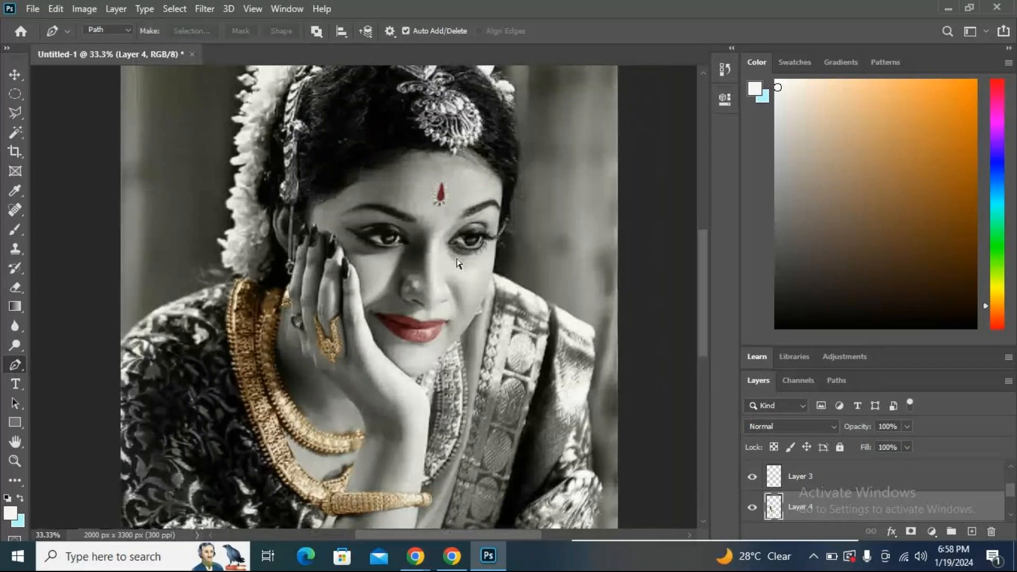
Start a pen path on the forehead at the outer hairline and curve it along the hair to the ornament's hanging tip.
key("ctrl+plus")
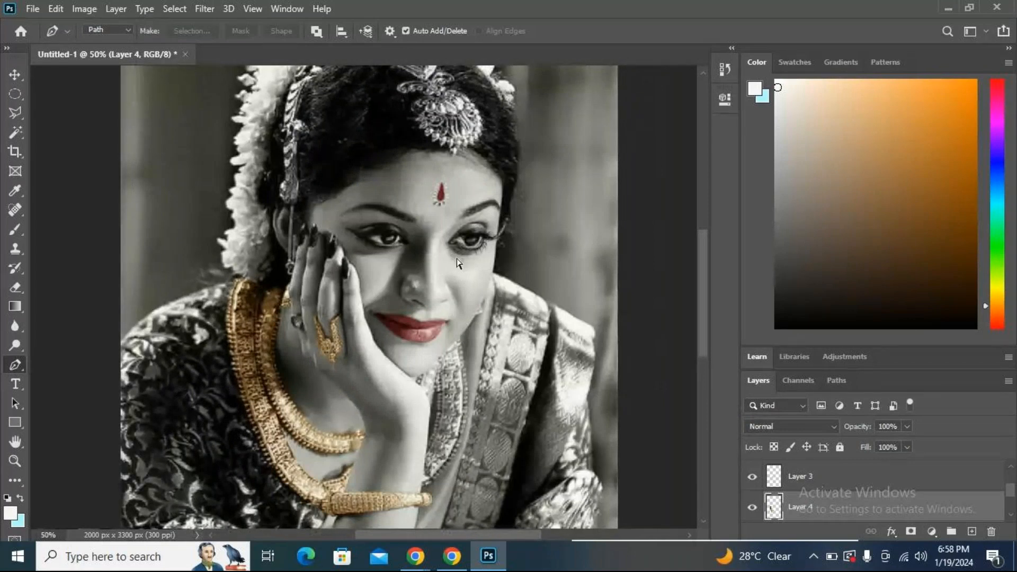
key("ctrl+plus")
key("ctrl+plus")
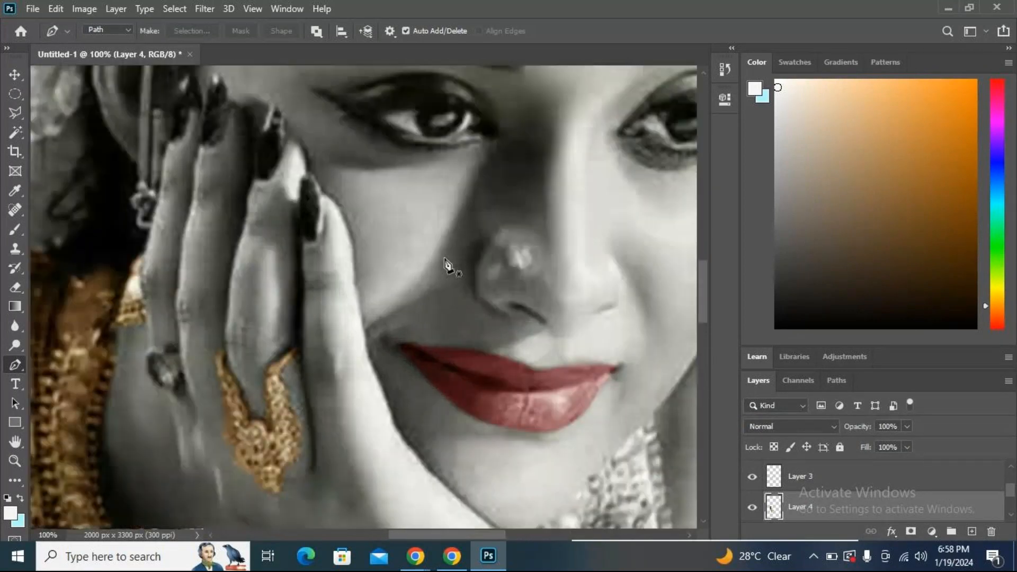
left_click_drag(282, 367, 428, 495)
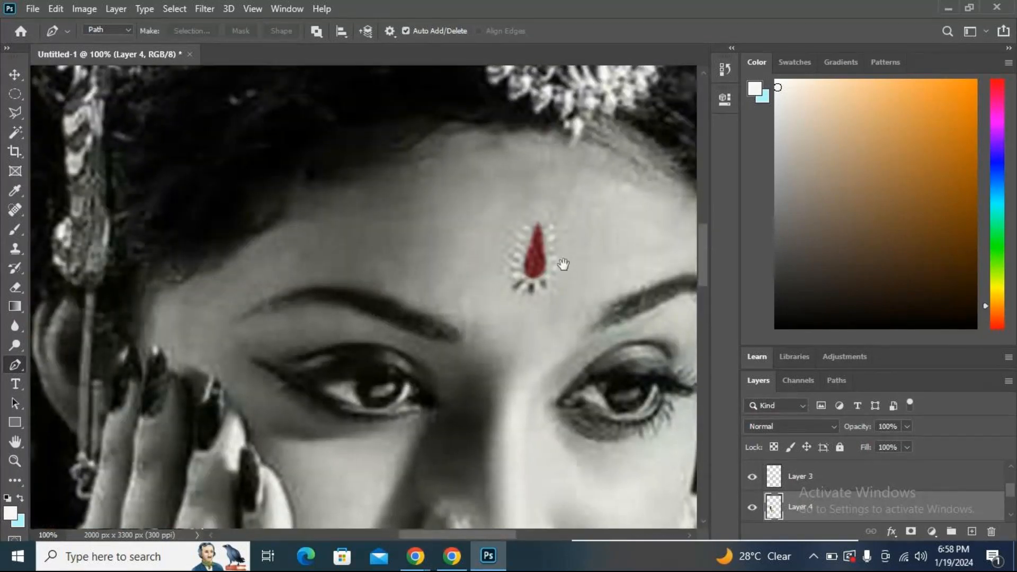
left_click_drag(402, 291, 277, 317)
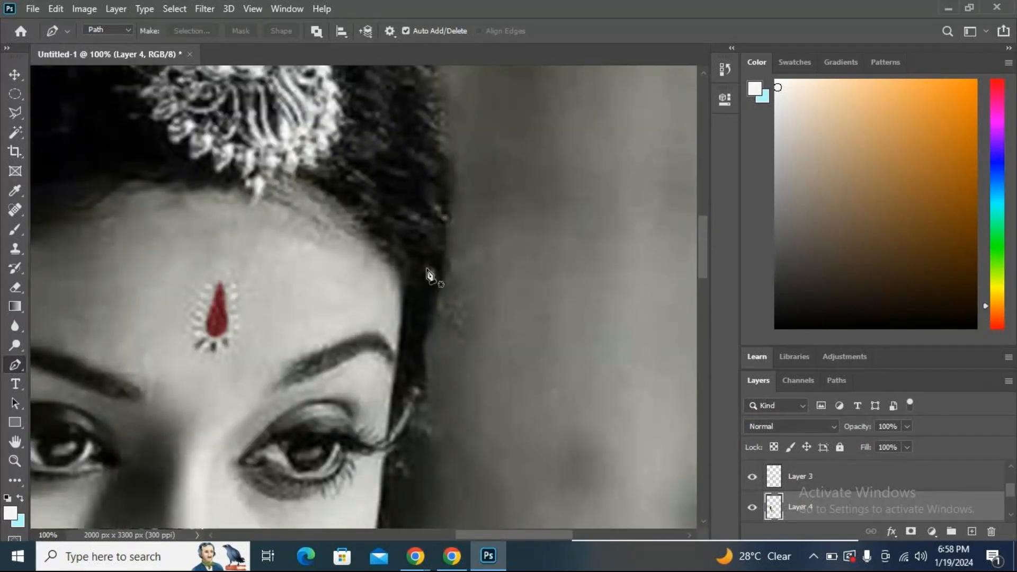
left_click(398, 266)
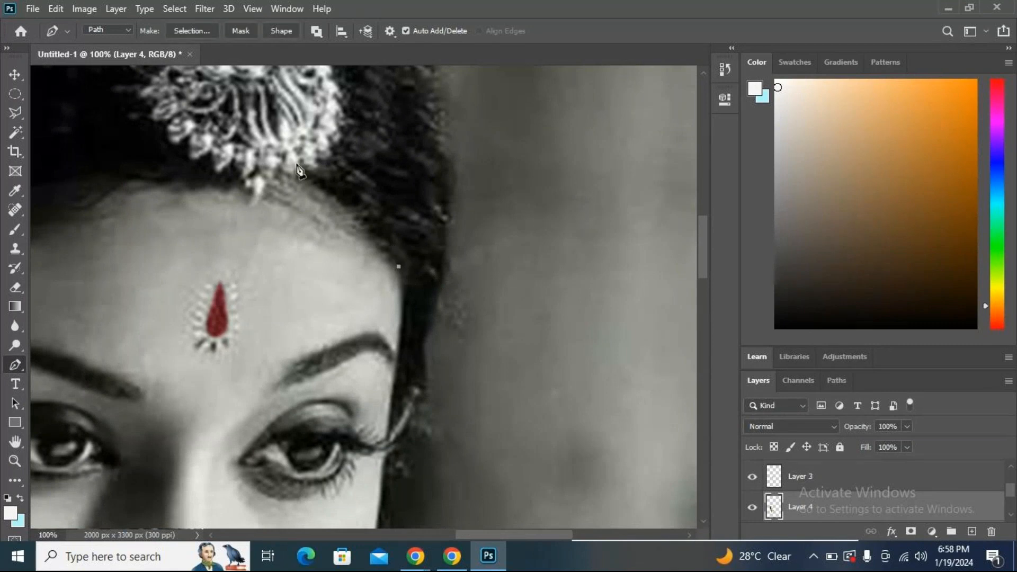
left_click_drag(296, 173, 214, 137)
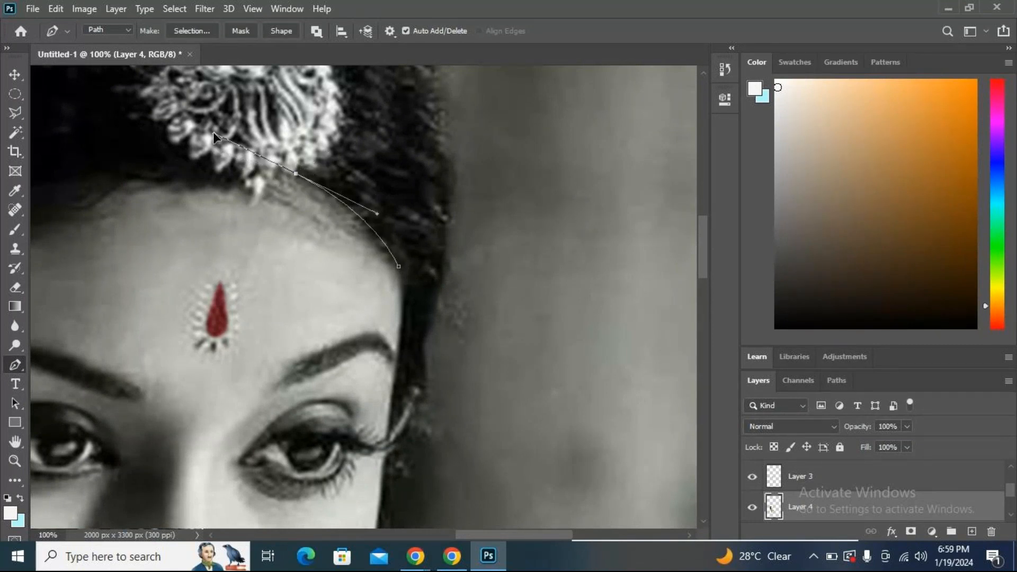
left_click(296, 175, "alt")
left_click(264, 178)
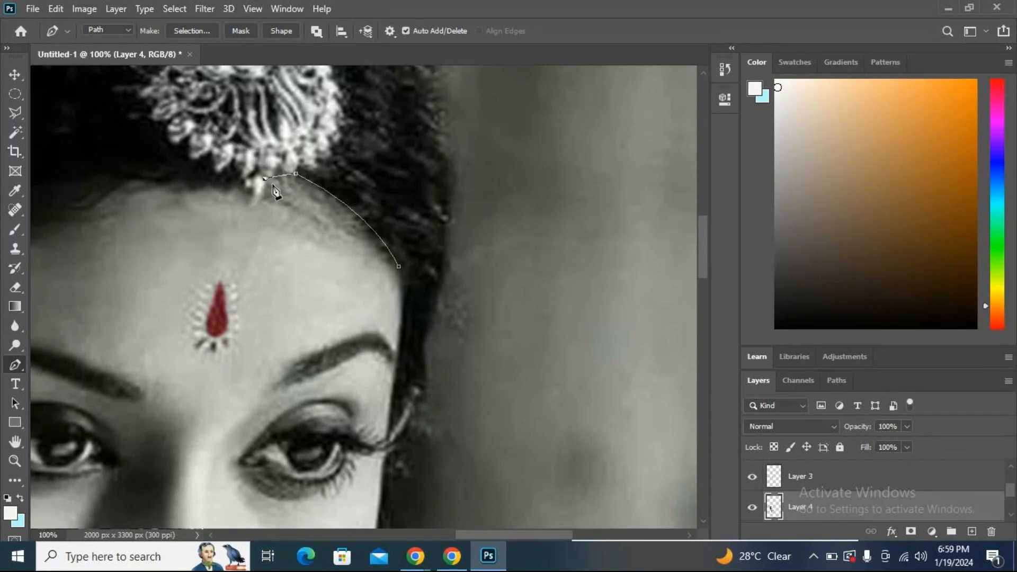
Trace the path around the ornament's hanging tip and on along the hairline, removing the last anchor's outgoing handle.
left_click(258, 193)
left_click(245, 187)
left_click(211, 185)
left_click_drag(211, 185, 217, 196)
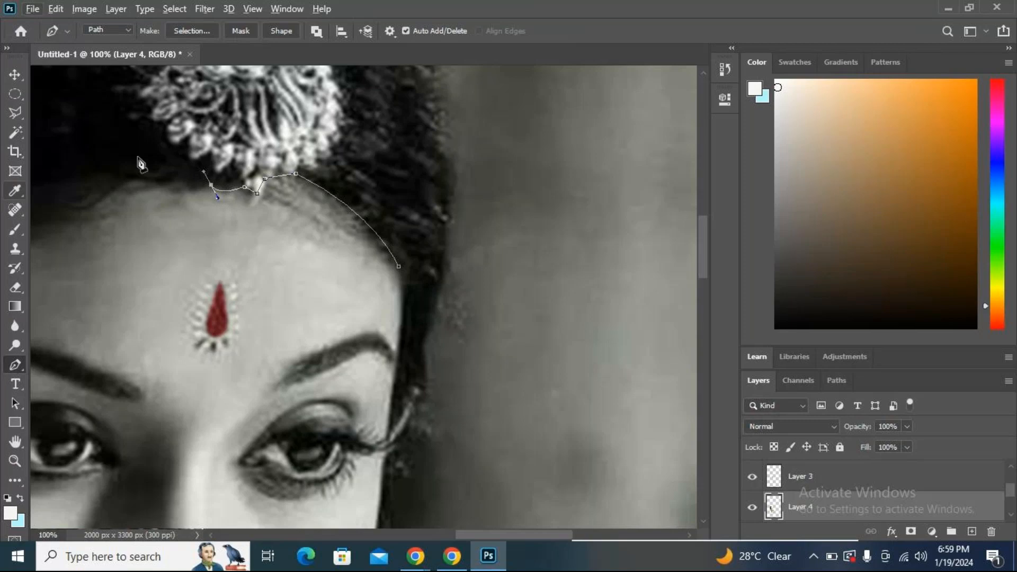
left_click(210, 185, "alt")
Continue the path along the forehead hairline beyond the ornament, redoing the overlong curve with an extra anchor and removing outgoing handles.
left_click_drag(312, 217, 450, 195)
left_click(457, 211, "alt")
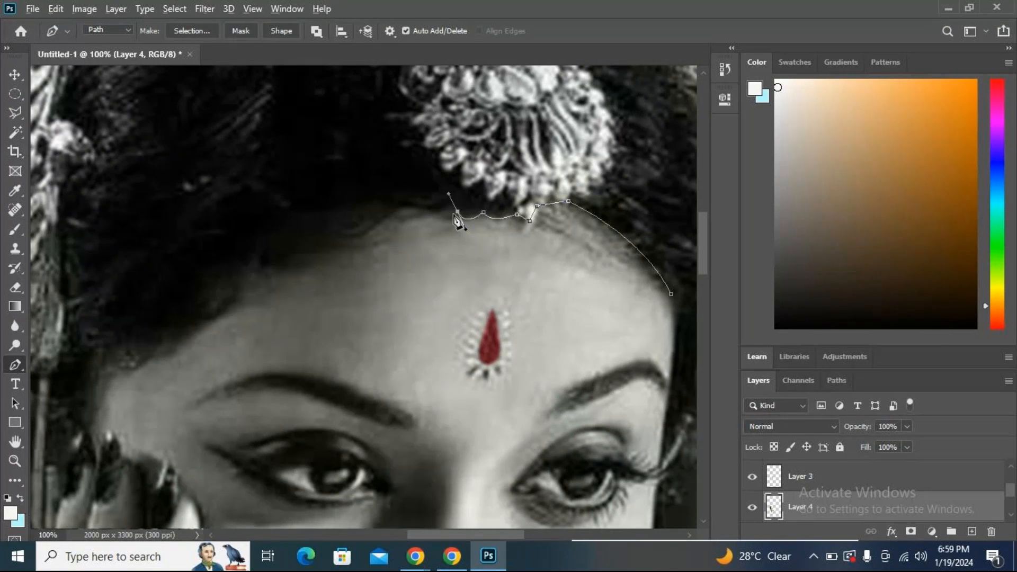
left_click_drag(414, 210, 393, 201)
left_click(415, 210, "alt")
left_click_drag(322, 236, 302, 207)
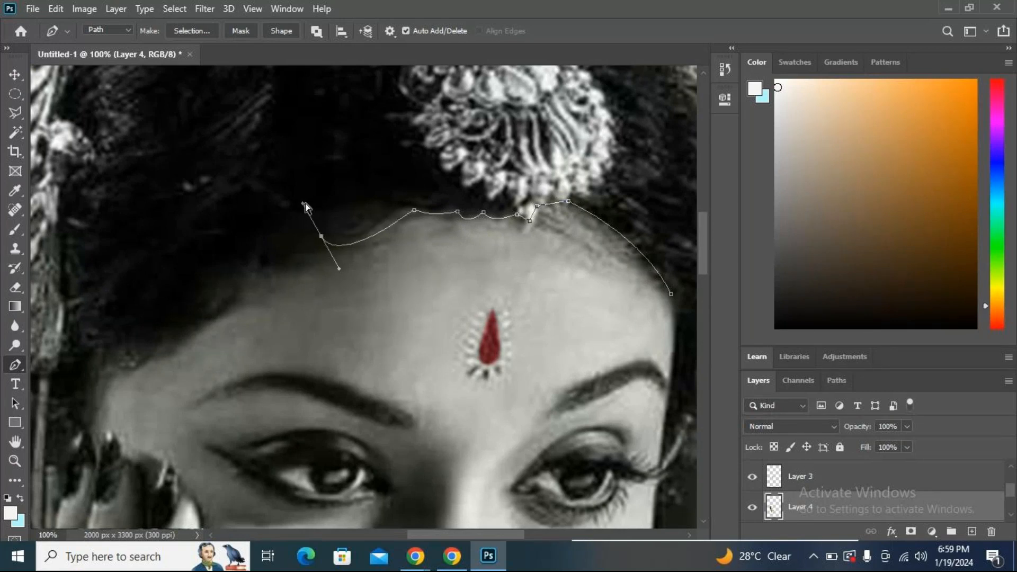
key("ctrl+z")
left_click(398, 209)
left_click_drag(320, 235, 291, 219)
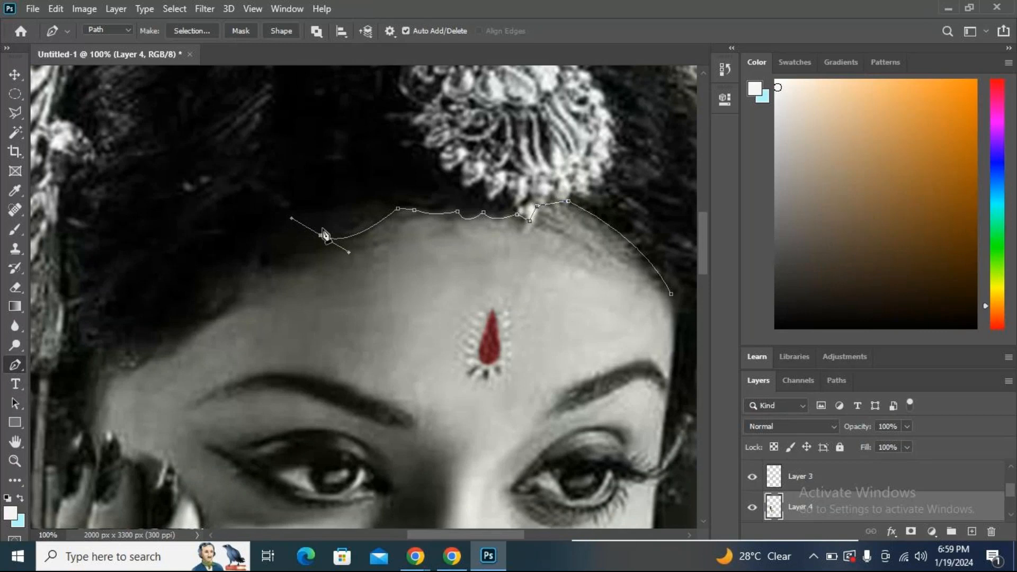
key("super")
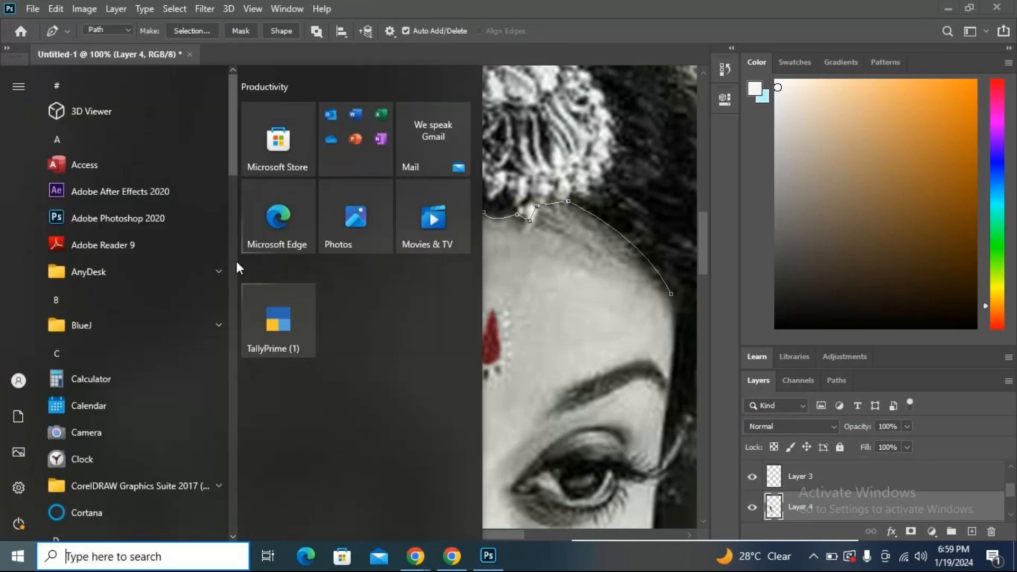
key("super")
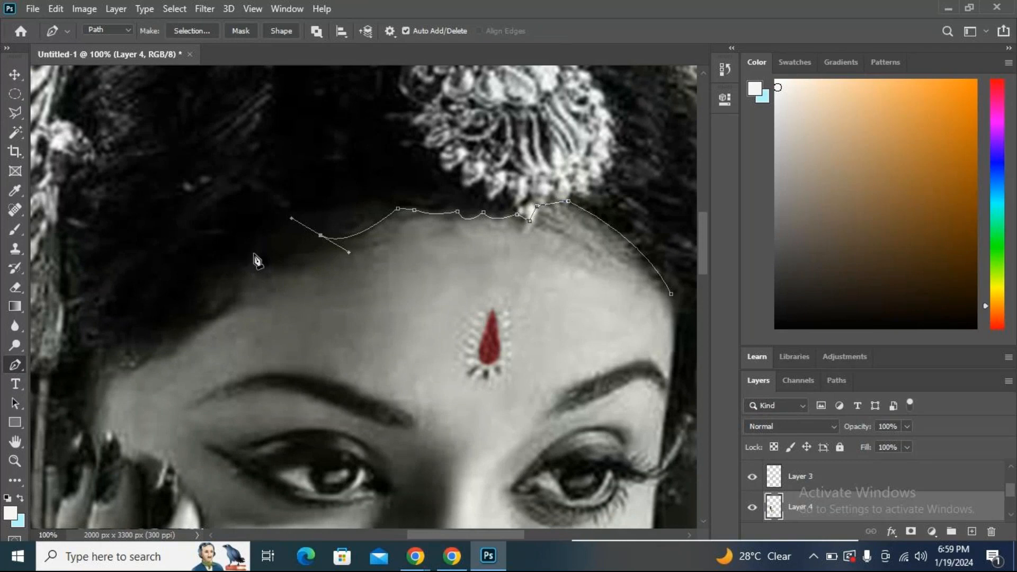
left_click(322, 237, "alt")
Curve the path down the sloping hairline to the temple above the hand, removing each anchor's outgoing handle.
left_click_drag(246, 264, 225, 243)
left_click(247, 264, "alt")
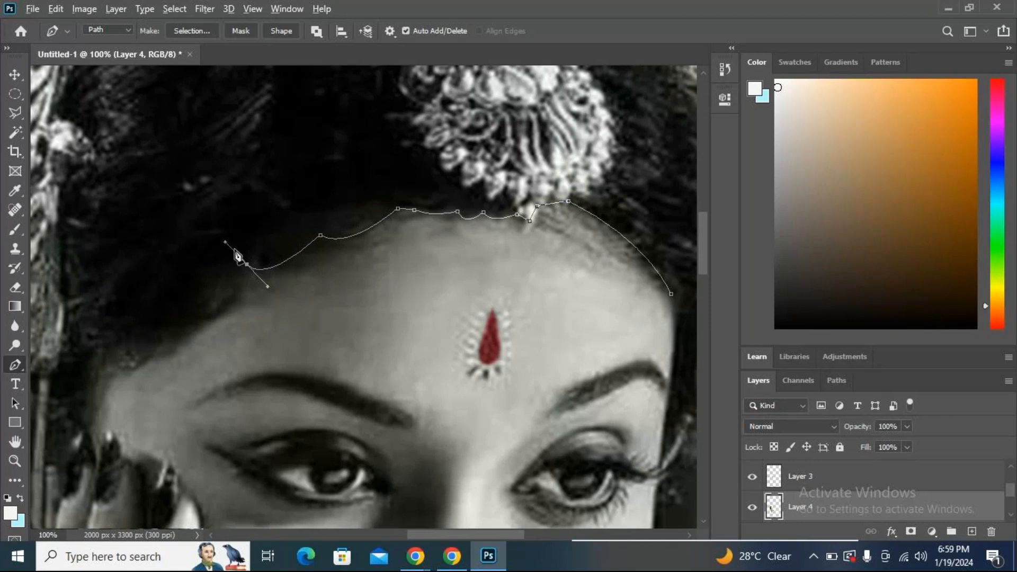
left_click_drag(188, 318, 124, 297)
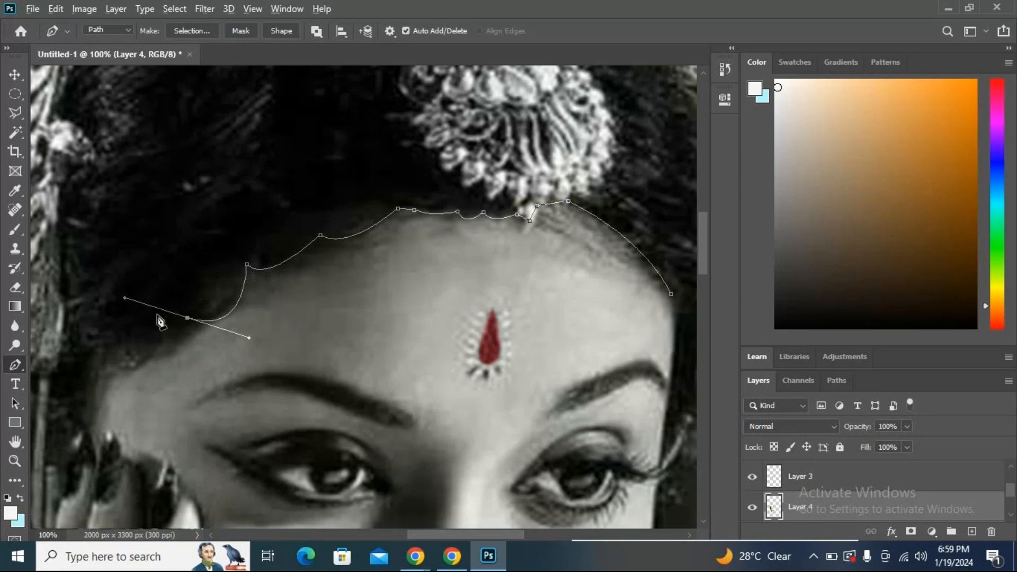
left_click(187, 318, "alt")
left_click_drag(327, 333, 538, 246)
left_click_drag(315, 260, 286, 194)
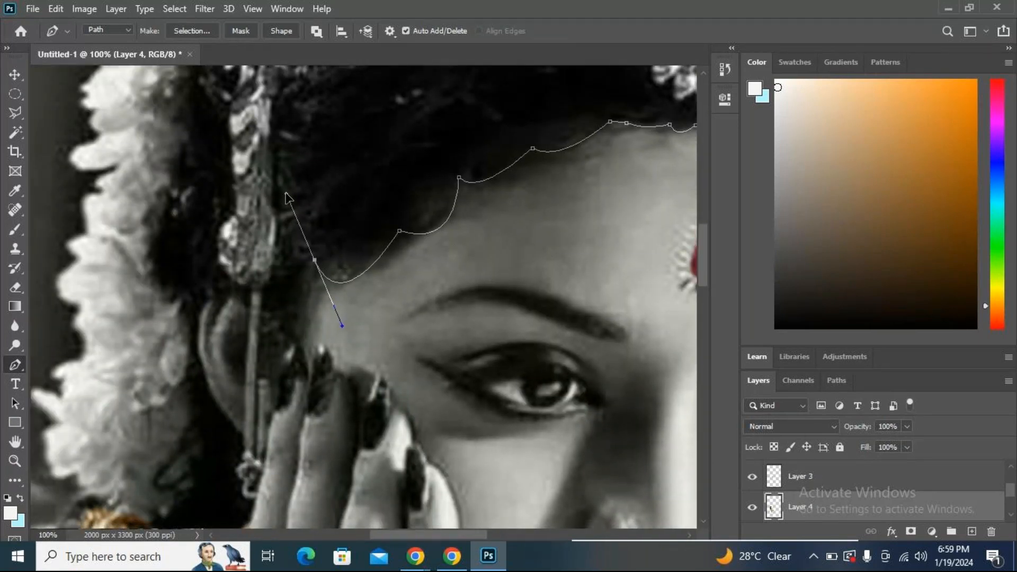
left_click(315, 260, "alt")
Carry the path from the temple to the earring strand and over the little fingertip into the gap before the ring finger.
left_click(289, 310)
left_click_drag(289, 310, 267, 319)
left_click(290, 311, "alt")
left_click(263, 313)
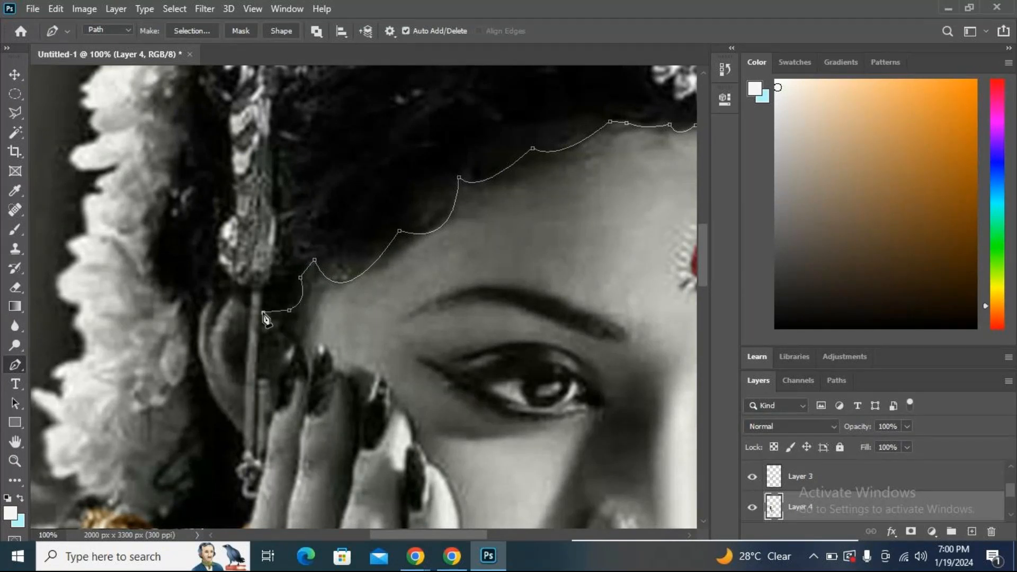
left_click(290, 344)
left_click_drag(310, 377, 311, 407)
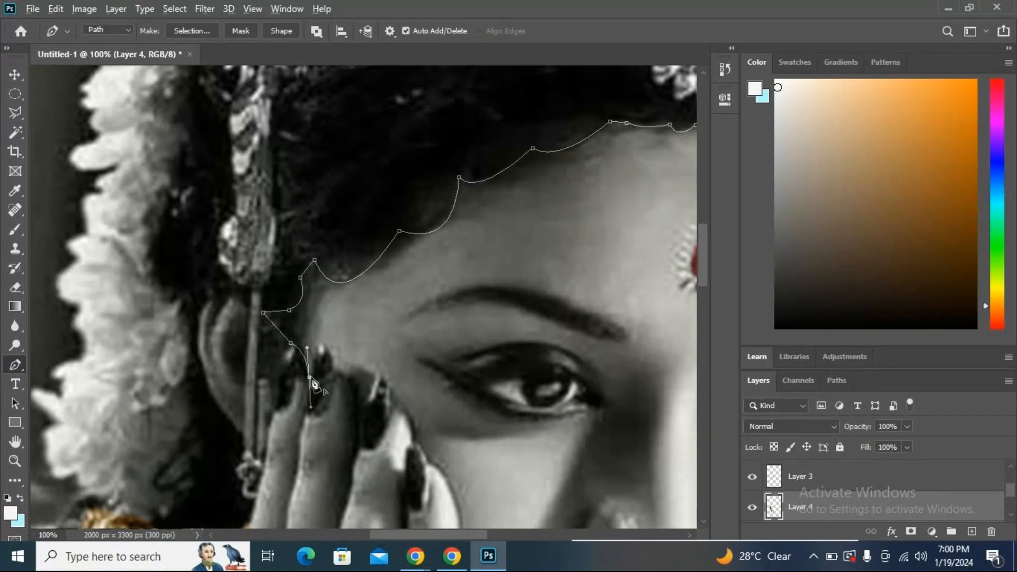
left_click(310, 378, "alt")
Outline the ring fingernail with the path and curve it into the gap before the middle finger.
left_click(325, 346)
left_click(325, 346, "alt")
left_click_drag(336, 376, 335, 385)
left_click(336, 376, "alt")
left_click_drag(356, 401, 357, 419)
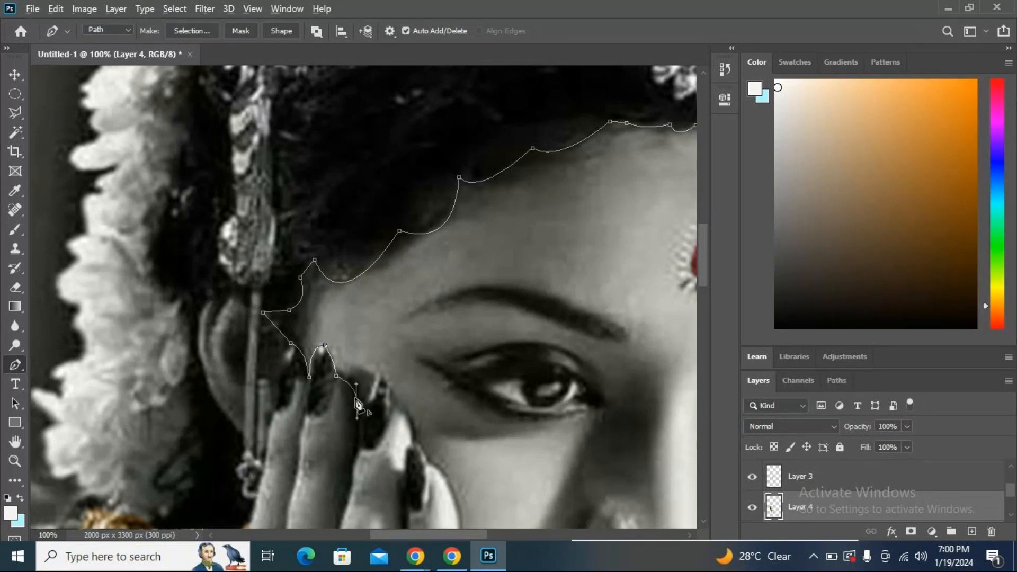
left_click(356, 402)
Trace the path over the middle and index fingertips and down the index finger's edge beside the cheek.
left_click(377, 372)
left_click_drag(390, 425, 406, 465)
left_click(391, 404, "alt")
left_click(412, 442, "alt")
left_click_drag(428, 464, 271, 204)
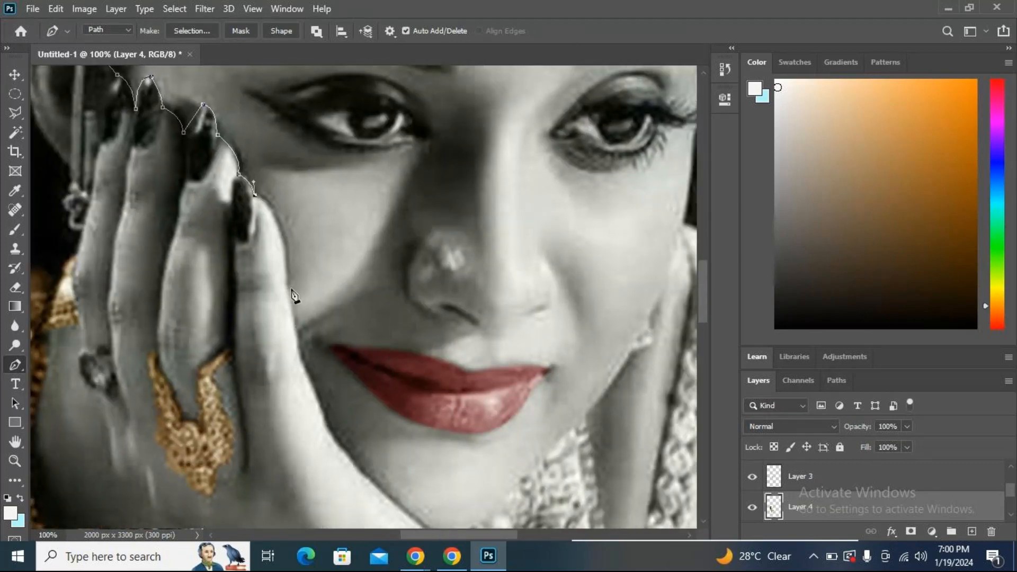
left_click_drag(289, 290, 290, 364)
left_click(289, 291, "alt")
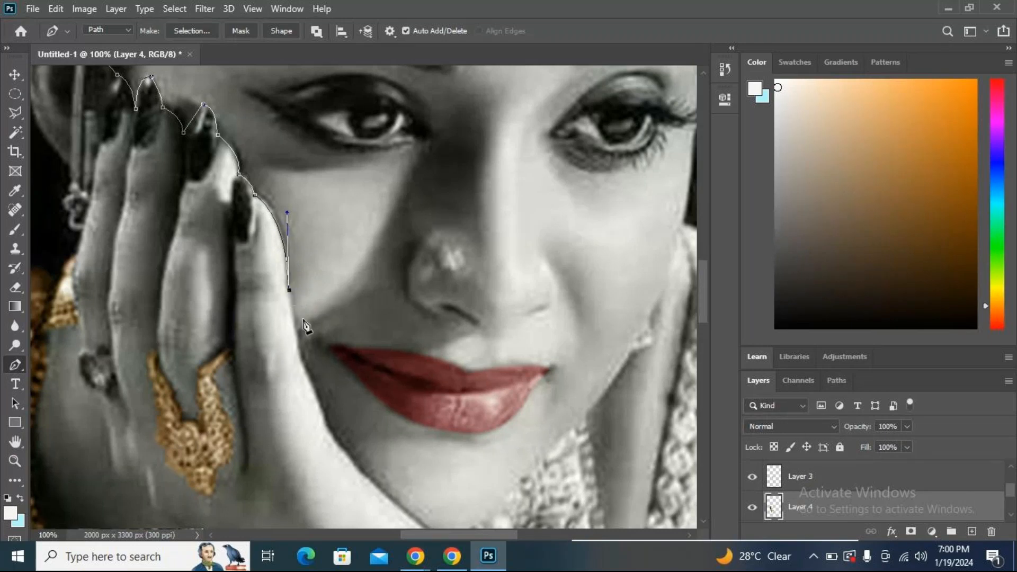
Trace the face path down the hand's edge past the mouth corner to the chin, removing the outgoing handles of the curved anchors.
left_click(300, 353)
left_click(323, 404)
left_click(328, 426)
left_click(330, 448)
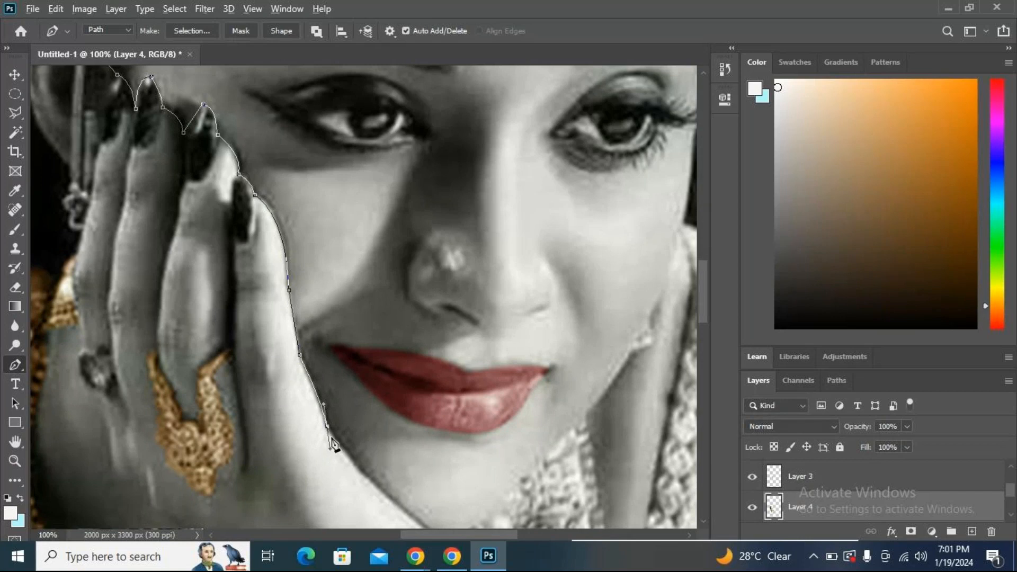
left_click(327, 426, "alt")
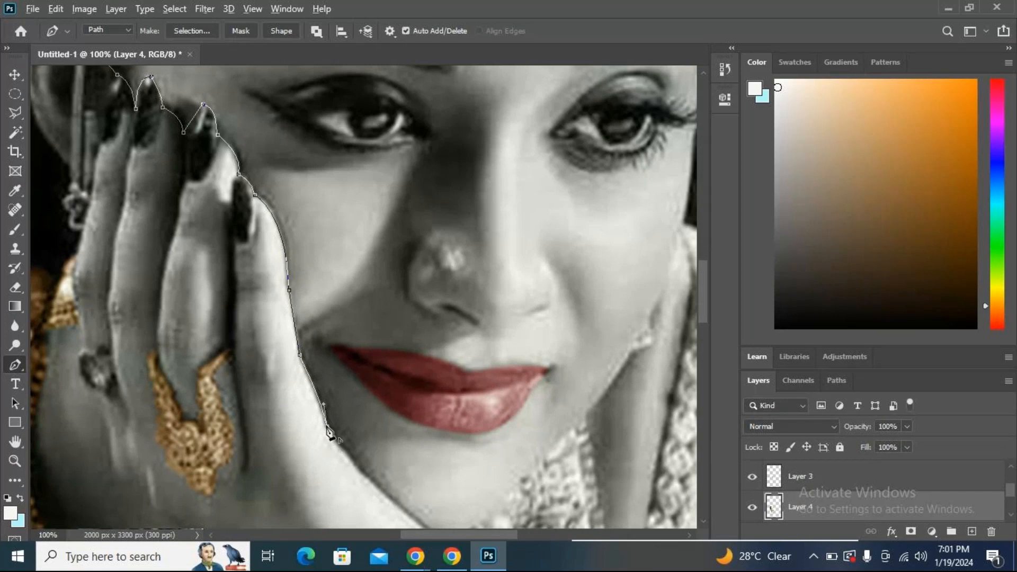
left_click_drag(407, 512, 427, 509)
left_click(407, 512, "alt")
Curve the path under the chin and carry it up the jawline to just below the earring, removing the curved anchors' outgoing handles.
left_click_drag(420, 502, 299, 216)
left_click_drag(375, 220, 415, 161)
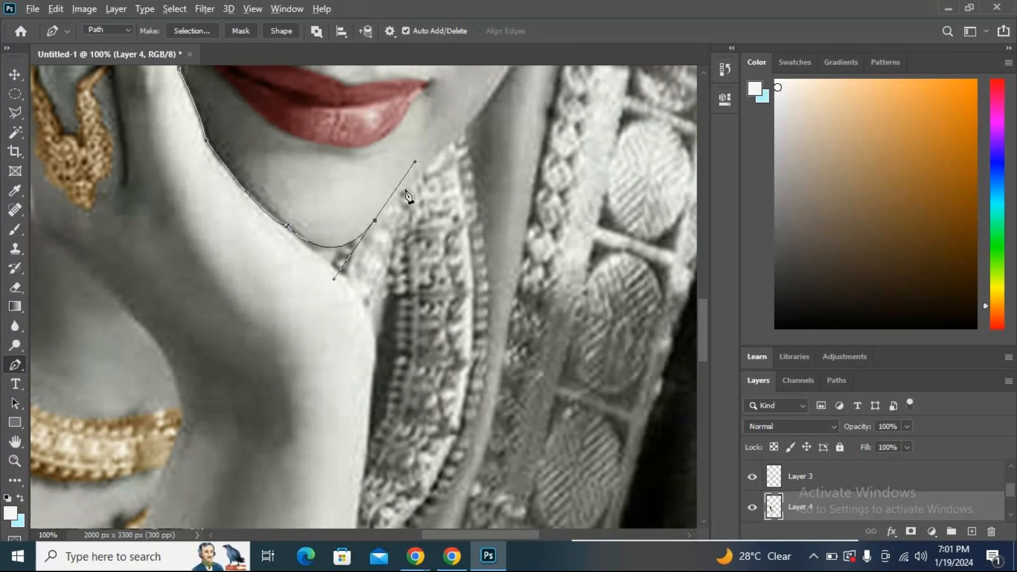
left_click(375, 221)
left_click_drag(483, 224, 355, 450)
left_click(315, 365)
left_click(364, 318)
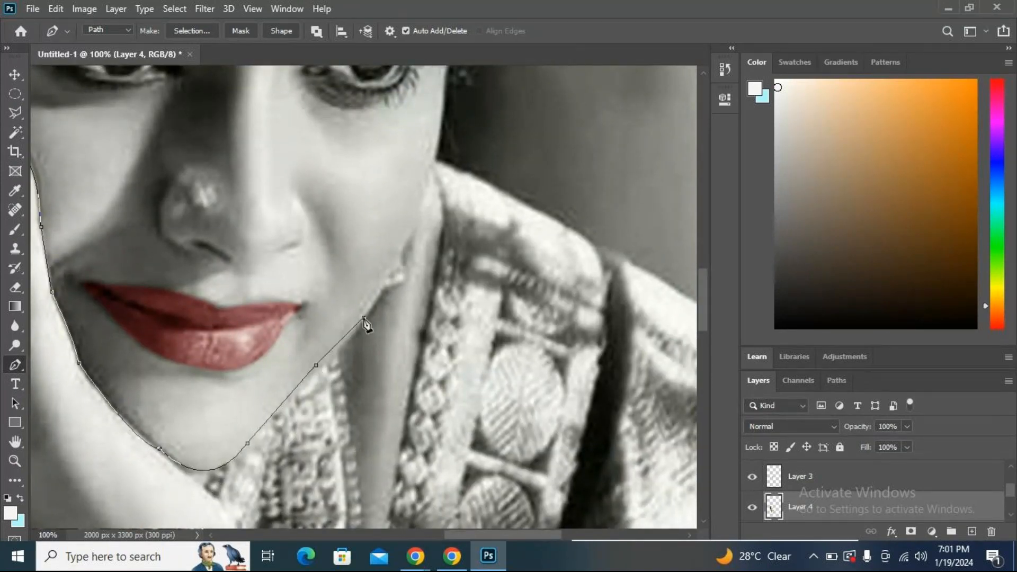
key("ctrl+z")
left_click_drag(372, 304, 379, 278)
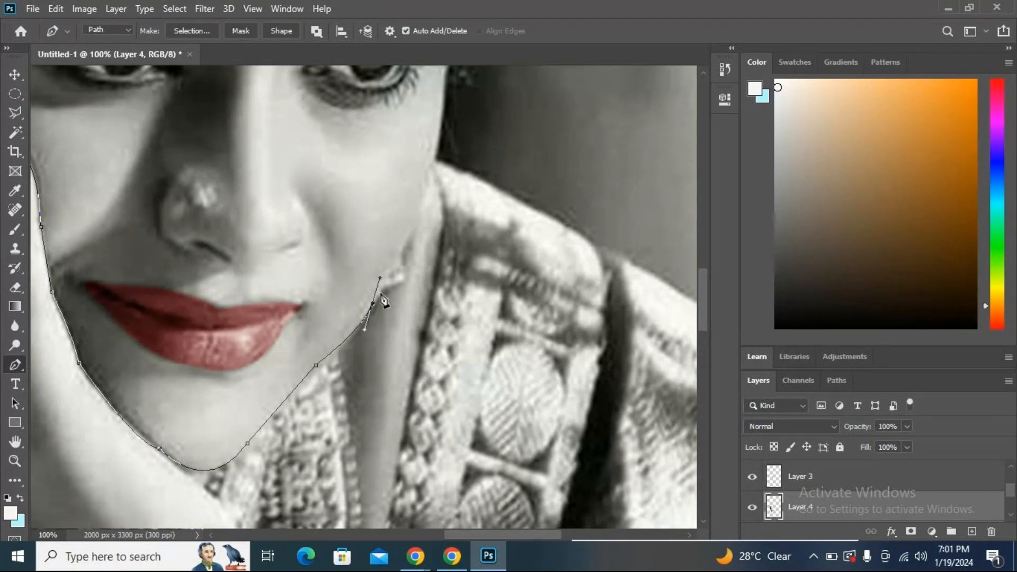
left_click(373, 305, "alt")
Continue the path up the far cheek, past the outer eye corner, to the temple just below the hairline.
key("space")
left_click_drag(440, 252, 428, 380)
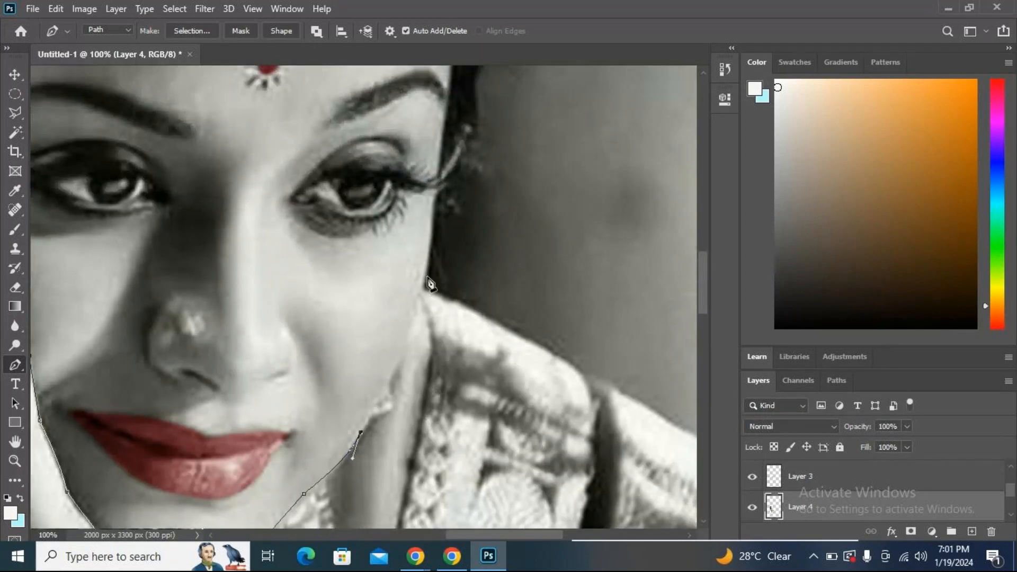
left_click_drag(427, 275, 430, 240)
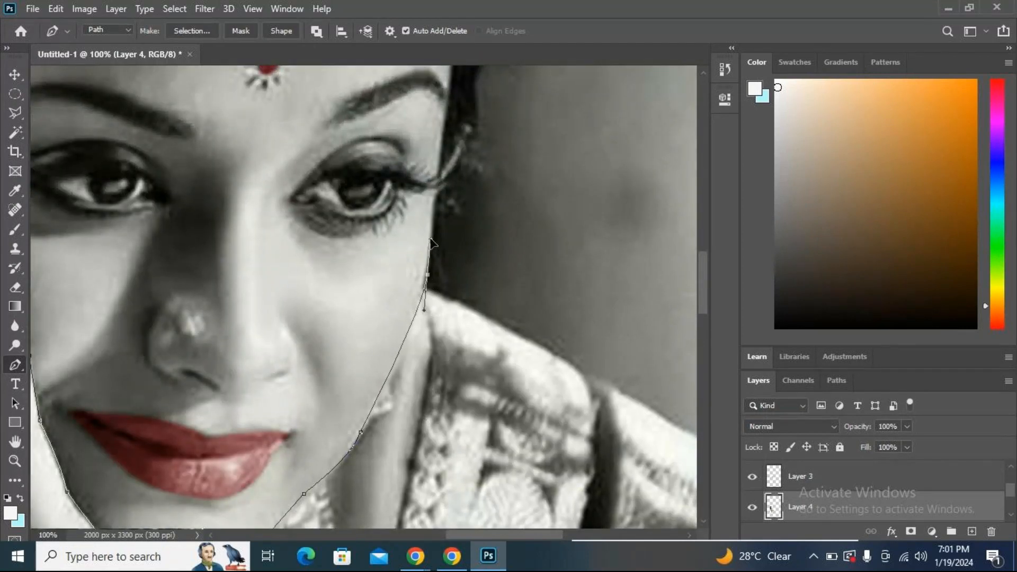
left_click(428, 275, "alt")
left_click(436, 196)
left_click(441, 153)
scroll(486, 225, "up", 5)
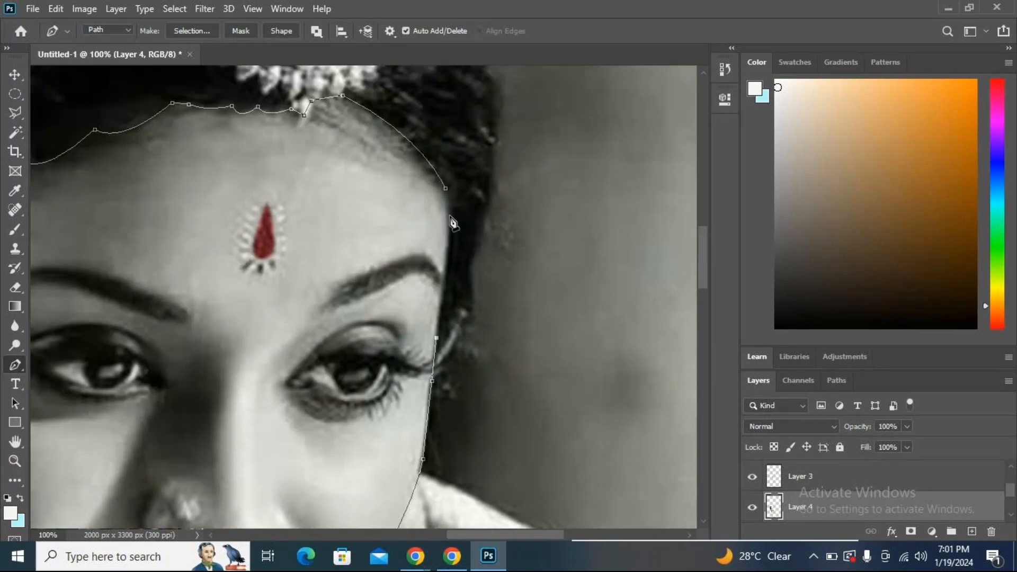
left_click(449, 219)
Close the face path at its hairline starting anchor and convert it to a new selection with a 1-pixel feather.
mouse_move(445, 188)
left_mouse_down()
mouse_move(437, 194)
mouse_move(440, 178)
left_mouse_up()
left_click(197, 29)
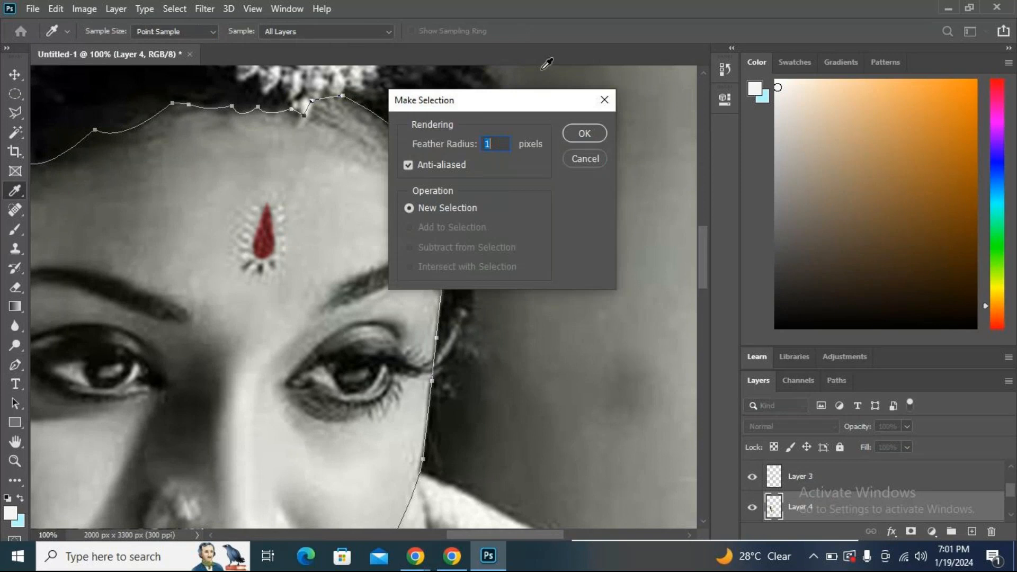
left_click(582, 134)
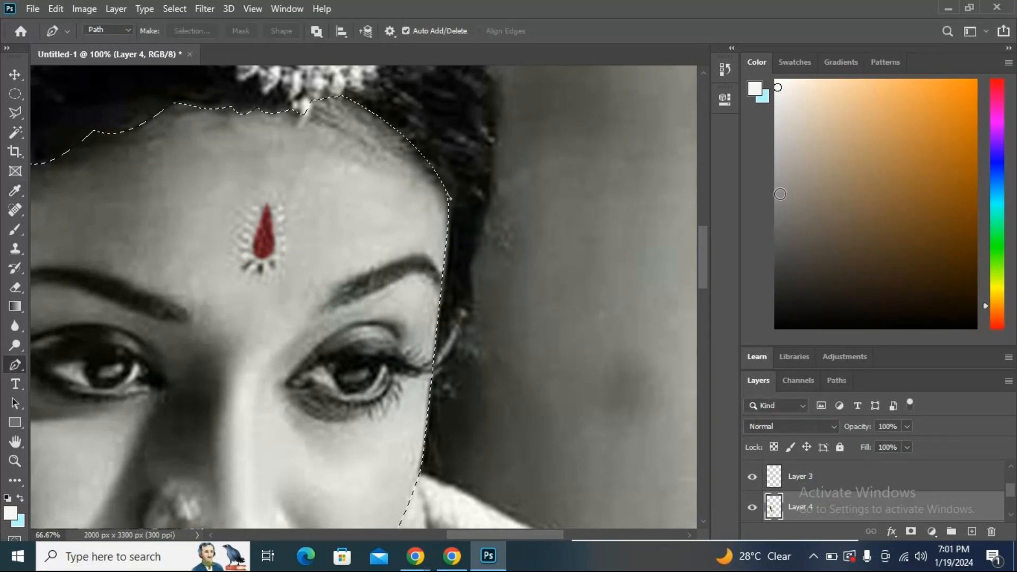
Try to copy the selected face area from Layer 4.
key("ctrl+minus")
key("ctrl+minus")
key("ctrl+minus")
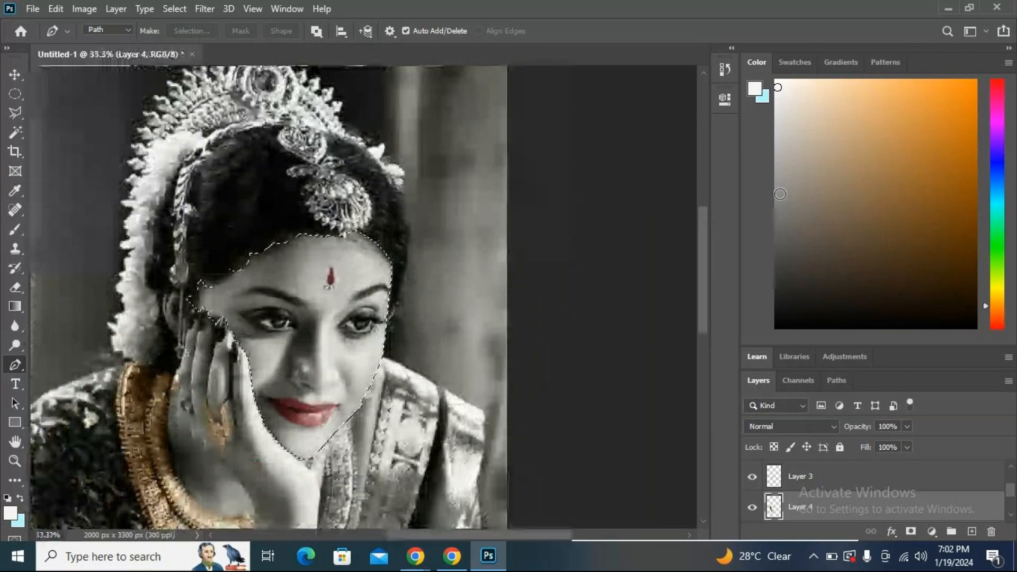
key("ctrl+c")
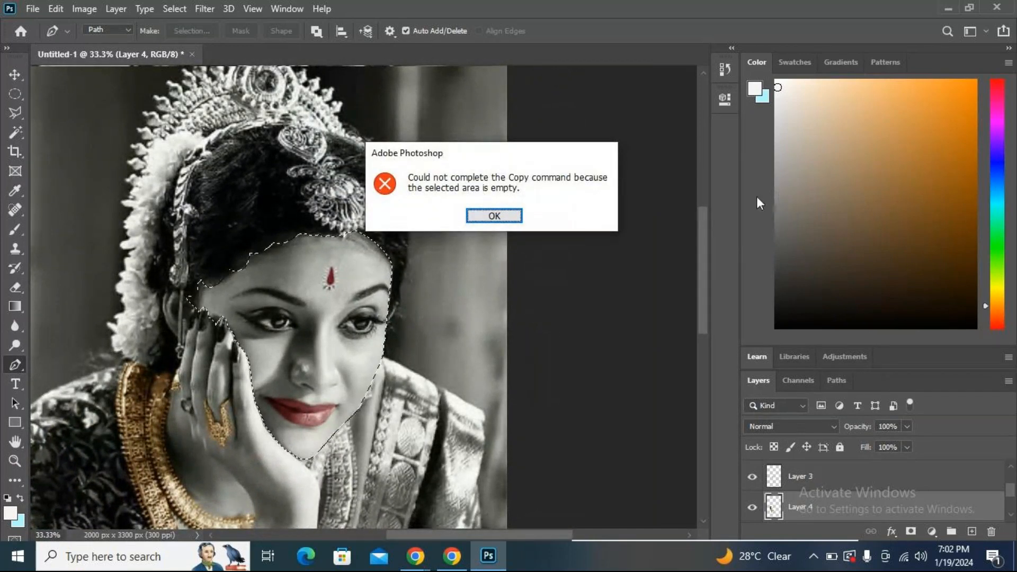
left_click(509, 216)
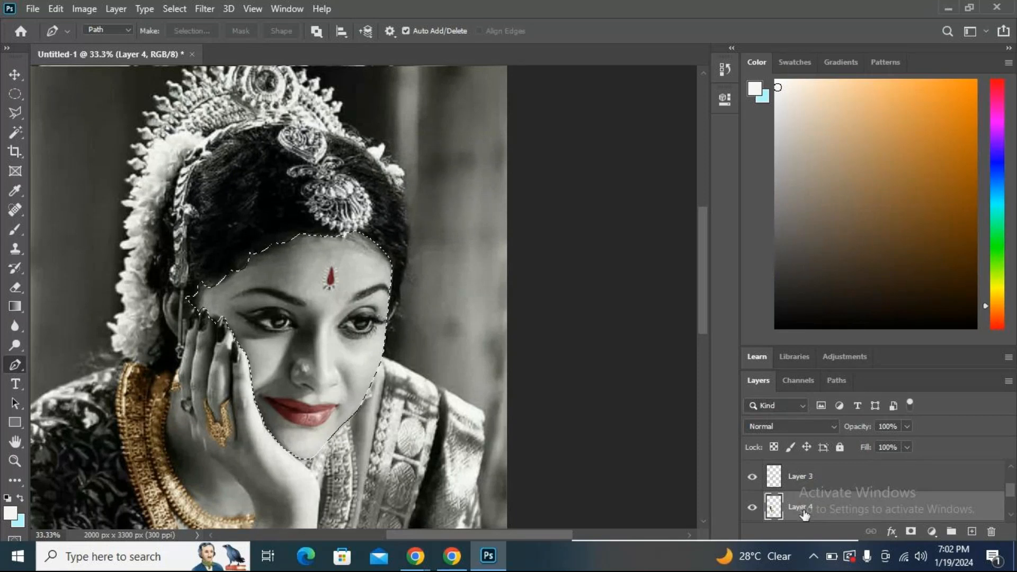
Duplicate the selected face from the original portrait photo layer onto a new layer.
scroll(815, 518, "down", 1)
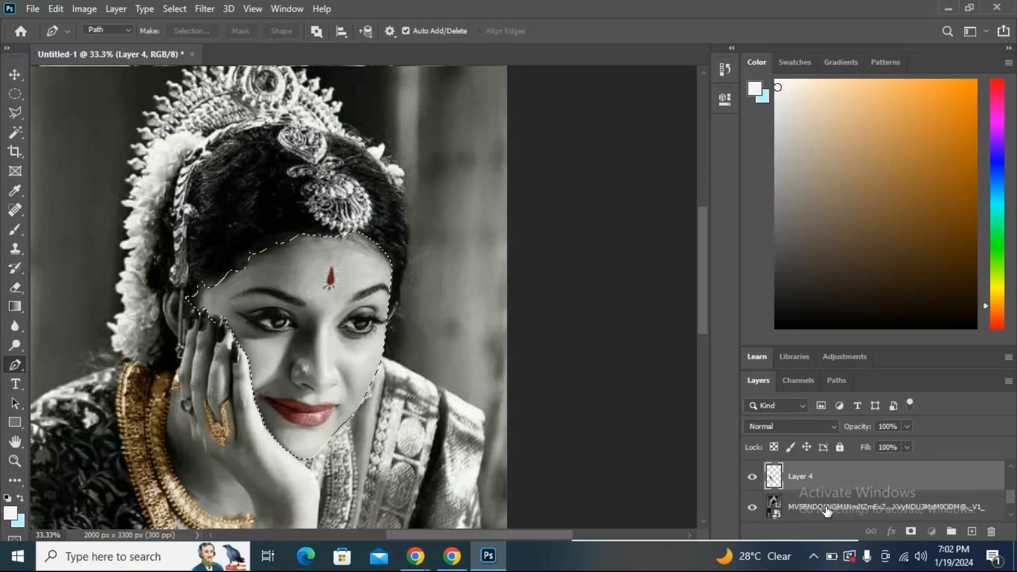
left_click(858, 512)
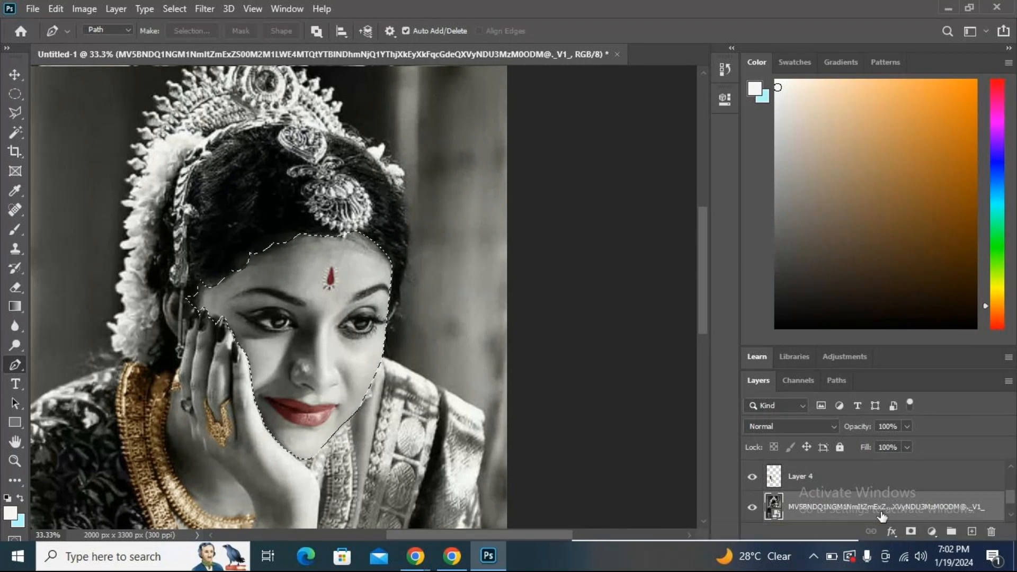
key("ctrl+j")
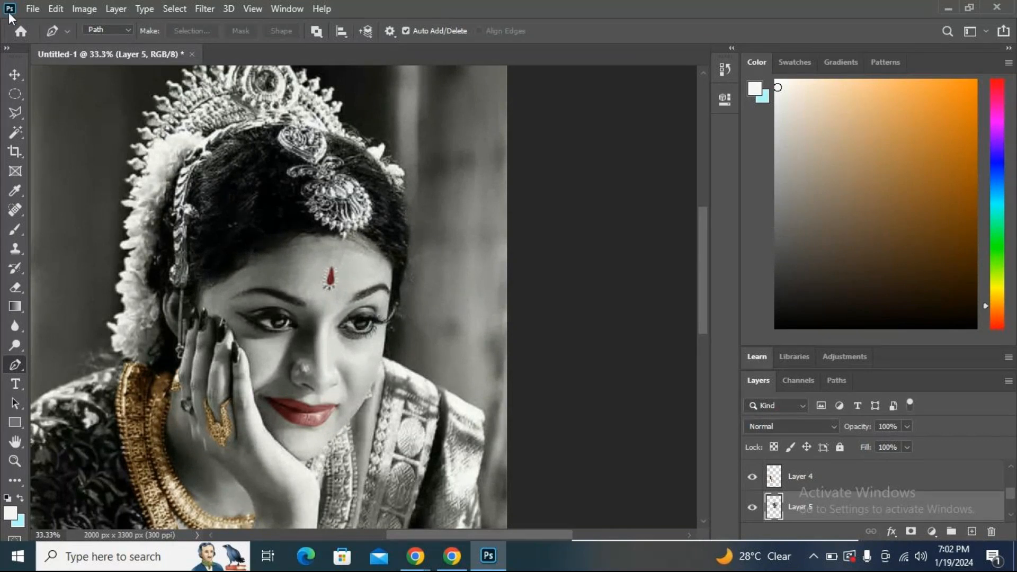
Tint the face layer's midtones with Color Balance, setting cyan–red to +45 and yellow–blue to -33.
left_click(83, 9)
mouse_move(89, 55)
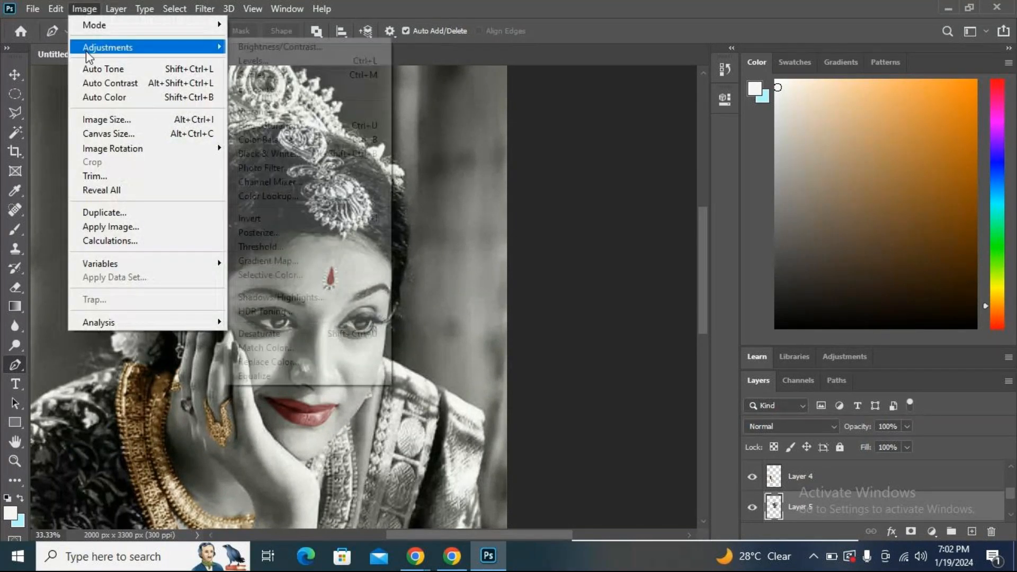
left_click(284, 139)
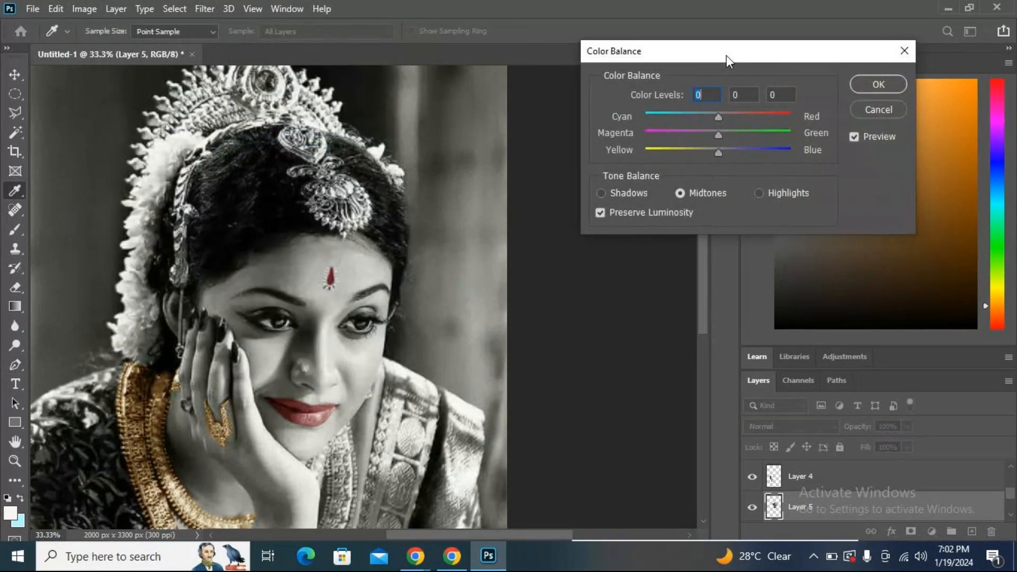
left_click_drag(726, 55, 691, 33)
left_click(679, 132)
left_click_drag(679, 131, 649, 131)
left_click_drag(688, 96, 716, 97)
left_click_drag(649, 131, 661, 127)
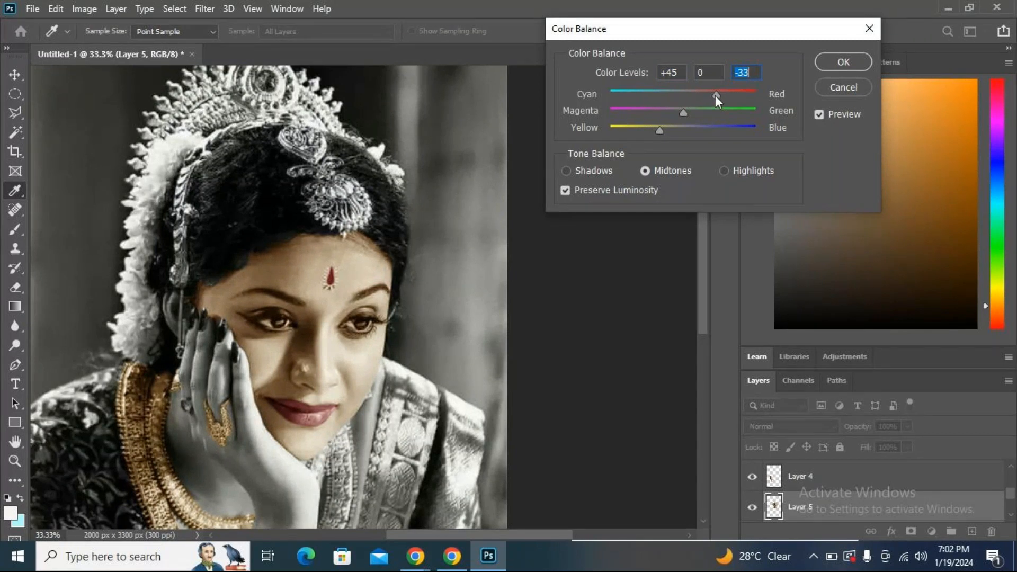
Refine the face's midtone Color Balance to +43 on cyan–red and -37 on yellow–blue.
left_click_drag(715, 95, 714, 95)
left_click(714, 96)
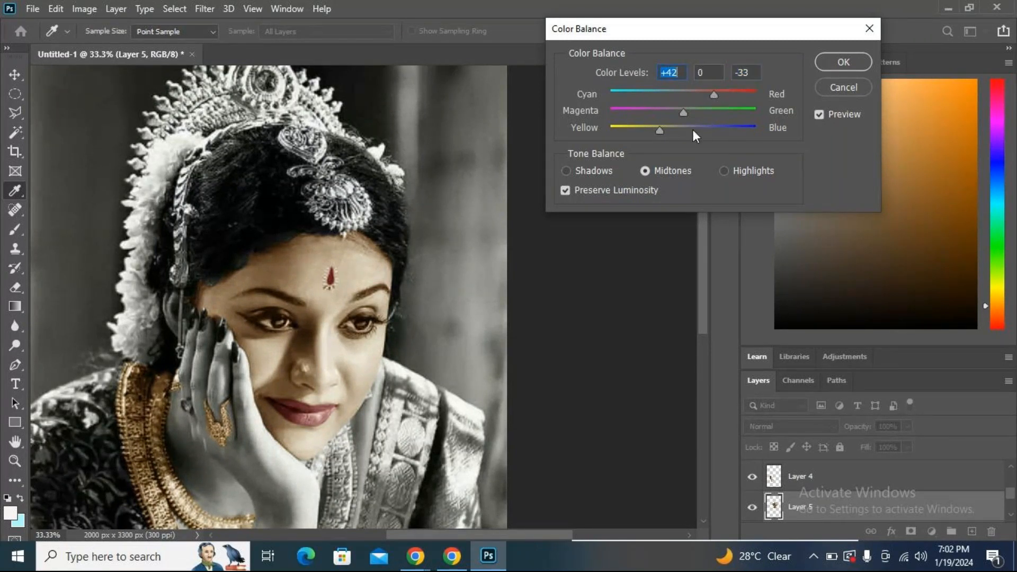
left_click_drag(659, 132, 657, 132)
left_click_drag(717, 95, 713, 97)
left_click(715, 97)
Fine-tune the face's midtone skin tint with slightly more red and less yellow, and apply the Color Balance adjustment.
key("ctrl+minus")
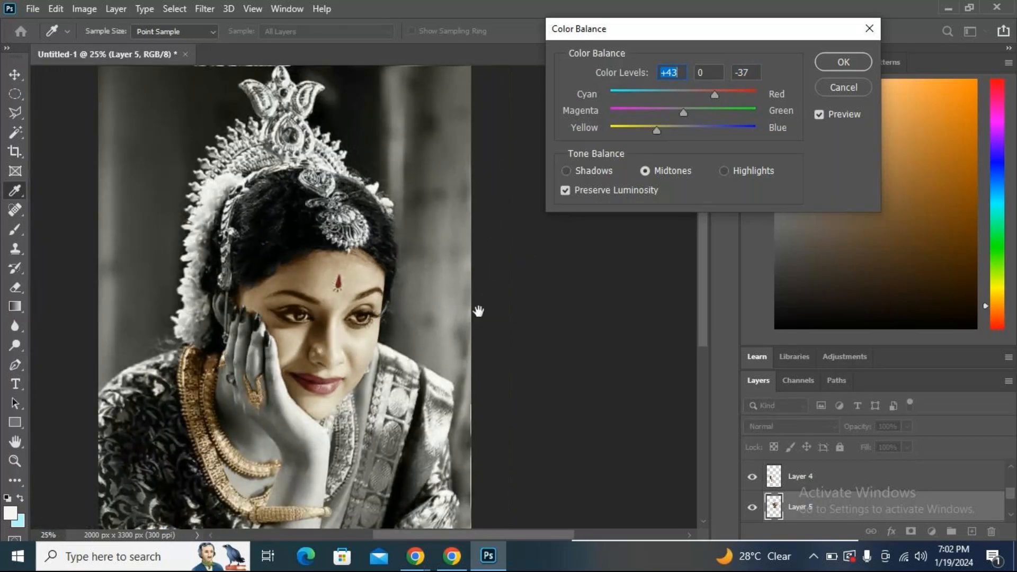
left_click_drag(478, 311, 530, 207)
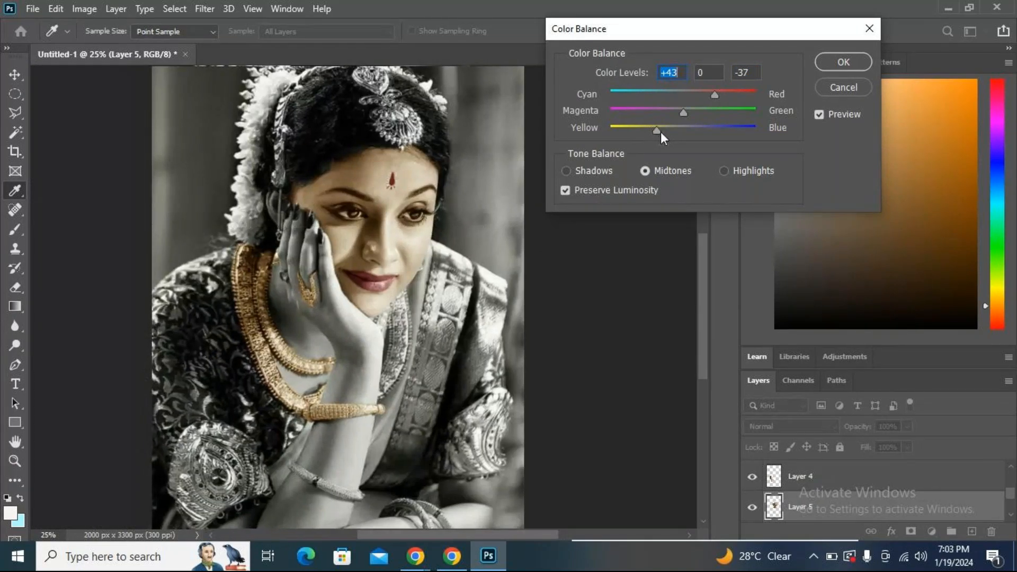
left_click_drag(652, 131, 650, 130)
left_click_drag(711, 95, 725, 96)
left_click(725, 95)
left_click(654, 130)
left_click_drag(725, 96, 723, 96)
left_click_drag(652, 130, 653, 130)
left_click_drag(652, 130, 656, 130)
left_click(658, 129)
left_click_drag(657, 129, 659, 129)
left_click_drag(725, 93, 719, 93)
left_click(719, 93)
left_click(842, 63)
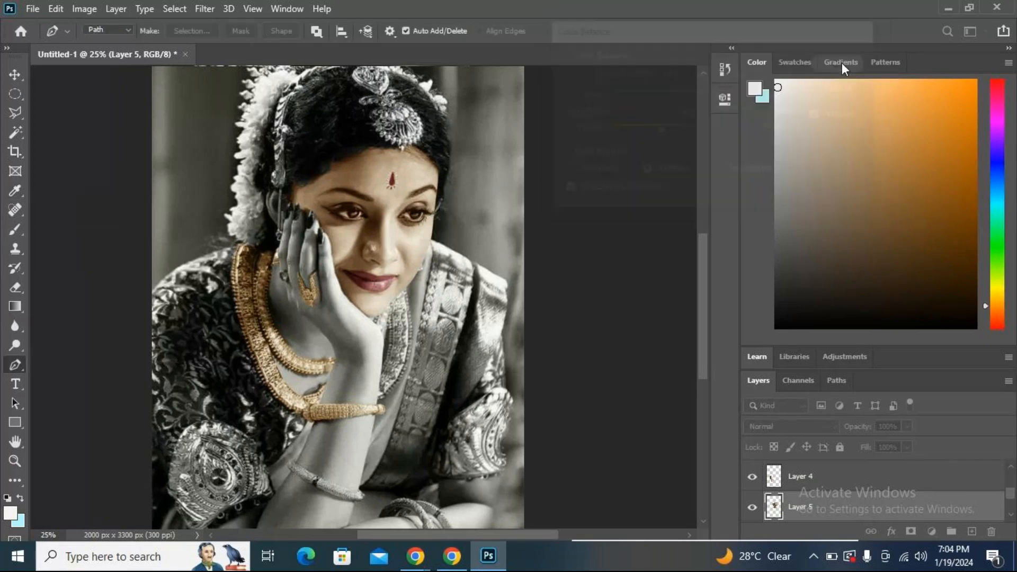
Inspect the tinted face up close and compare it with and without Layer 5.
scroll(440, 211, "down", 2)
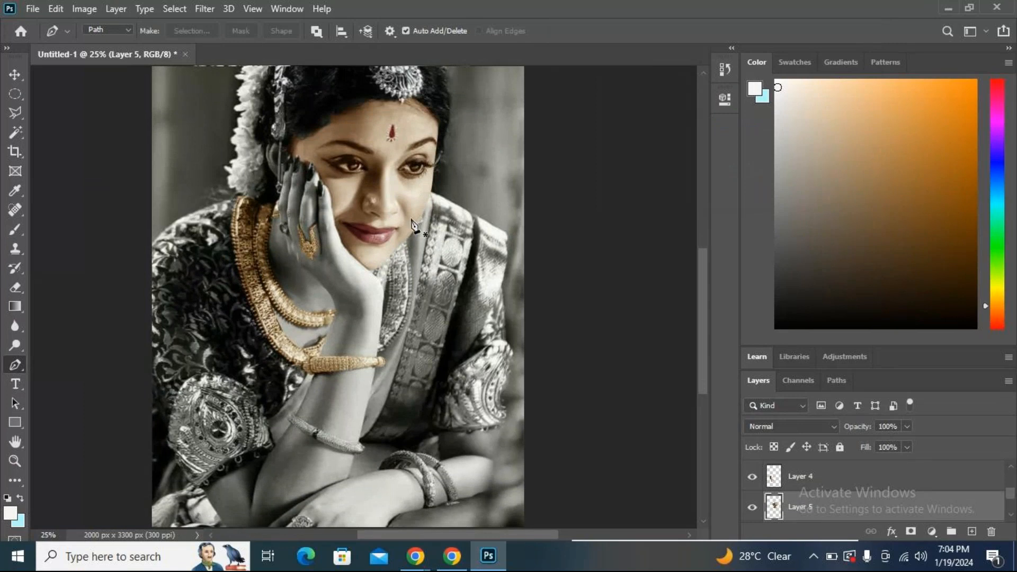
scroll(414, 222, "up", 1)
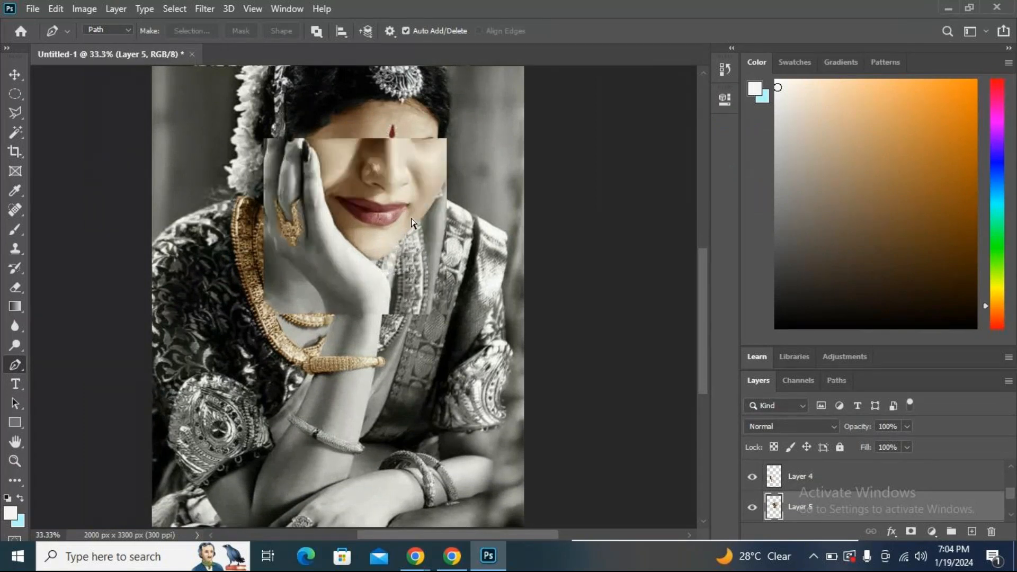
scroll(414, 222, "up", 1)
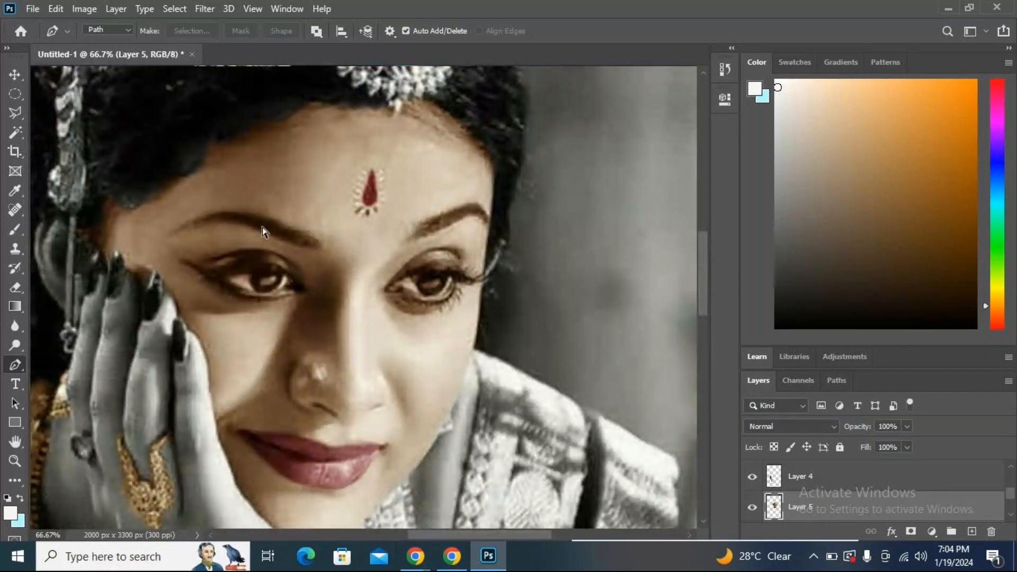
scroll(262, 227, "up", 1)
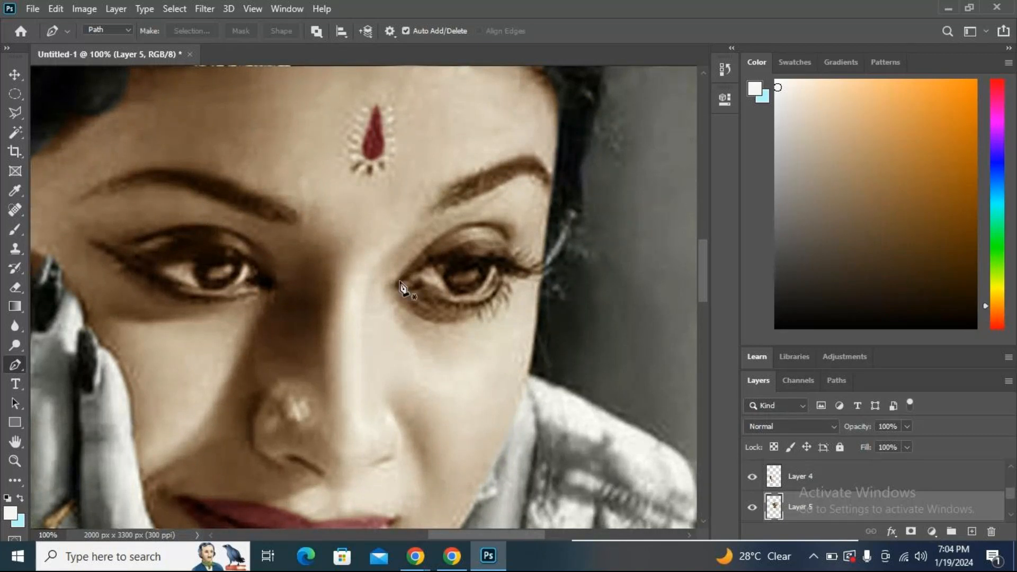
left_click(752, 508)
left_click(752, 508)
left_click(752, 508)
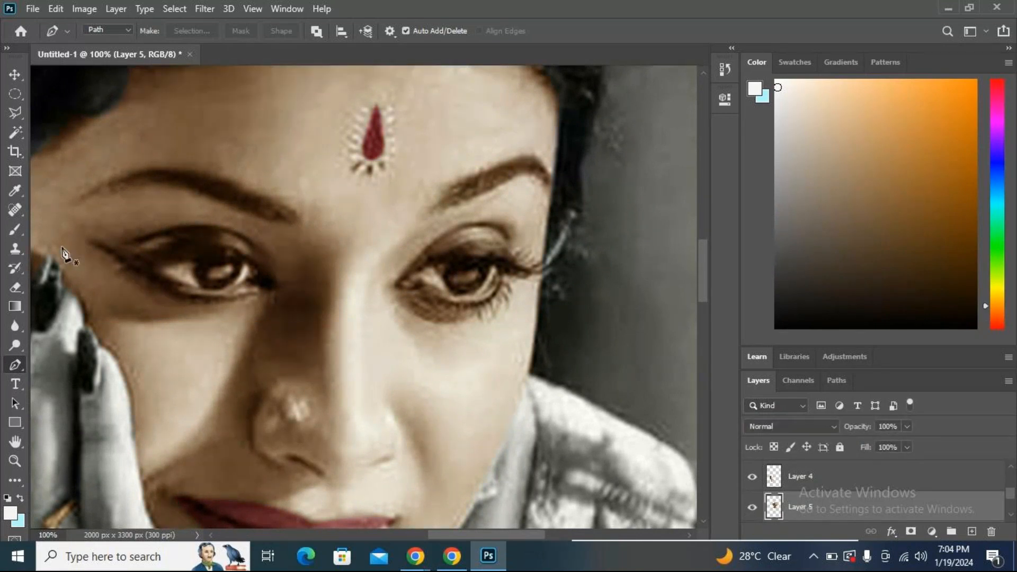
Start a path at the inner end of the eyebrow nearest the hand and trace its lower edge to the arch, removing the outgoing handle.
left_click(286, 206)
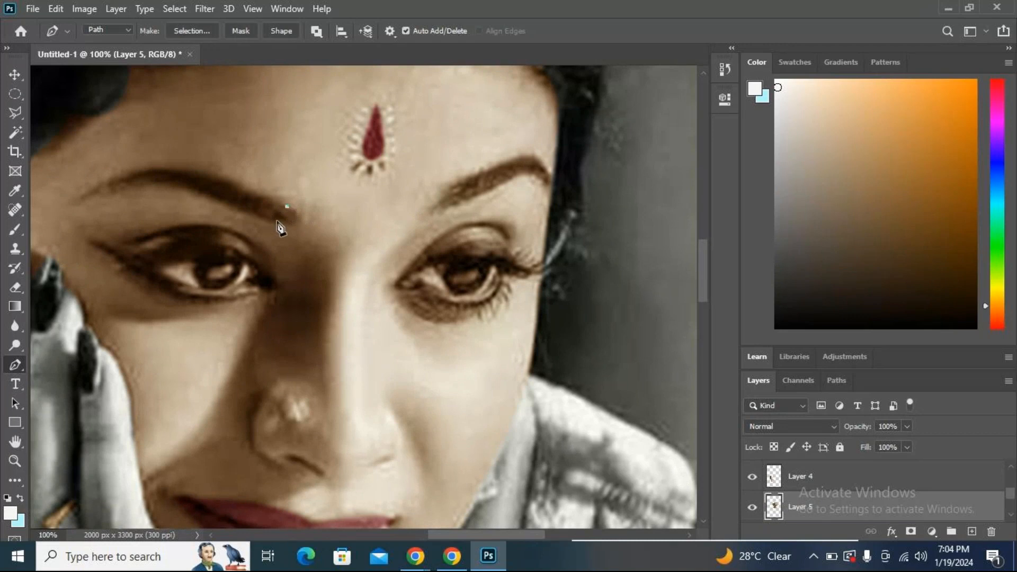
left_click_drag(279, 223, 263, 220)
key("ctrl+z")
left_click_drag(290, 225, 275, 227)
left_click(255, 217)
left_click_drag(152, 184, 125, 188)
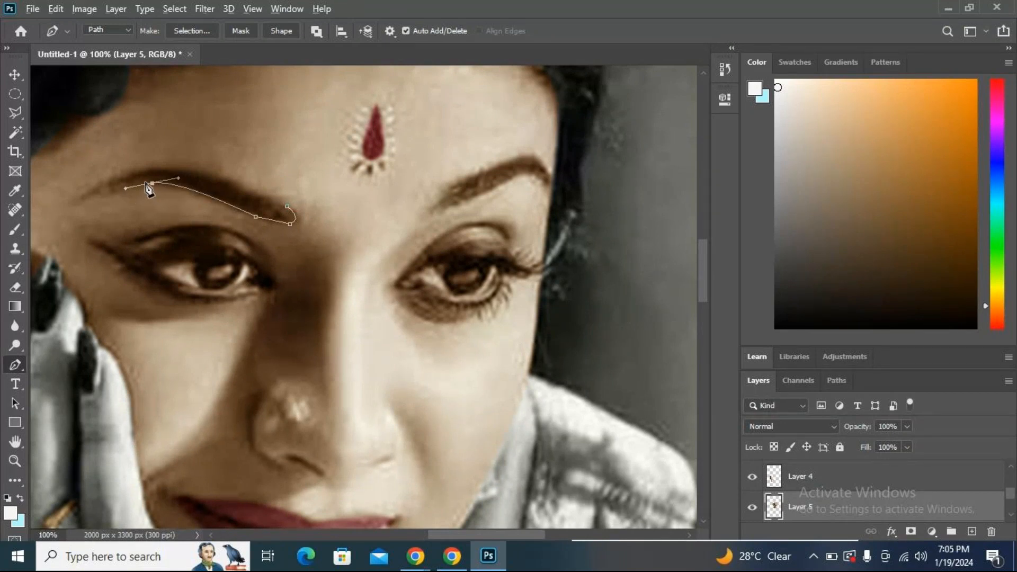
left_click(152, 184)
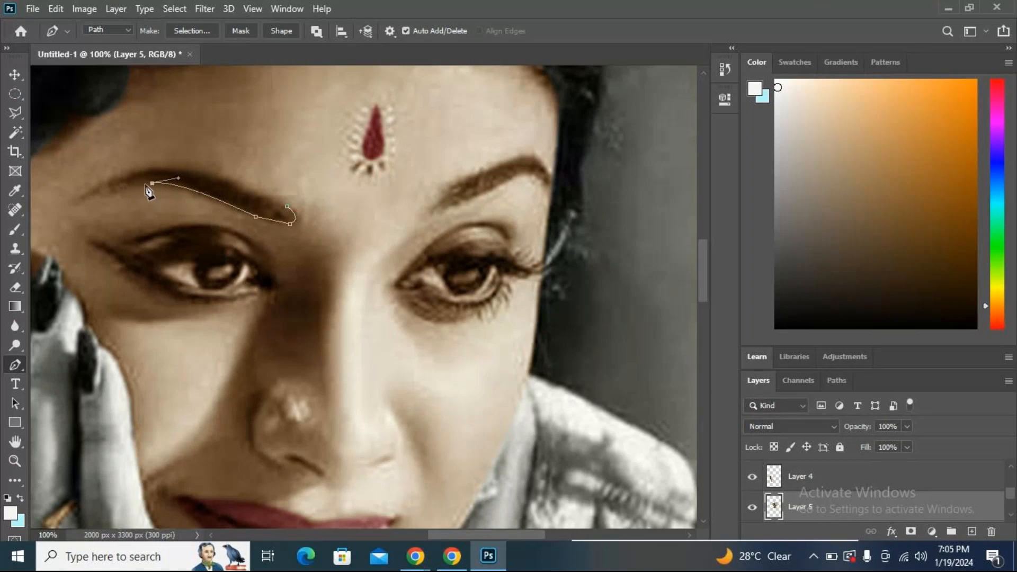
Carry the eyebrow path around the tapered tail and back along the upper edge, closing it at the starting anchor.
left_click(81, 199)
left_click(120, 180)
left_click_drag(184, 173, 203, 185)
left_click(185, 173)
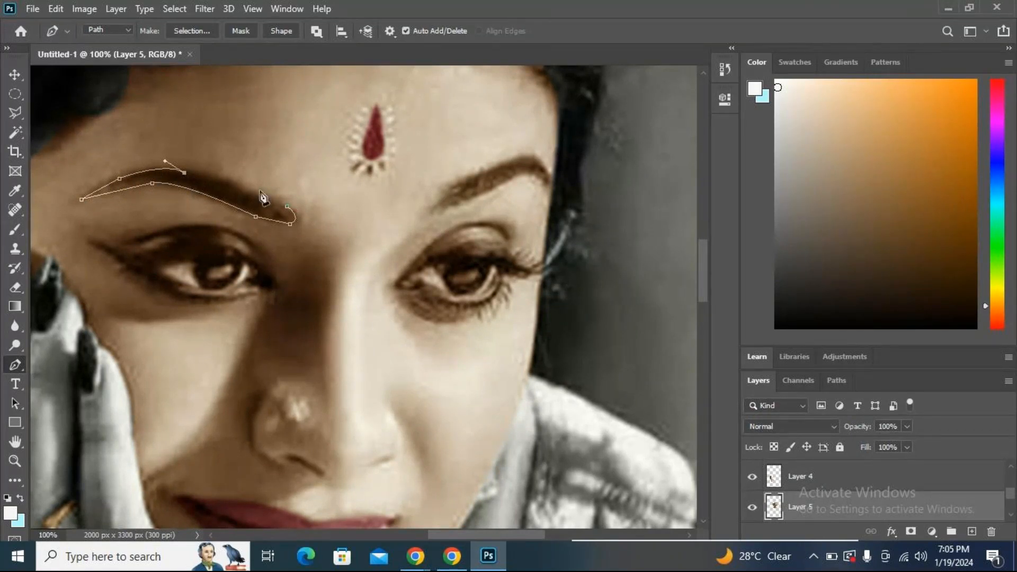
left_click(287, 207)
left_click_drag(287, 207, 334, 232)
Convert the closed eyebrow path to a new selection with a feather radius of 1 pixel.
left_click(182, 31)
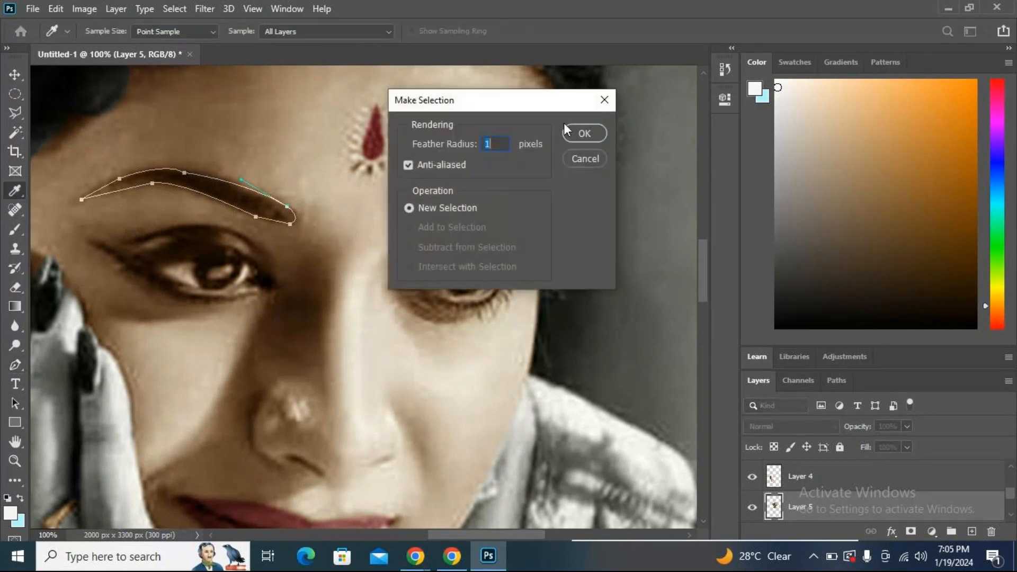
type("1")
left_click(576, 134)
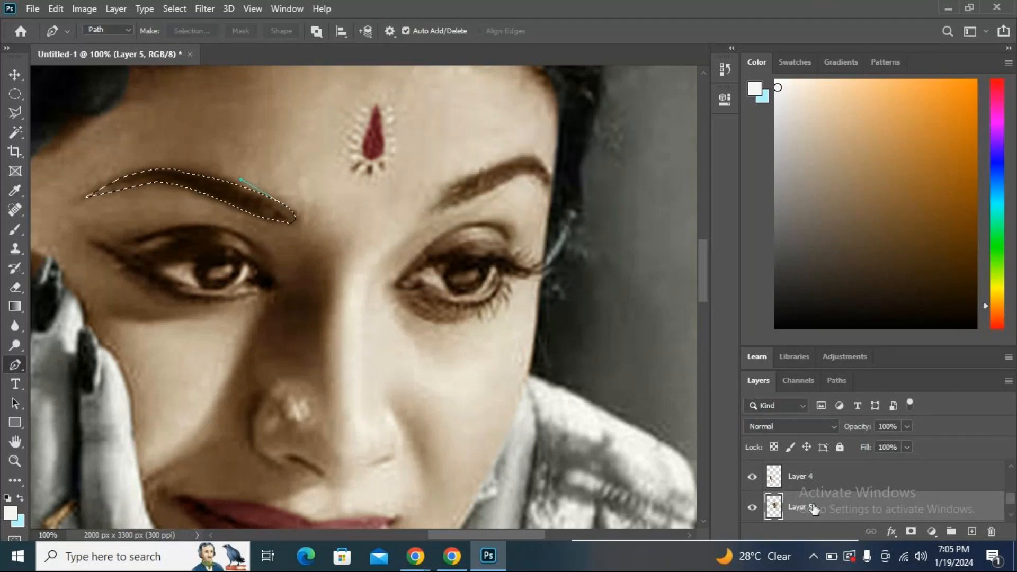
scroll(814, 509, "down", 1)
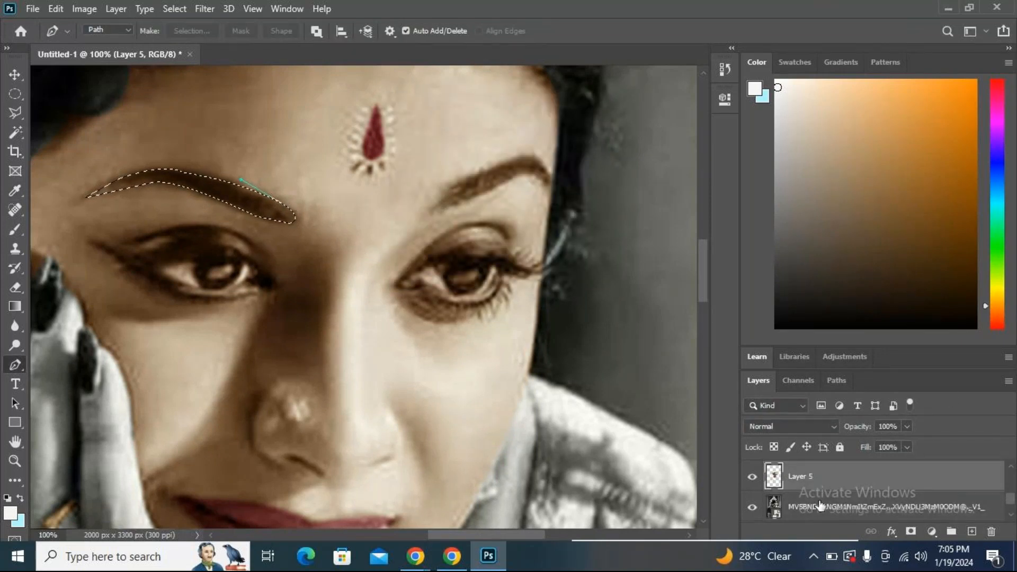
Copy the selected eyebrow from the original photo layer to a new layer and move that layer above Layer 5.
left_click(819, 506)
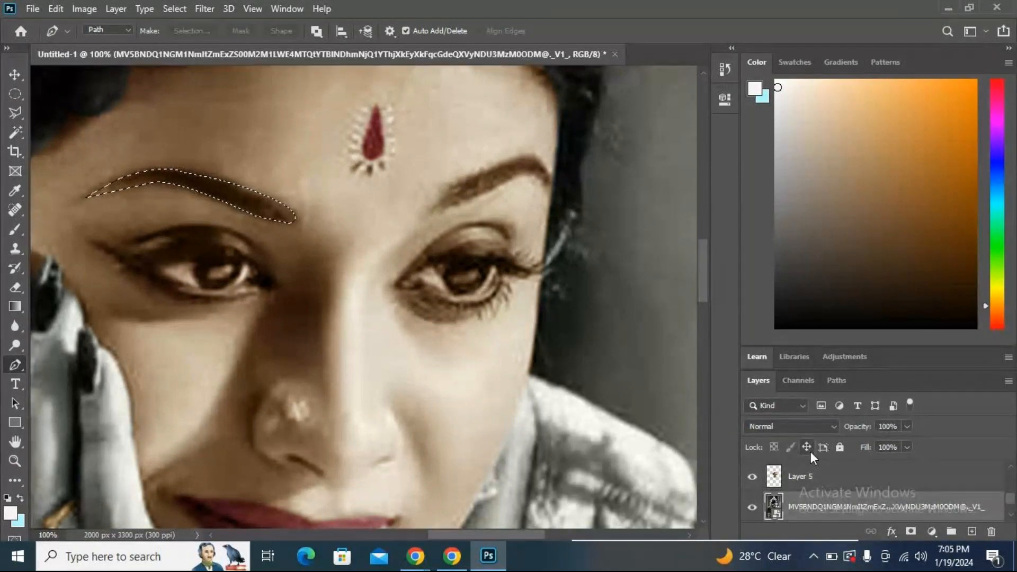
key("ctrl+j")
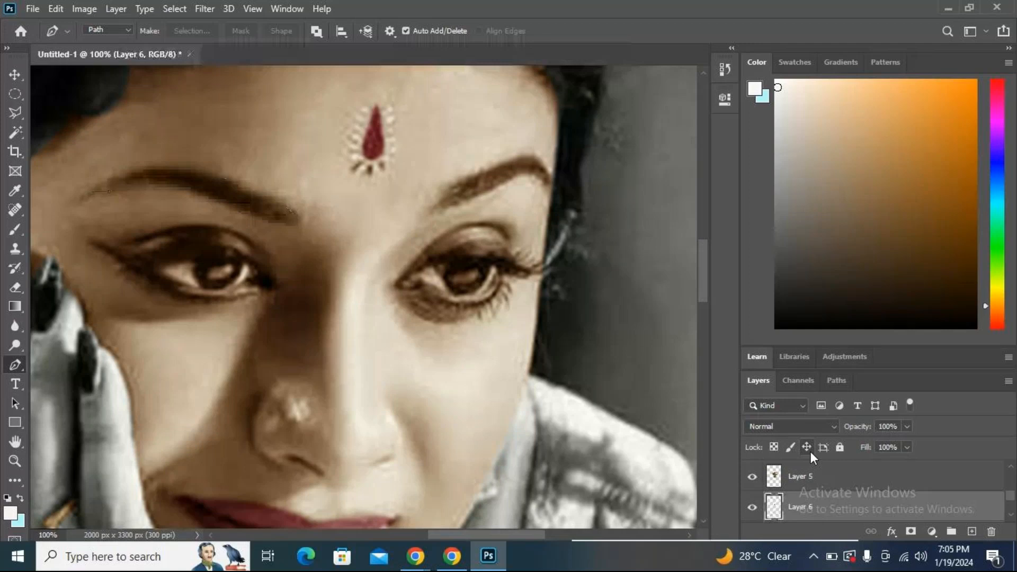
mouse_move(810, 485)
left_mouse_down()
mouse_move(828, 493)
mouse_move(824, 467)
left_mouse_up()
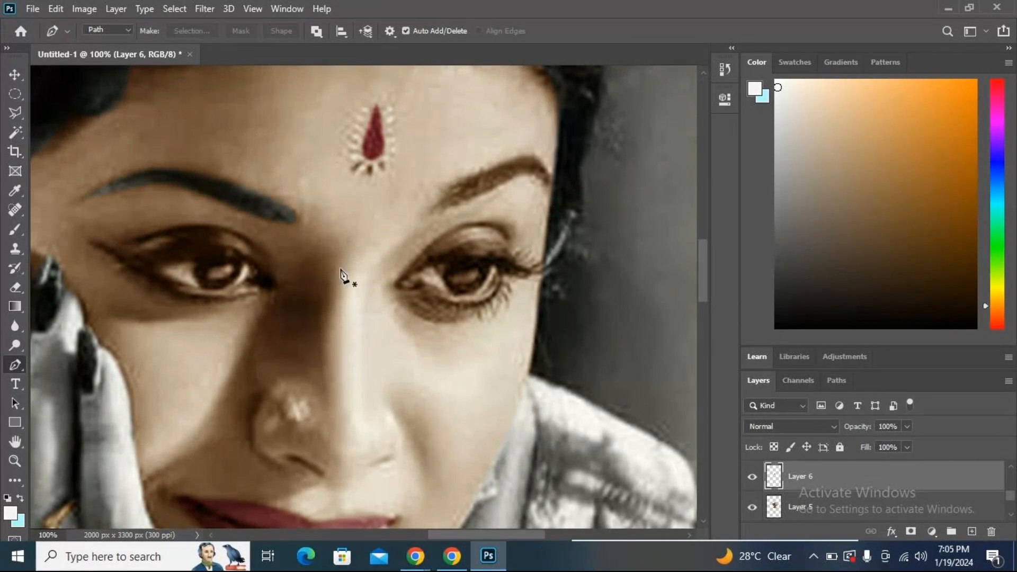
Darken the copied eyebrow nearest the hand with a Hue/Saturation adjustment, setting Lightness to -17.
key("ctrl+minus")
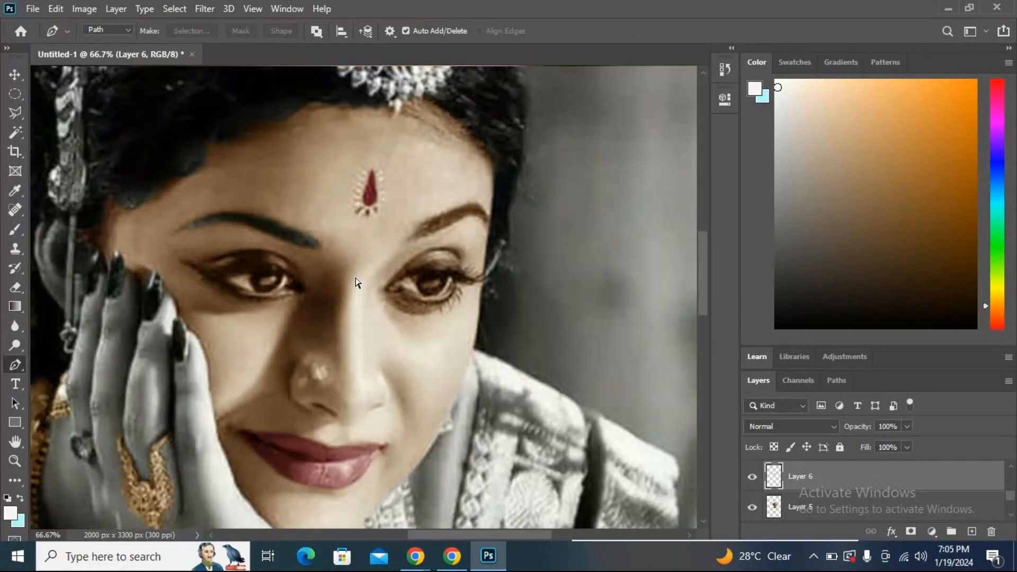
key("ctrl+minus")
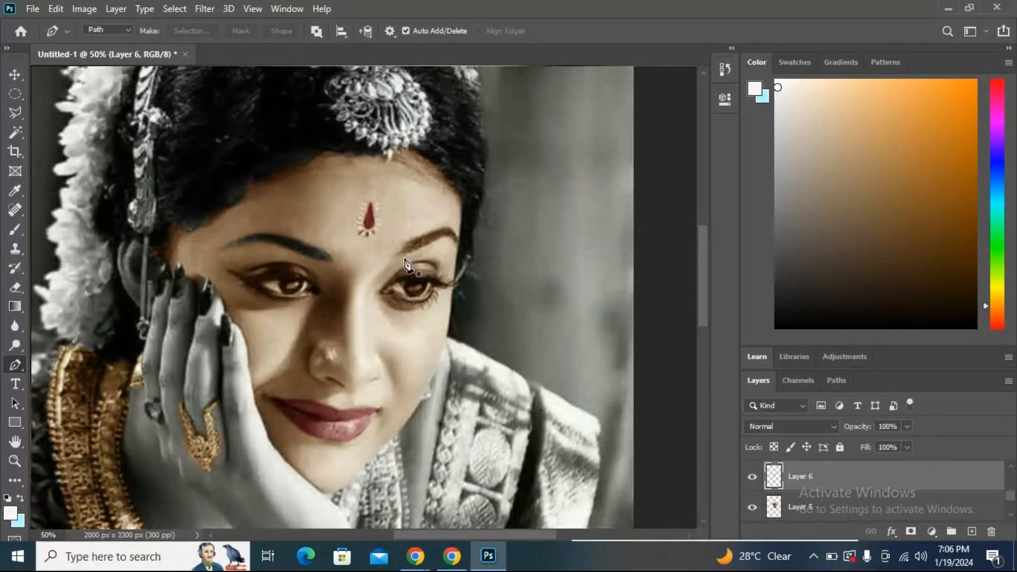
left_click(84, 8)
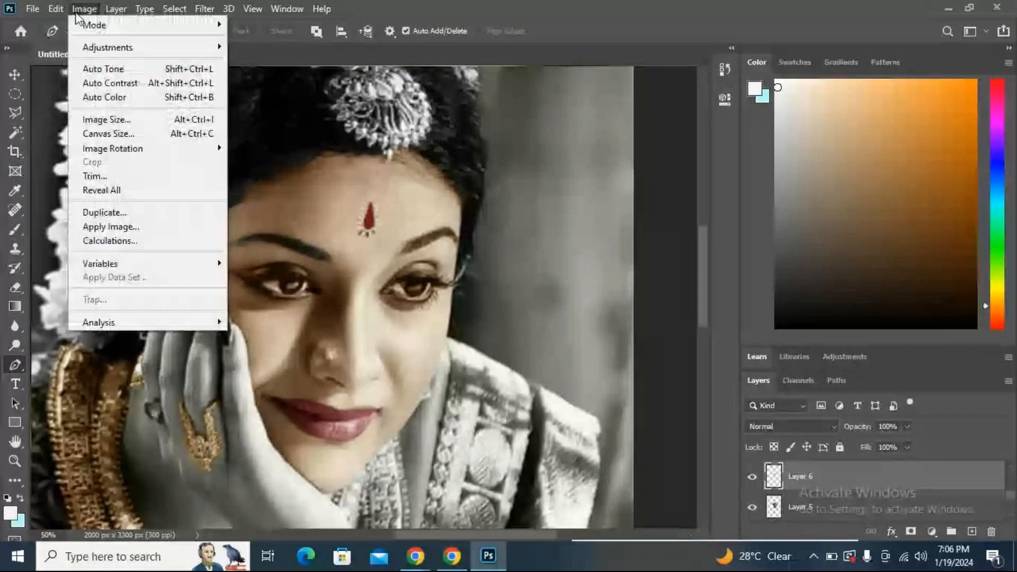
mouse_move(98, 48)
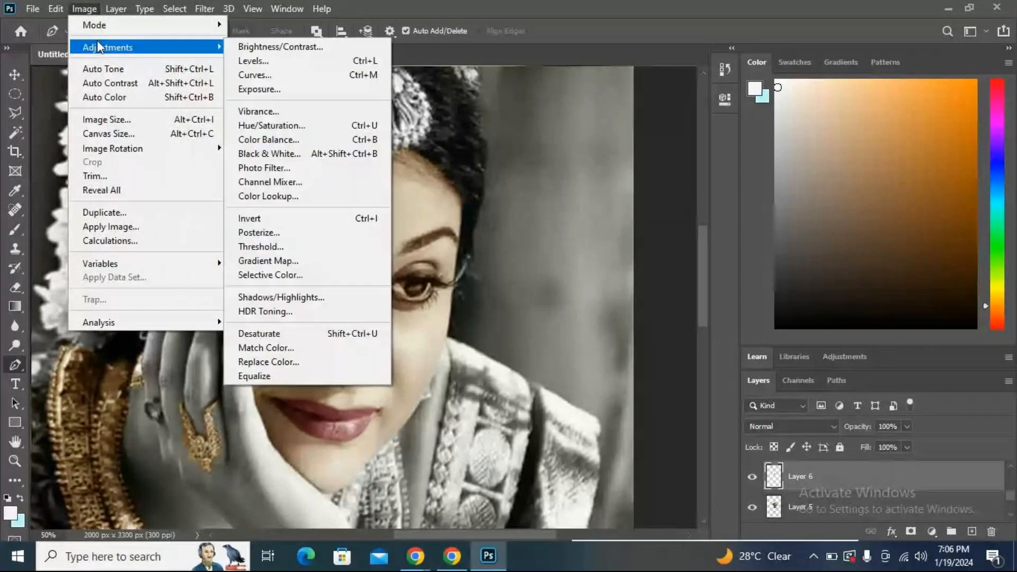
left_click(271, 125)
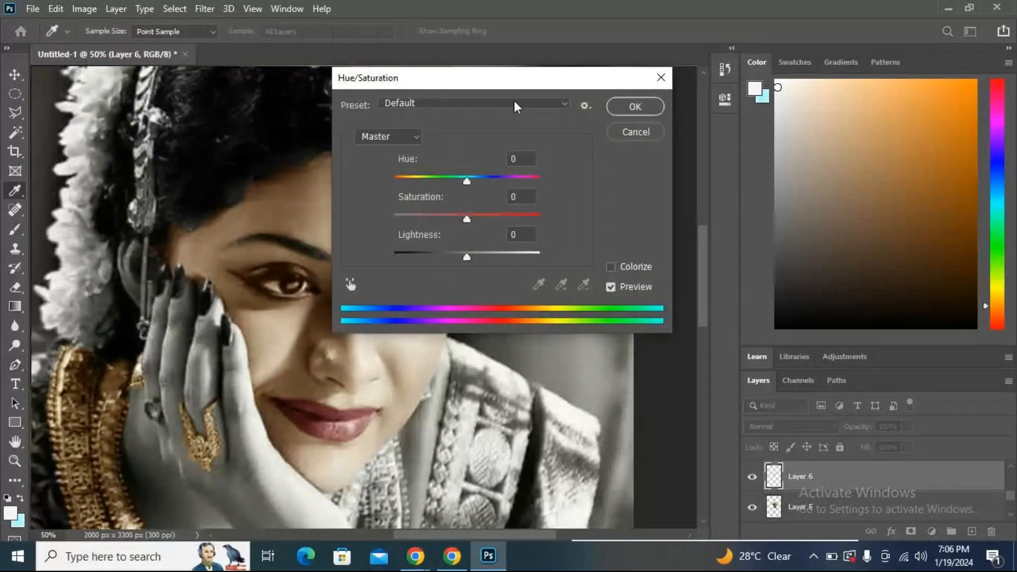
left_click_drag(498, 77, 664, 40)
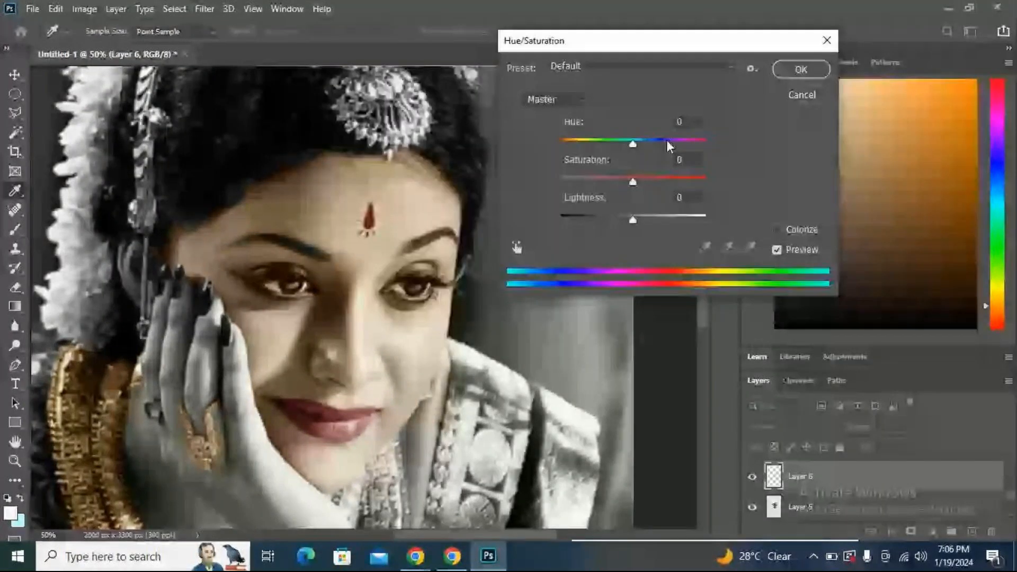
mouse_move(633, 220)
left_mouse_down()
mouse_move(609, 220)
mouse_move(649, 214)
mouse_move(621, 222)
left_mouse_up()
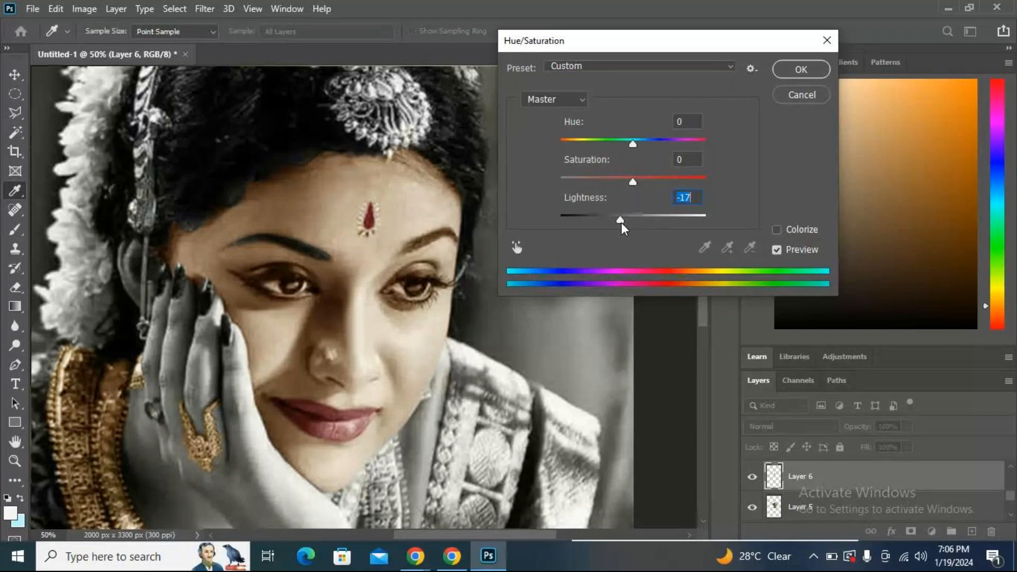
key("Return")
On the original photo layer, start a Pen path at the inner end of the eyebrow farther from the hand, up to its upper edge.
key("p")
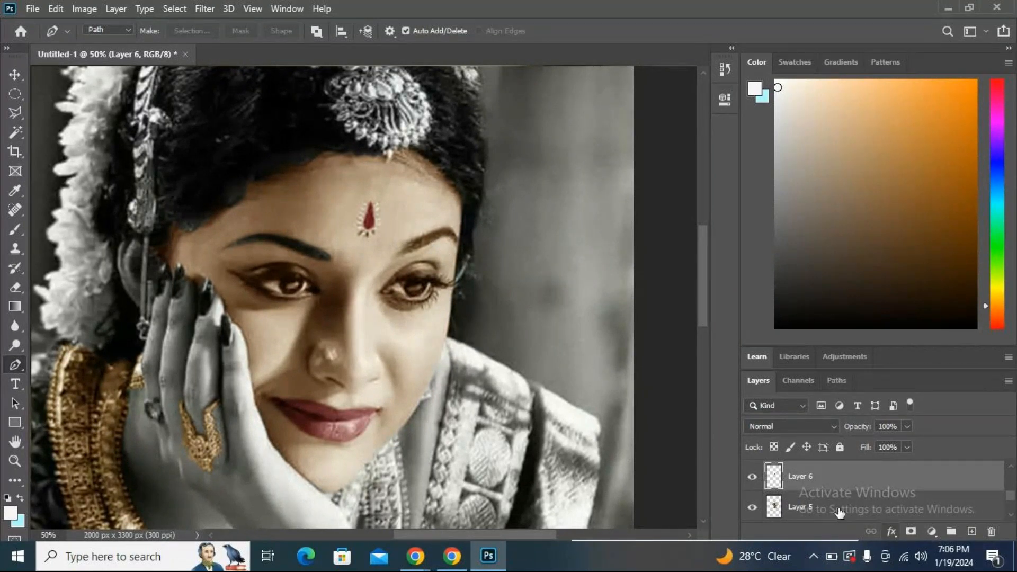
scroll(838, 511, "down", 4)
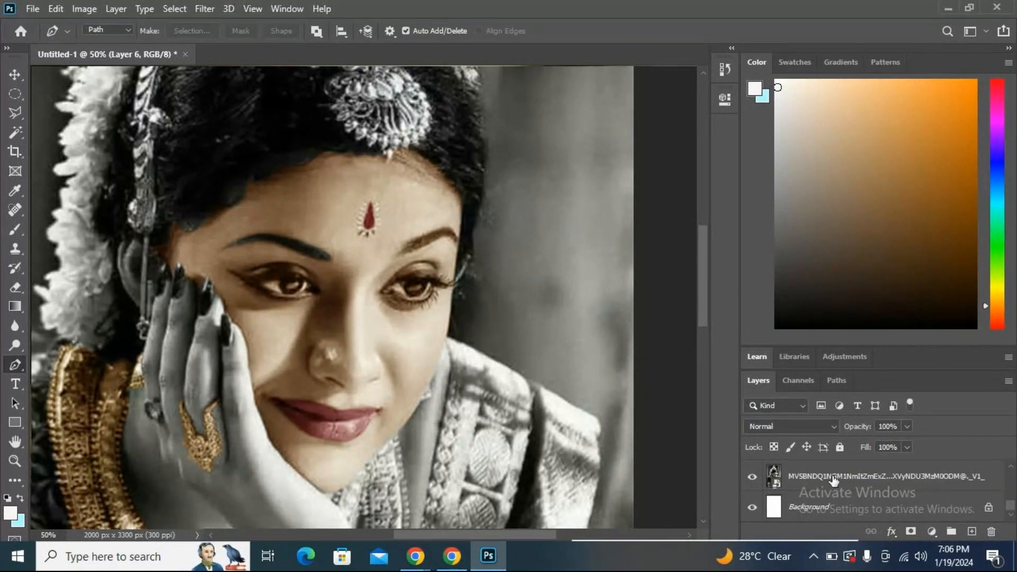
left_click(837, 476)
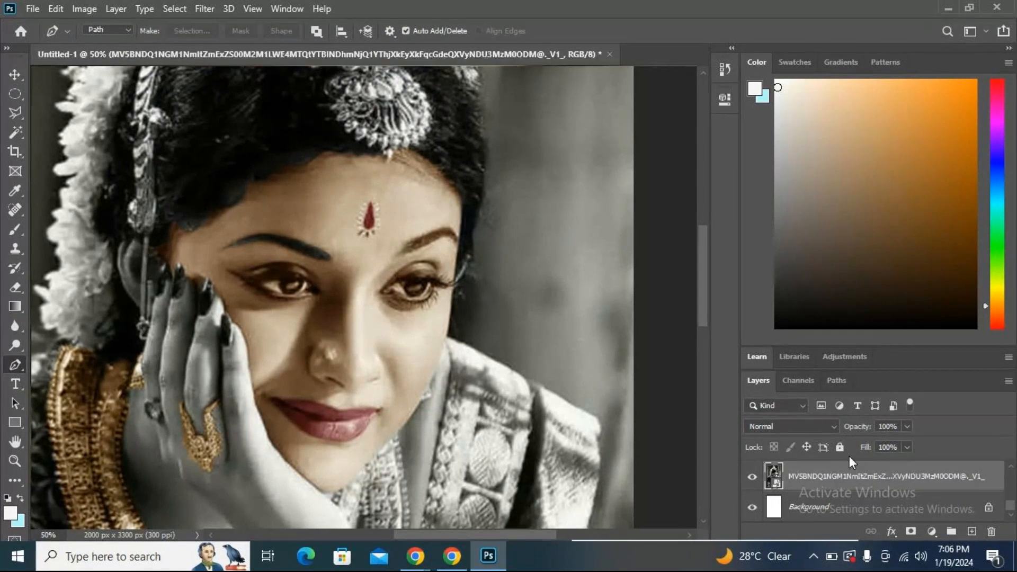
left_click_drag(475, 345, 374, 361)
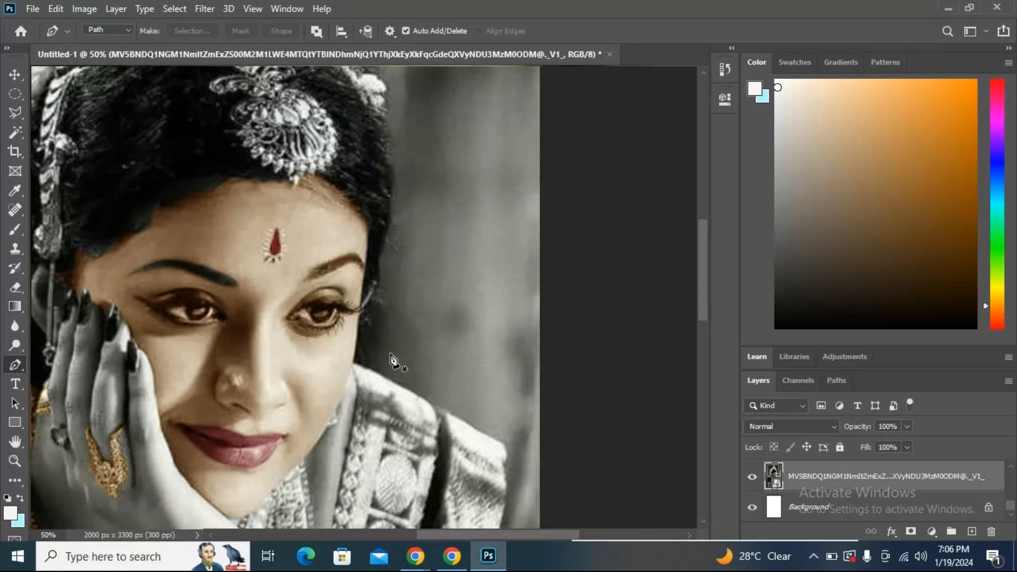
key("ctrl+plus")
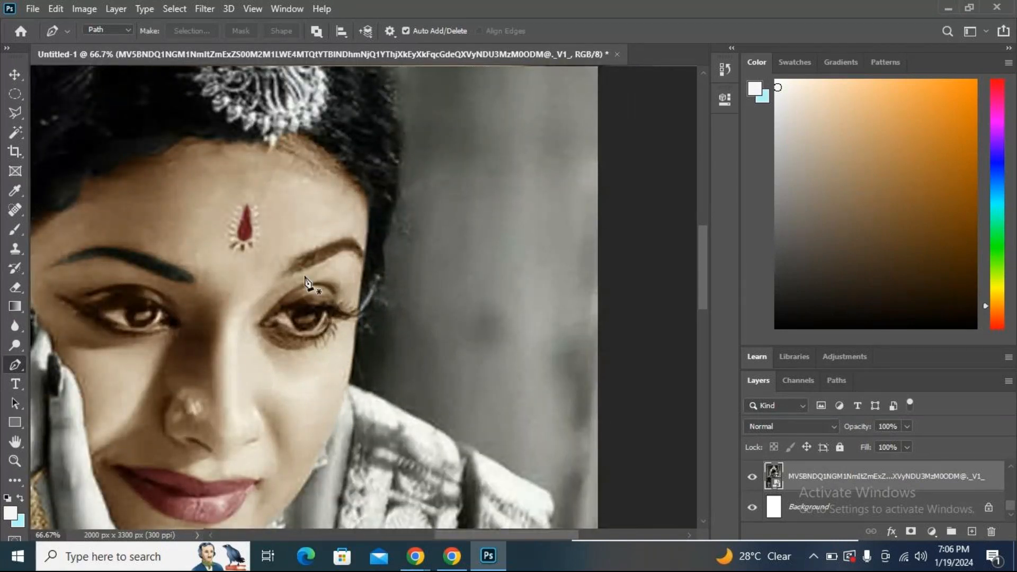
left_click(278, 277)
left_click(294, 258)
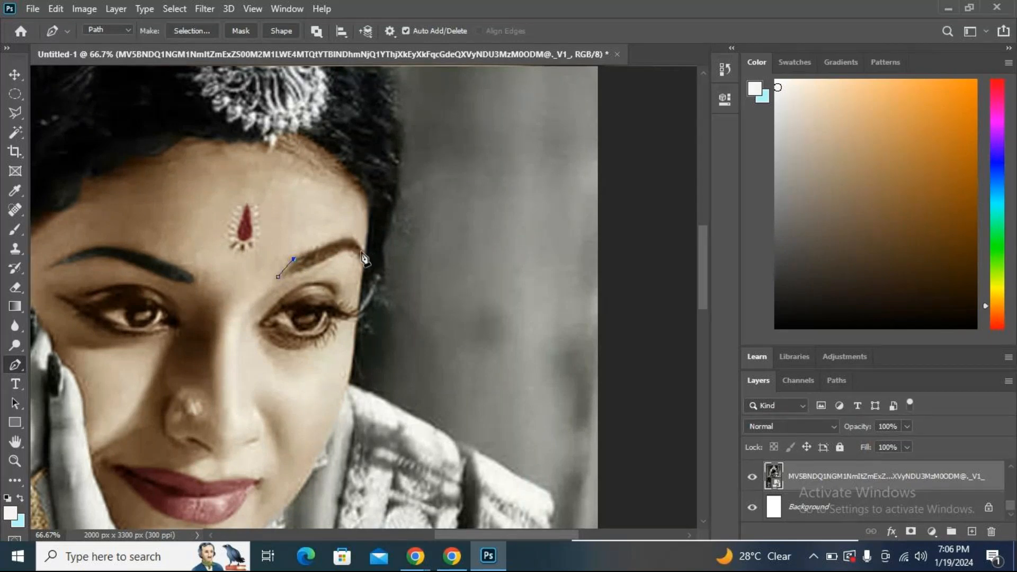
left_click(350, 238)
left_click(364, 257)
key("z")
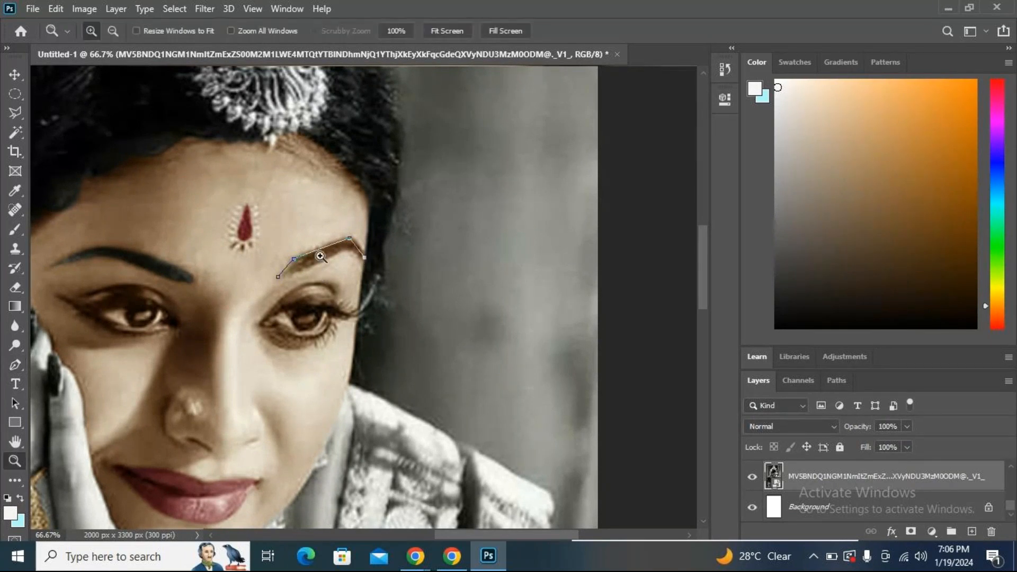
key("ctrl+z")
key("ctrl+z")
Continue the path along the eyebrow's upper edge, curve it over the arch without an outgoing handle, and carry it around the outer end.
key("ctrl+plus")
key("ctrl+plus")
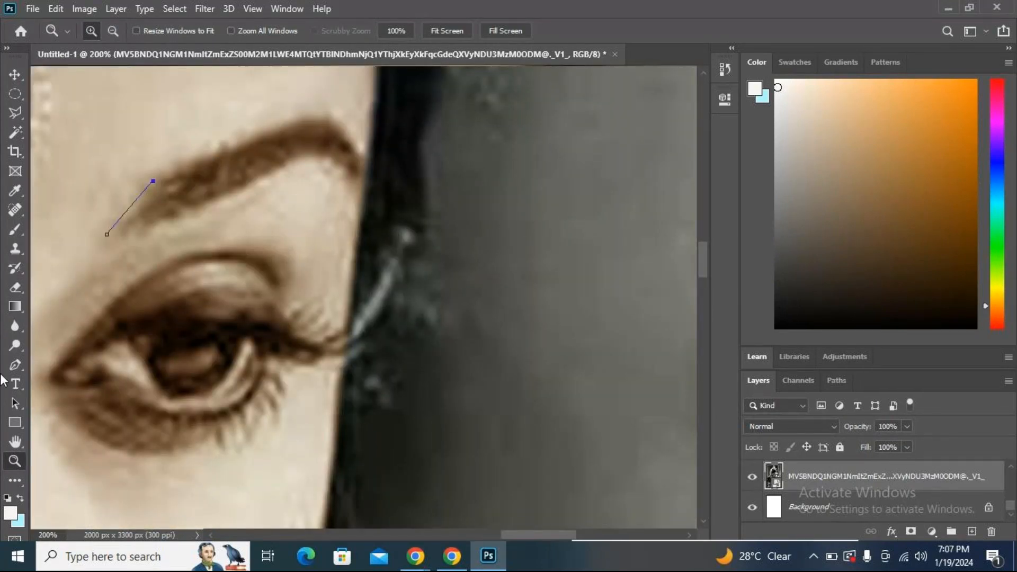
left_click(14, 364)
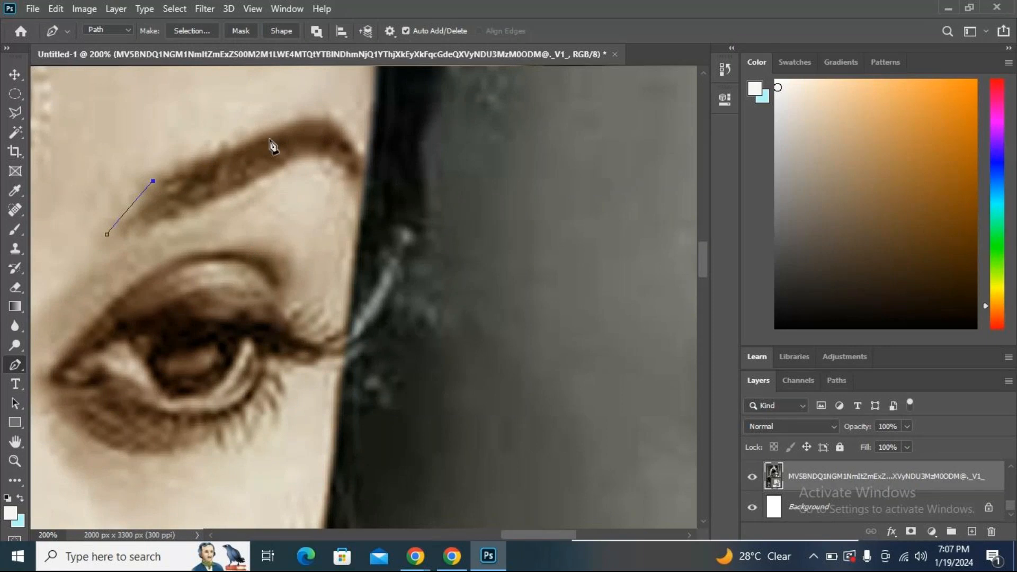
left_click(295, 128)
left_click_drag(351, 143, 367, 178)
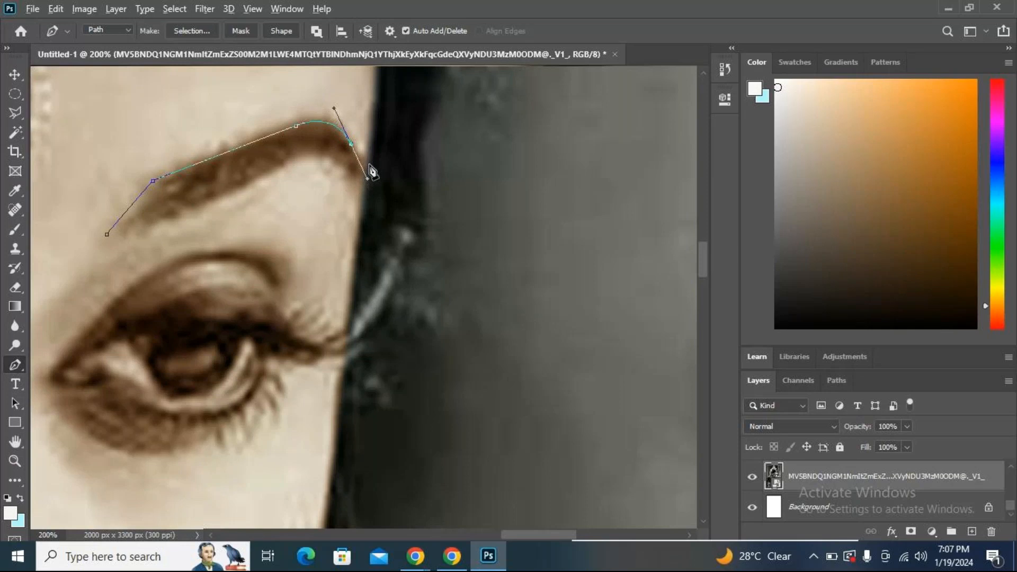
left_click(351, 143, "alt")
left_click(367, 160)
left_click(360, 176)
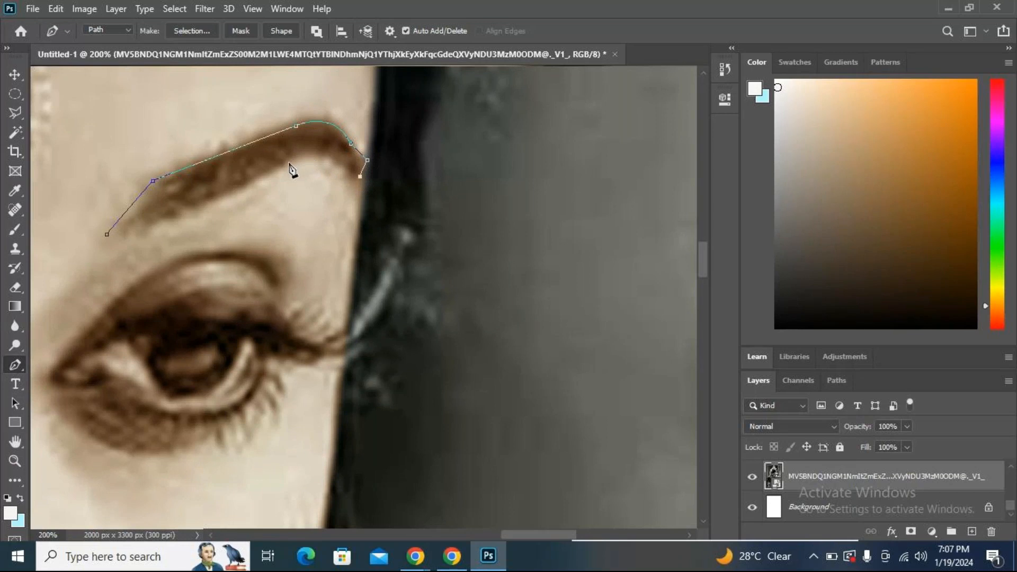
Trace the eyebrow's lower edge back to the inner end, removing the arch's outgoing handle, and close the path at its starting anchor.
left_click_drag(288, 163, 275, 192)
left_click(288, 163, "alt")
left_click(159, 222)
left_click(123, 234)
left_click(109, 235)
Convert the closed path around the second eyebrow to a new anti-aliased selection with a feather radius of 1 pixel.
scroll(277, 246, "down", 3)
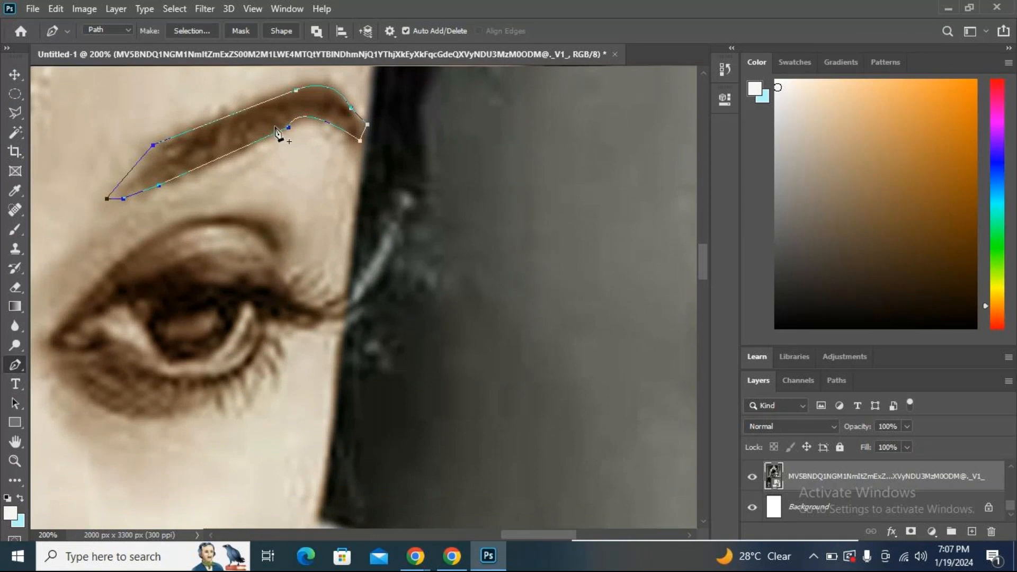
left_click(187, 31)
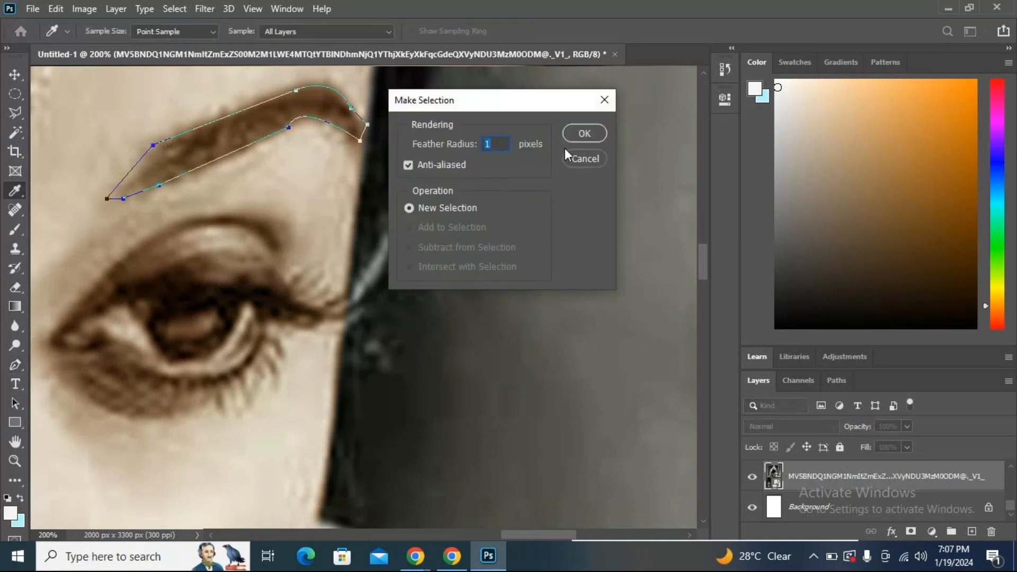
left_click(584, 134)
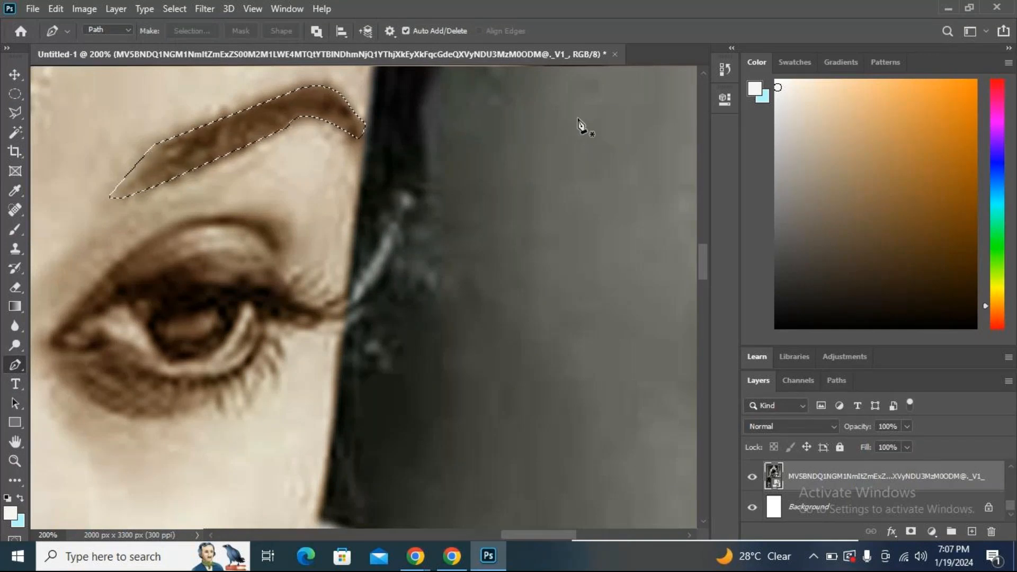
Copy the second eyebrow from the photo layer to its own layer and place that layer directly above Layer 5.
key("ctrl+minus")
key("ctrl+minus")
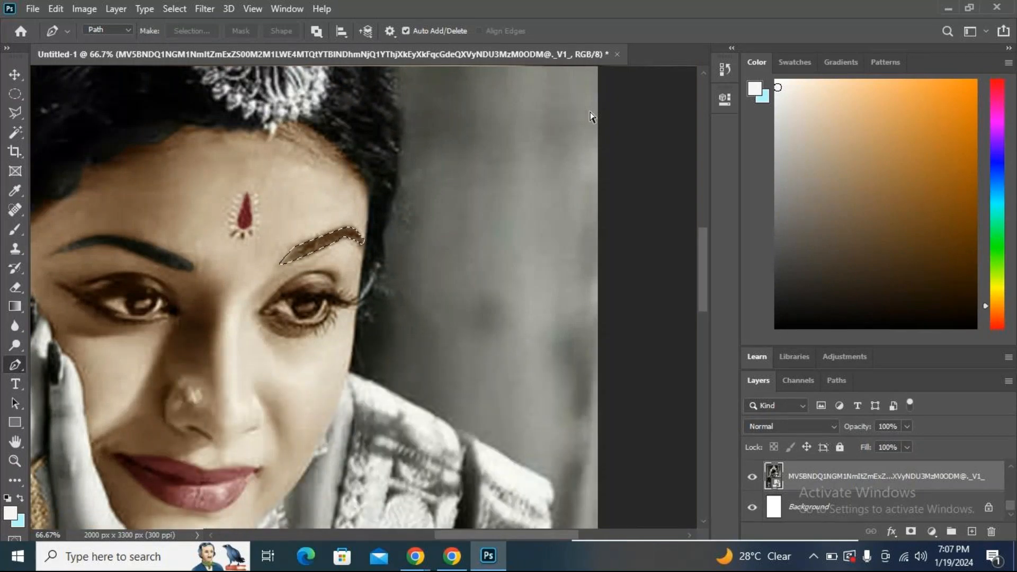
key("ctrl+minus")
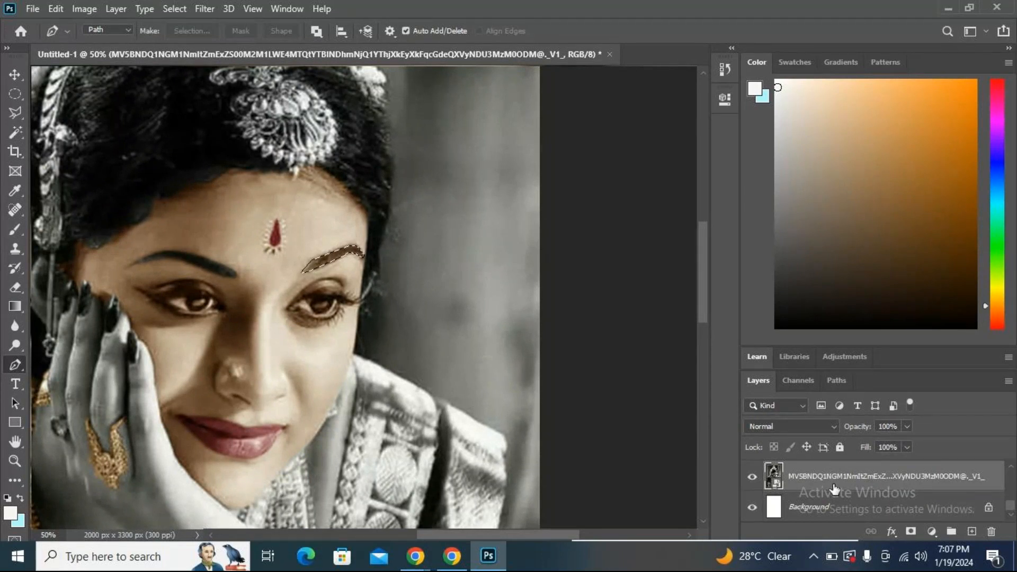
key("ctrl+j")
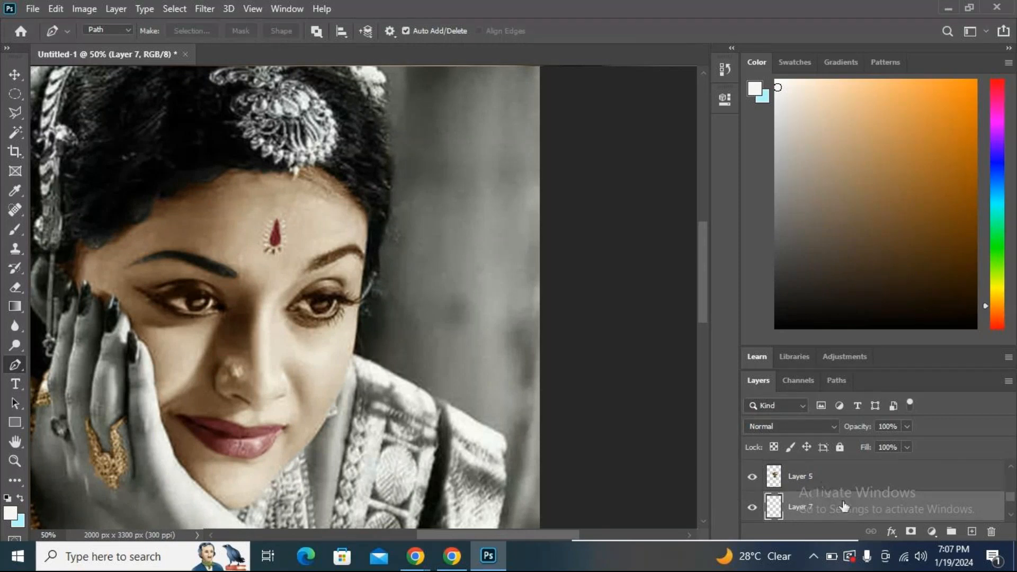
left_click_drag(845, 507, 843, 455)
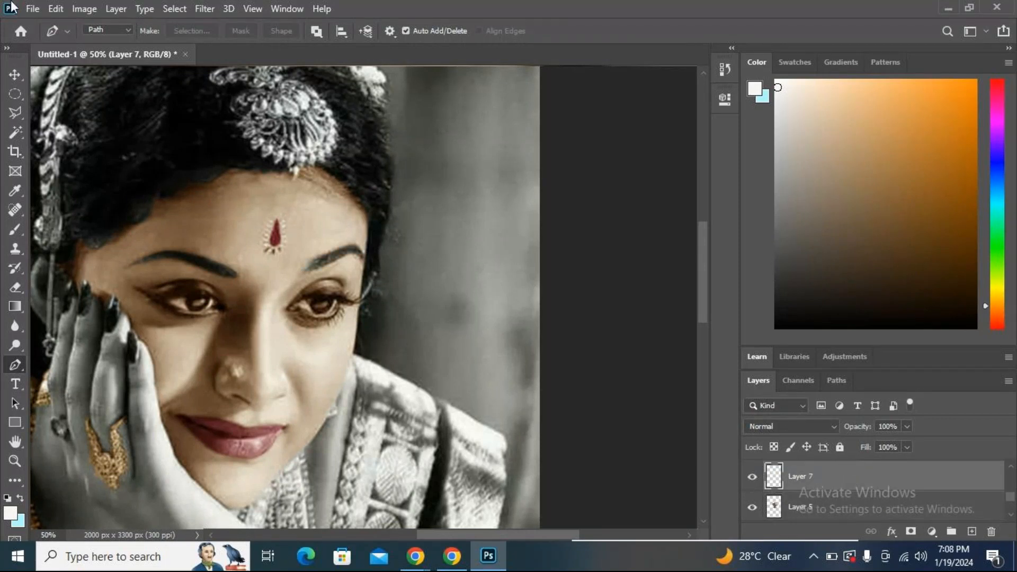
left_click(95, 9)
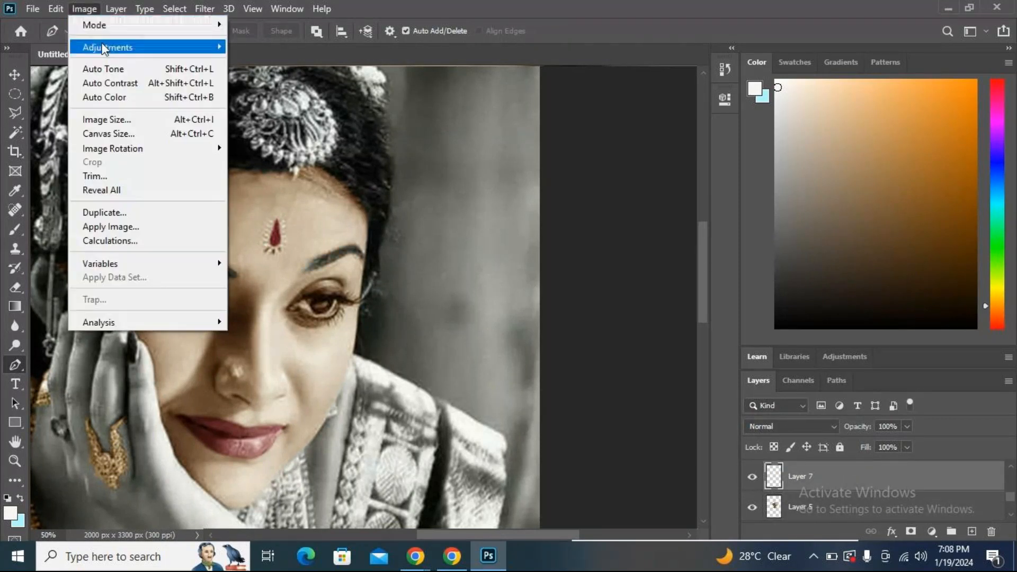
mouse_move(103, 47)
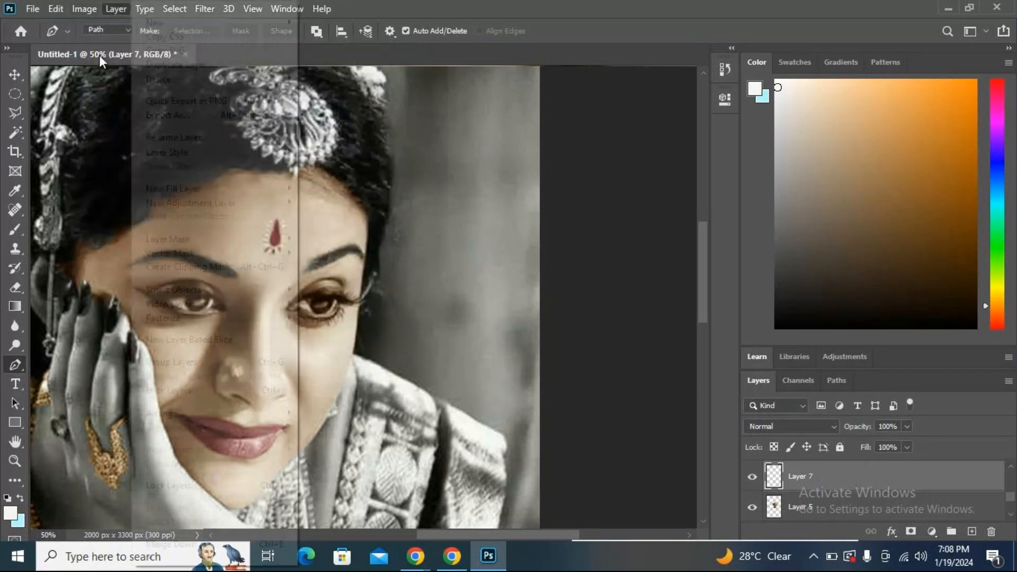
left_click(56, 8)
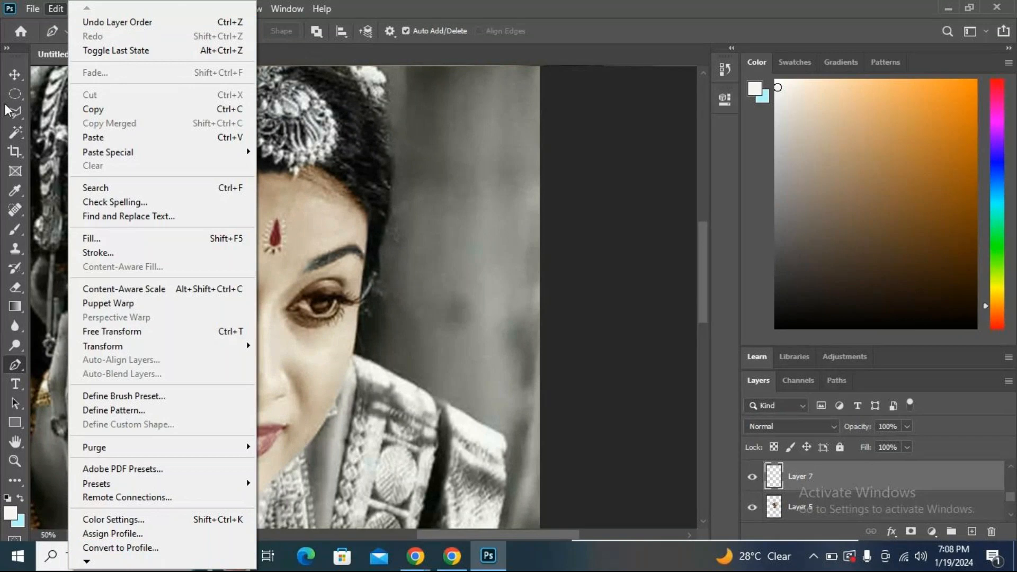
key("Escape")
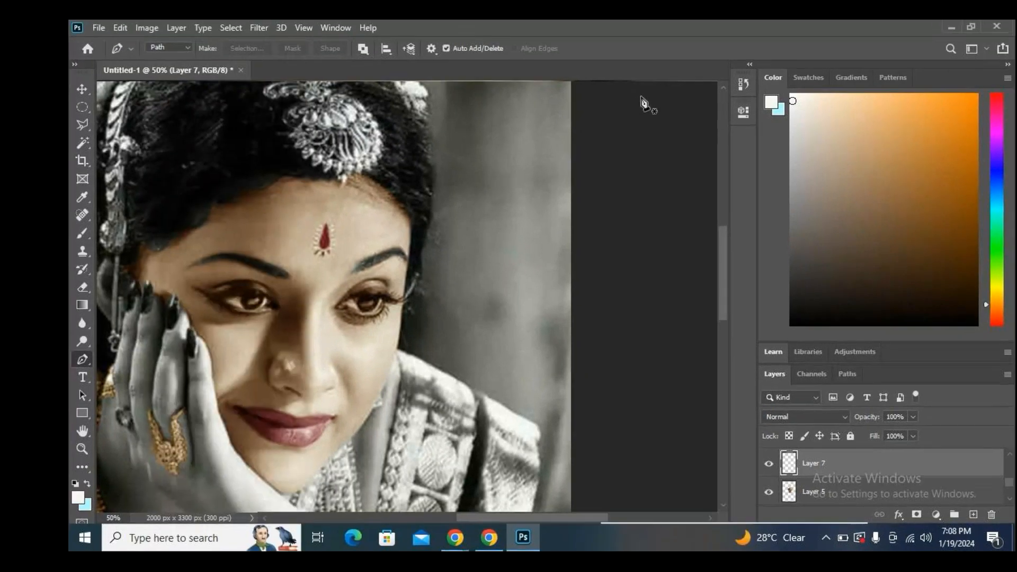
Darken the second eyebrow's layer with Hue/Saturation, lowering only its lightness to slightly below -16.
left_click(84, 8)
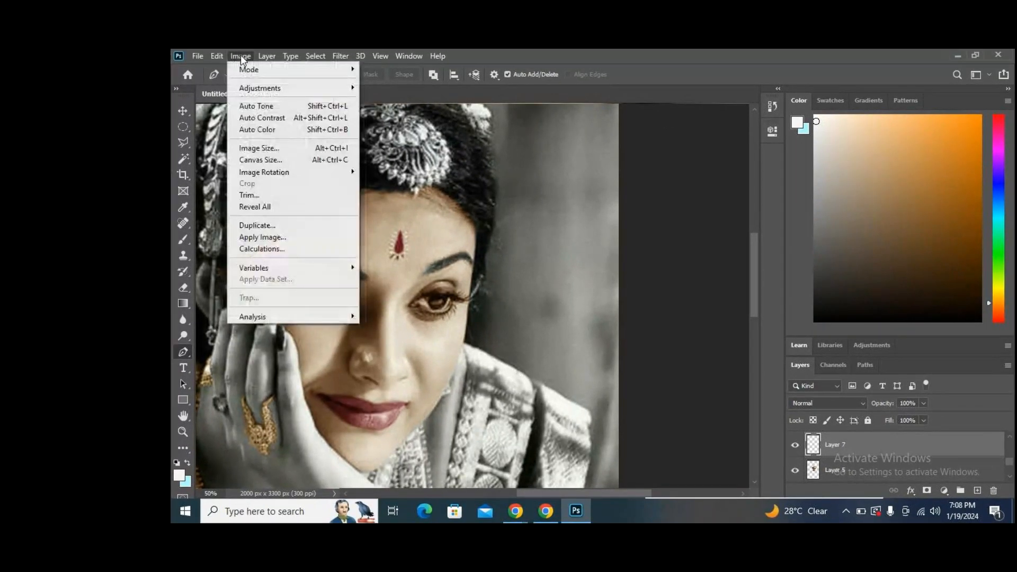
mouse_move(259, 88)
left_click(432, 156)
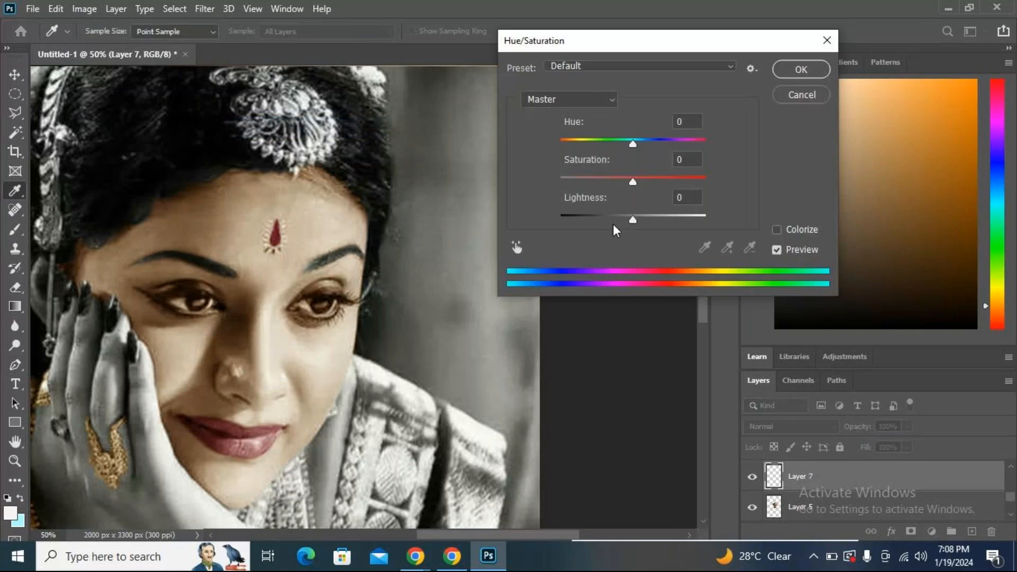
left_click_drag(631, 221, 622, 222)
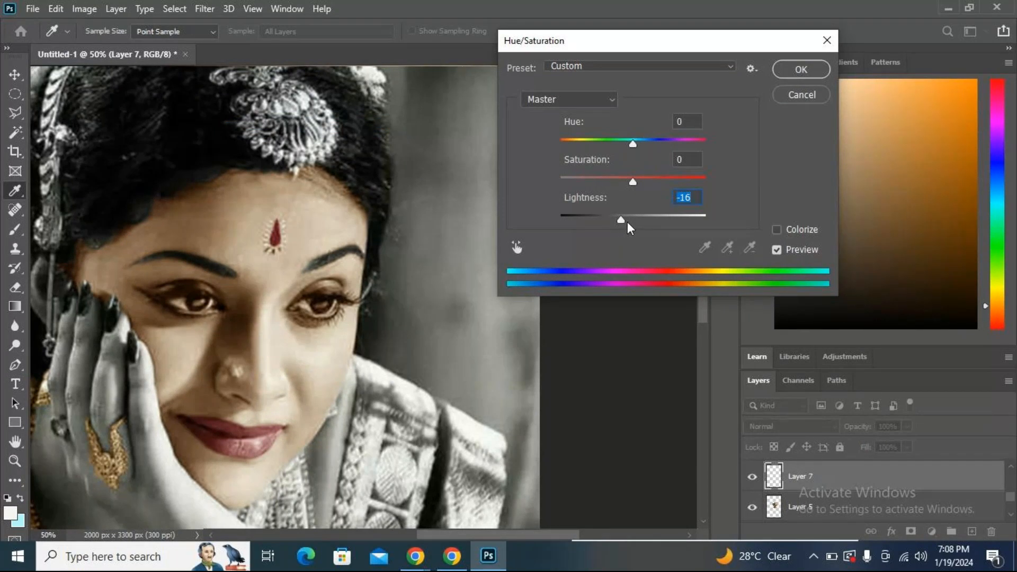
left_click_drag(619, 221, 619, 223)
left_click_drag(618, 222, 617, 222)
left_click(790, 71)
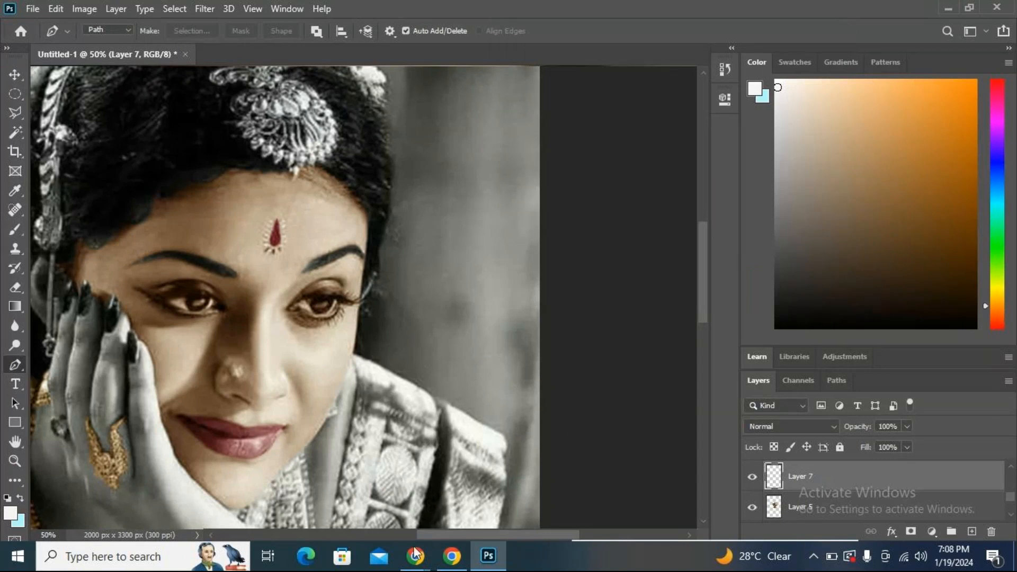
Switch to the GoTo meeting in Chrome to mute and unmute the microphone, and return to Photoshop.
mouse_move(417, 560)
left_click(449, 510)
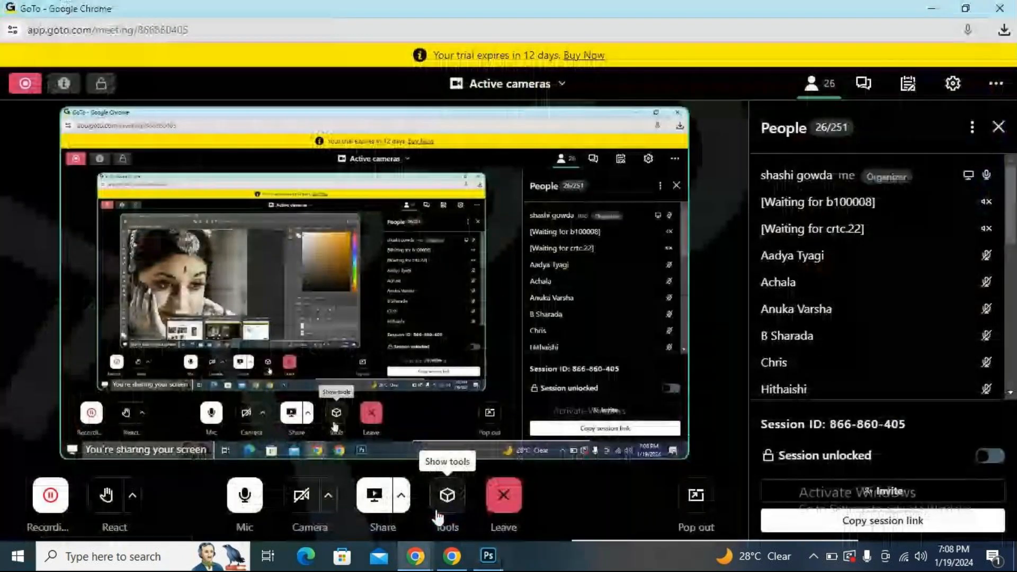
left_click(252, 497)
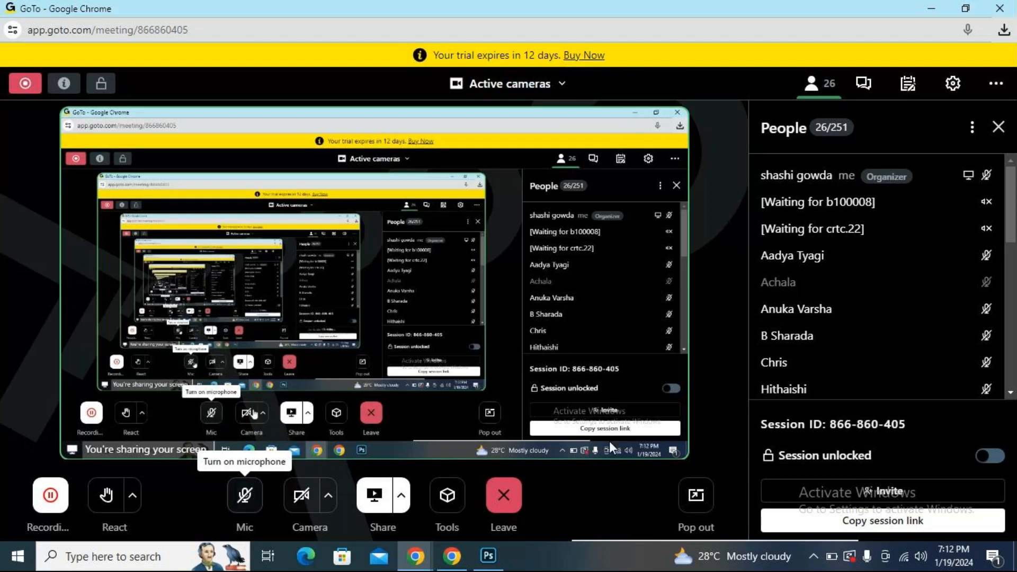
left_click(255, 495)
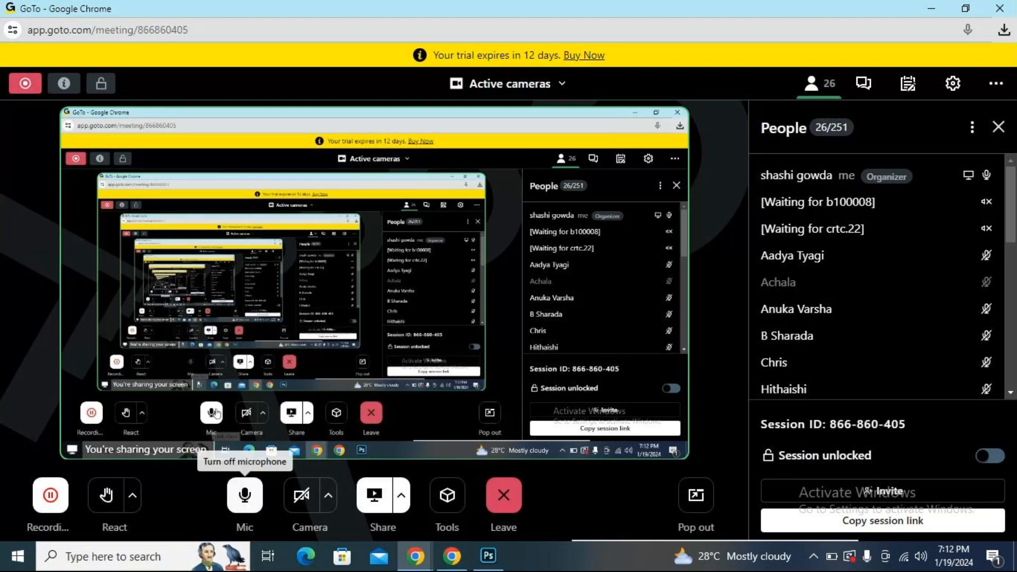
left_click(488, 556)
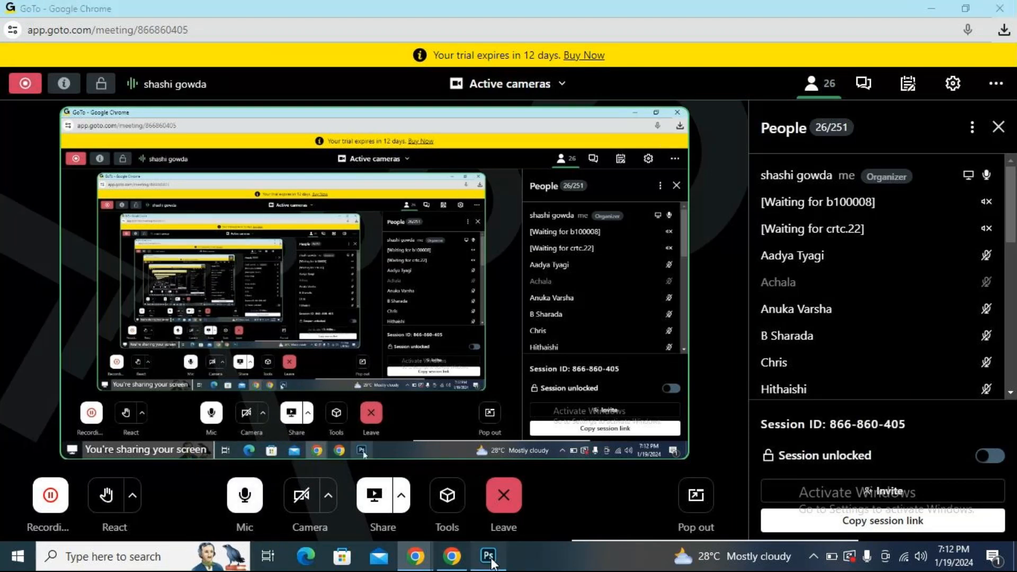
With the photo layer below Layer 5 active, trace a closed curved path around the iris of the eye nearest the hand.
scroll(243, 341, "down", 3)
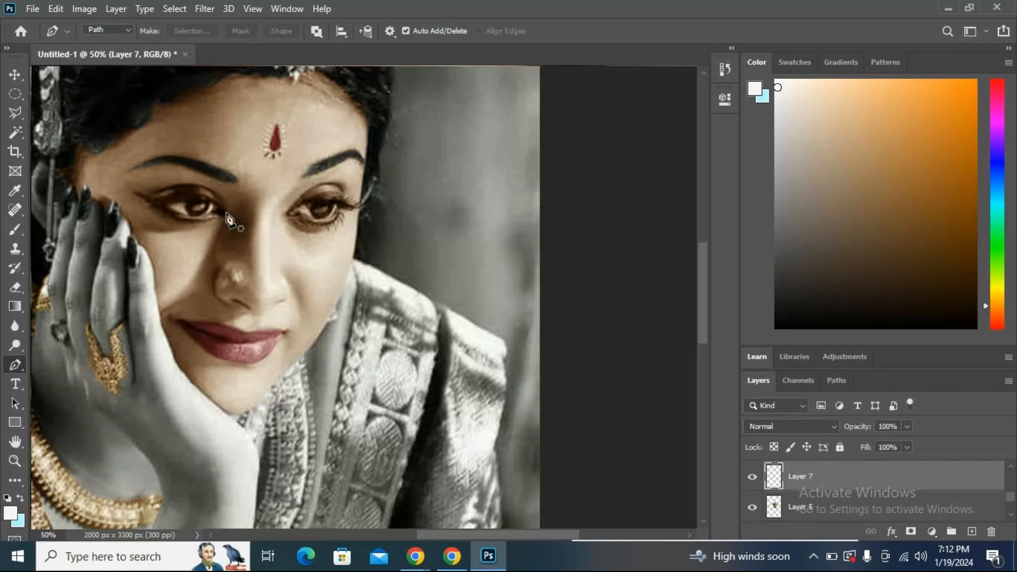
key("ctrl+plus")
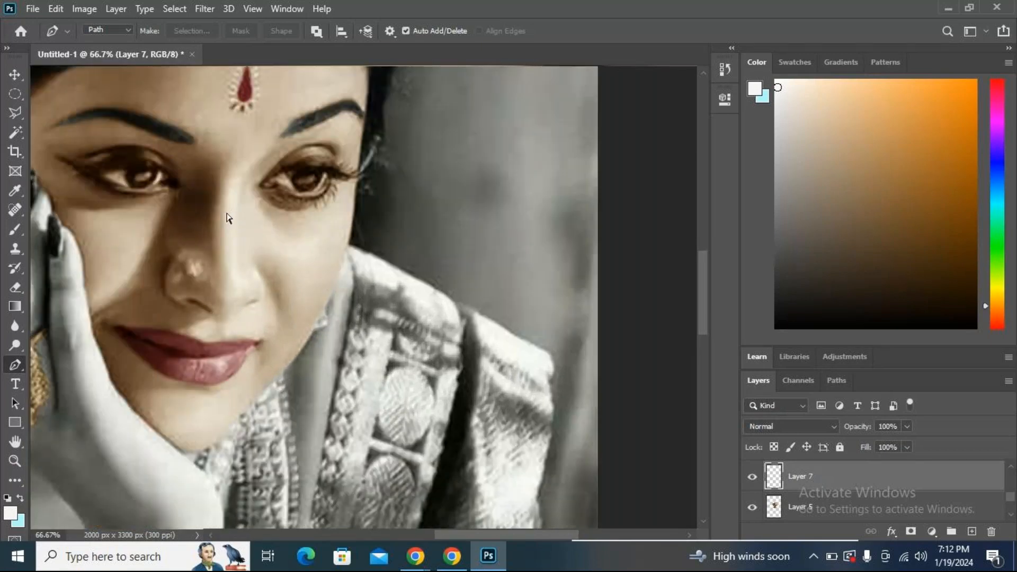
key("ctrl+plus")
left_click_drag(194, 214, 544, 293)
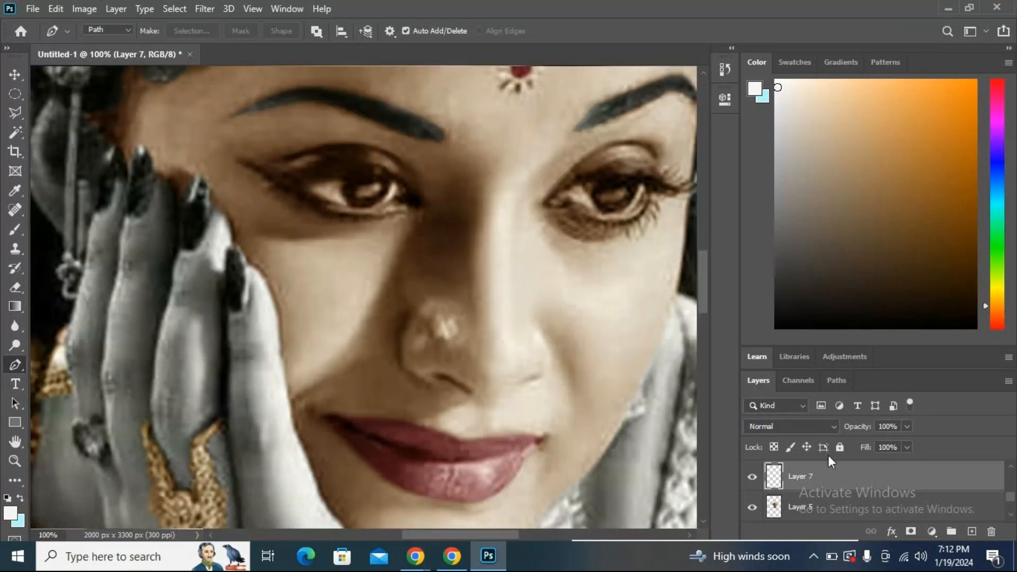
scroll(878, 496, "down", 1)
scroll(858, 484, "up", 1)
scroll(839, 475, "down", 1)
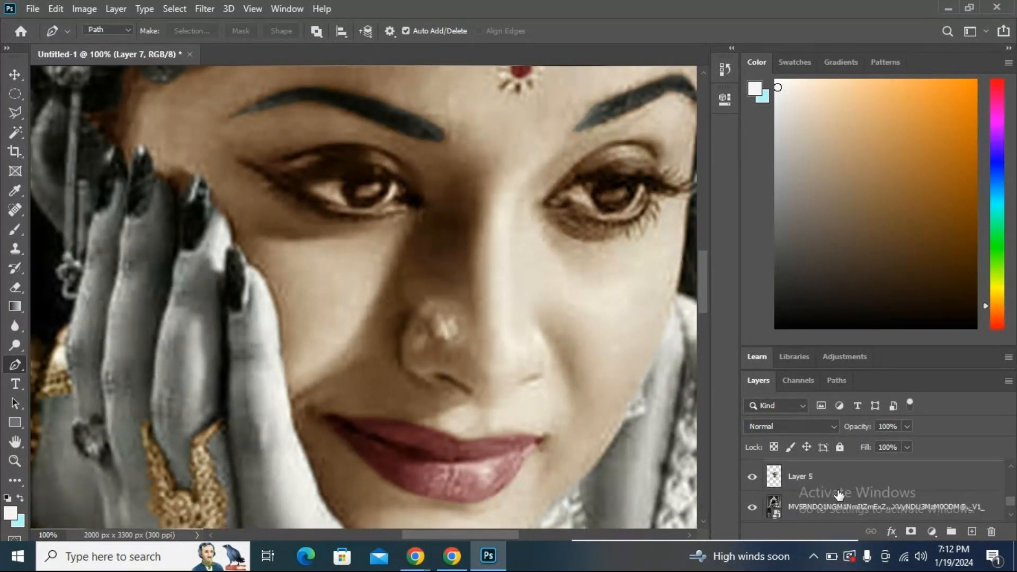
left_click(850, 502)
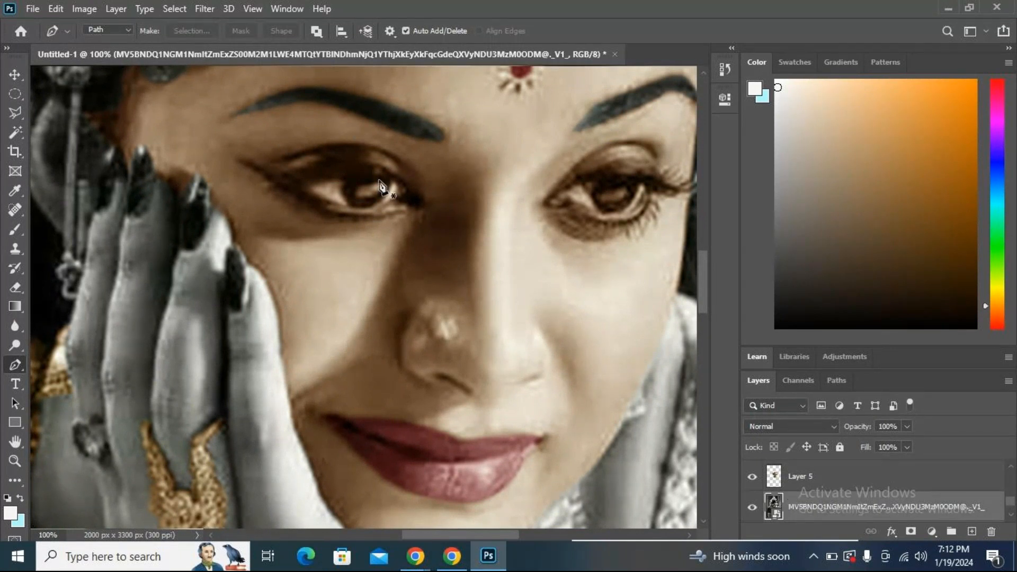
key("ctrl+plus")
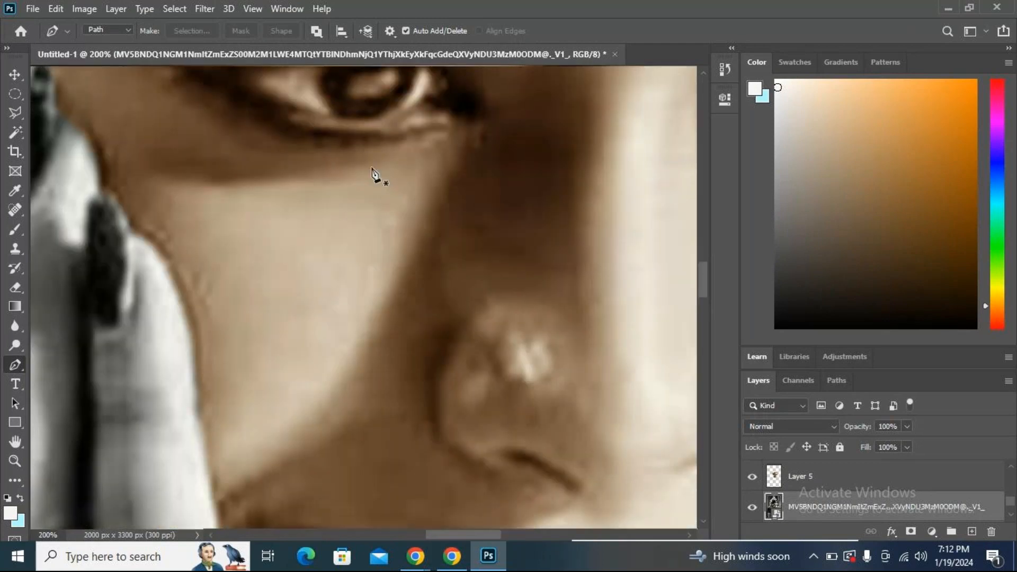
left_click_drag(349, 162, 404, 415)
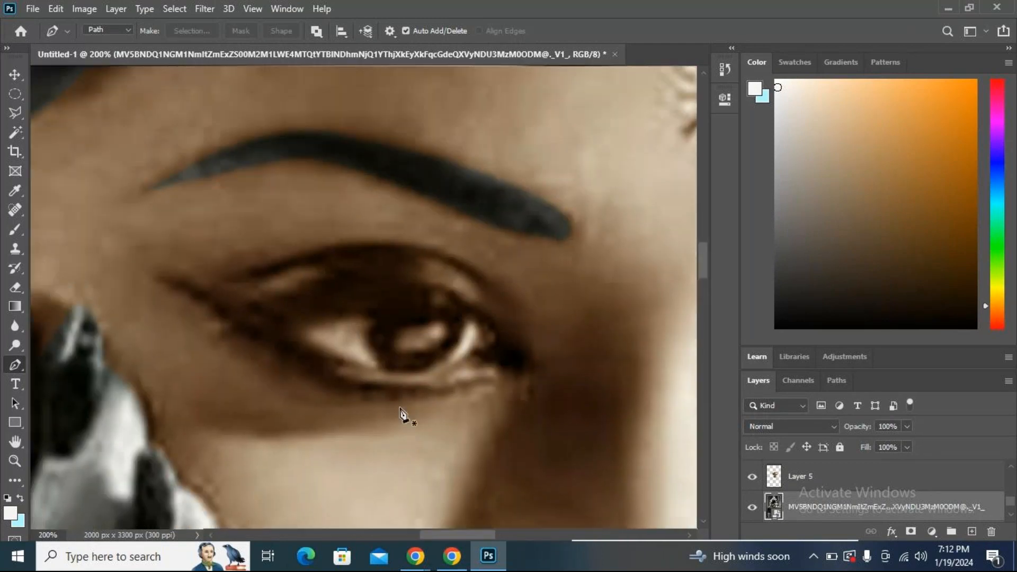
left_click(418, 303)
left_click_drag(381, 363, 426, 402)
left_click(381, 364, "alt")
left_click_drag(454, 347, 480, 304)
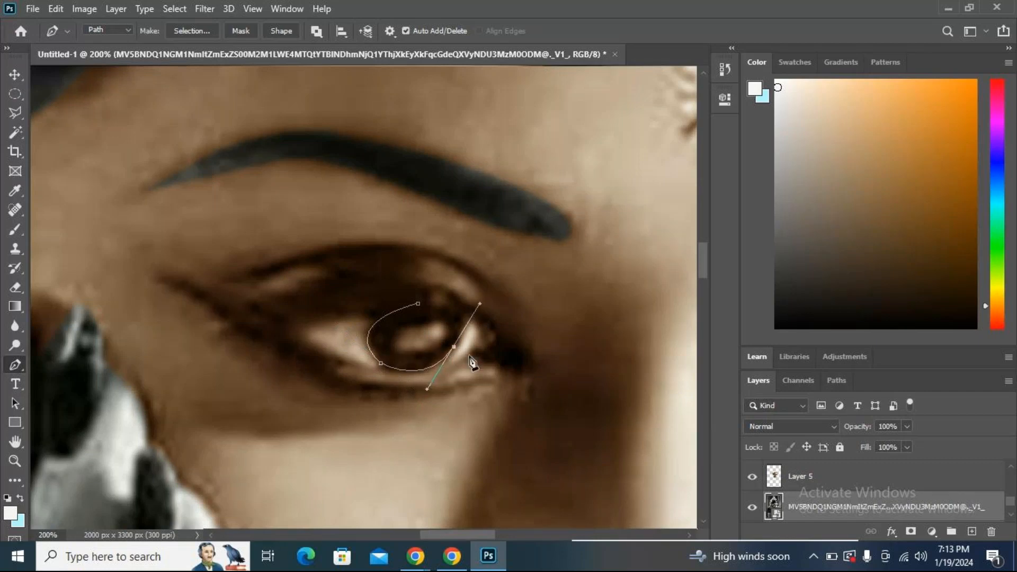
left_click(454, 348, "alt")
left_click_drag(419, 305, 357, 313)
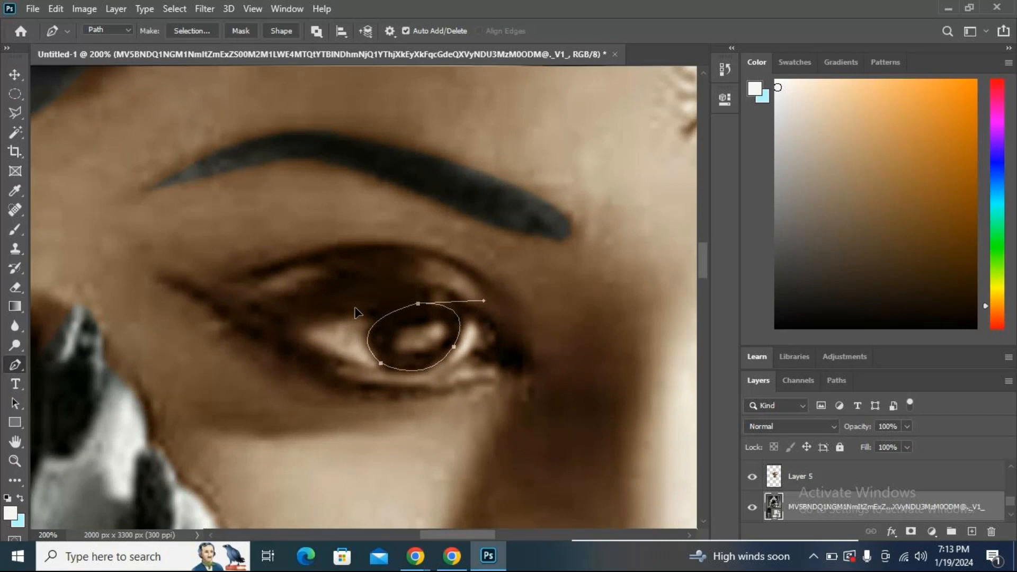
Convert the iris path to a new anti-aliased selection with a 1-pixel feather and copy it to its own layer directly above Layer 5.
left_click(194, 31)
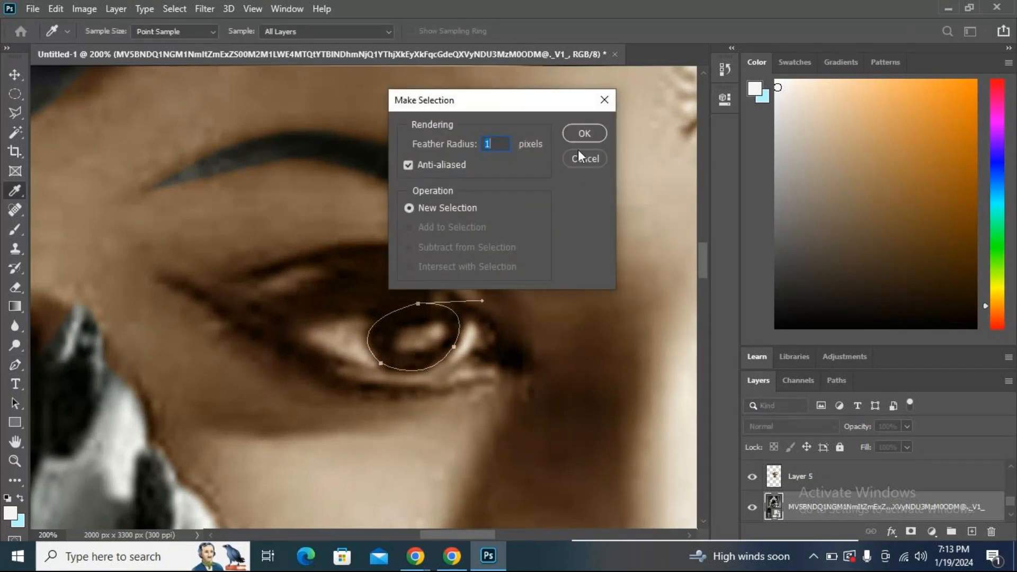
left_click(585, 133)
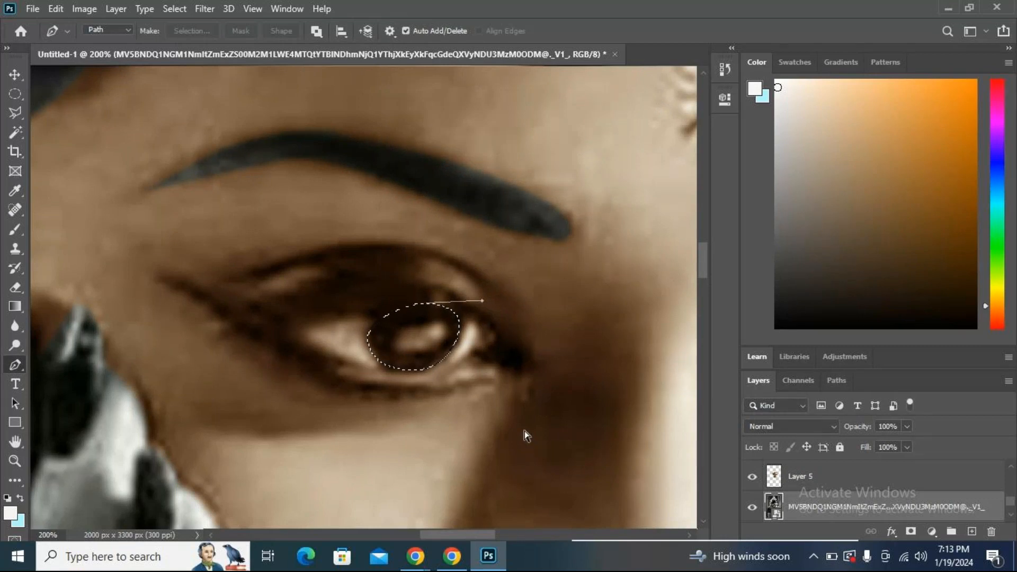
key("ctrl+j")
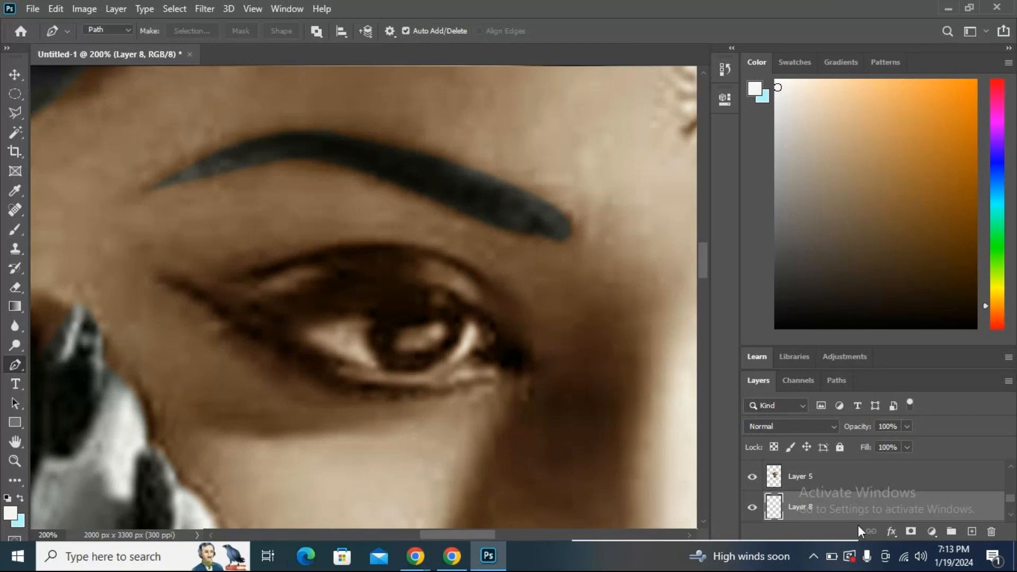
left_click_drag(811, 471, 812, 509)
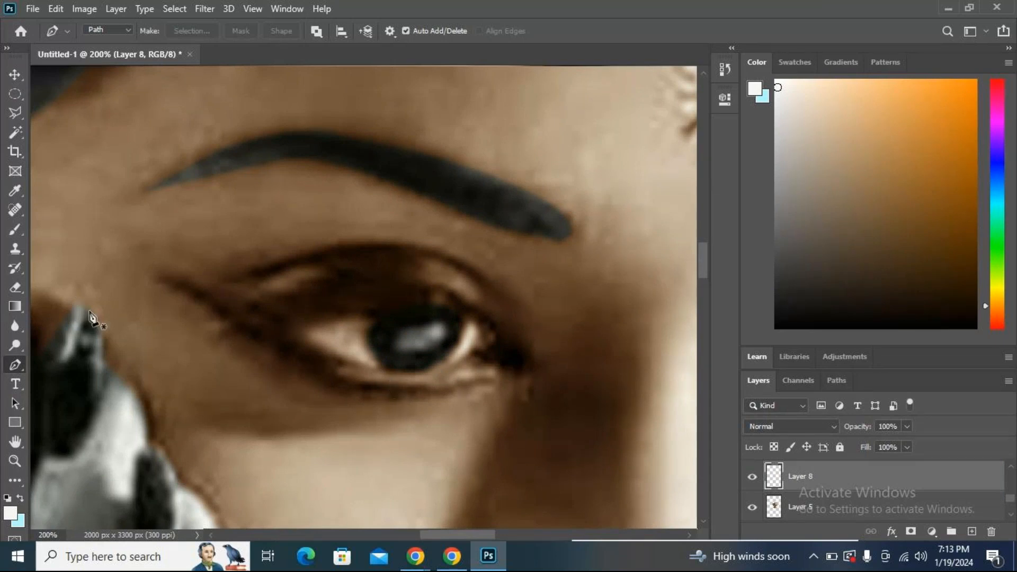
left_click(81, 9)
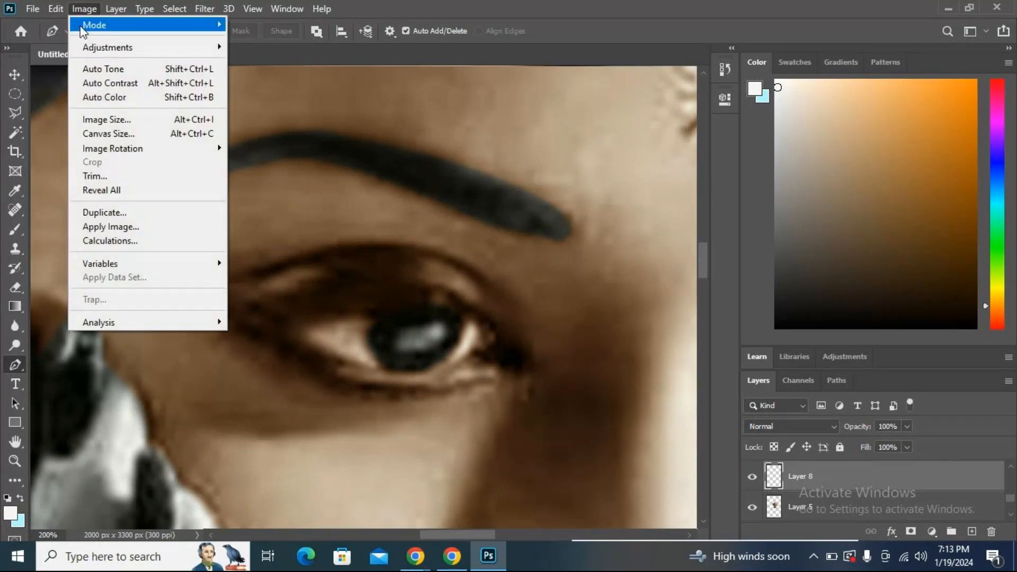
mouse_move(89, 46)
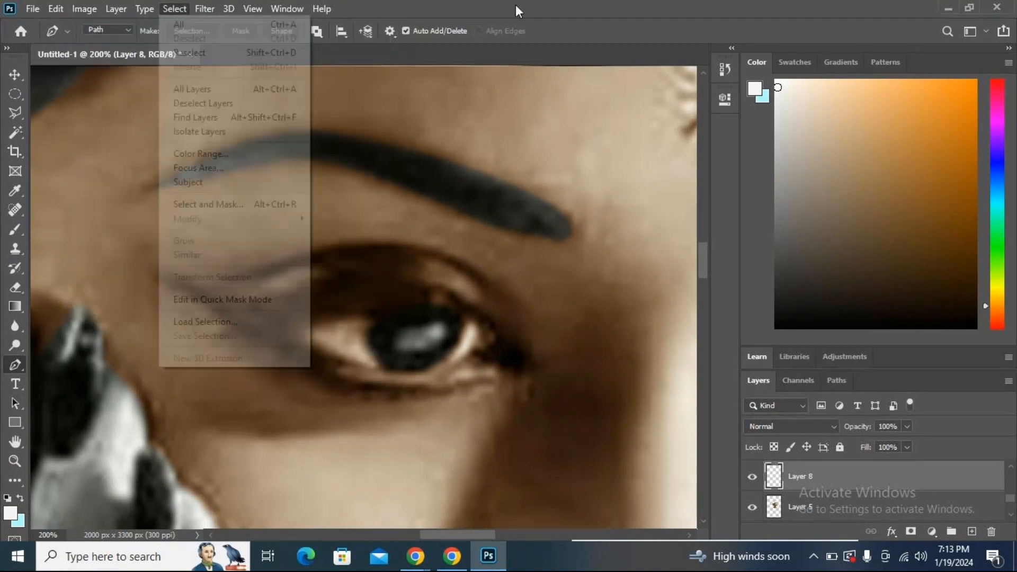
left_click(594, 141)
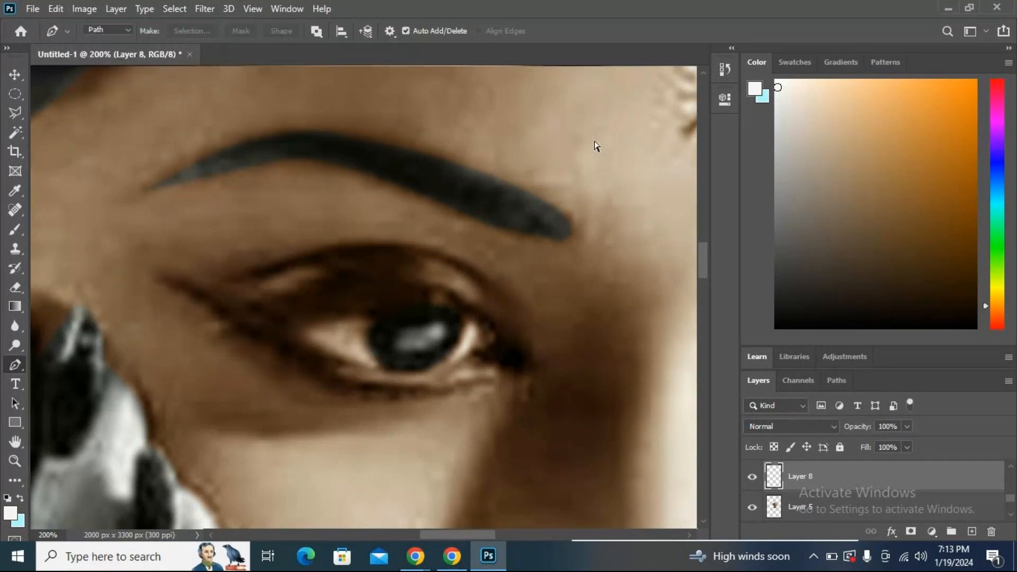
Darken the copied iris layer with Hue/Saturation, setting Lightness to -21.
key("ctrl+minus")
key("ctrl+minus")
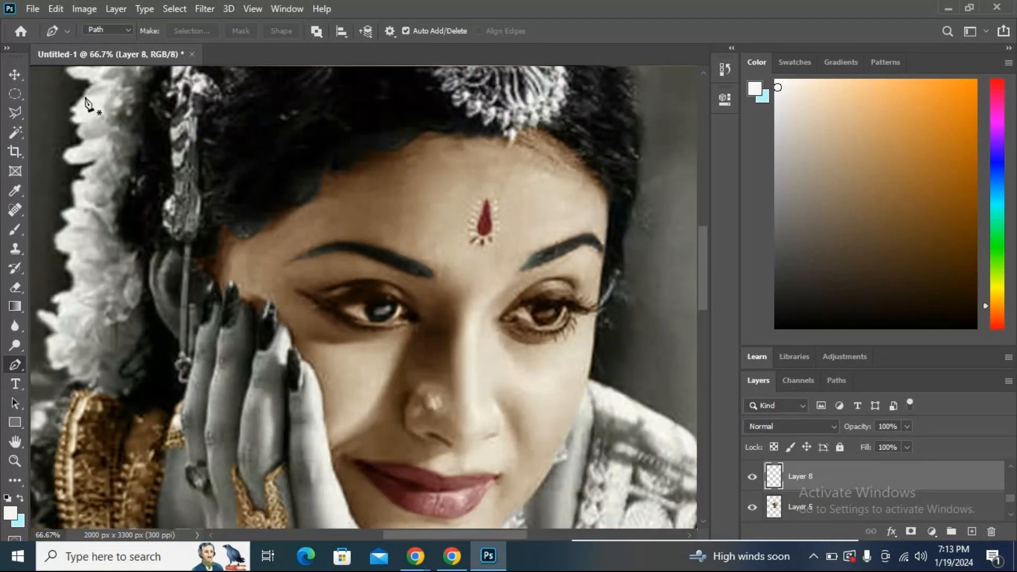
left_click(83, 9)
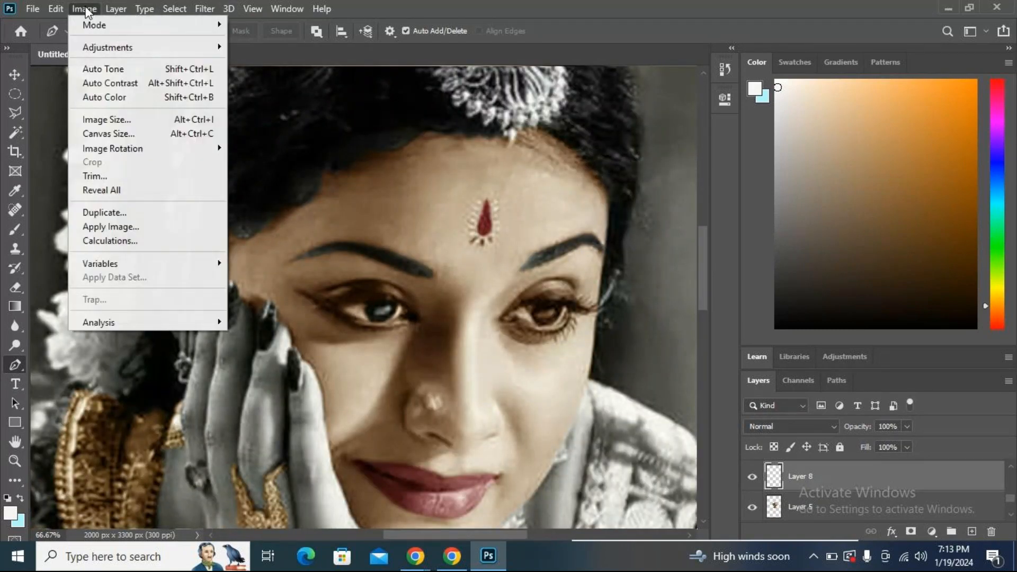
mouse_move(93, 46)
left_click(278, 125)
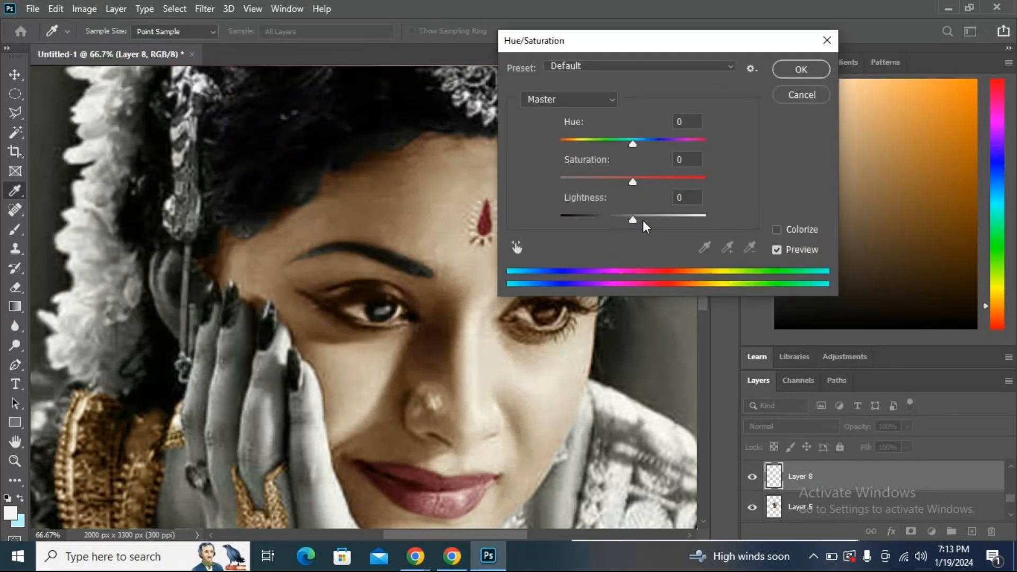
left_click_drag(629, 216, 617, 220)
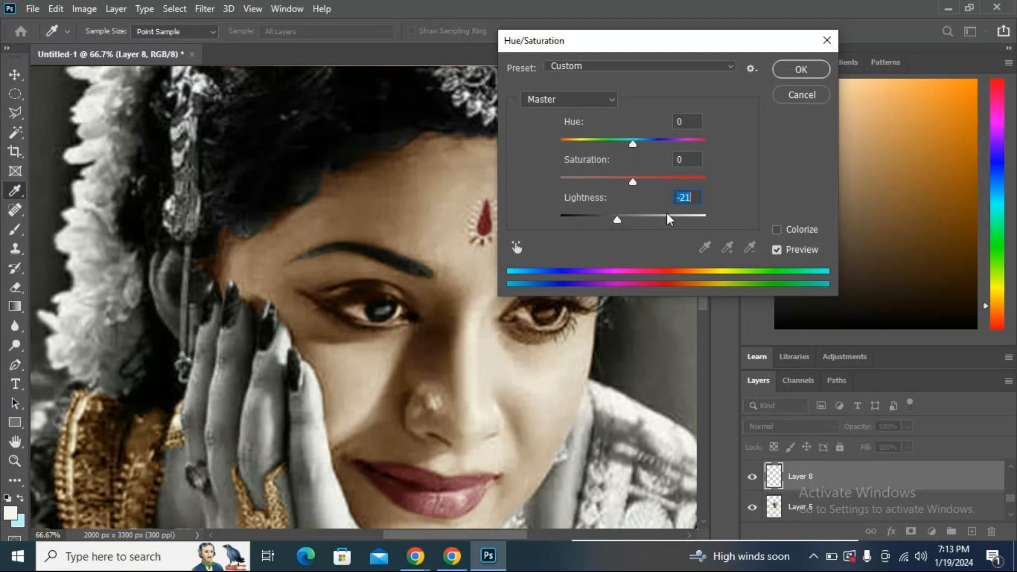
left_click(789, 71)
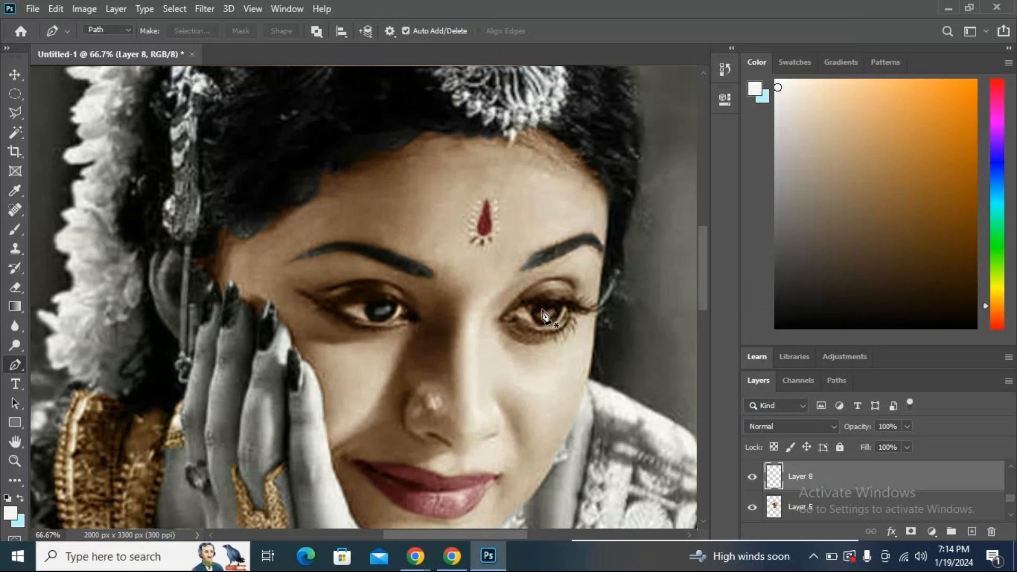
Trace a path from the other iris's upper inner edge around its lower edge to the upper outer edge, removing the last anchor's outgoing handle.
key("ctrl+plus")
key("ctrl+plus")
key("ctrl+plus")
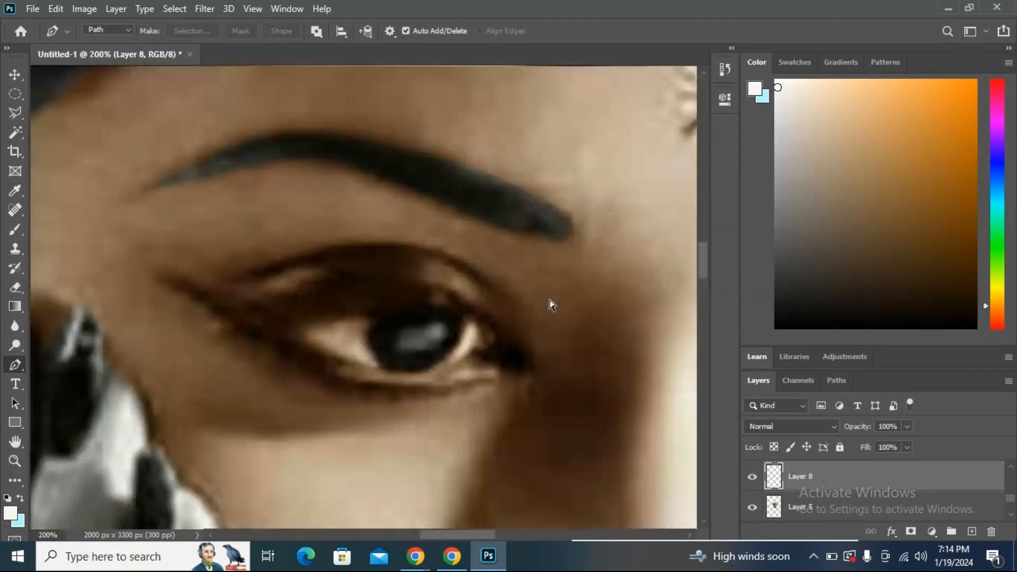
mouse_move(511, 257)
left_mouse_down()
mouse_move(341, 196)
mouse_move(91, 259)
left_mouse_up()
left_click_drag(556, 302, 170, 231)
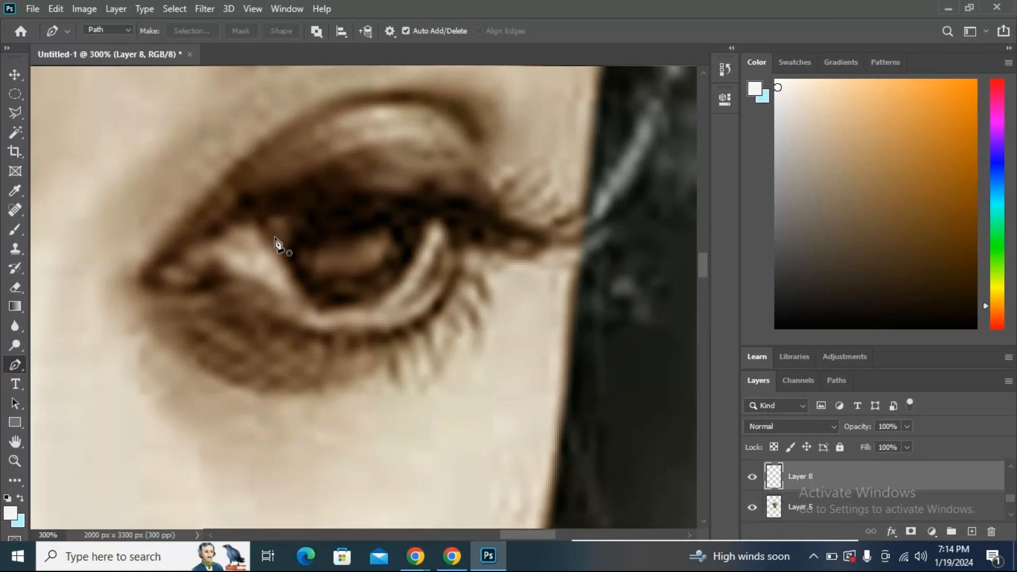
left_click(306, 211)
left_click_drag(352, 305, 418, 309)
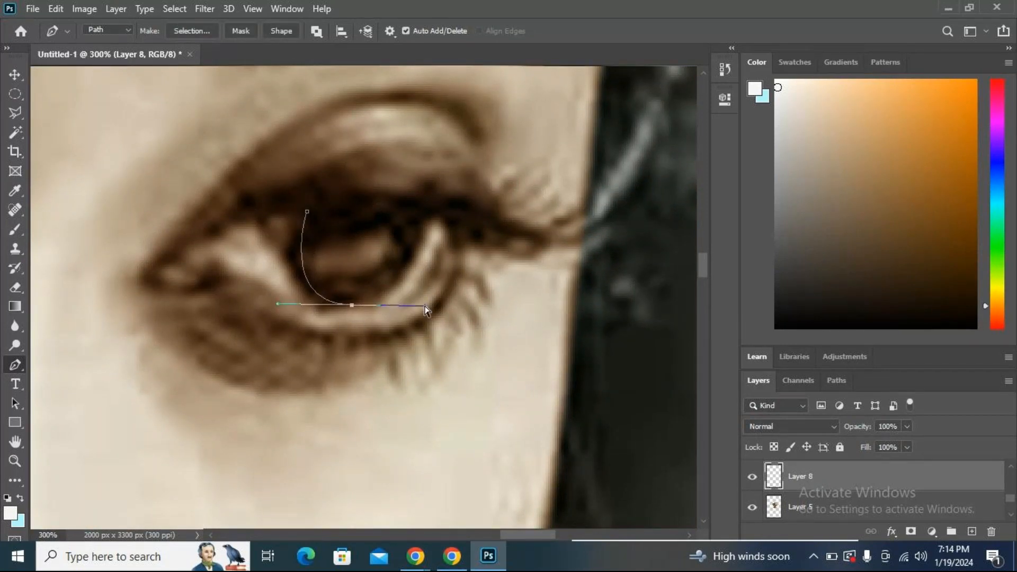
key("ctrl+z")
left_click_drag(285, 253, 289, 265)
left_click(285, 253, "alt")
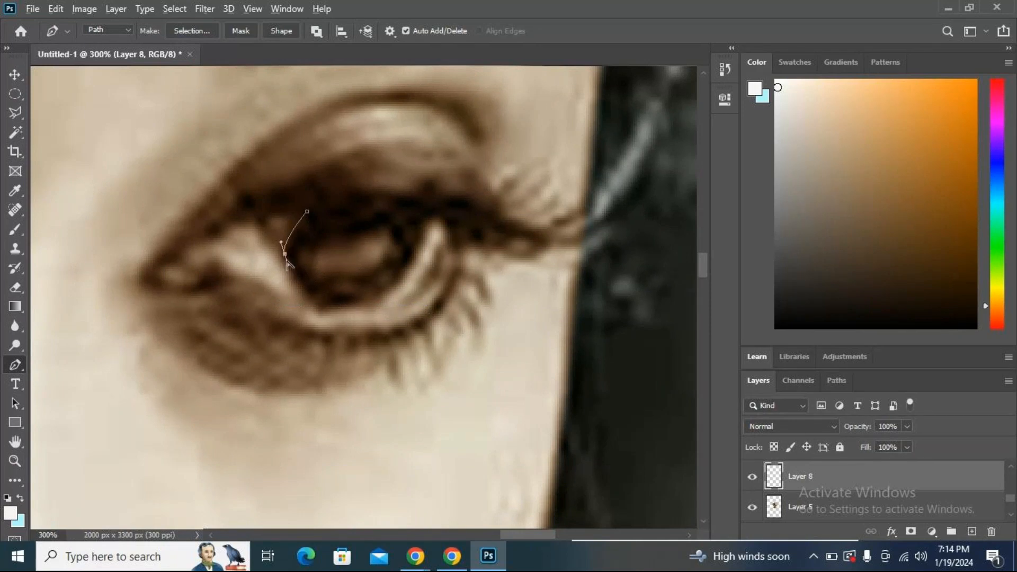
left_click(313, 306)
left_click_drag(425, 225, 440, 128)
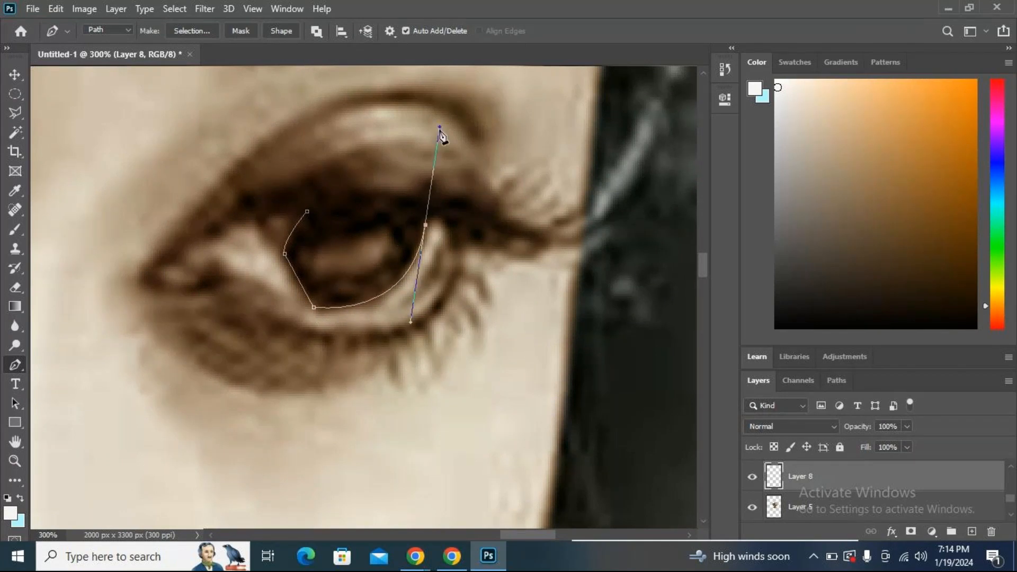
left_click(426, 226)
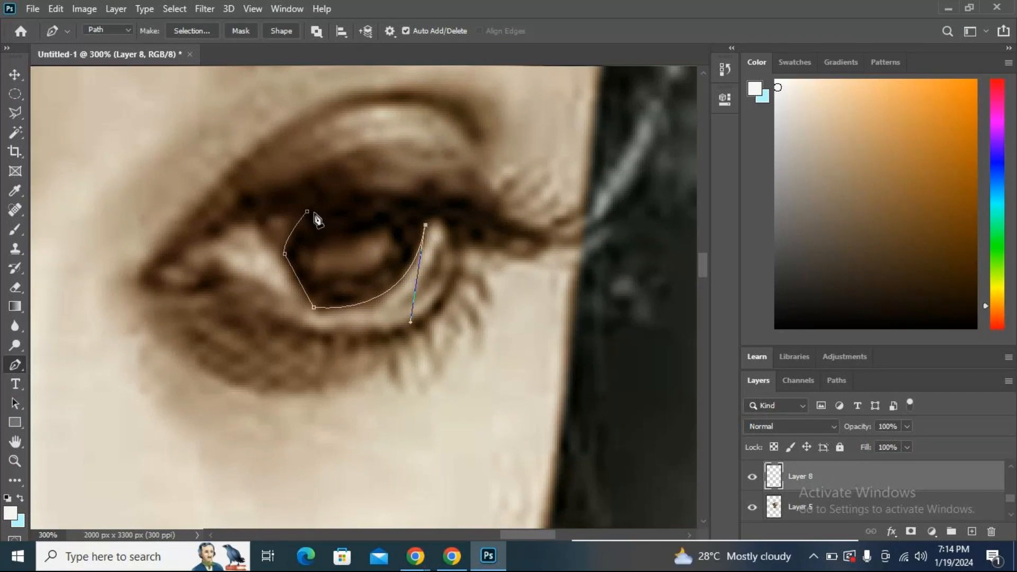
Close the Pen path around the iris with a curved upper edge and make it a selection with a 1-pixel feather.
left_click_drag(308, 212, 257, 228)
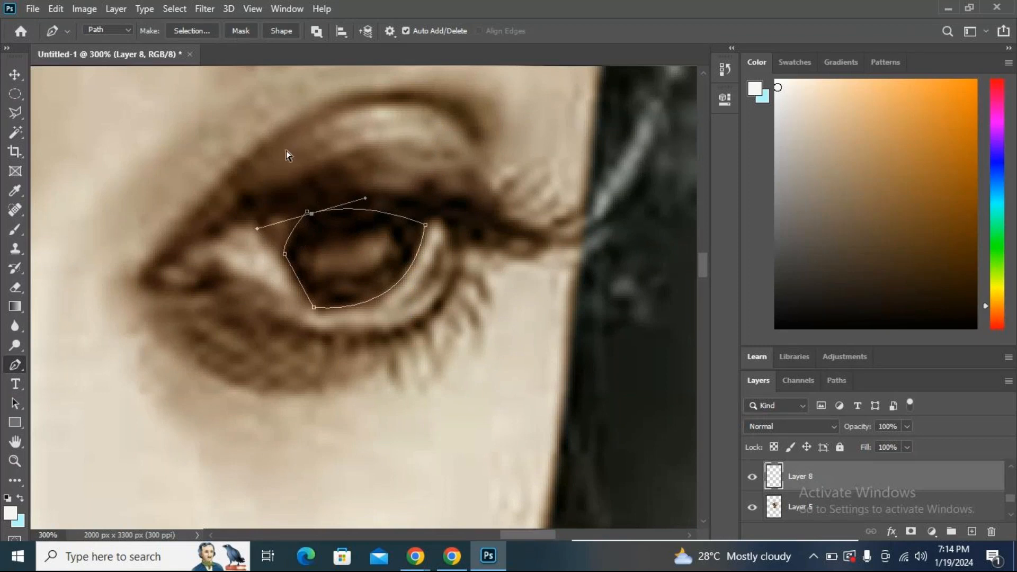
key("ctrl+z")
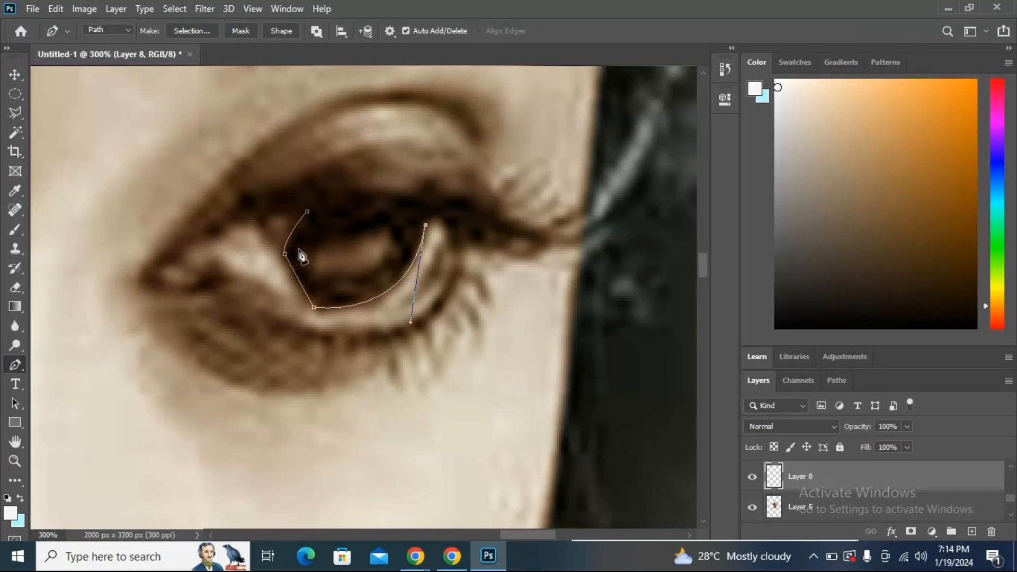
left_click_drag(307, 212, 259, 229)
left_click(199, 30)
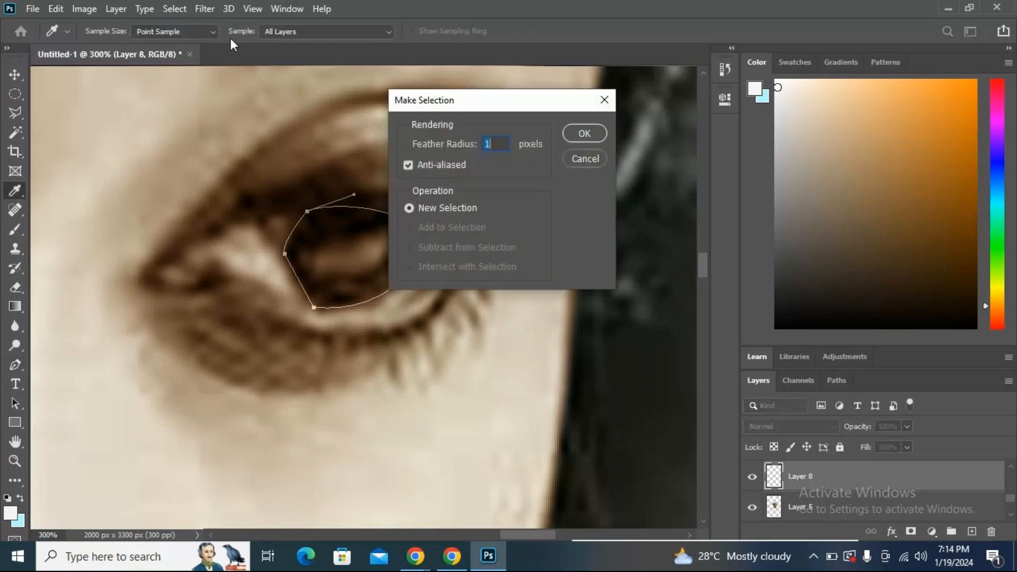
left_click(582, 135)
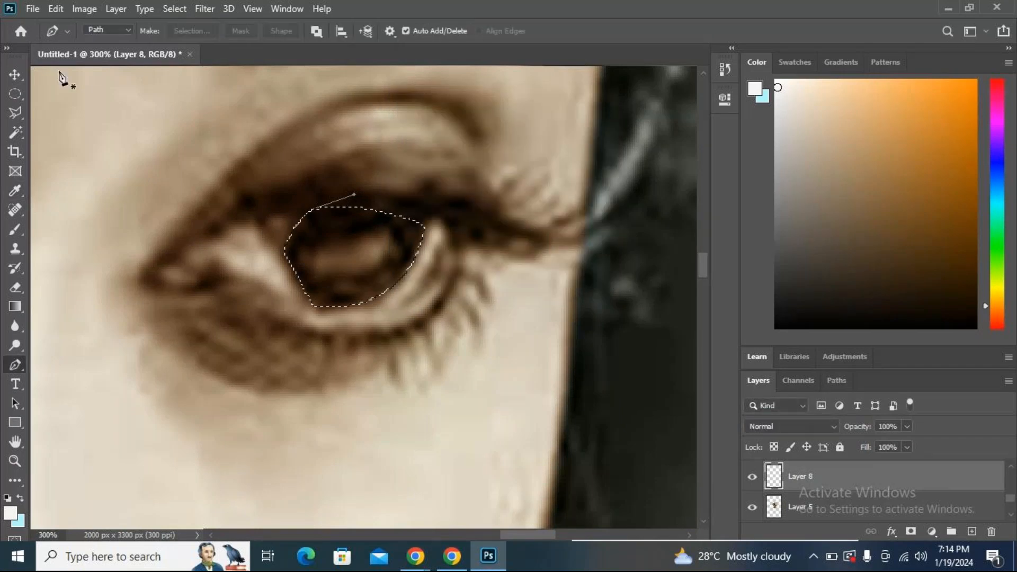
Copy the selected iris from the original black-and-white photo layer to a new layer and place it above Layer 5.
scroll(826, 479, "down", 3)
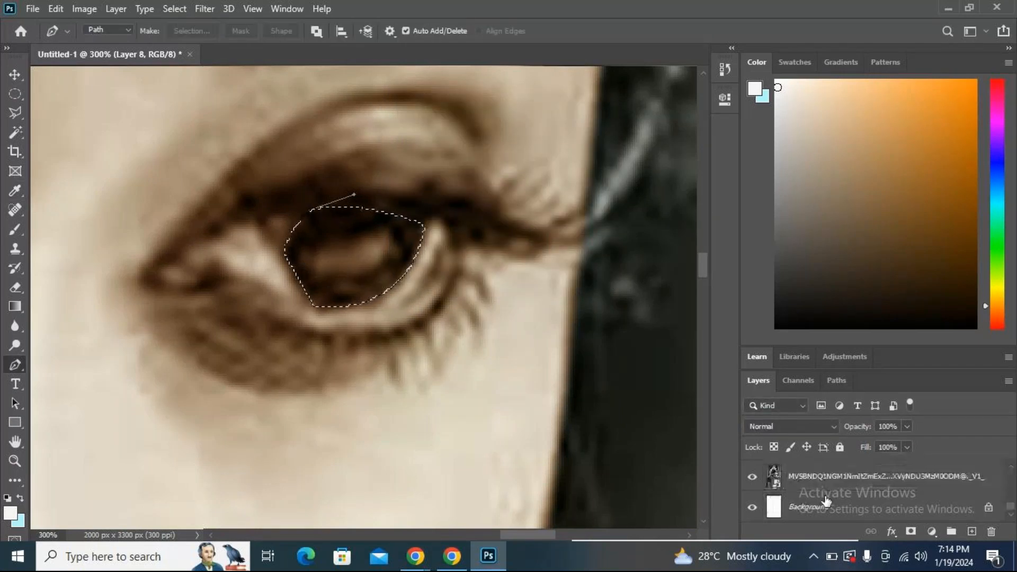
left_click(828, 479)
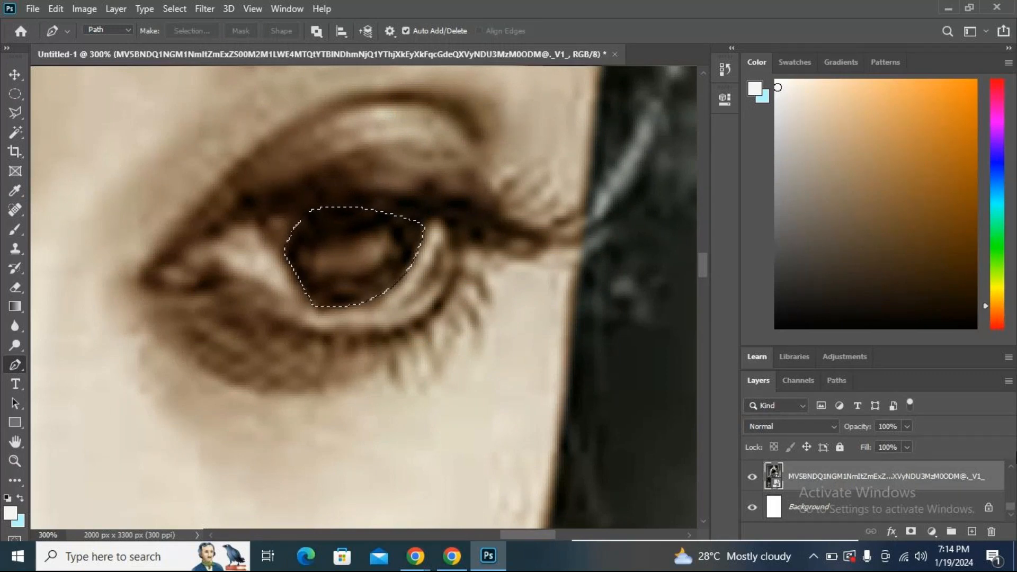
key("ctrl+j")
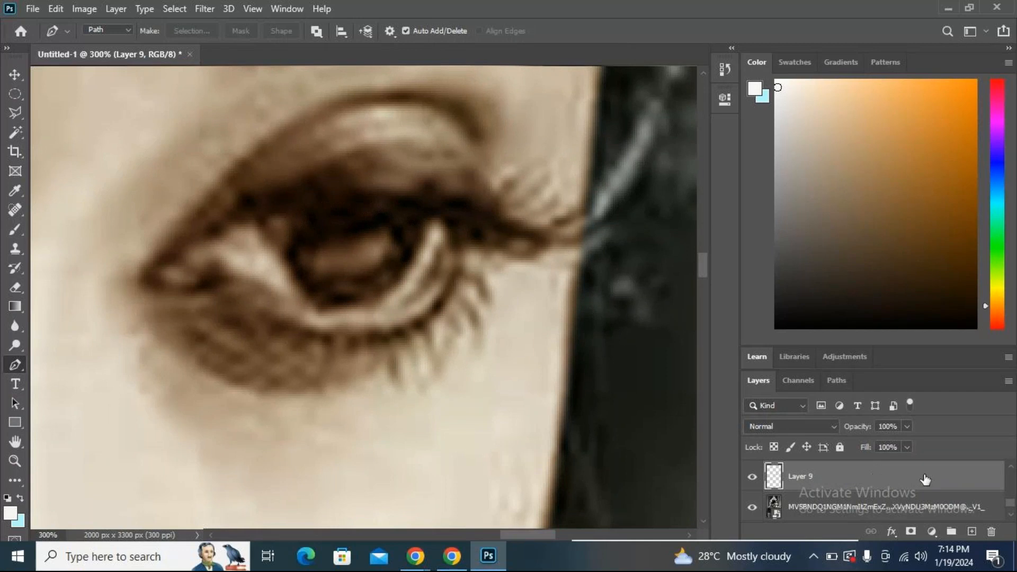
scroll(874, 479, "up", 1)
left_click_drag(830, 511, 837, 467)
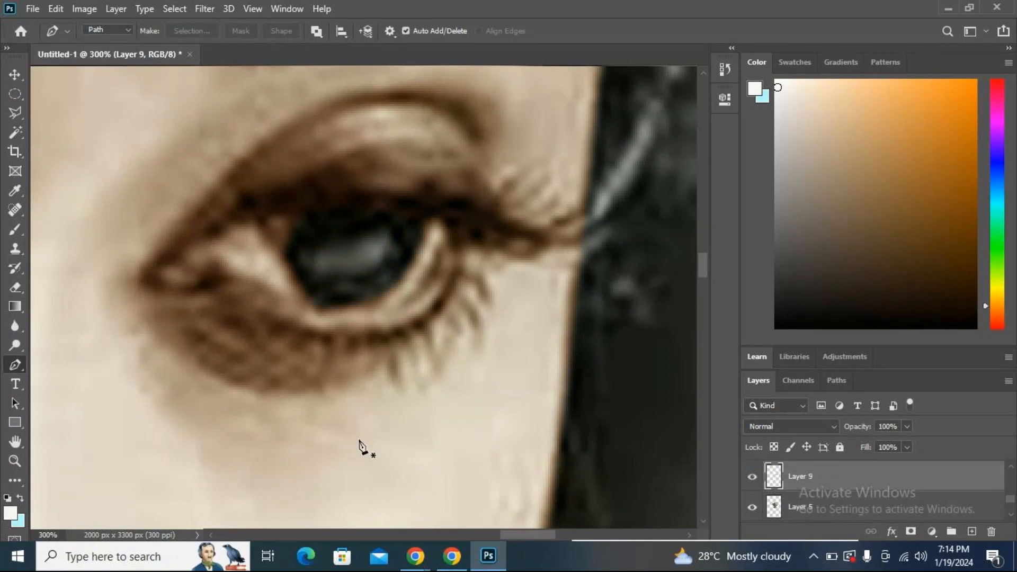
scroll(365, 435, "down", 4)
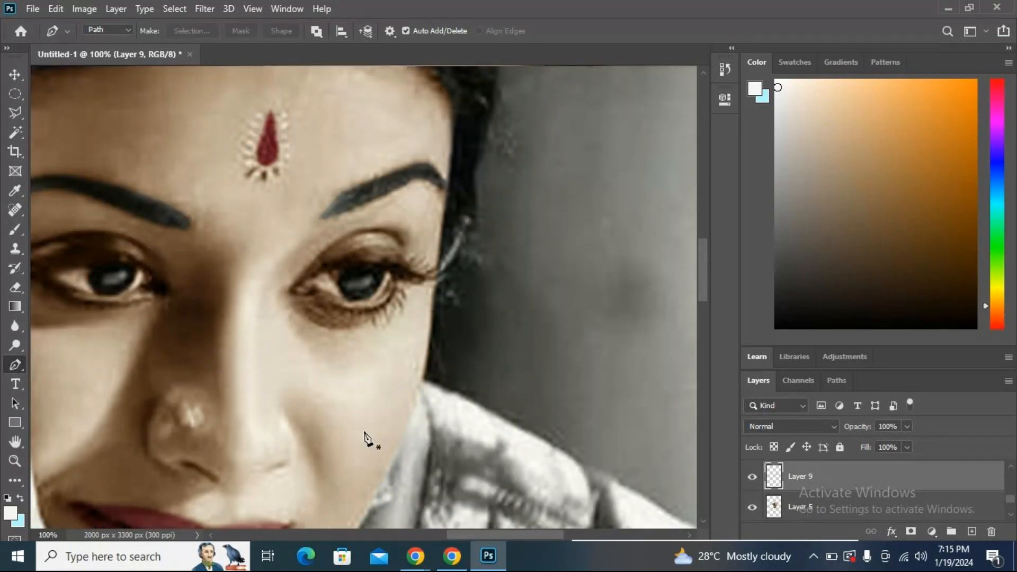
scroll(365, 436, "down", 2)
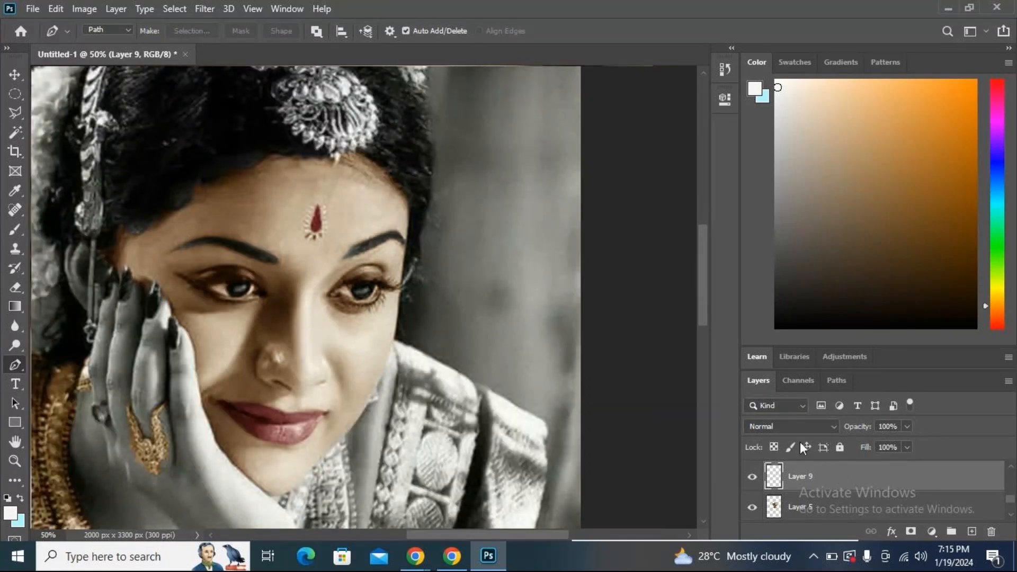
right_click(811, 479)
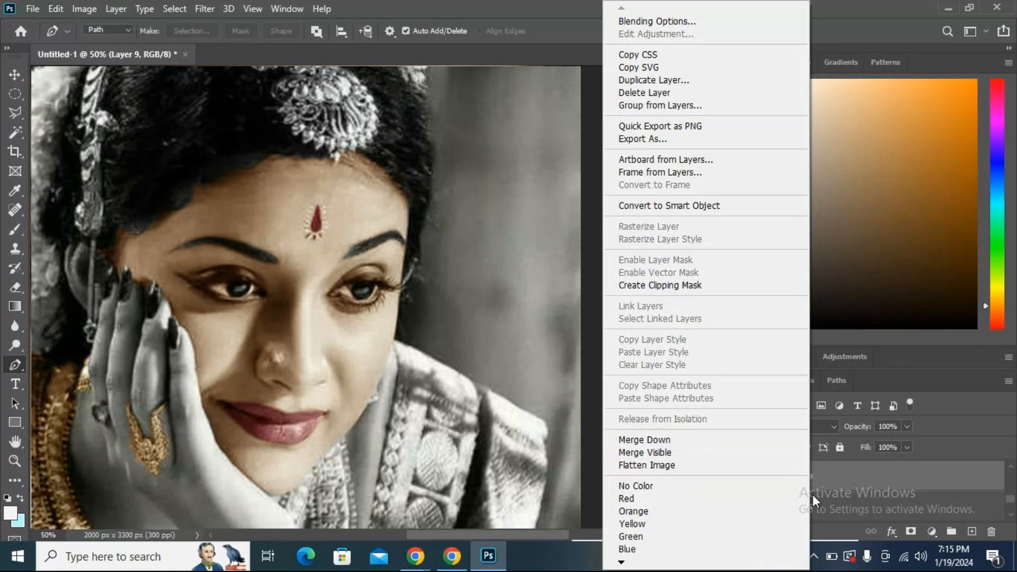
left_click(671, 160)
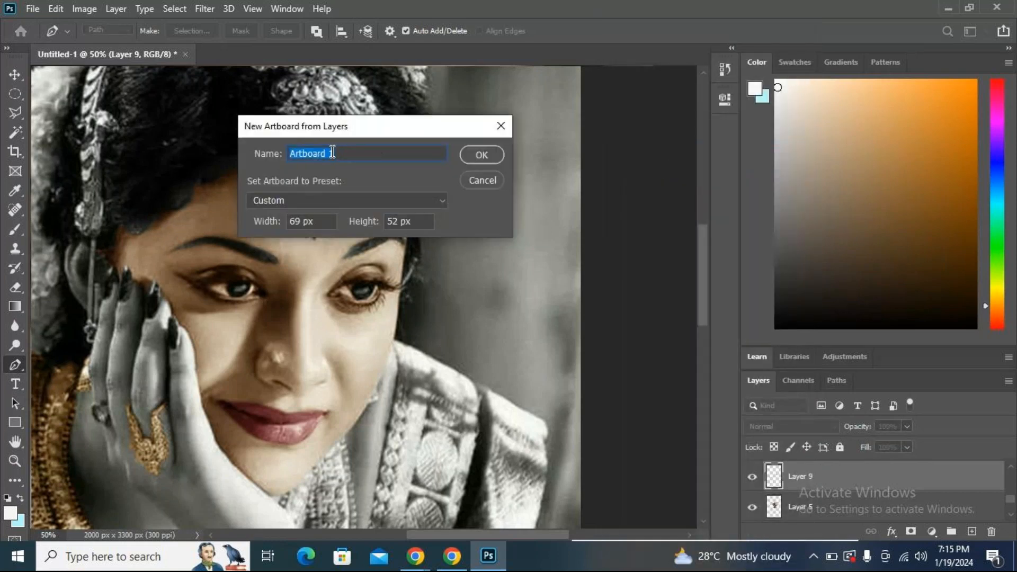
left_click(500, 126)
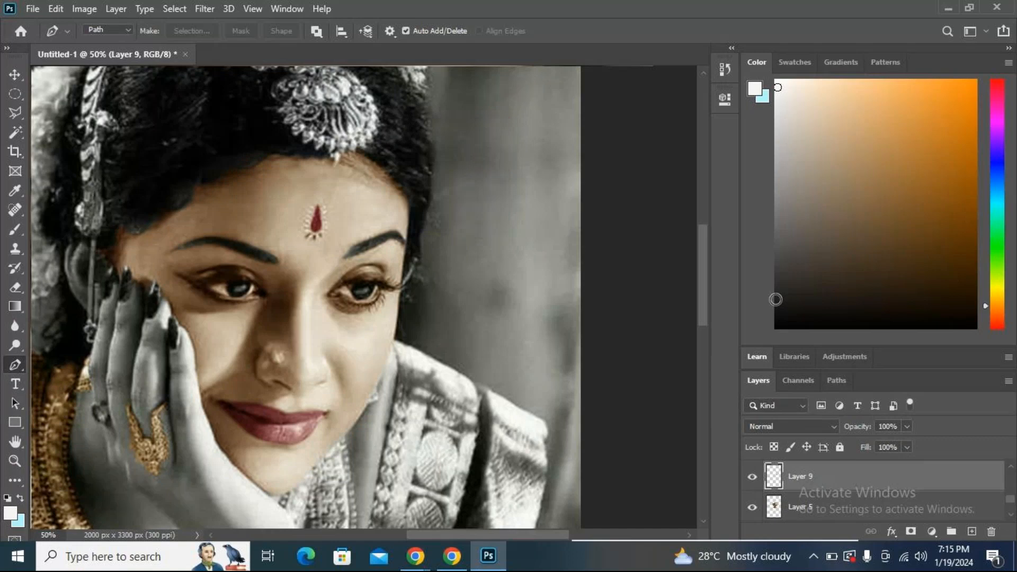
Darken the copied iris layer with Hue/Saturation, setting Lightness to -18.
left_click(94, 9)
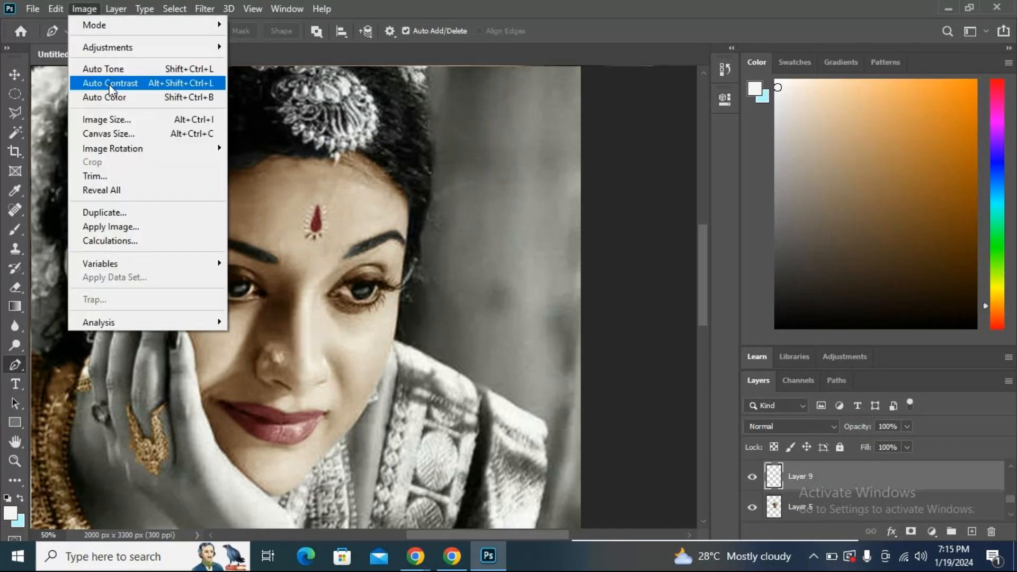
mouse_move(128, 56)
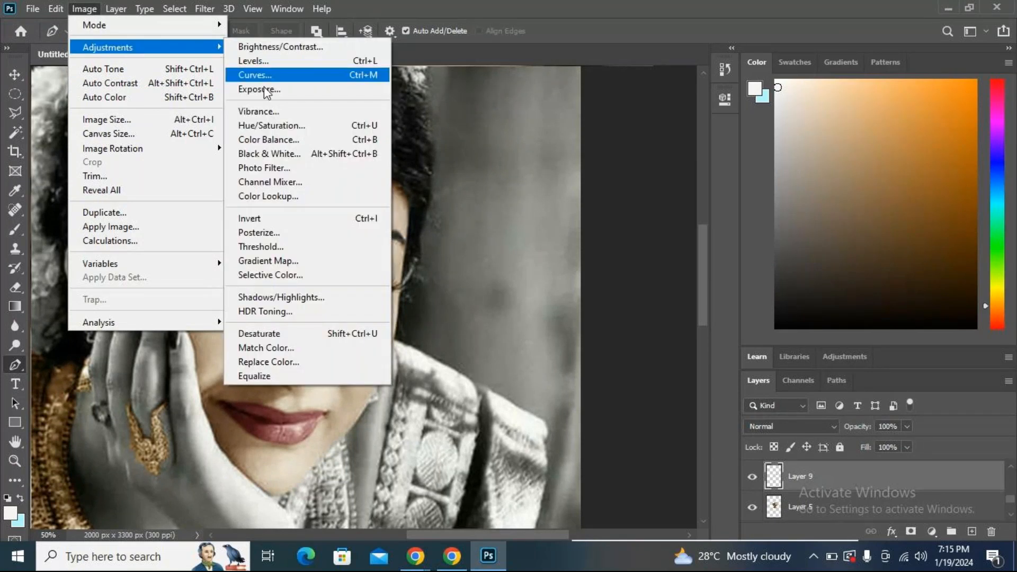
left_click(271, 126)
left_click_drag(634, 218, 620, 218)
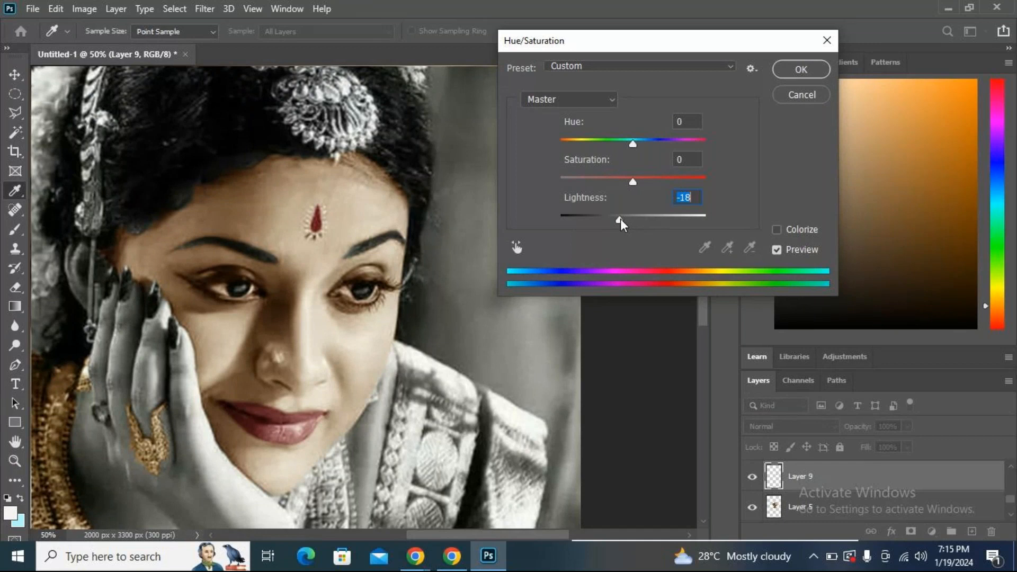
left_click_drag(621, 218, 625, 218)
left_click(800, 68)
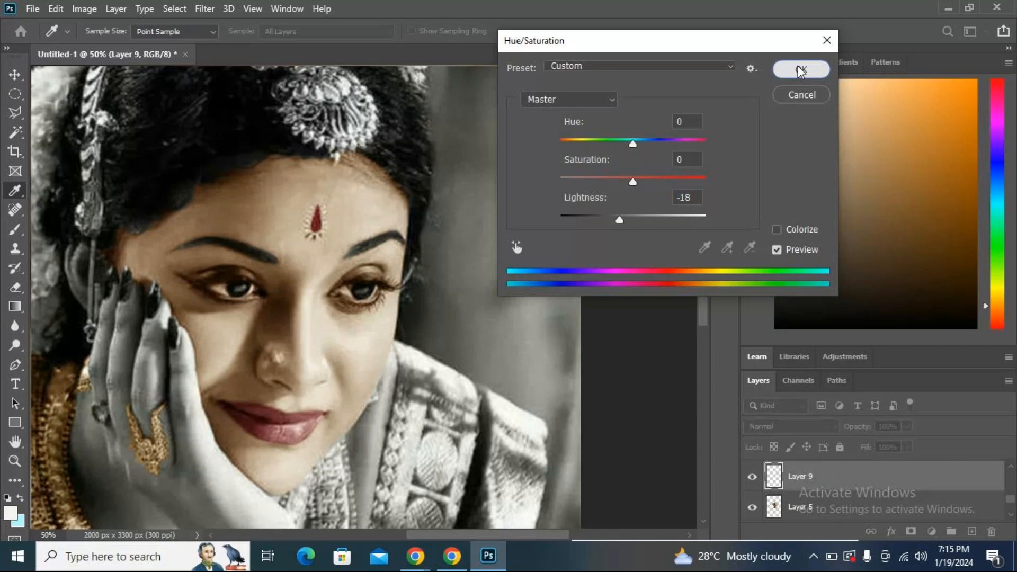
Trace the outer white of the eye nearer the hand with a Pen path and make it a selection with a 1-pixel feather.
key("p")
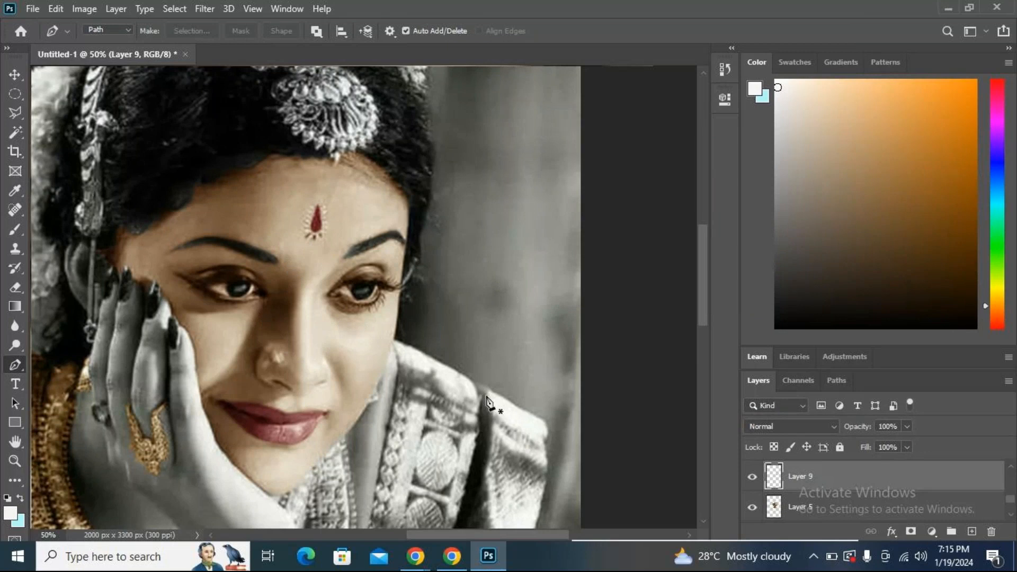
key("ctrl+plus")
key("ctrl+plus")
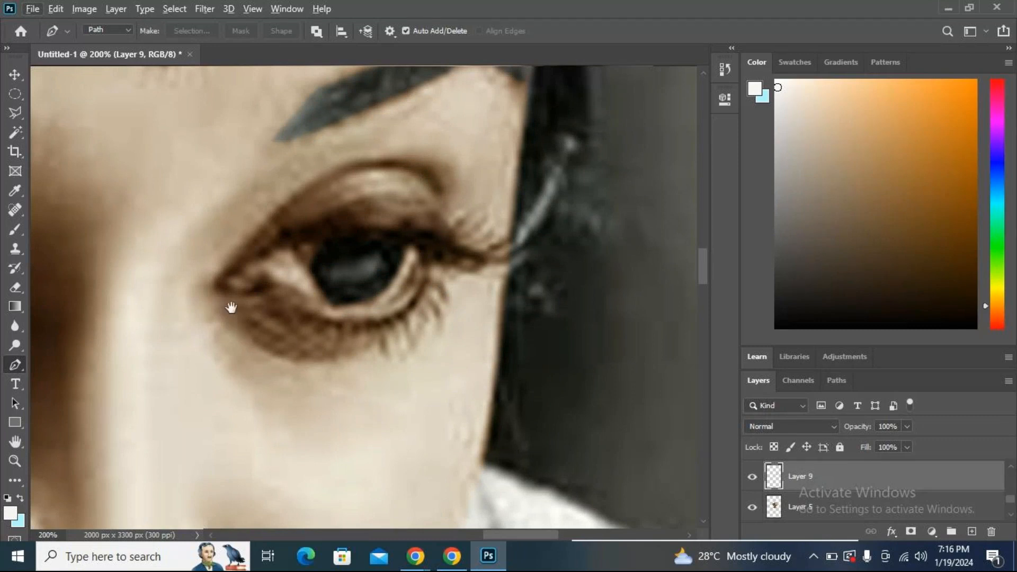
left_click_drag(222, 300, 613, 220)
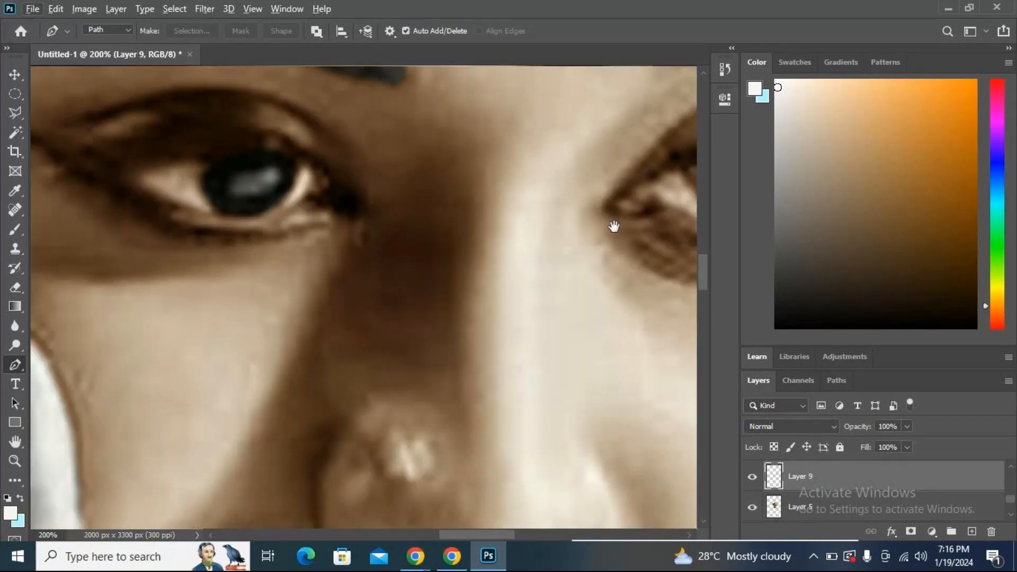
left_click_drag(388, 270, 513, 345)
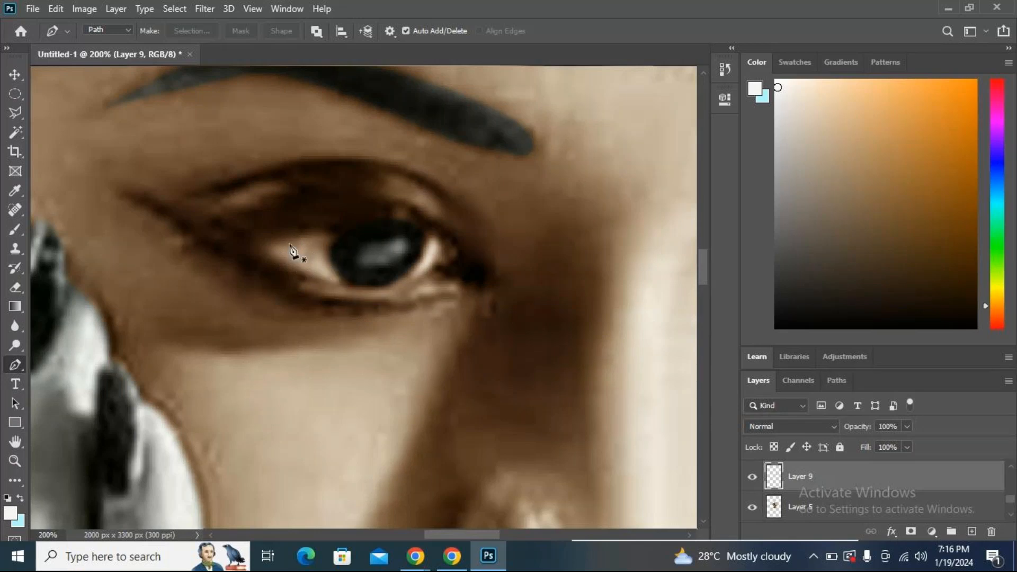
left_click(335, 234)
left_click_drag(347, 284, 382, 306)
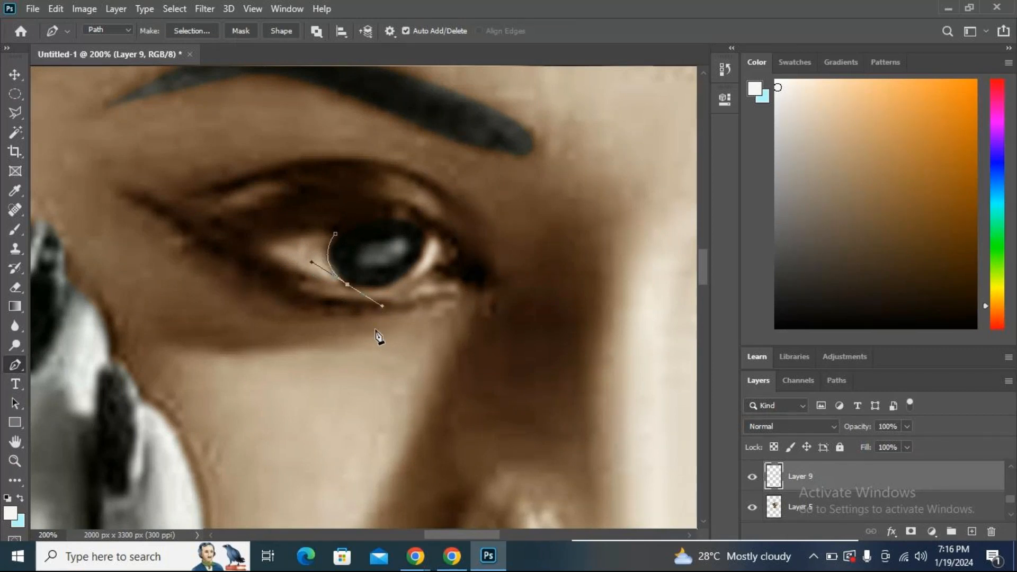
left_click(347, 286, "alt")
left_click_drag(251, 248, 230, 223)
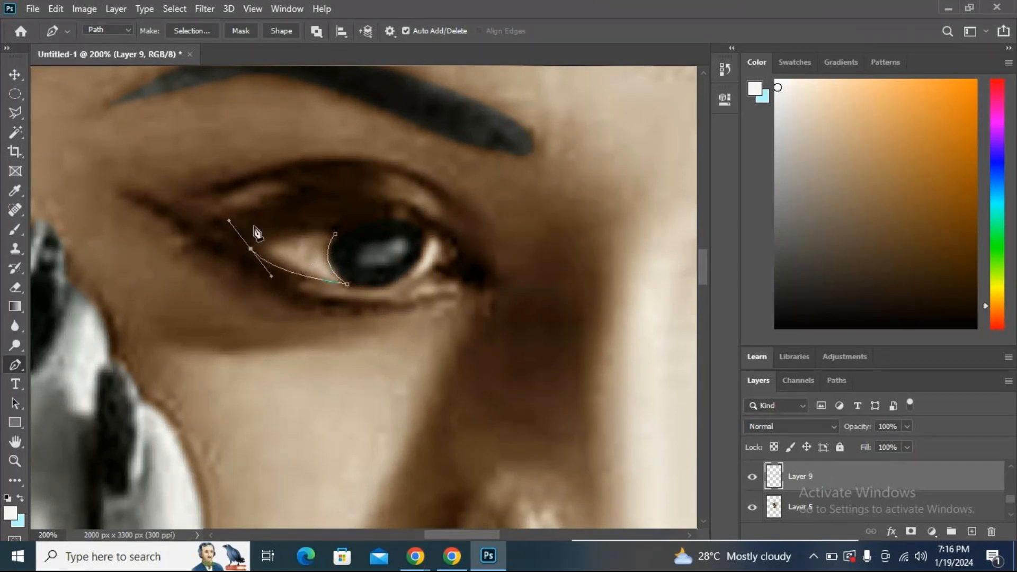
left_click(251, 248, "alt")
left_click(335, 234)
left_click_drag(336, 234, 366, 245)
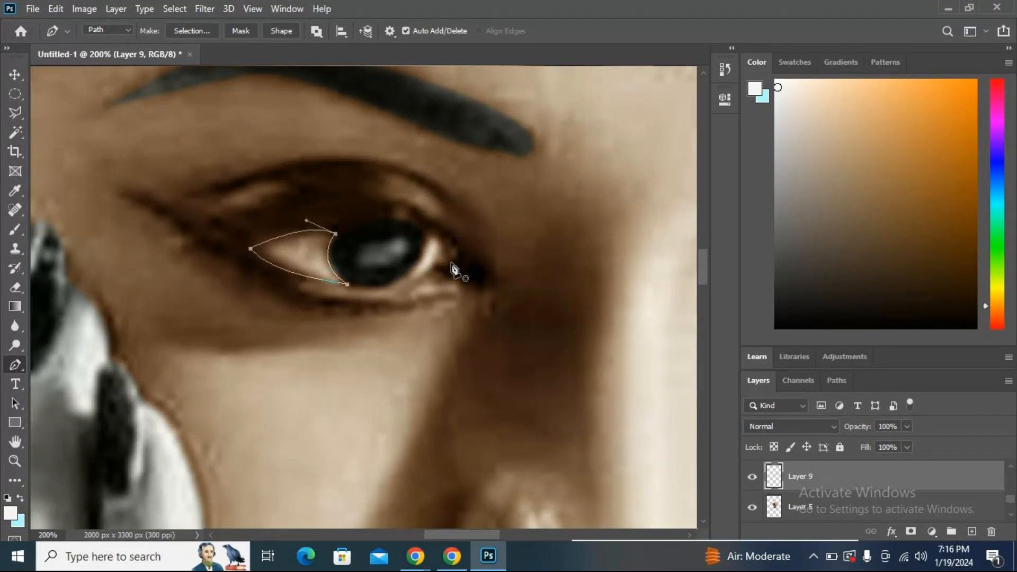
left_click(190, 27)
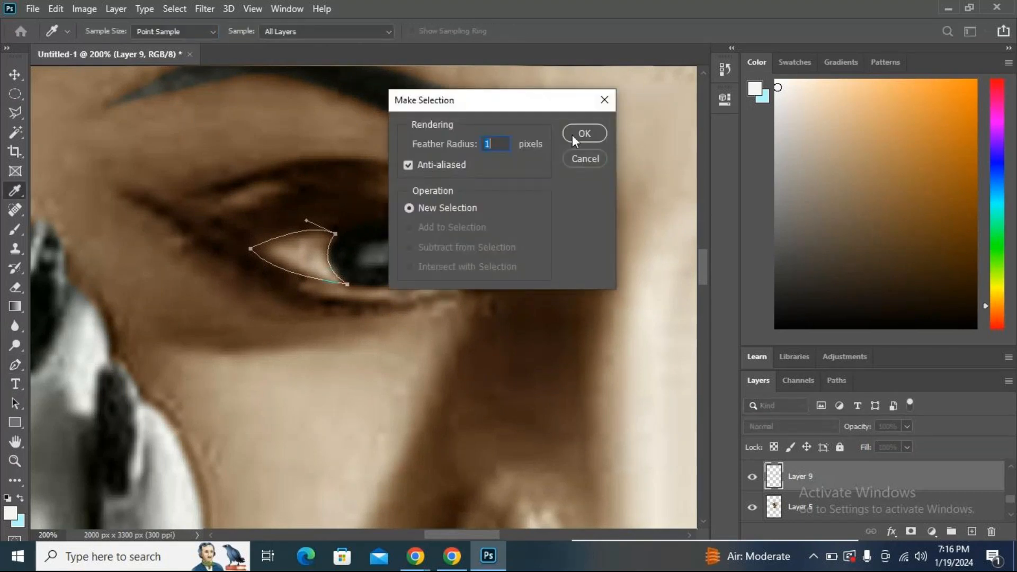
left_click(580, 133)
Copy the selected eye white from the original black-and-white photo layer to a new layer and place it above Layer 5.
scroll(863, 522, "down", 1)
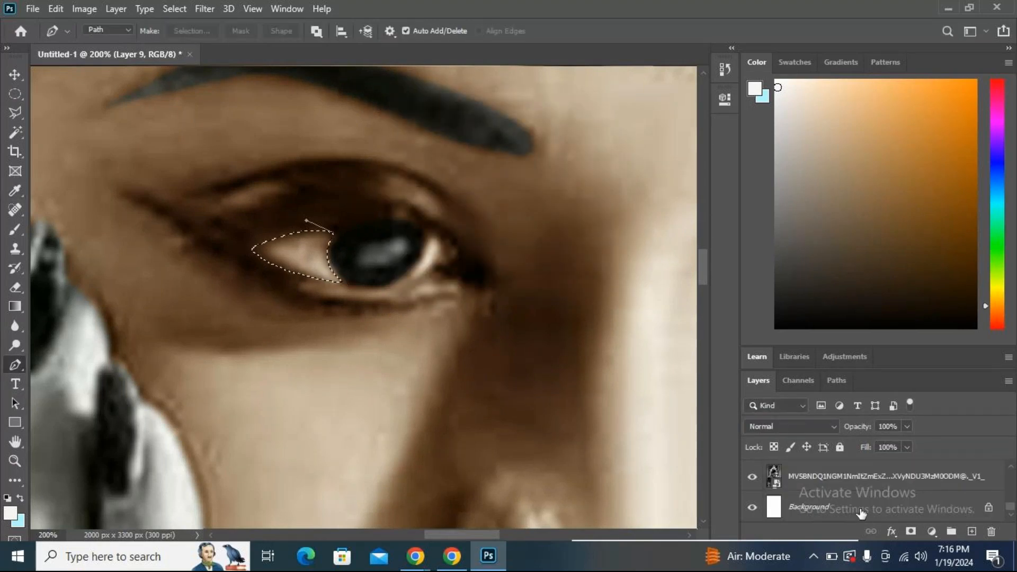
left_click(853, 484)
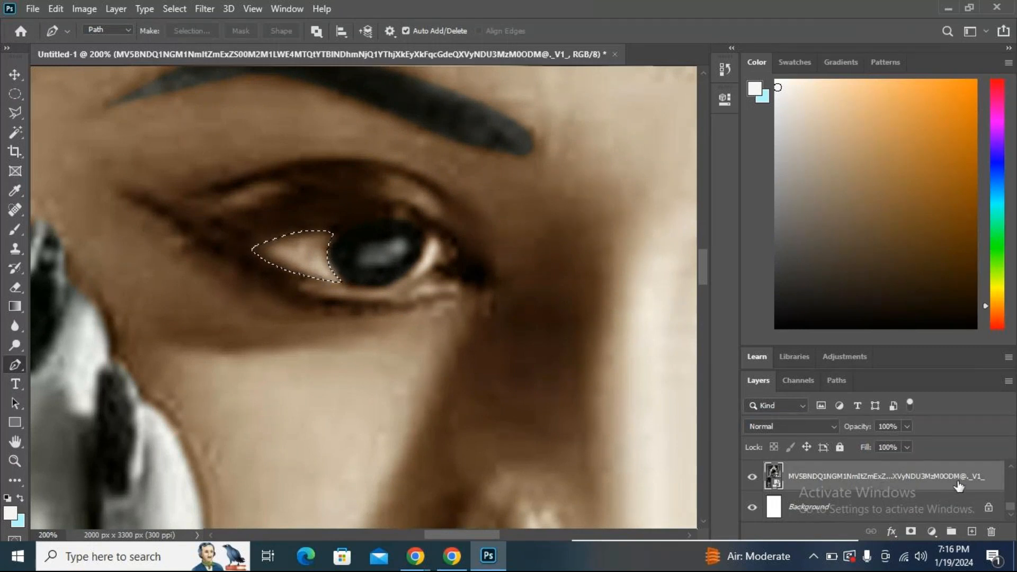
key("ctrl+j")
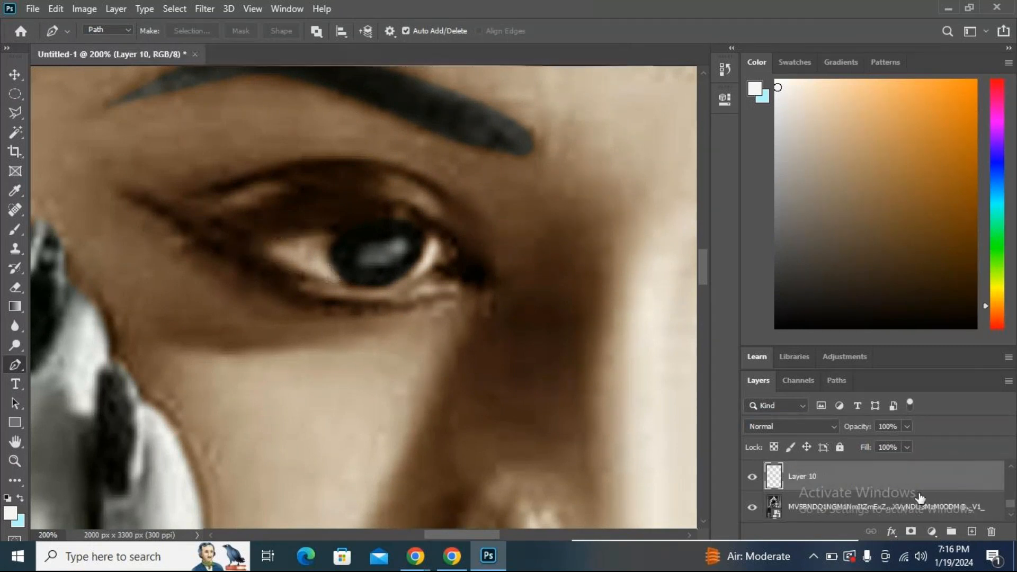
left_click_drag(818, 446, 813, 474)
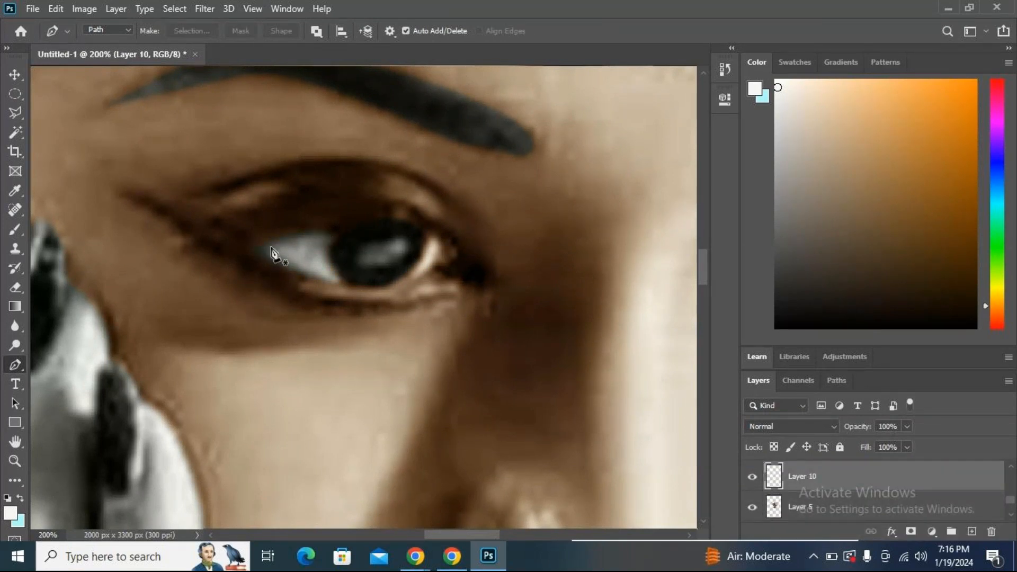
Brighten the copied eye-white layer slightly by raising Lightness in Hue/Saturation.
key("ctrl+minus")
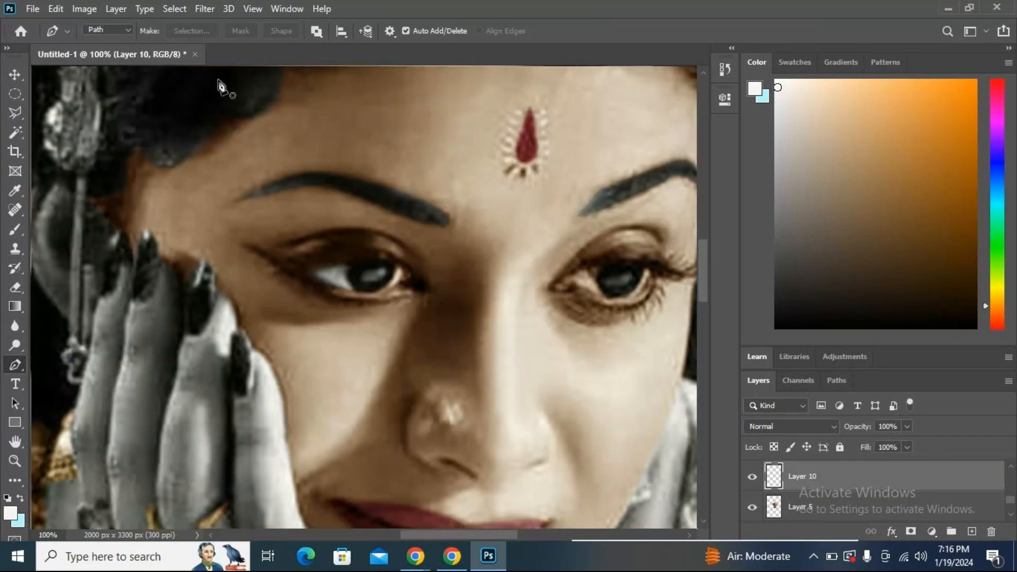
left_click(86, 9)
mouse_move(105, 48)
left_click(296, 126)
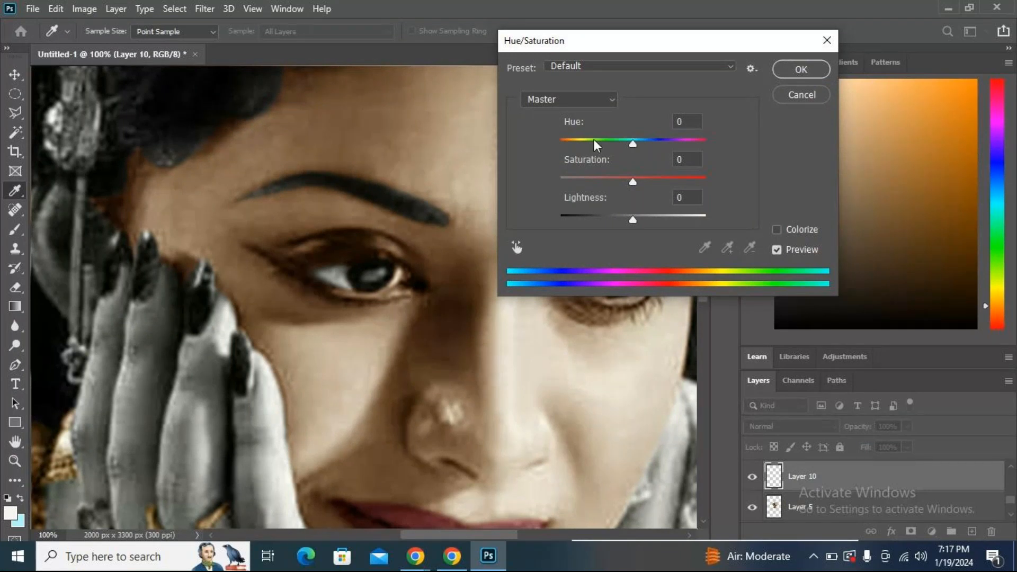
mouse_move(633, 219)
left_mouse_down()
mouse_move(646, 220)
mouse_move(637, 220)
left_mouse_up()
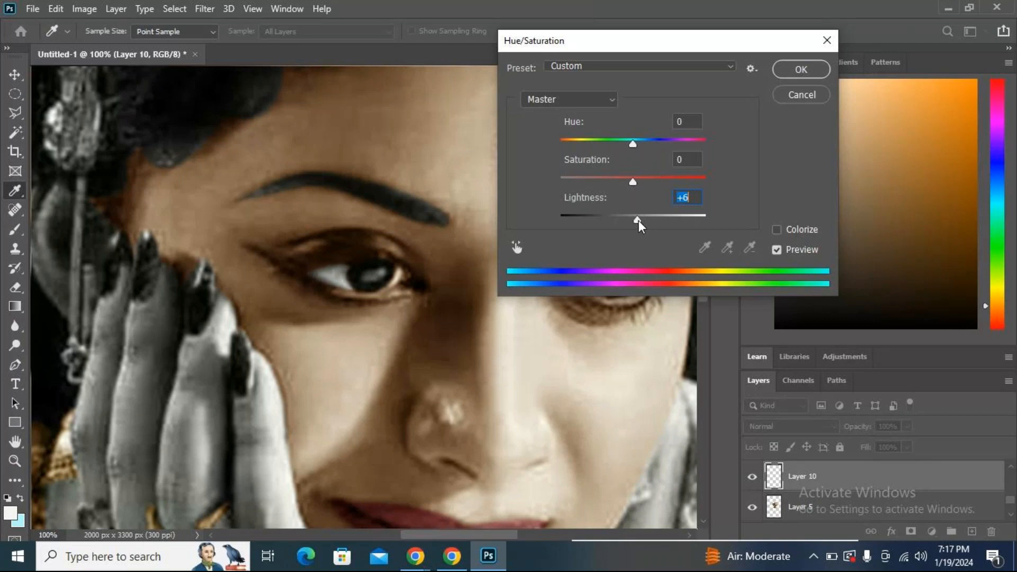
key("Up")
left_click_drag(638, 220, 635, 222)
left_click(638, 216)
key("p")
left_click(802, 69)
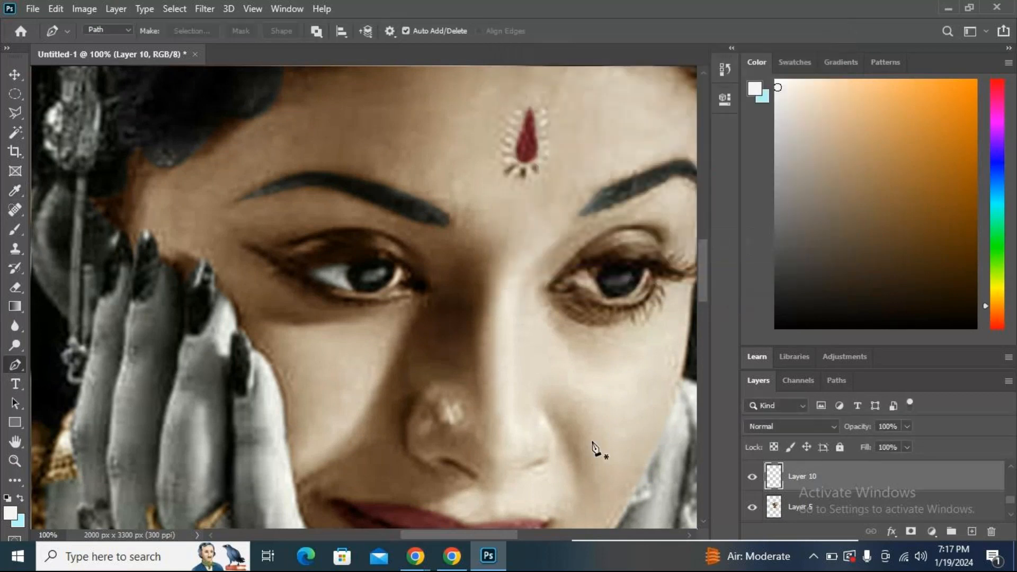
Trace the small eye white beside the nose on the eye nearer the hand with the Pen tool and make it a selection with a 1-pixel feather.
left_click(396, 269)
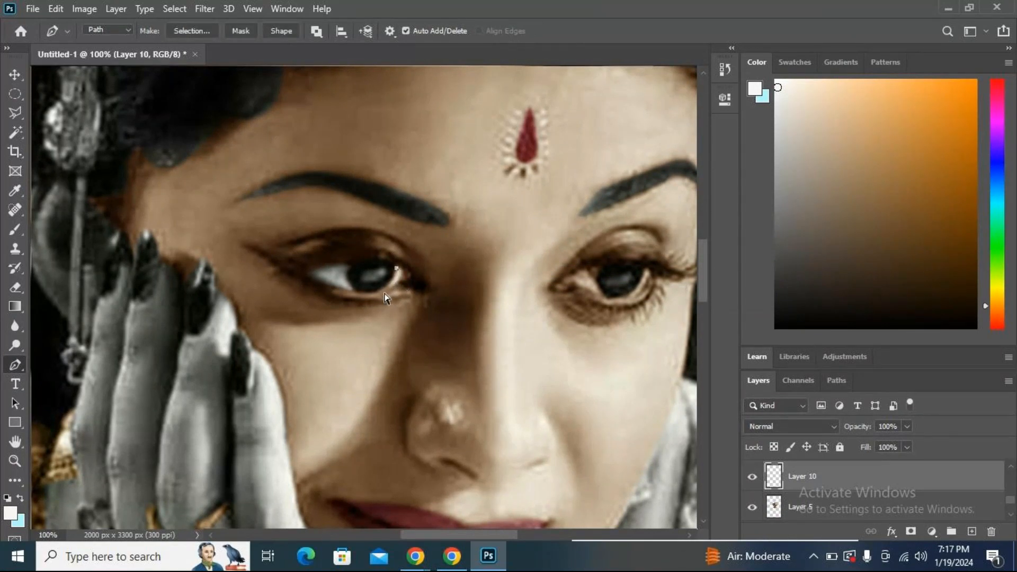
key("ctrl+plus")
left_click_drag(418, 272, 386, 279)
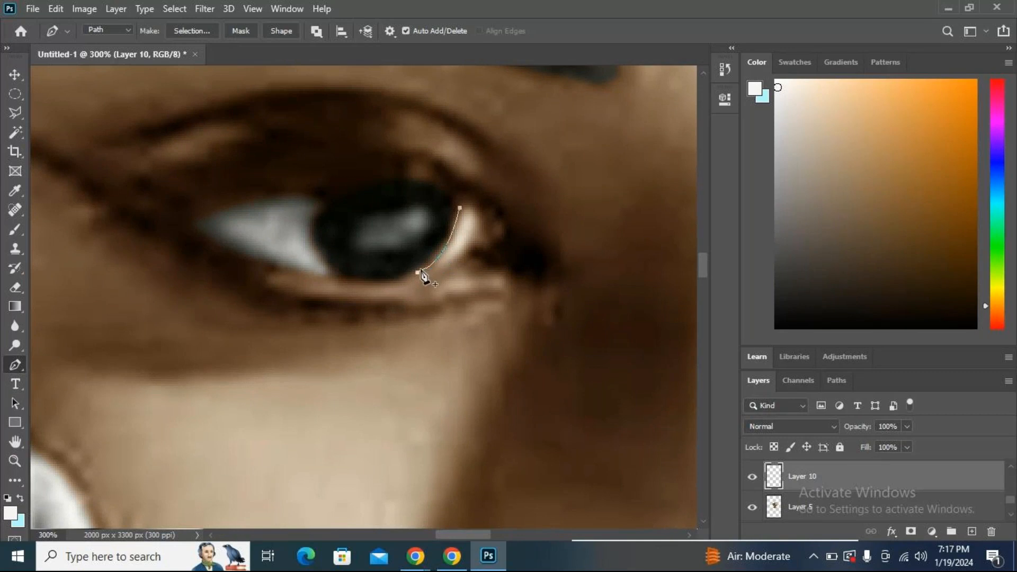
left_click_drag(470, 255, 475, 247)
left_click_drag(488, 246, 500, 251)
left_click_drag(460, 207, 437, 228)
left_click(193, 31)
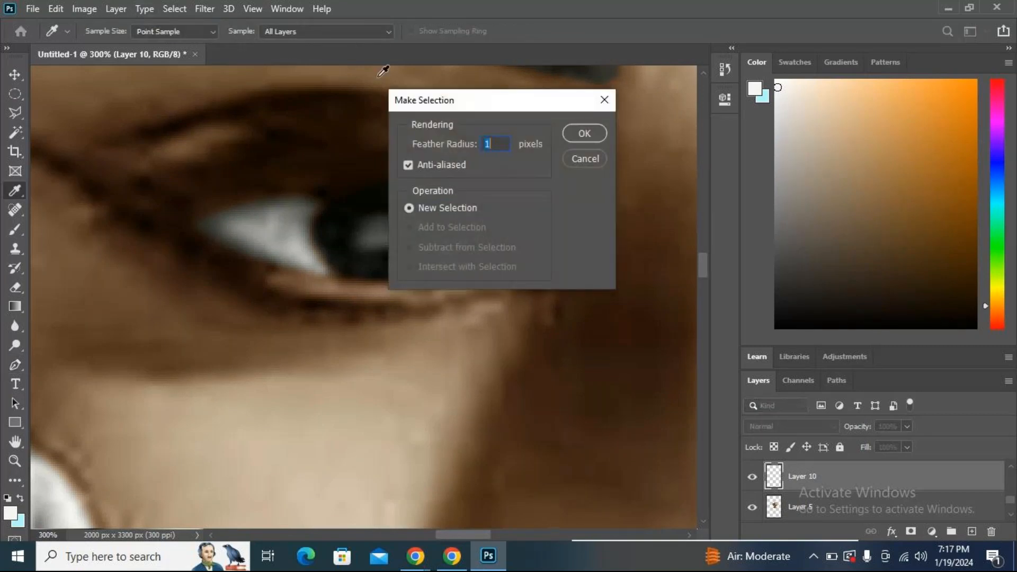
key("Return")
Copy the selected inner-corner eye white from the original photo layer to a new layer and move it above Layer 5.
scroll(818, 477, "down", 2)
left_click(818, 477)
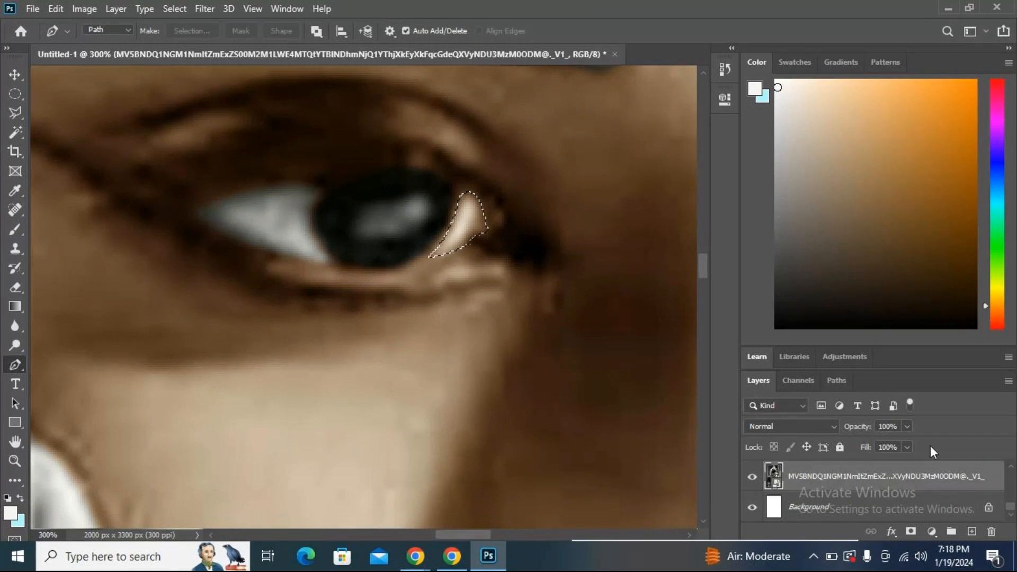
key("ctrl+j")
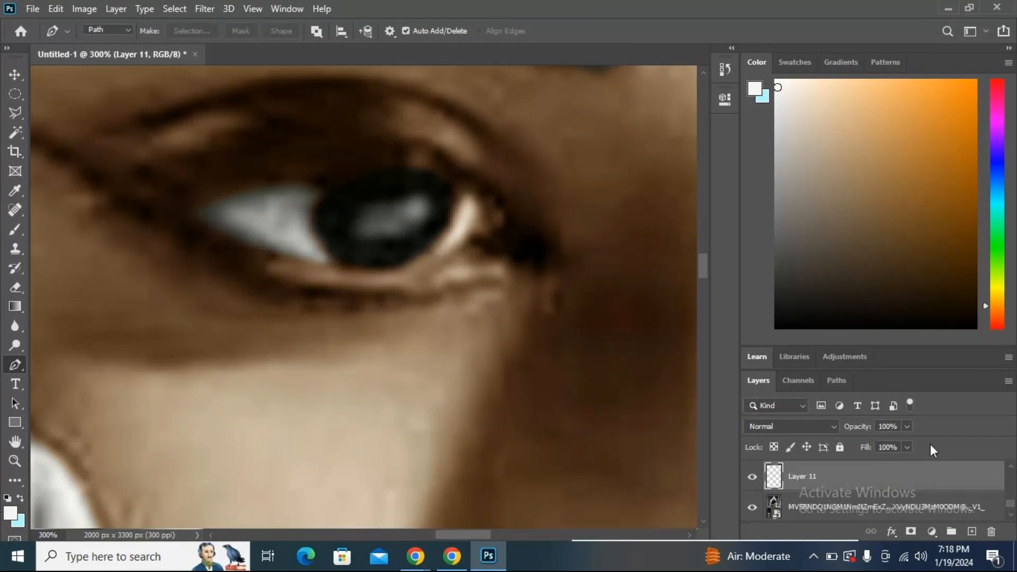
scroll(816, 489, "up", 1)
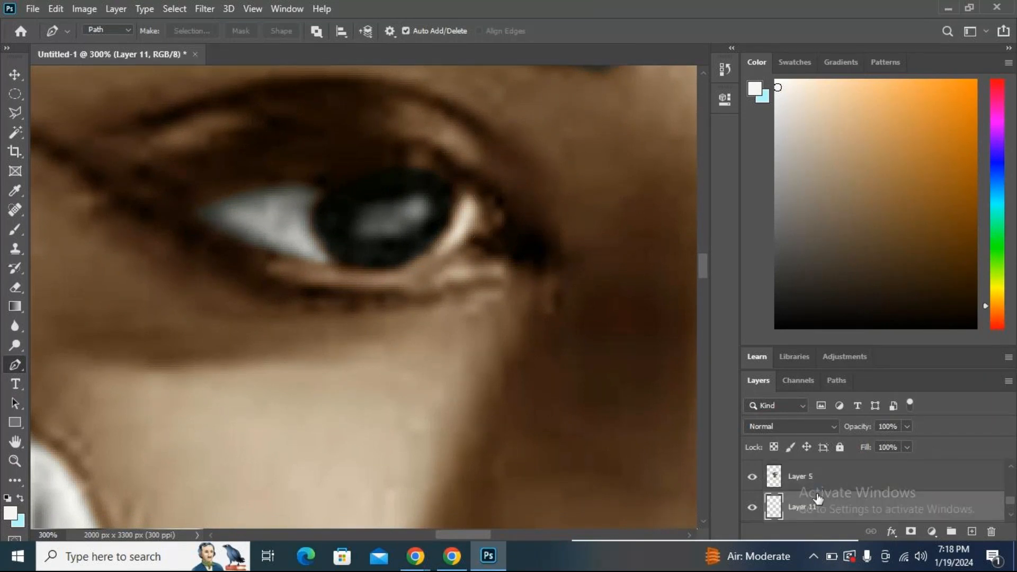
left_click_drag(818, 506, 818, 470)
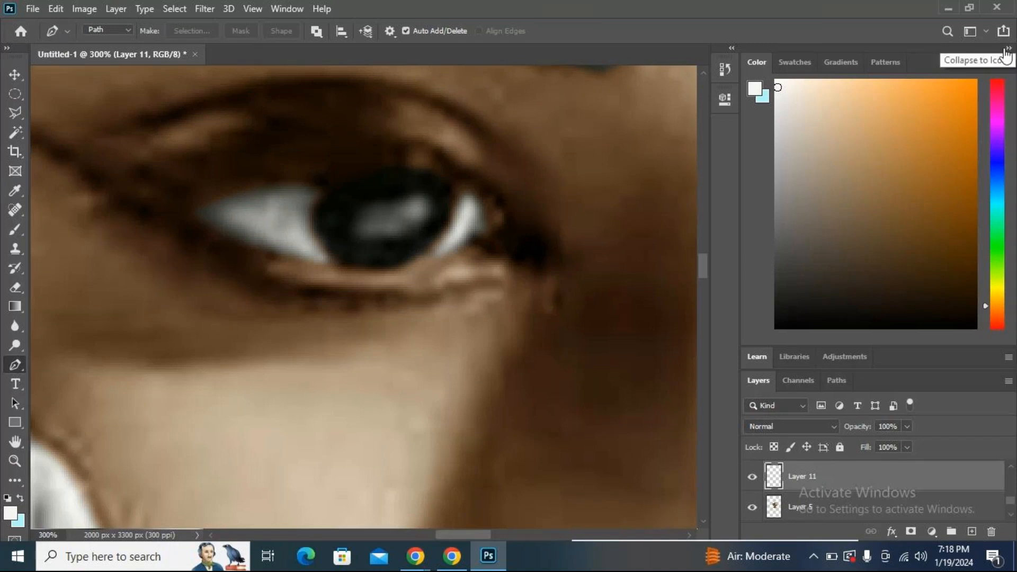
Brighten the copied inner-corner eye white with Hue/Saturation, setting Lightness to +10.
scroll(962, 354, "down", 3)
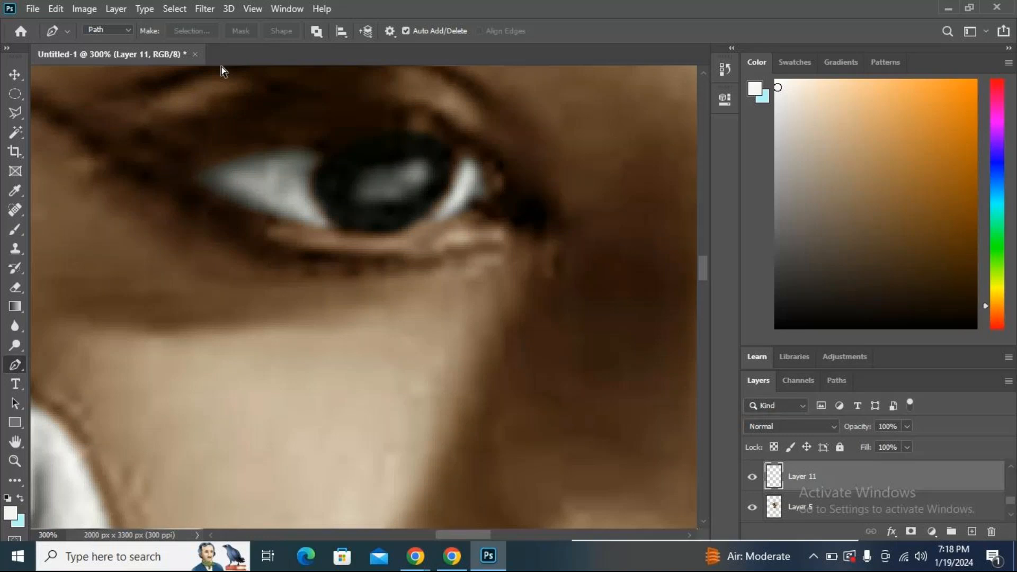
key("ctrl+minus")
key("ctrl+minus")
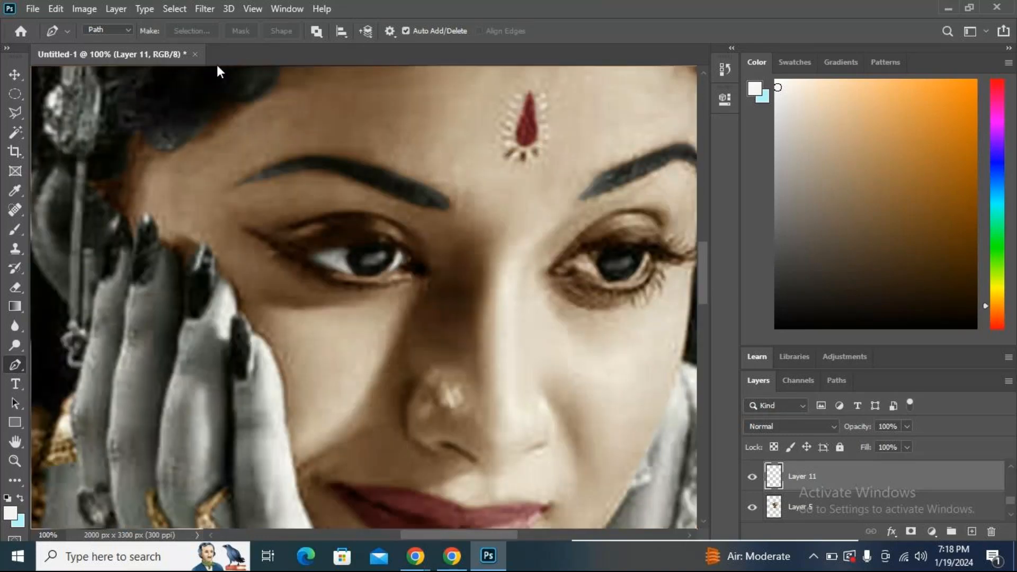
left_click(82, 10)
mouse_move(105, 53)
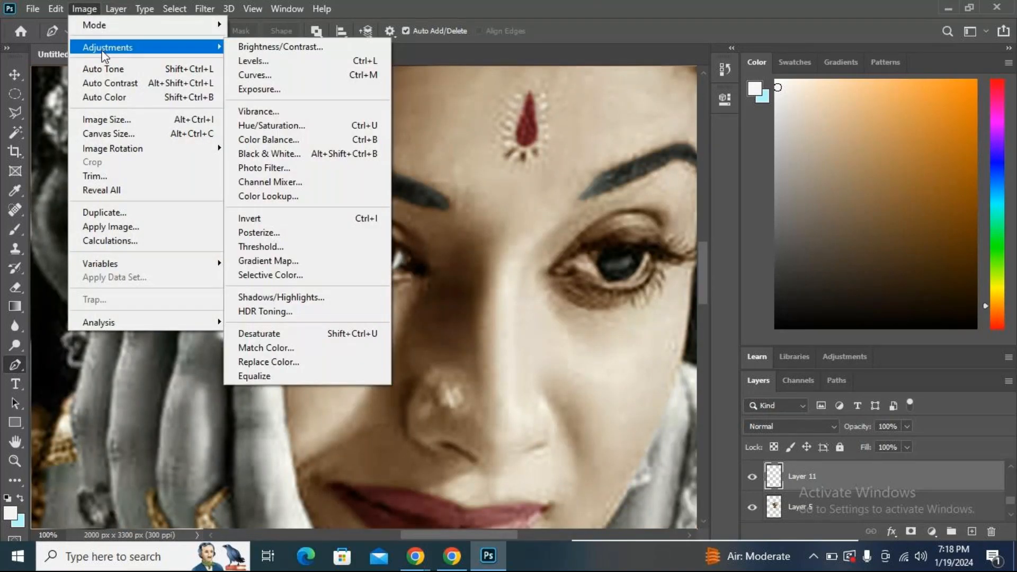
left_click(271, 126)
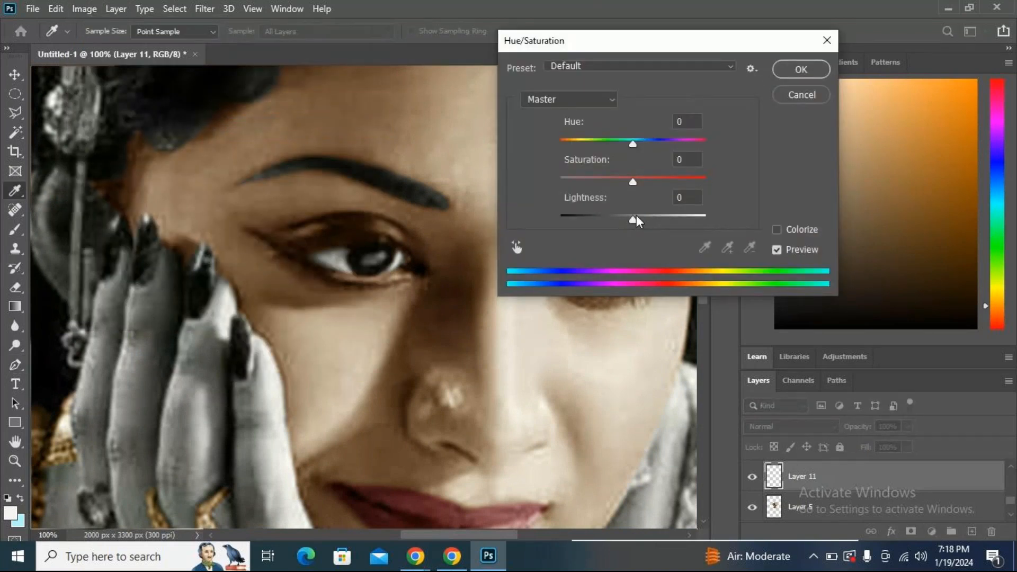
left_click_drag(636, 216, 641, 218)
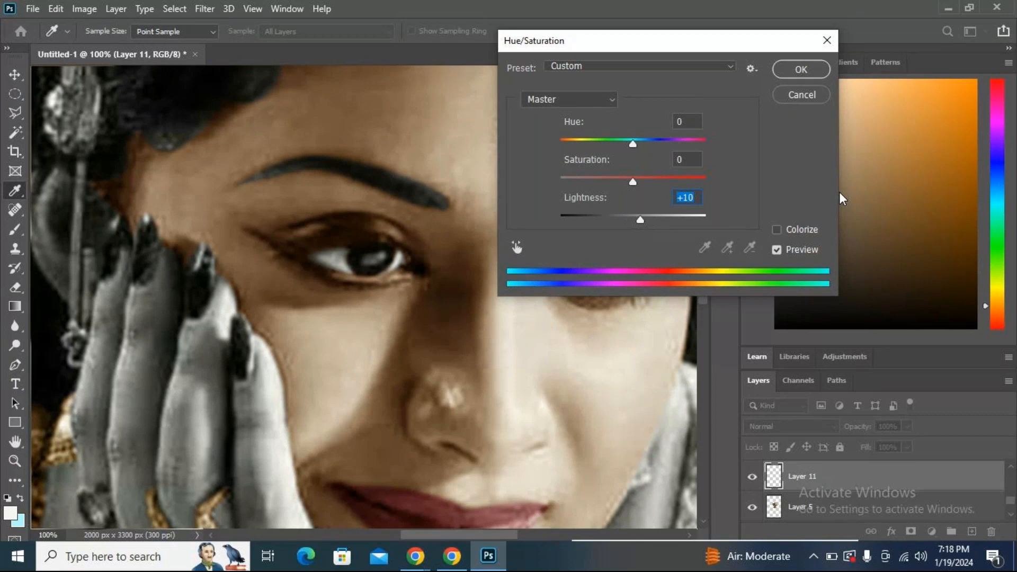
left_click(800, 70)
Begin a Pen path around the eyeliner of the eye nearer the hand, following the upper lash line from inner to outer corner.
key("p")
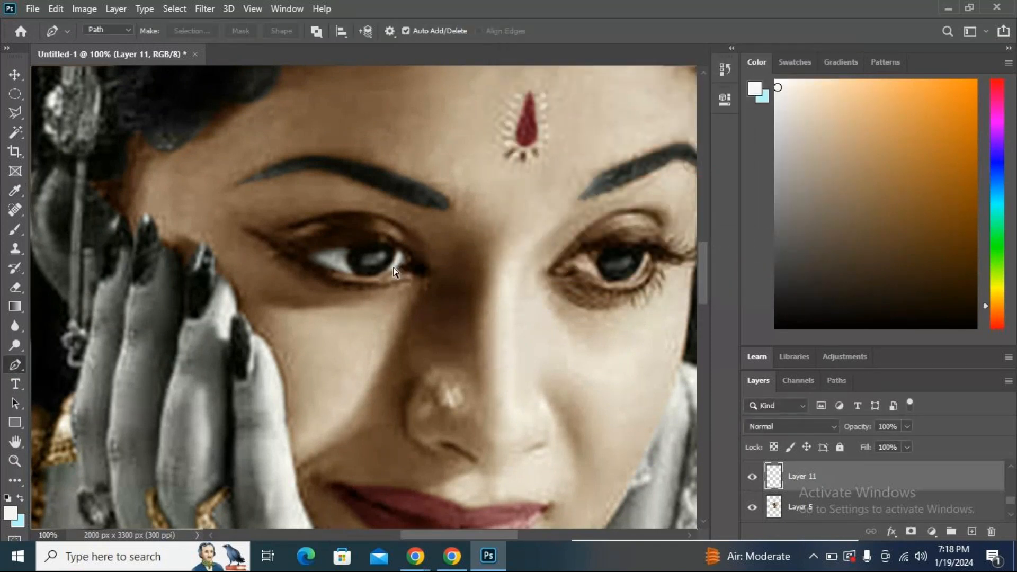
key("ctrl+minus")
key("ctrl+minus")
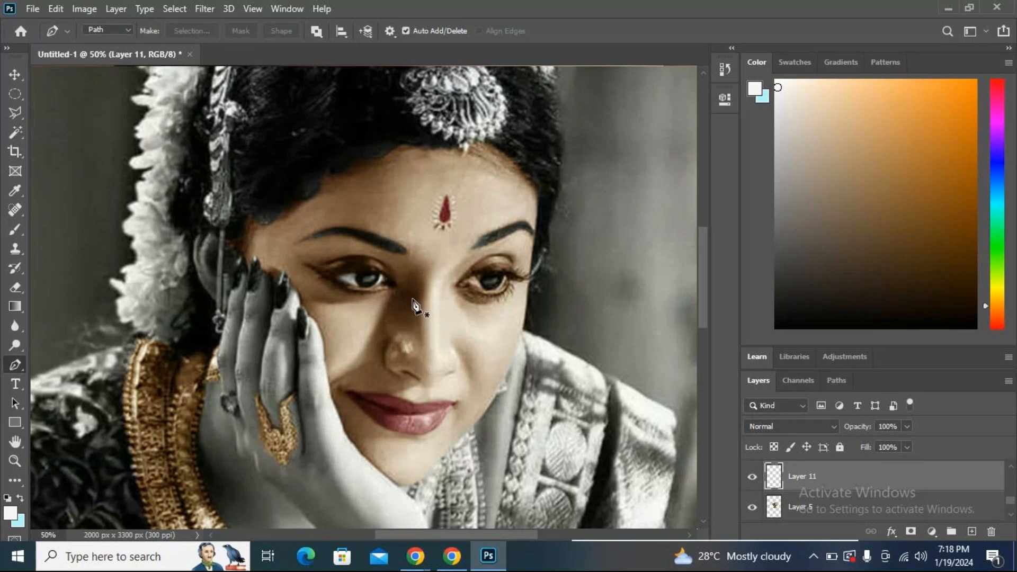
scroll(418, 302, "up", 3)
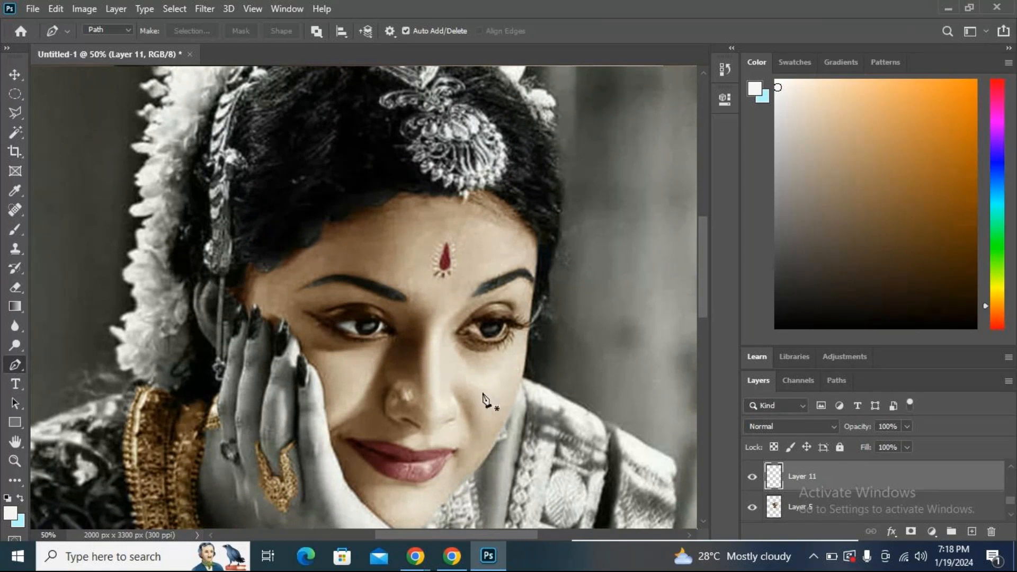
scroll(436, 358, "up", 3)
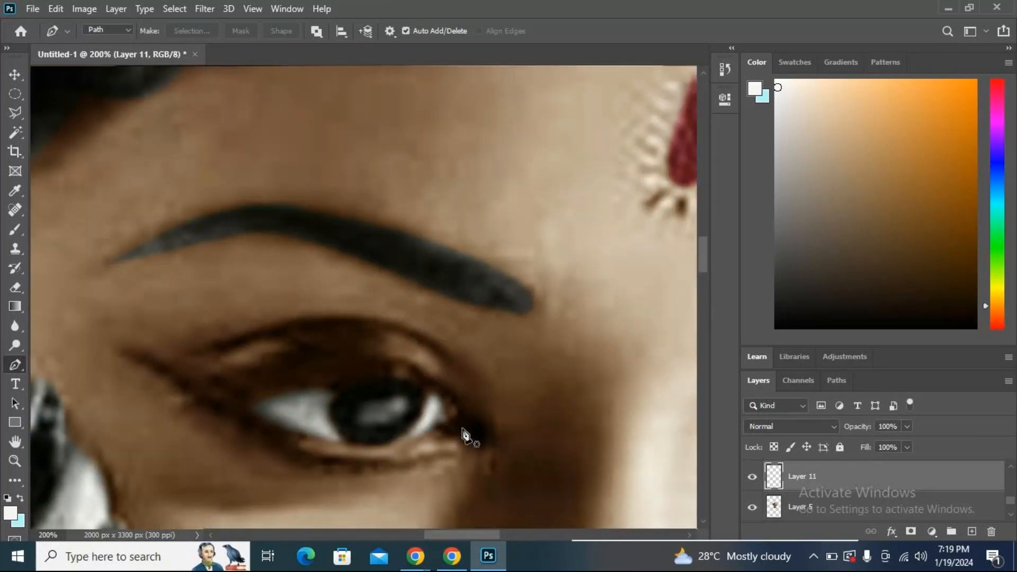
left_click(459, 424)
left_click_drag(403, 381, 345, 381)
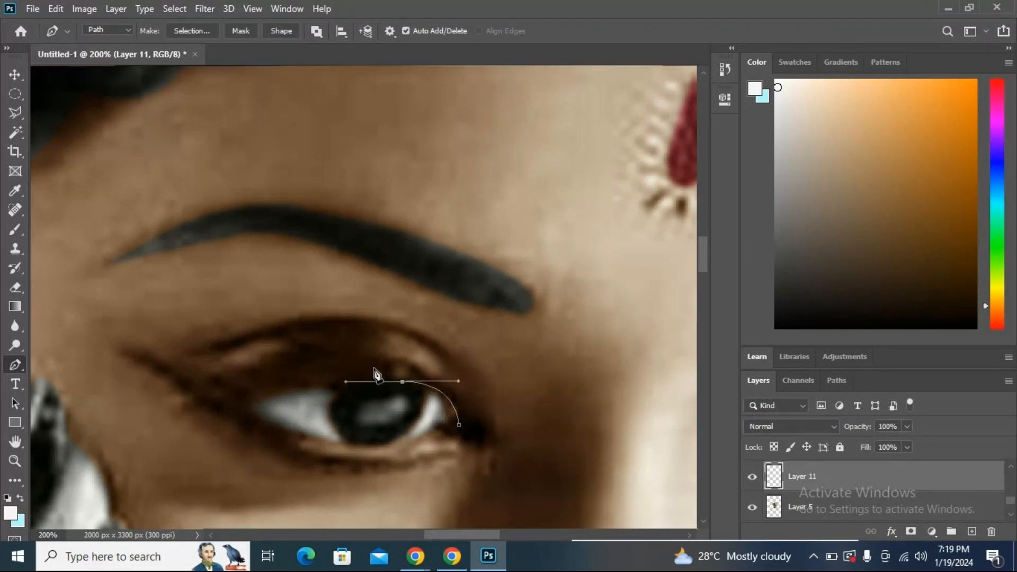
left_click(402, 382, "alt")
left_click_drag(229, 401, 181, 434)
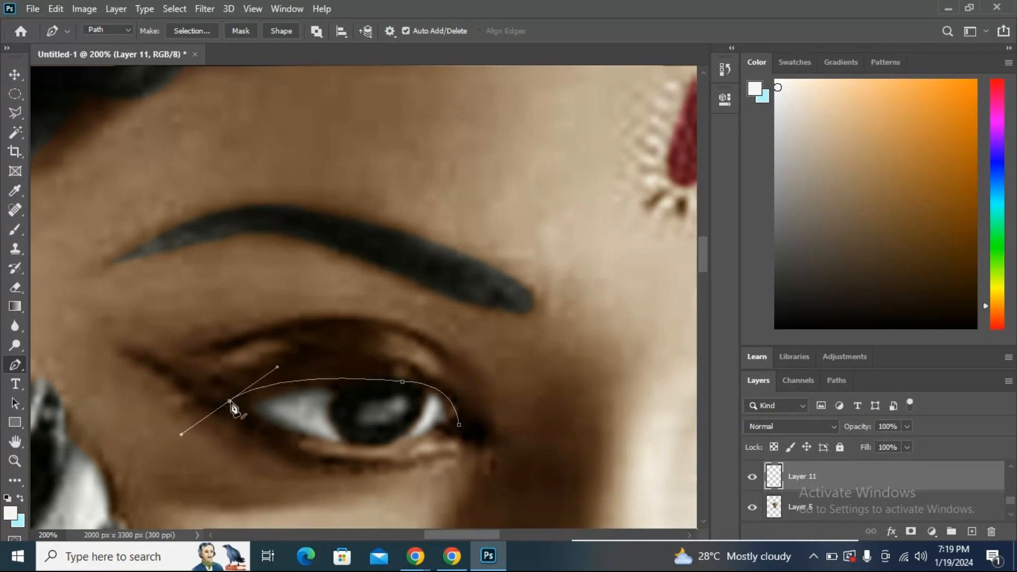
left_click(229, 400)
Continue the eyeliner path along the lower lash line and back beneath the liner's lower edge toward the outer corner.
left_click(322, 457)
left_click_drag(323, 457, 384, 466)
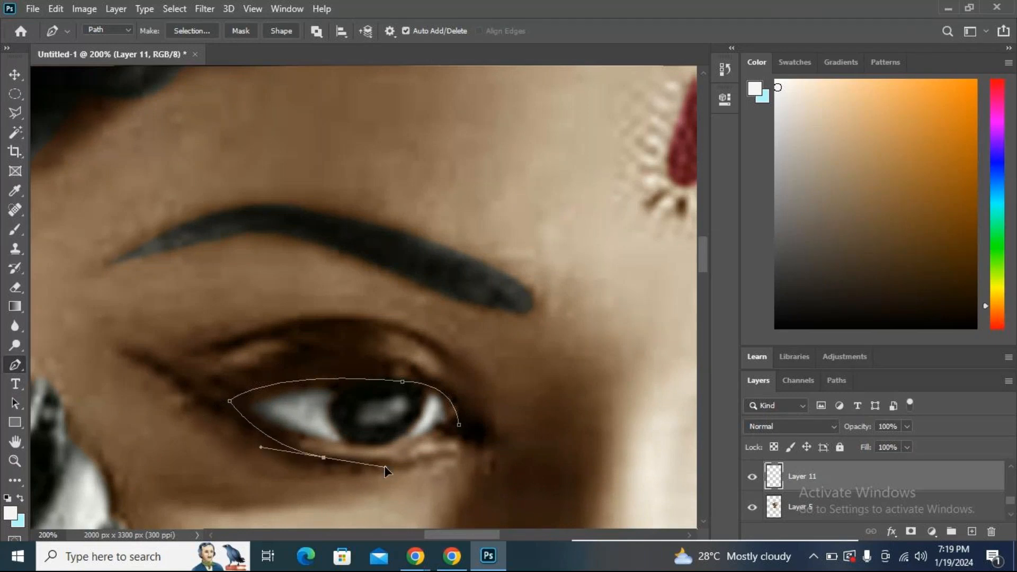
left_click(324, 457)
left_click(414, 458)
left_click_drag(272, 456, 194, 425)
left_click(272, 456, "alt")
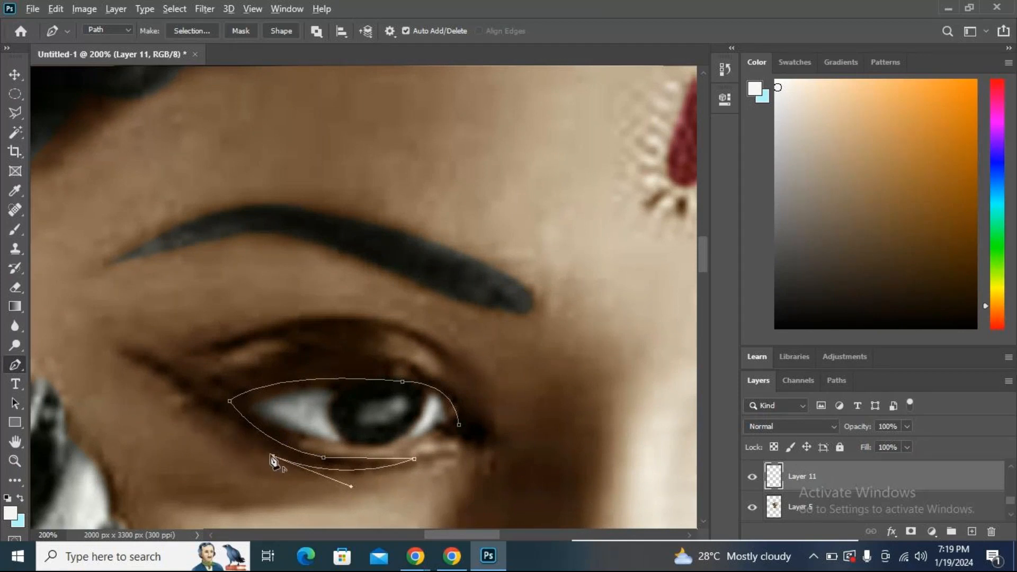
Extend the eyeliner path out to the tip of the wing and back along its upper edge to the eyelid.
left_click(123, 353)
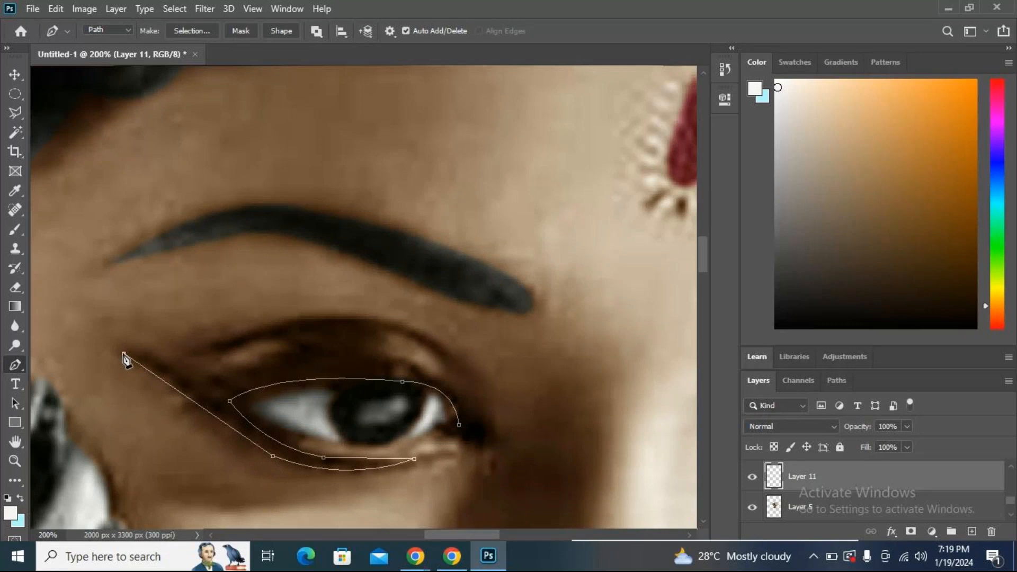
left_click(219, 369)
left_click_drag(219, 370, 260, 379)
key("ctrl+z")
left_click_drag(143, 352, 158, 362)
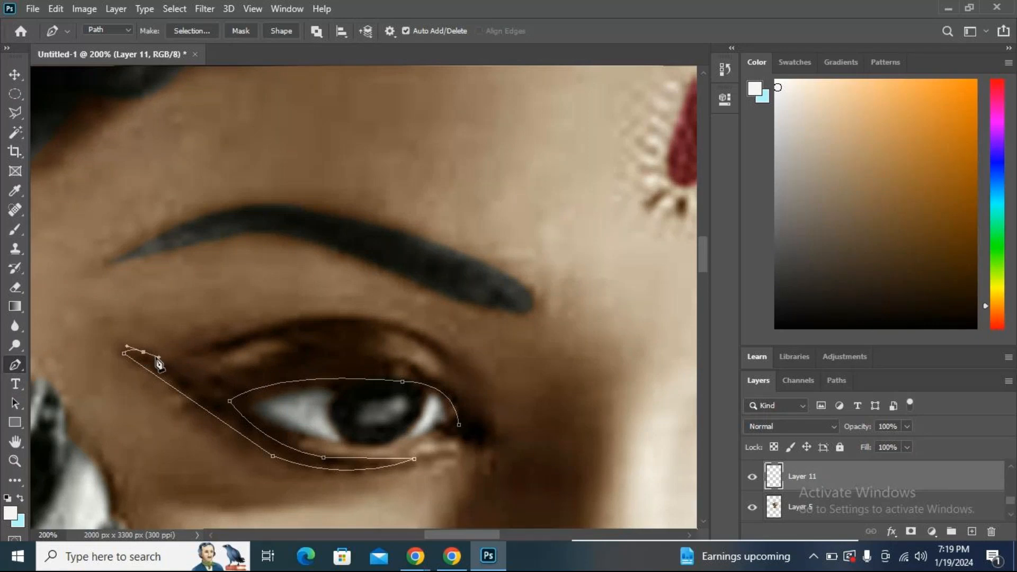
key("super")
scroll(150, 356, "down", 2)
key("super")
left_click(214, 371)
Follow the eyeliner's upper edge to the inner eye corner, close the path and make it a selection with a 1-pixel feather.
left_click_drag(376, 356, 447, 389)
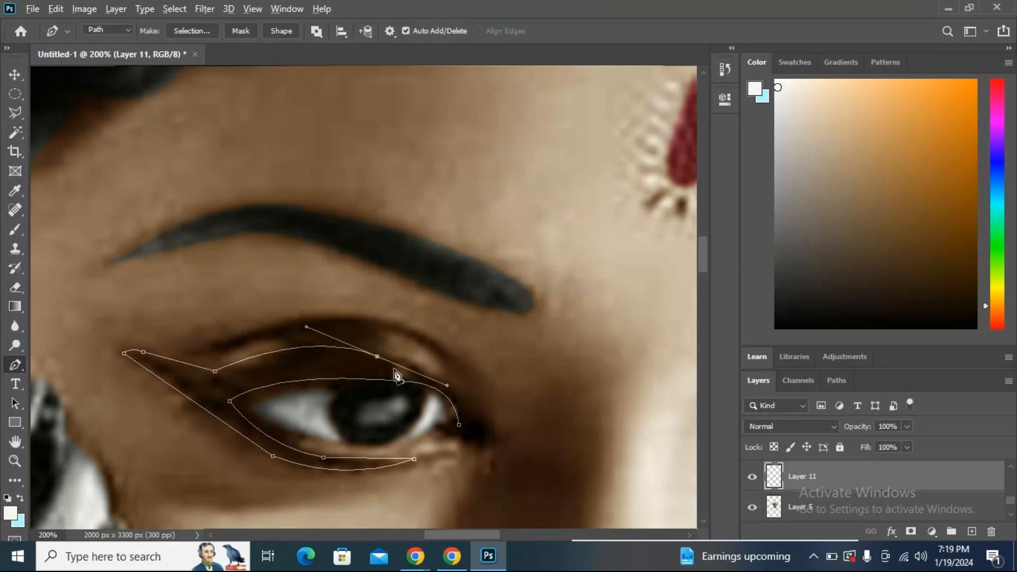
left_click(376, 356, "alt")
left_click(423, 377)
left_click_drag(422, 377, 424, 386)
left_click(421, 376, "alt")
left_click_drag(459, 424, 447, 459)
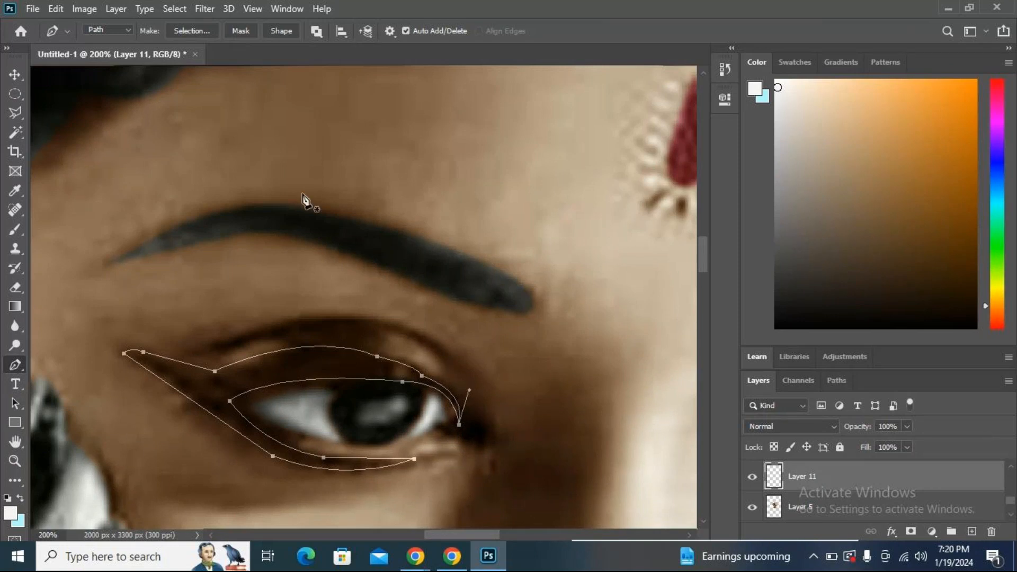
left_click(202, 28)
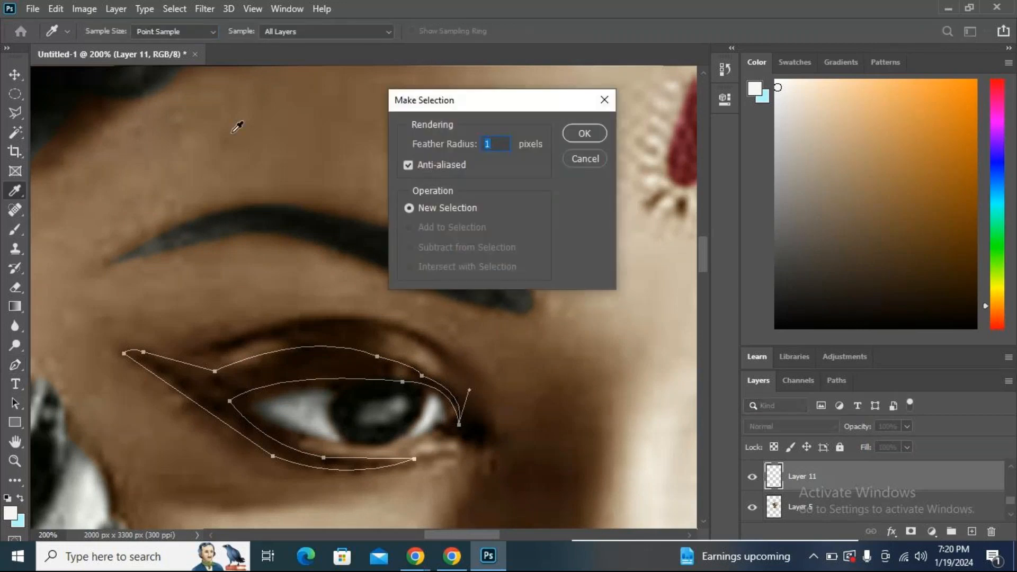
left_click(586, 130)
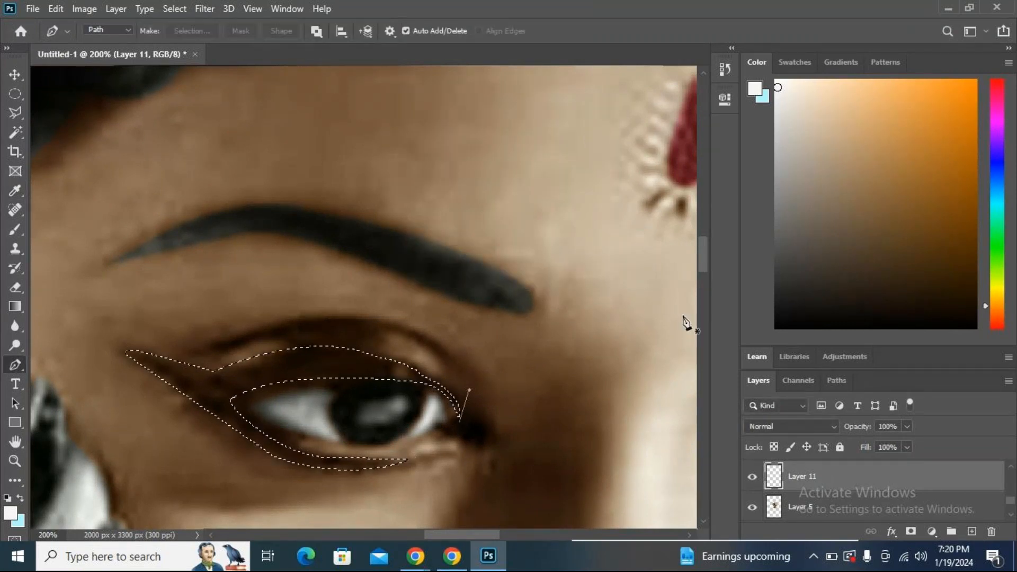
Copy the selected eyeliner from the original photo layer to a new layer and place it above Layer 5.
scroll(813, 493, "down", 1)
left_click(813, 508)
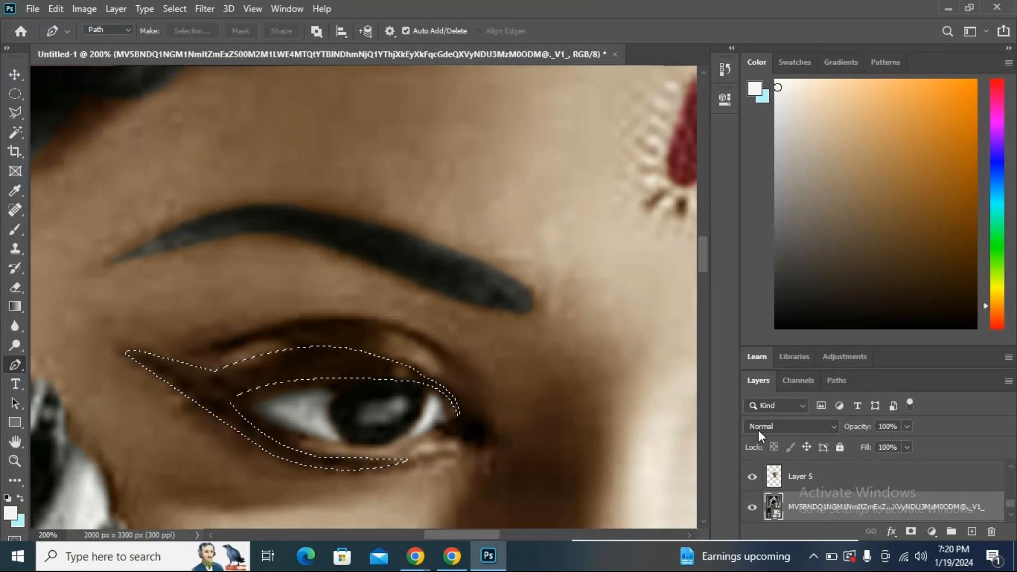
key("ctrl+j")
left_click_drag(877, 511, 854, 464)
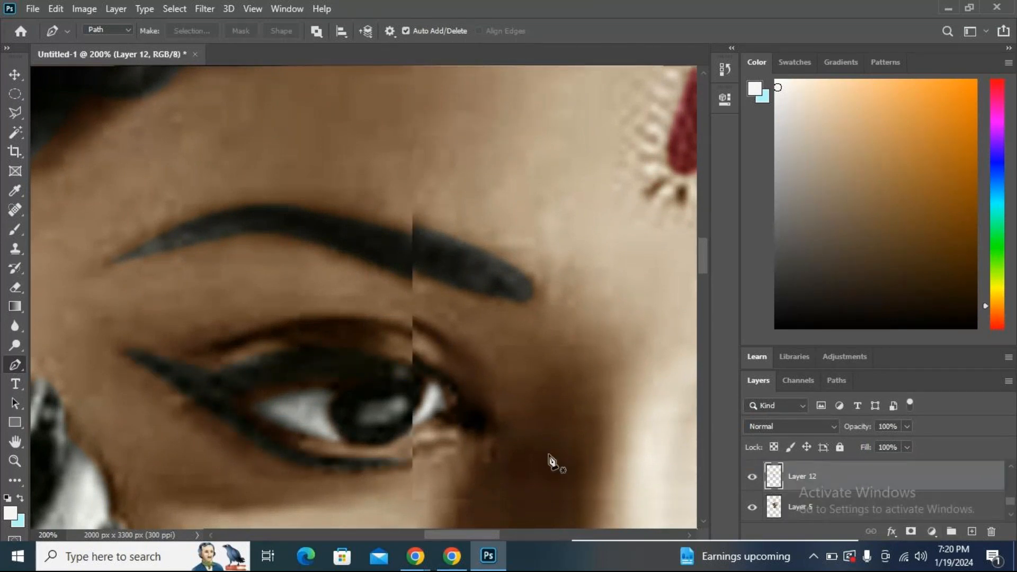
Darken the copied eyeliner layer with a Hue/Saturation adjustment, setting the lightness to -27.
scroll(550, 456, "down", 2)
key("ctrl+minus")
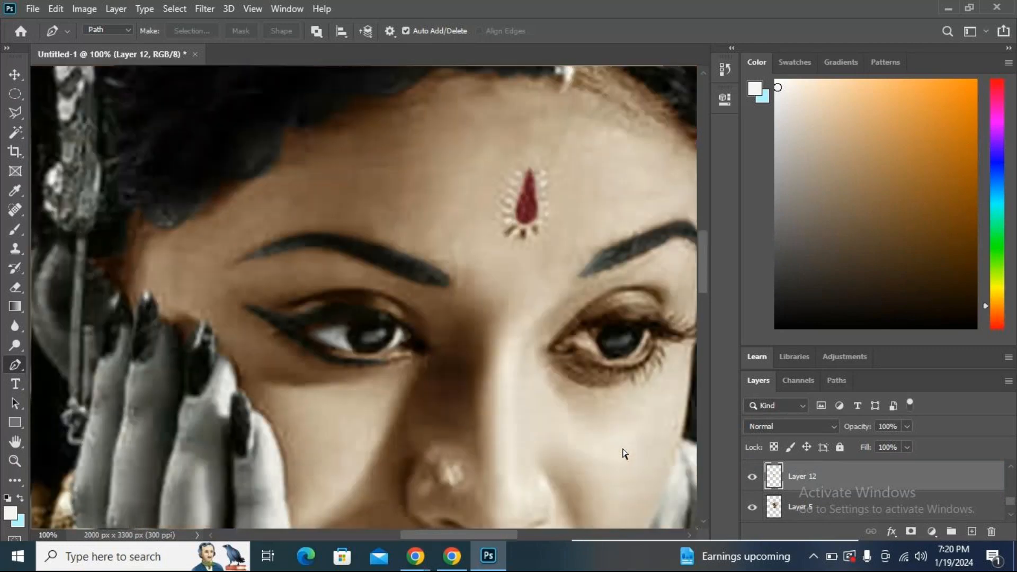
key("ctrl+minus")
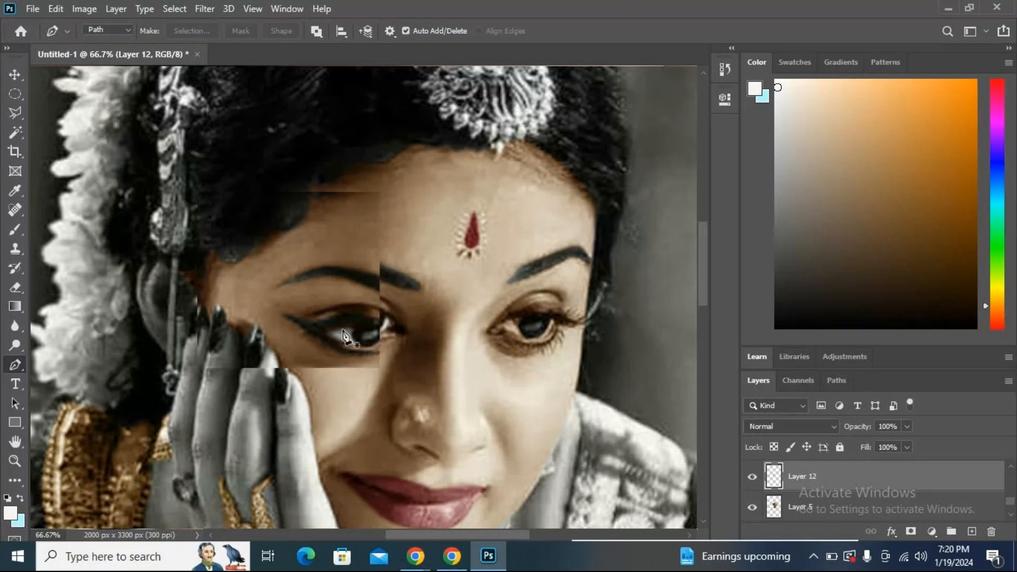
scroll(353, 341, "up", 1)
scroll(350, 339, "up", 2)
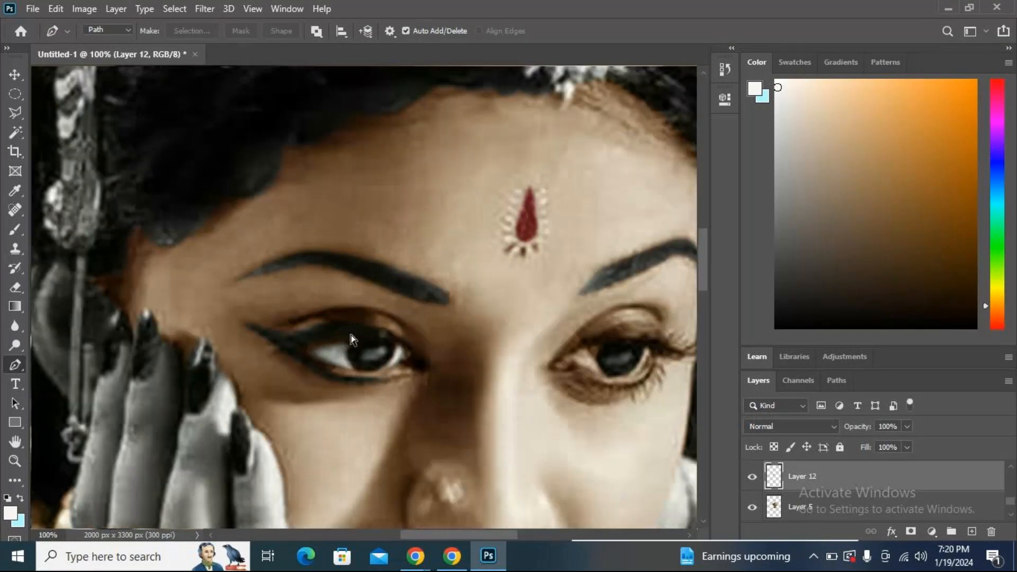
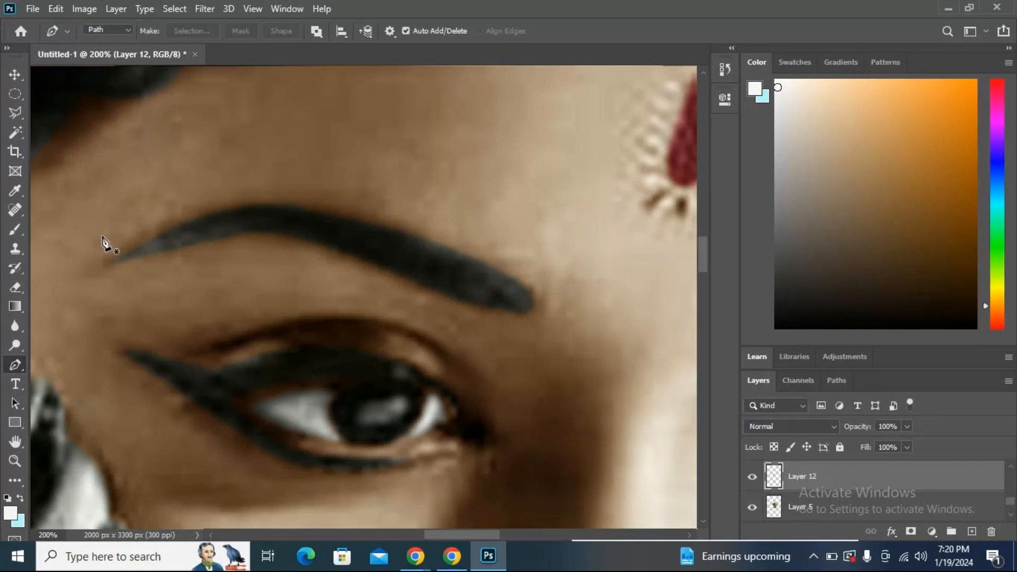
scroll(364, 321, "down", 3)
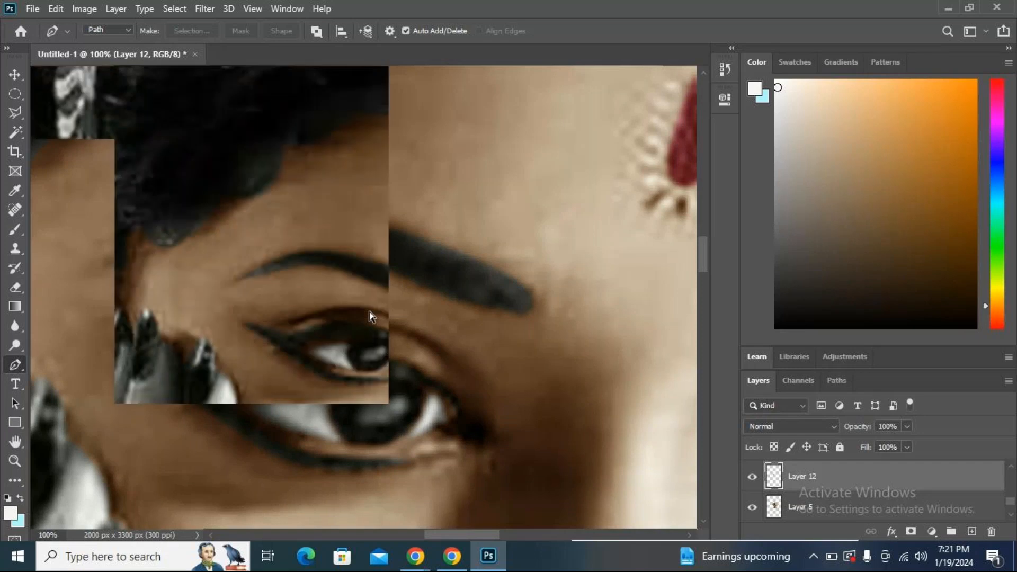
scroll(369, 316, "down", 1)
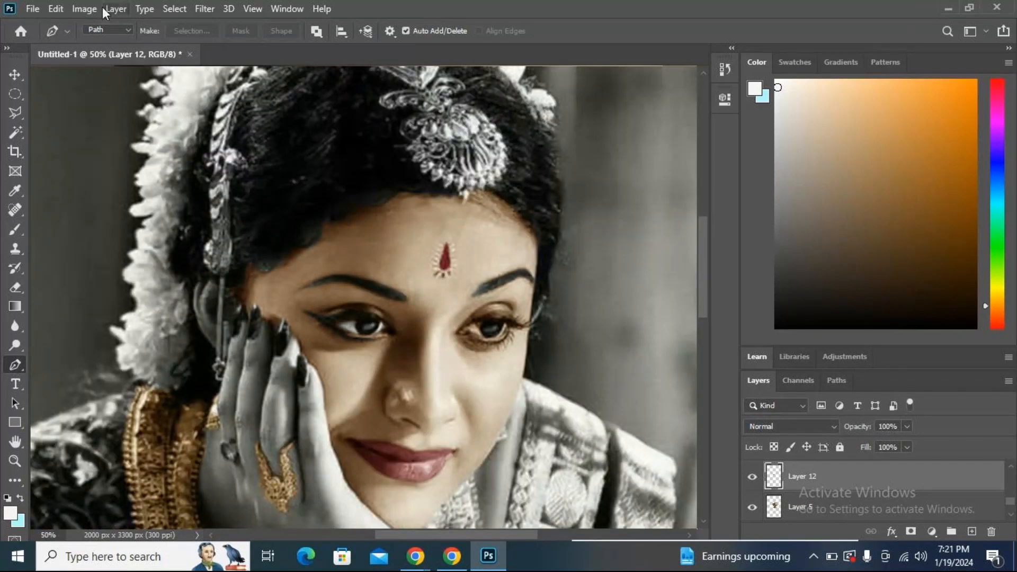
left_click(98, 9)
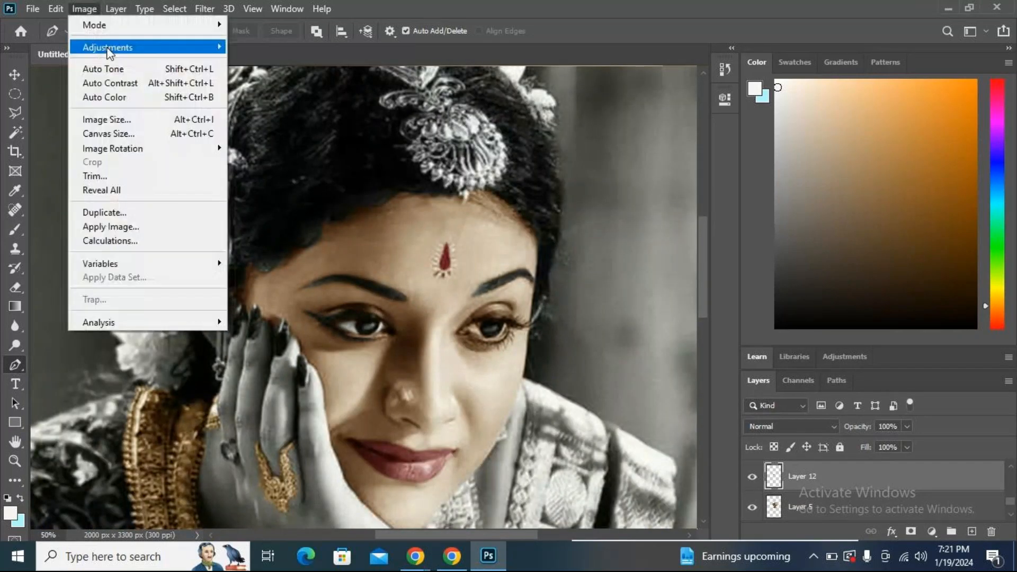
mouse_move(110, 53)
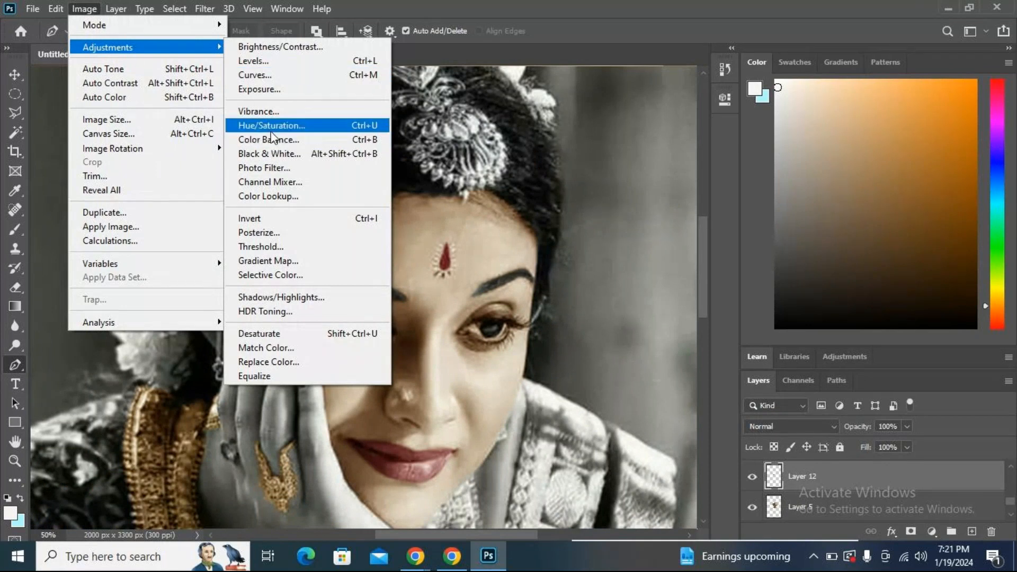
left_click(339, 125)
left_click_drag(632, 218, 620, 219)
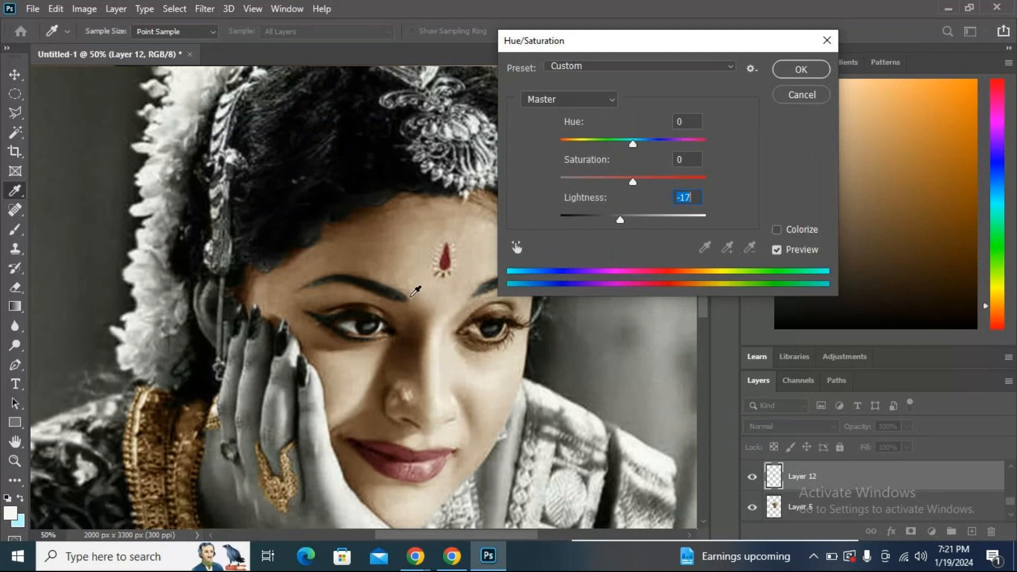
left_click_drag(620, 219, 614, 221)
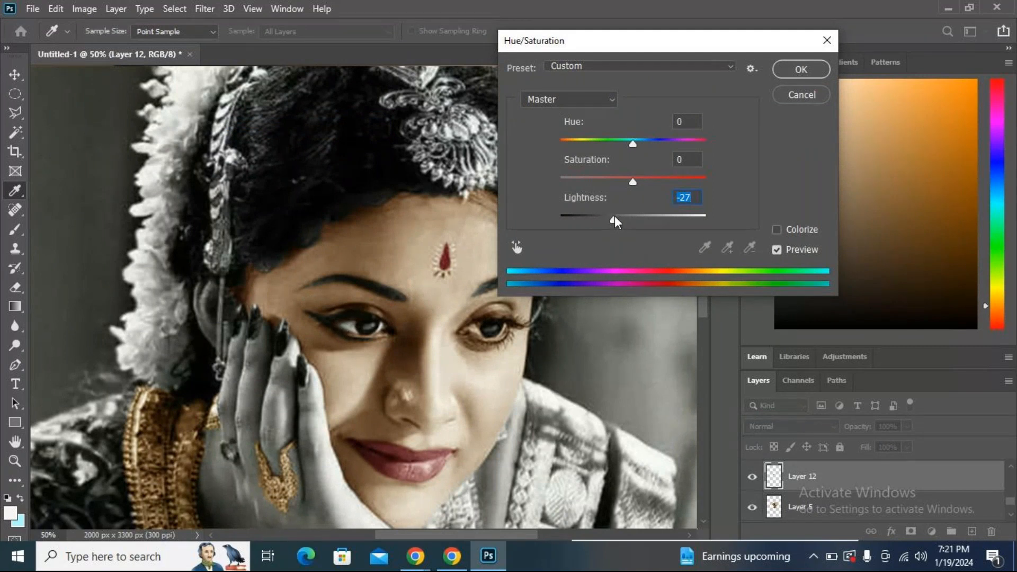
left_click(789, 70)
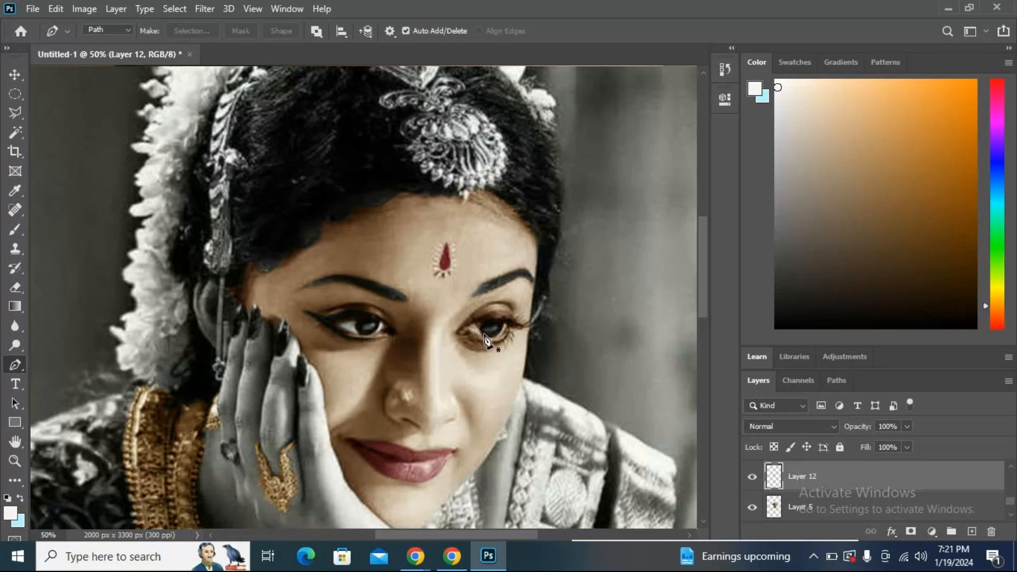
Trace a closed path around the nose stud and make it a selection with a 1-pixel feather.
scroll(413, 344, "down", 1)
scroll(414, 345, "down", 3)
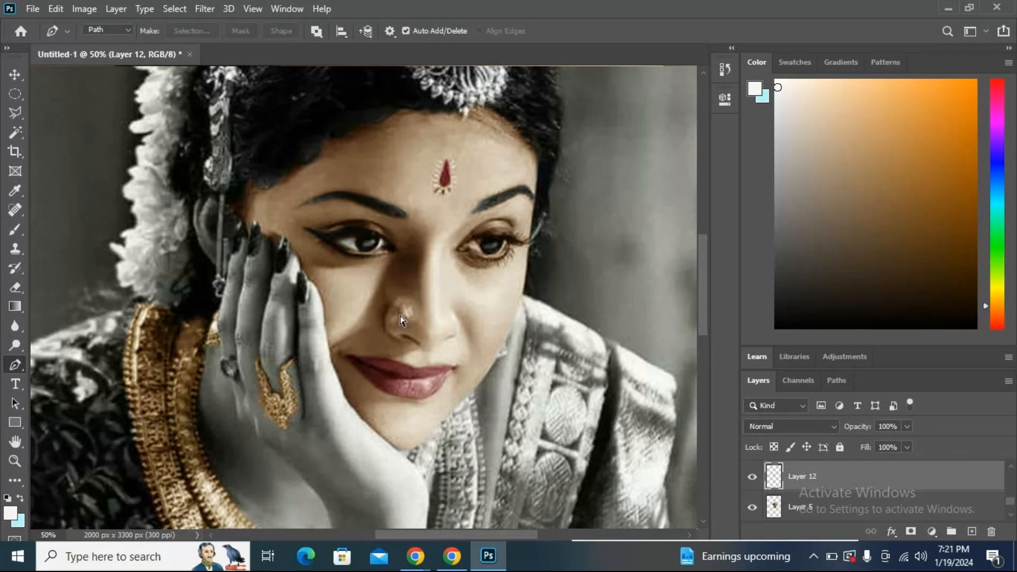
scroll(399, 316, "up", 3)
left_click(527, 320)
left_click_drag(535, 380, 597, 398)
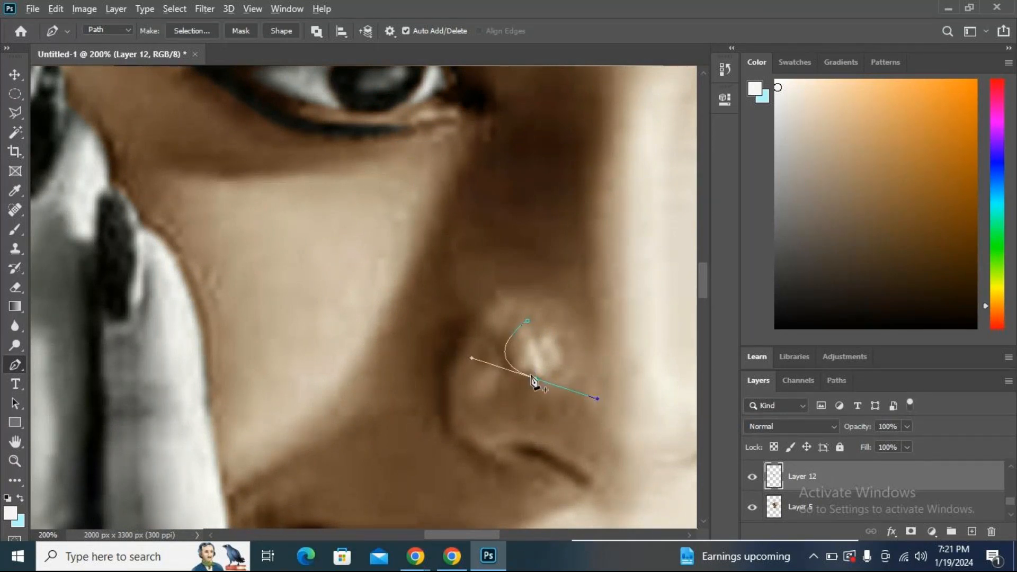
left_click_drag(534, 378, 522, 286)
left_click(554, 330, "alt")
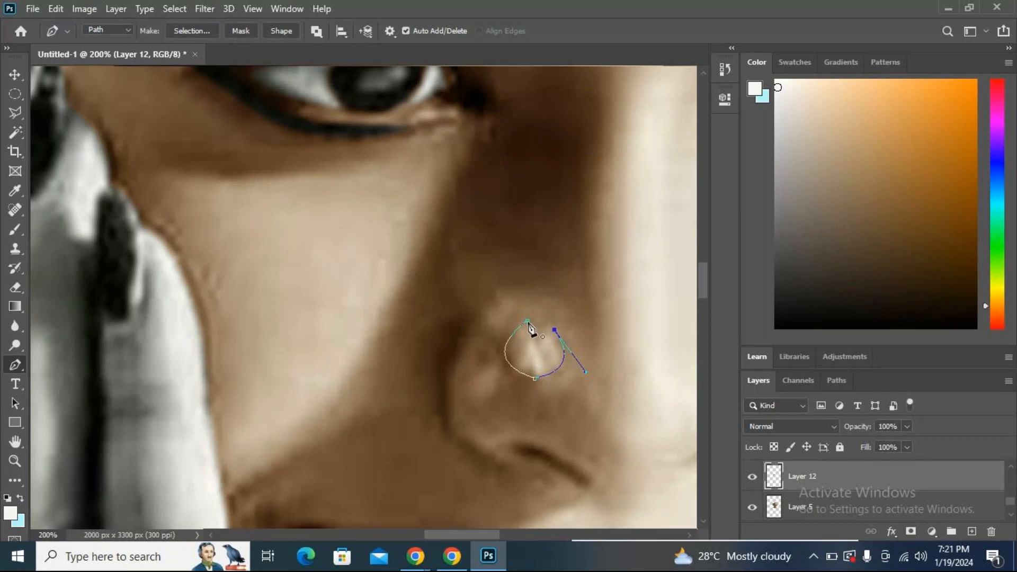
left_click(528, 321)
left_click(189, 31)
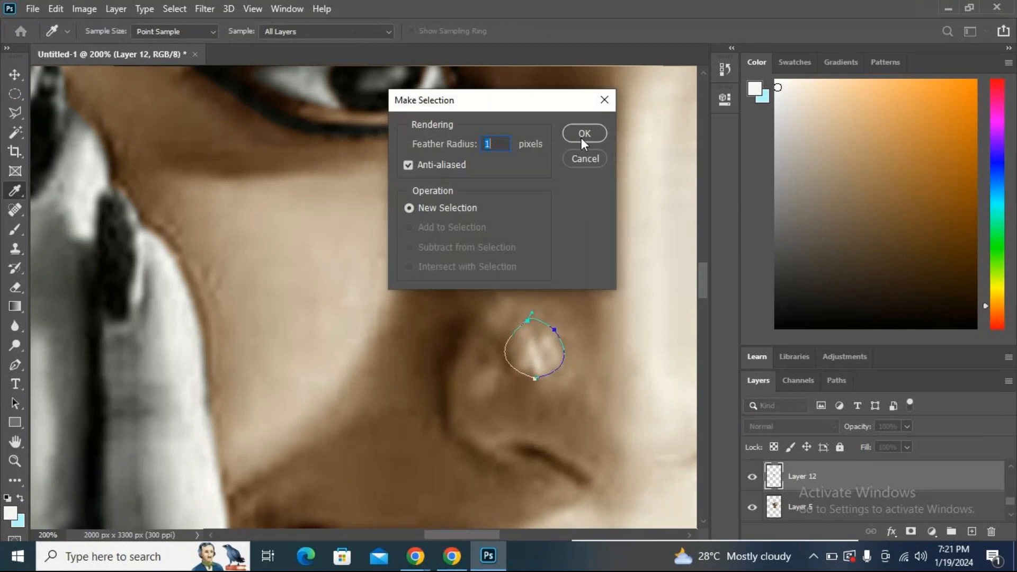
left_click(584, 133)
Copy the selected nose stud from the original photo layer to a new layer and place it above Layer 5.
scroll(846, 479, "down", 3)
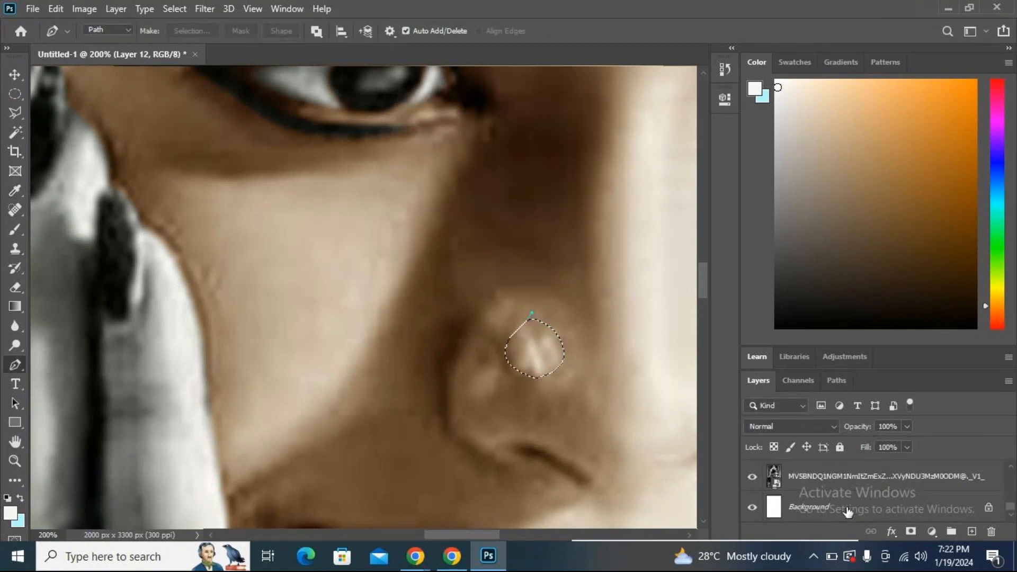
left_click(845, 480)
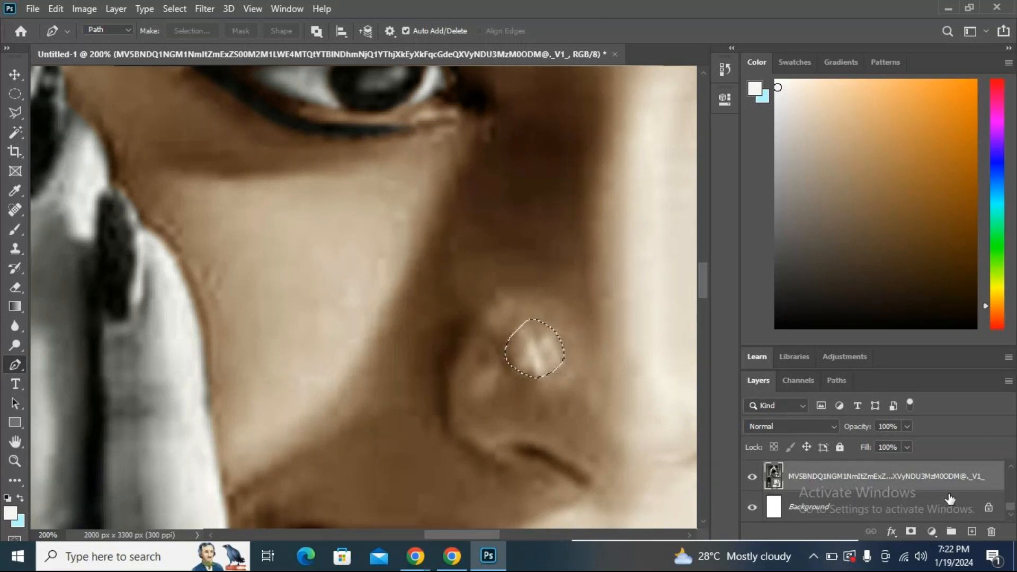
key("ctrl+j")
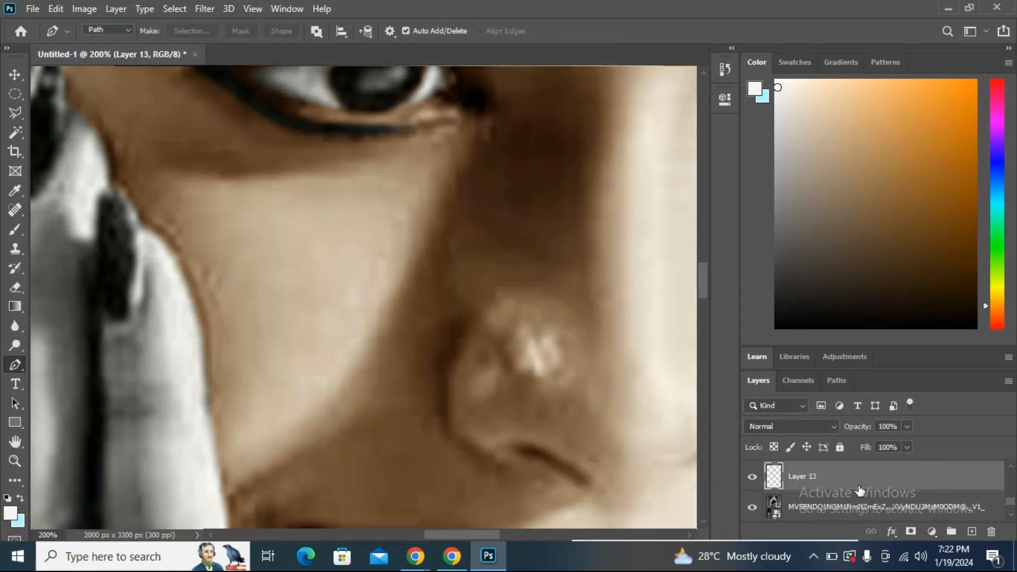
left_click_drag(859, 499, 816, 477)
scroll(183, 188, "down", 1)
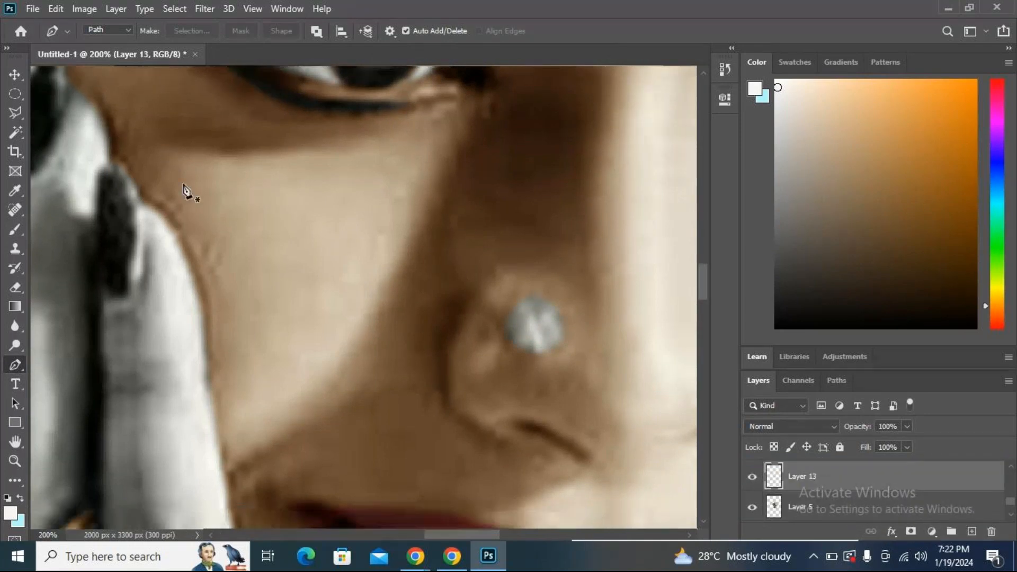
scroll(187, 188, "down", 3)
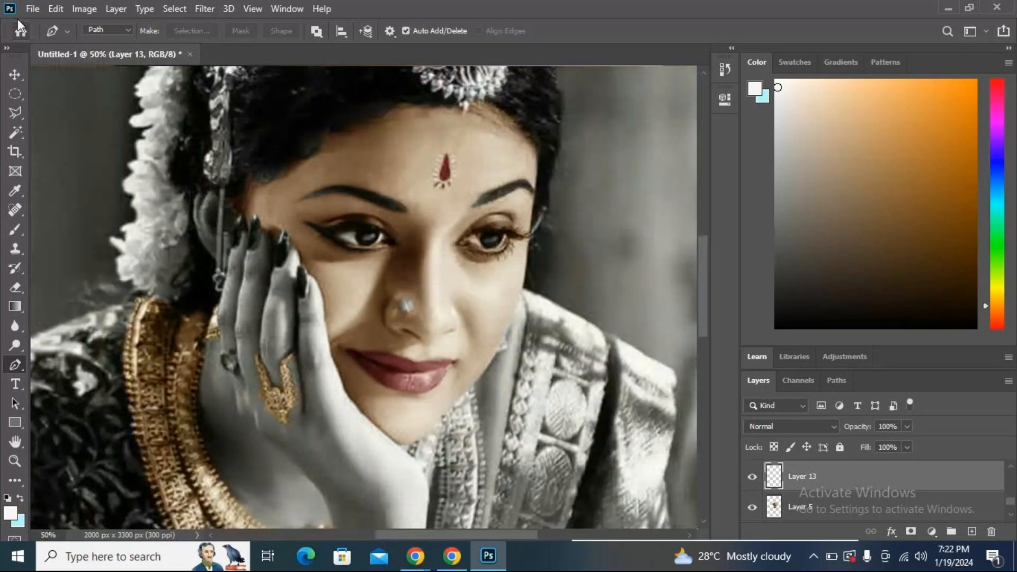
left_click(84, 8)
mouse_move(132, 47)
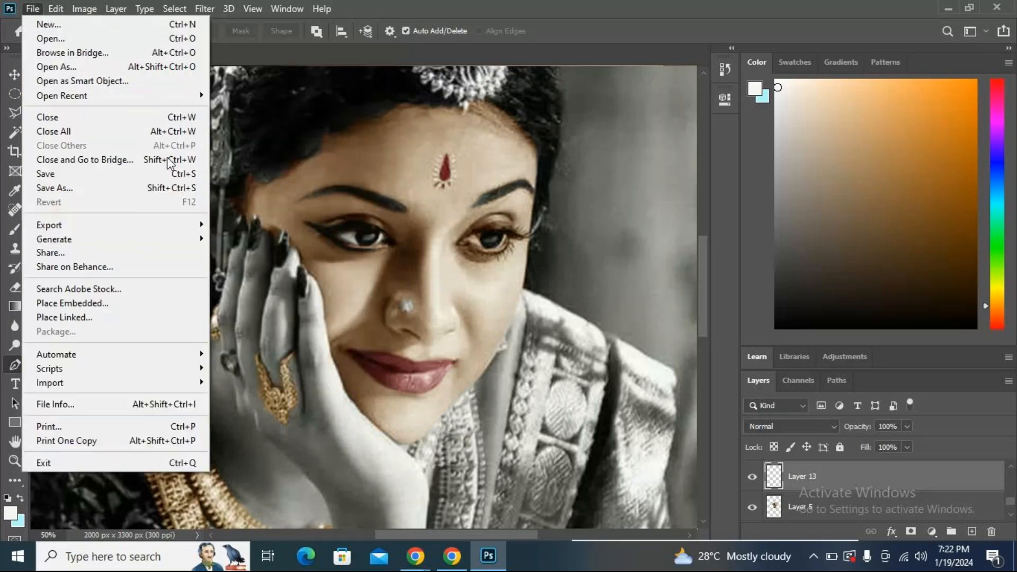
mouse_move(108, 8)
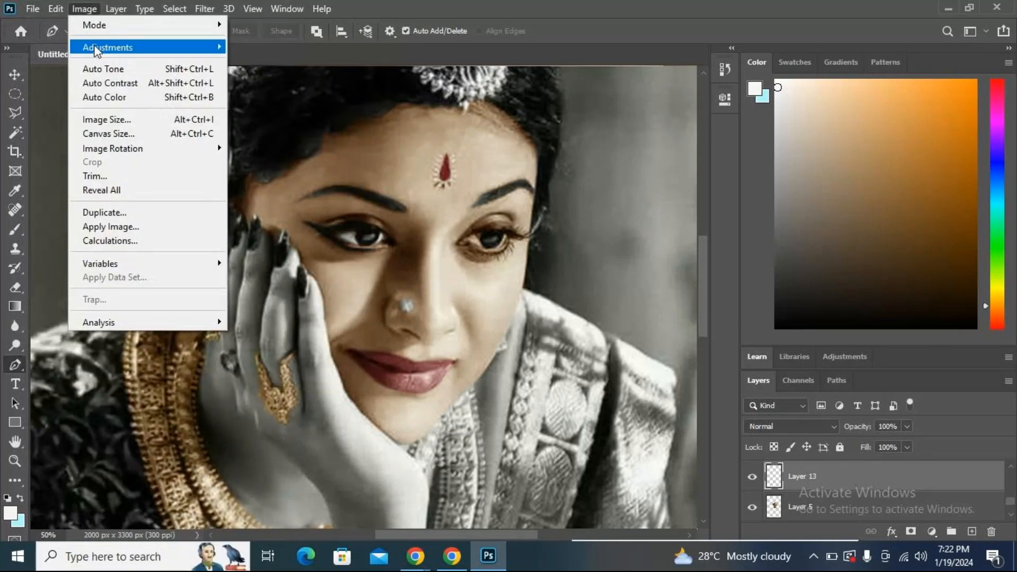
left_click(312, 135)
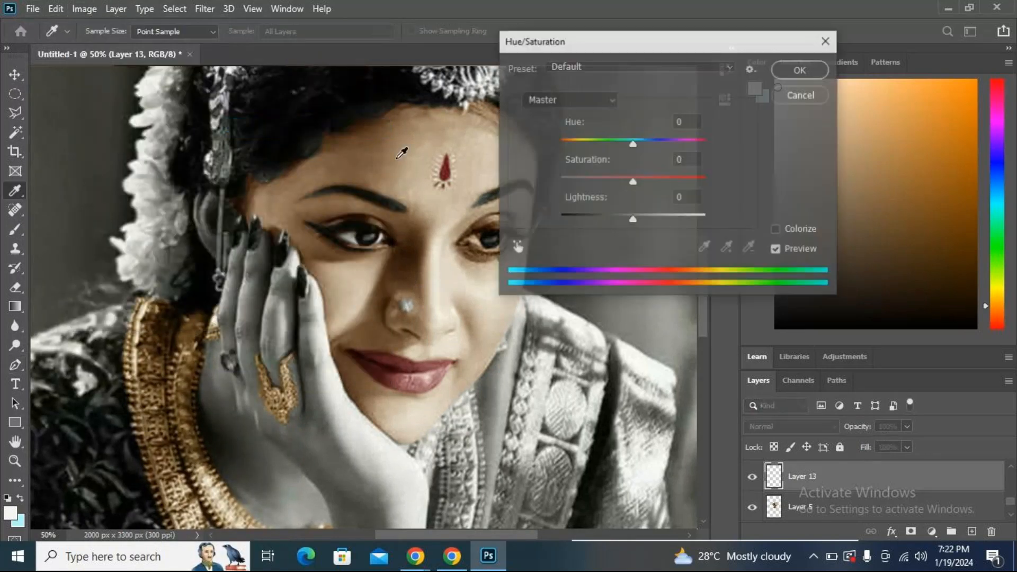
mouse_move(632, 144)
left_mouse_down()
mouse_move(583, 151)
mouse_move(691, 151)
mouse_move(649, 145)
left_mouse_up()
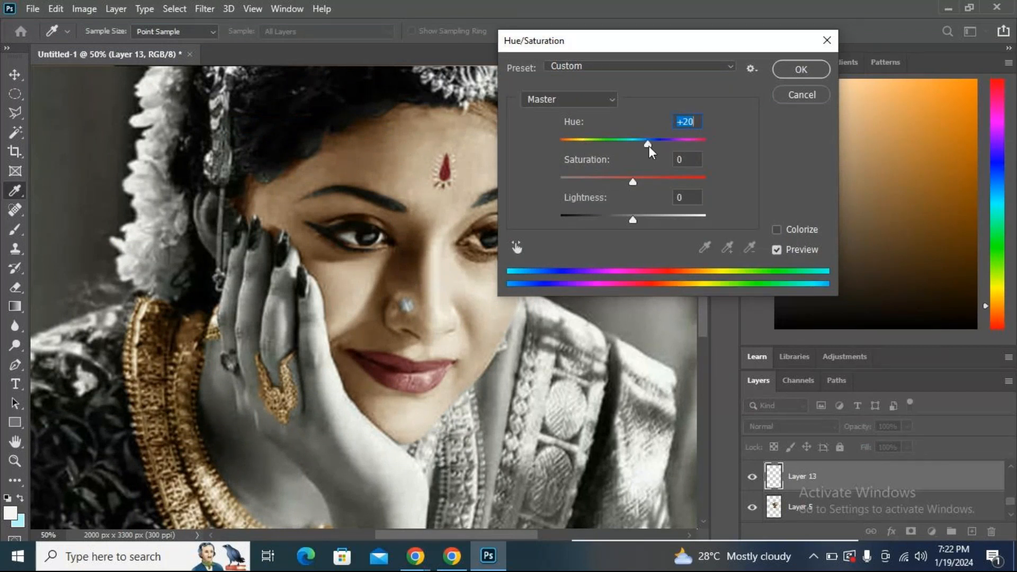
left_click(700, 181)
left_click_drag(706, 189, 680, 194)
left_click_drag(642, 146, 721, 134)
left_click_drag(684, 183, 691, 182)
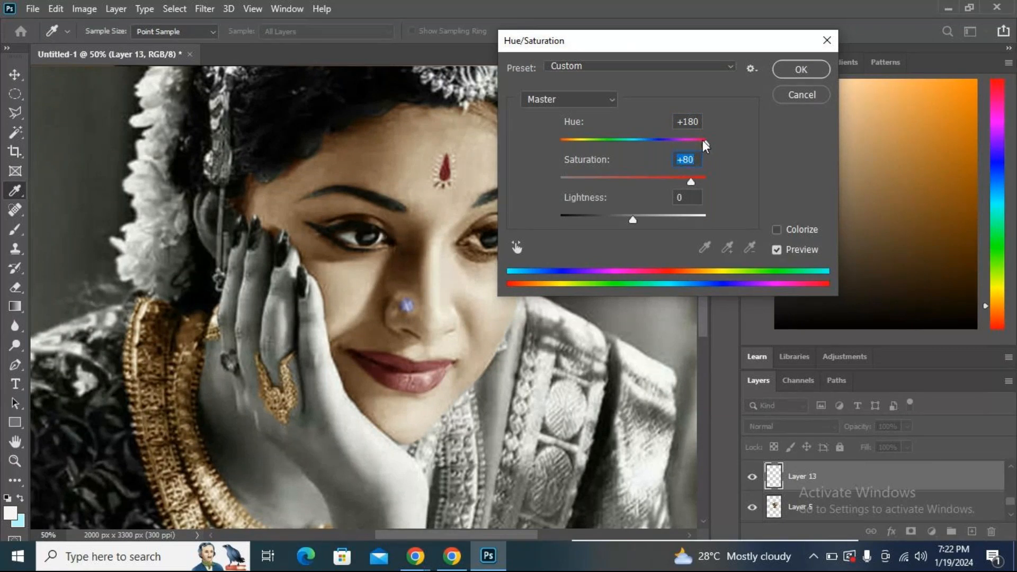
left_click_drag(702, 139, 677, 141)
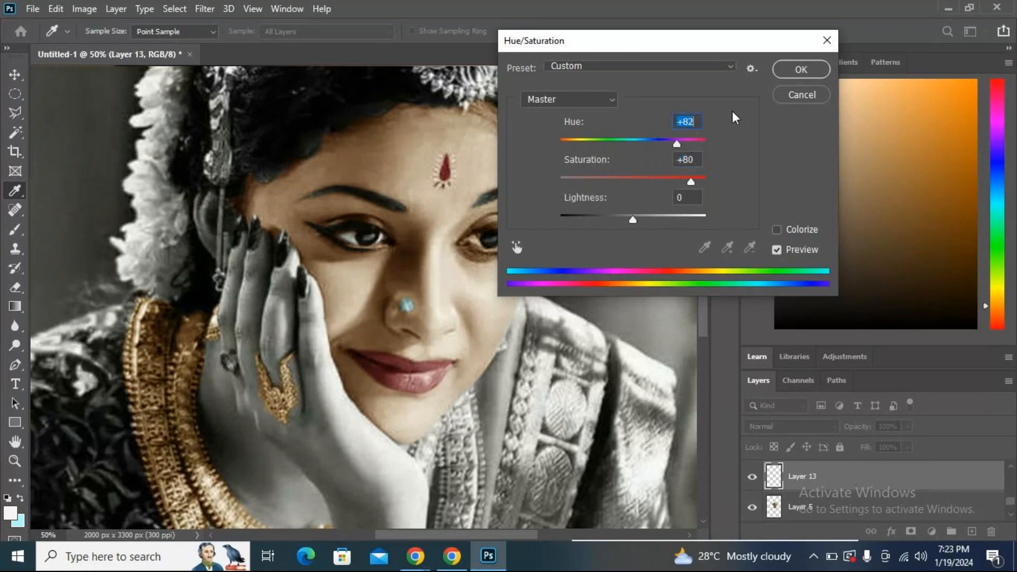
left_click(826, 41)
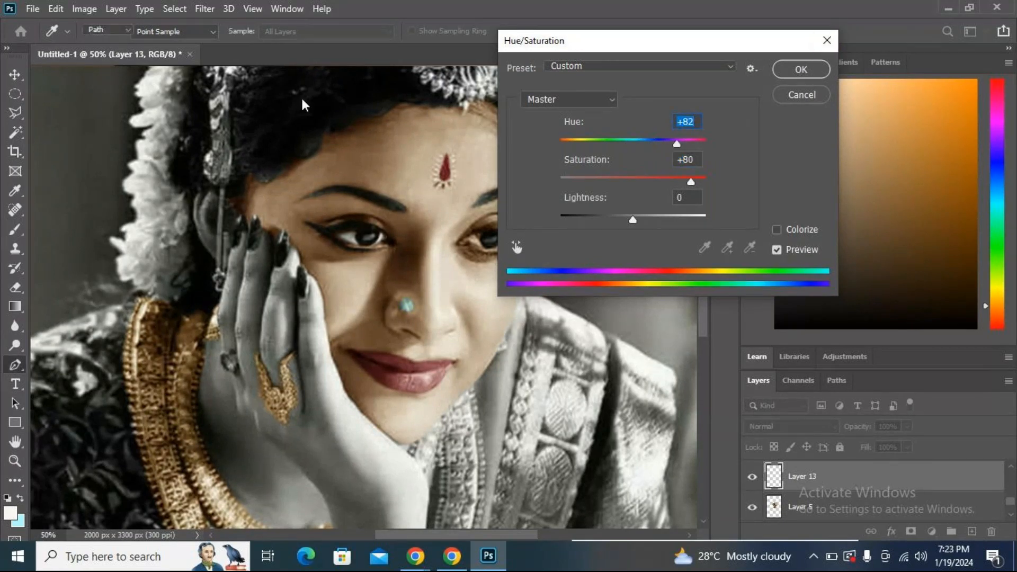
Tint the nose stud gold with a midtone Color Balance adjustment of +46 cyan-red and -49 yellow-blue.
left_click(82, 9)
mouse_move(127, 49)
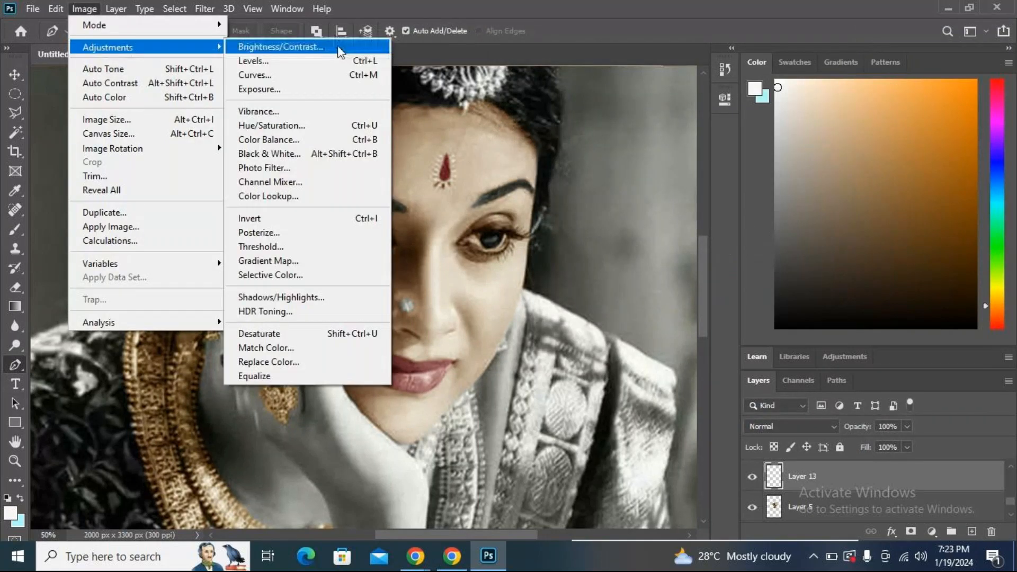
left_click(295, 141)
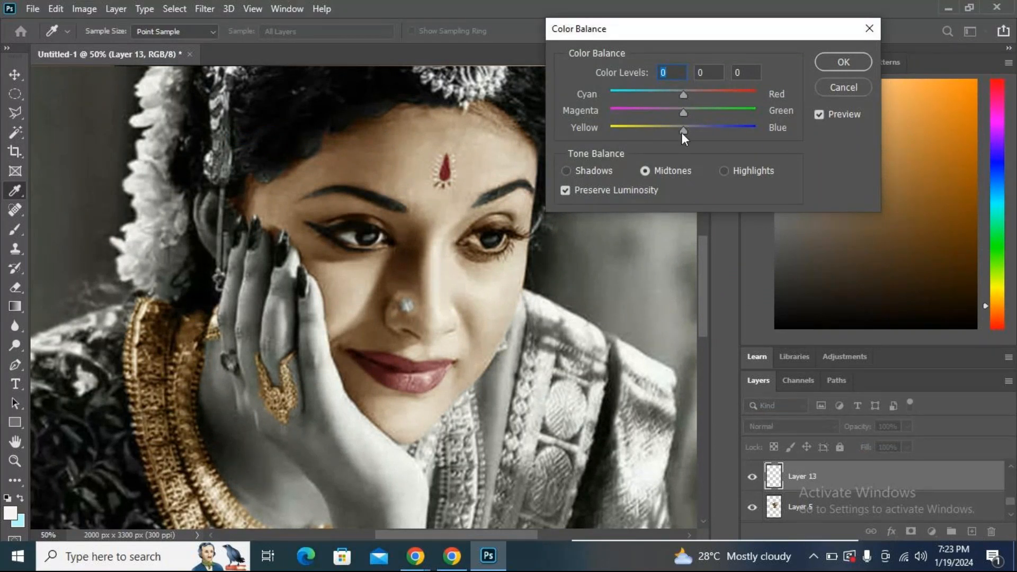
left_click_drag(681, 132, 668, 132)
left_click(685, 91)
left_click_drag(713, 88, 713, 94)
left_click_drag(715, 94, 717, 93)
key("Down")
left_click_drag(669, 130, 651, 135)
left_click_drag(652, 135, 647, 133)
left_click(854, 62)
key("p")
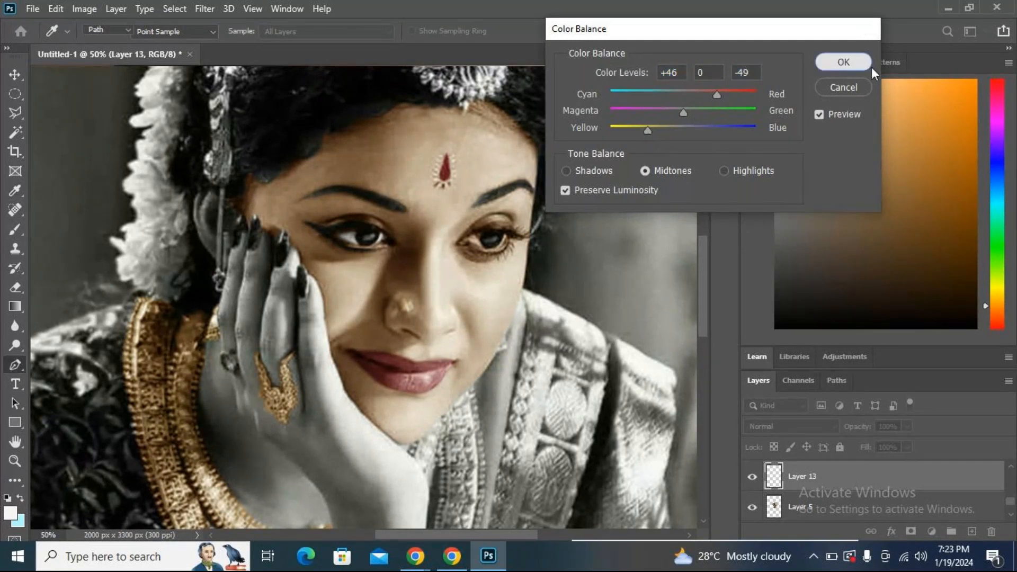
scroll(454, 291, "down", 1)
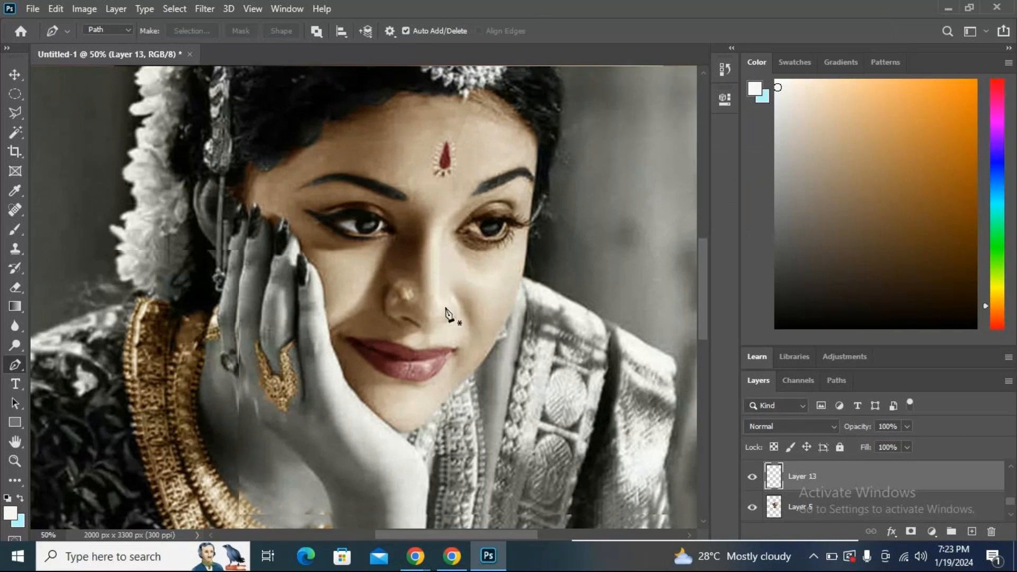
scroll(446, 312, "down", 4)
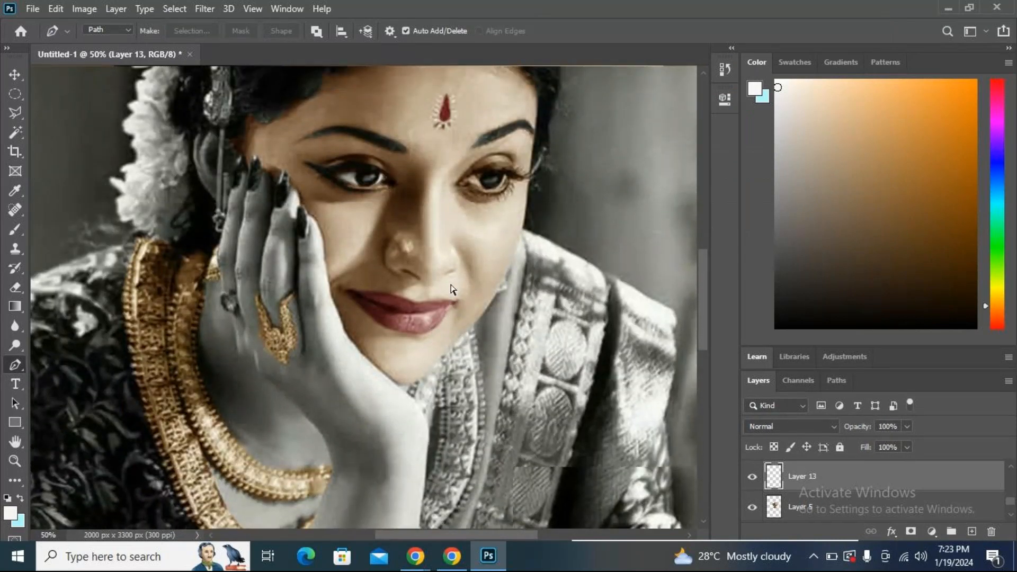
scroll(451, 286, "left", 4)
scroll(450, 286, "down", 1)
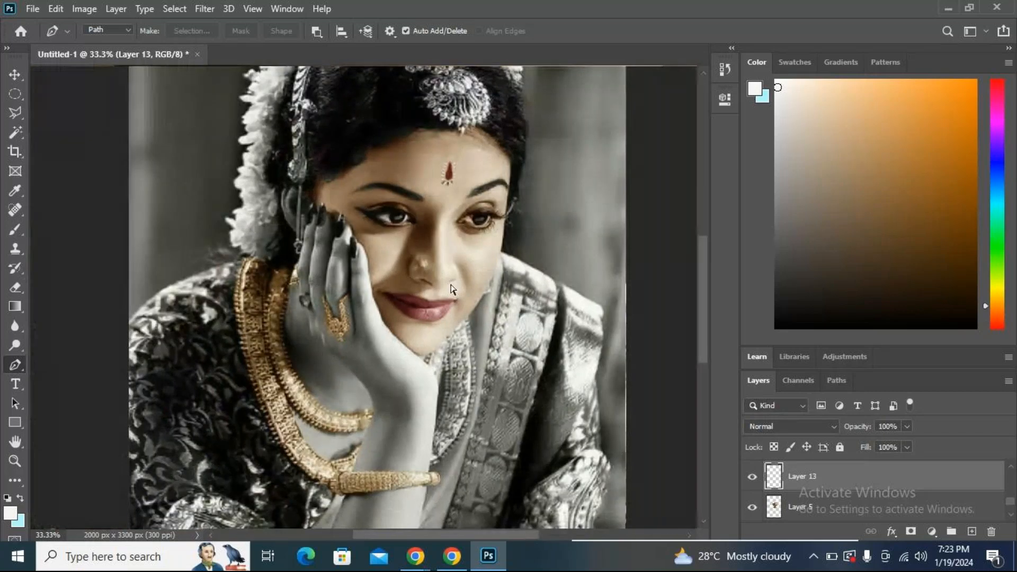
scroll(451, 288, "down", 1)
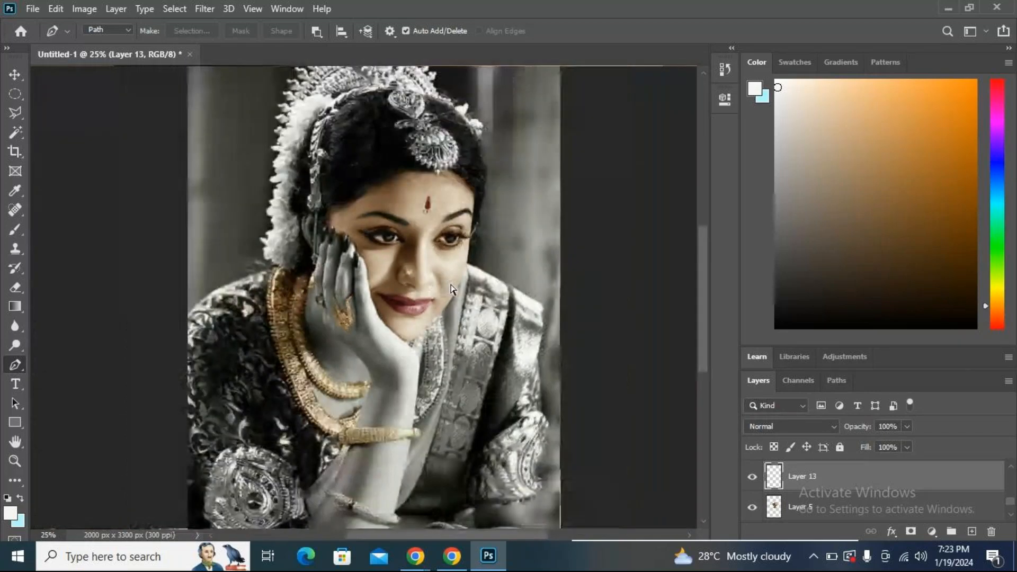
scroll(244, 432, "down", 1)
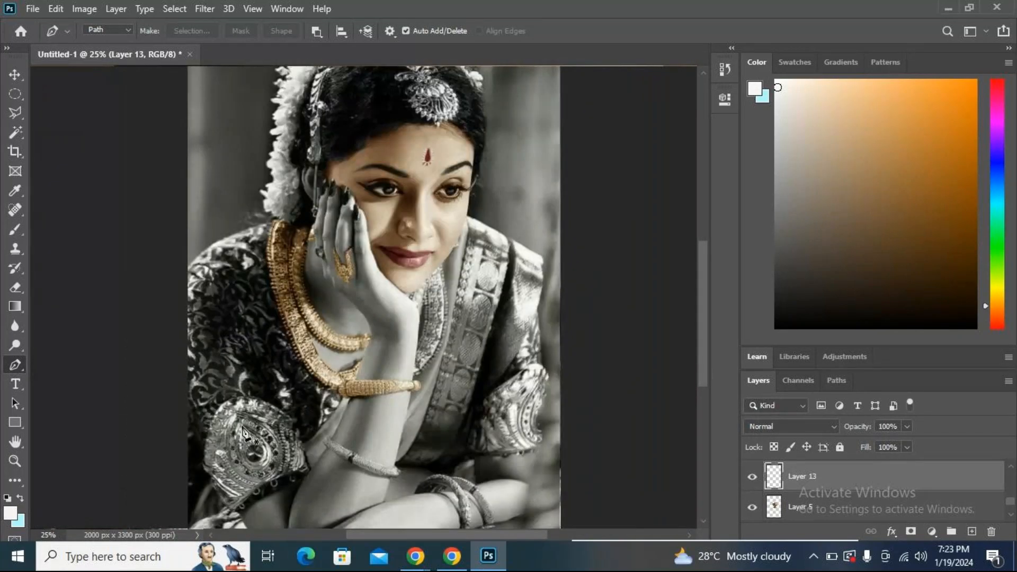
Examine the patterned blouse sleeve and its embroidered border up close.
scroll(244, 431, "down", 1)
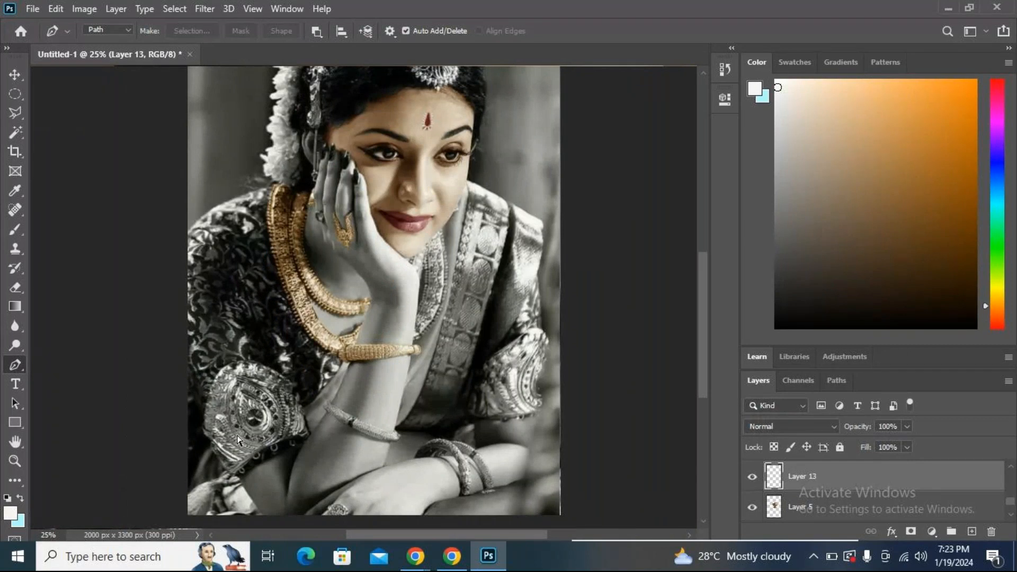
key("ctrl+plus")
key("ctrl+plus")
key("ctrl+plus")
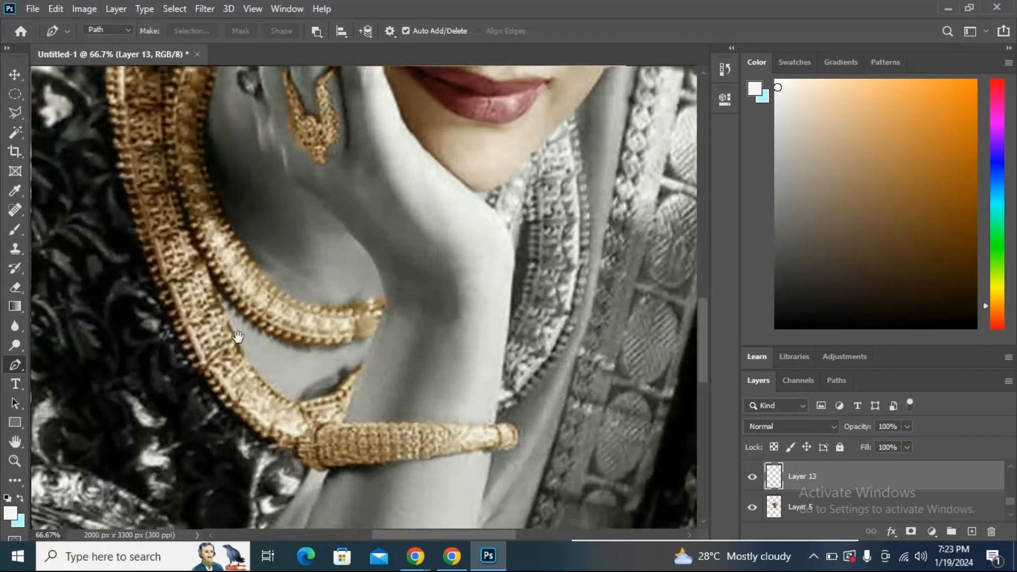
left_click_drag(445, 183, 599, 90)
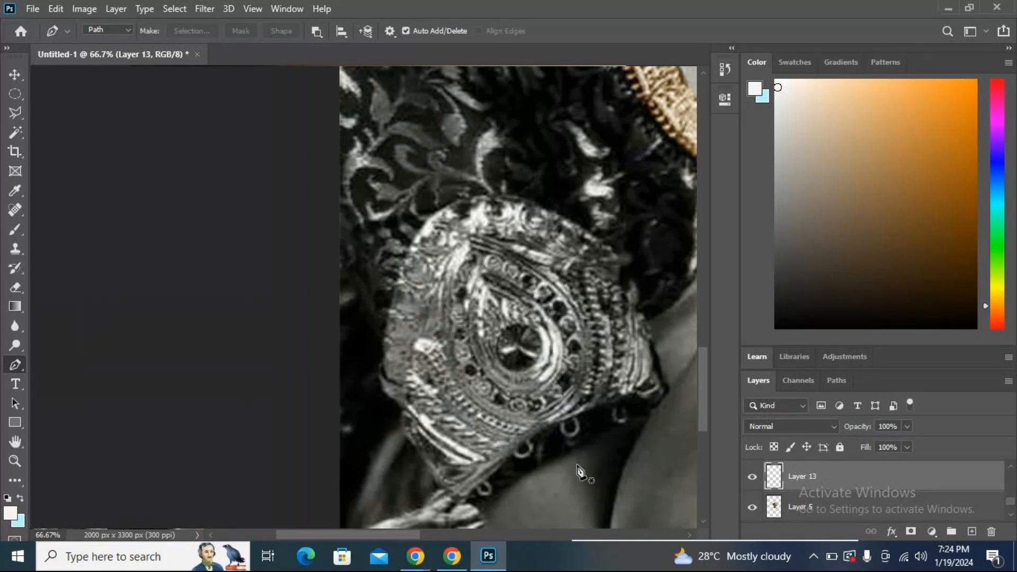
scroll(574, 453, "up", 2)
scroll(575, 449, "up", 3)
key("ctrl+minus")
key("ctrl+minus")
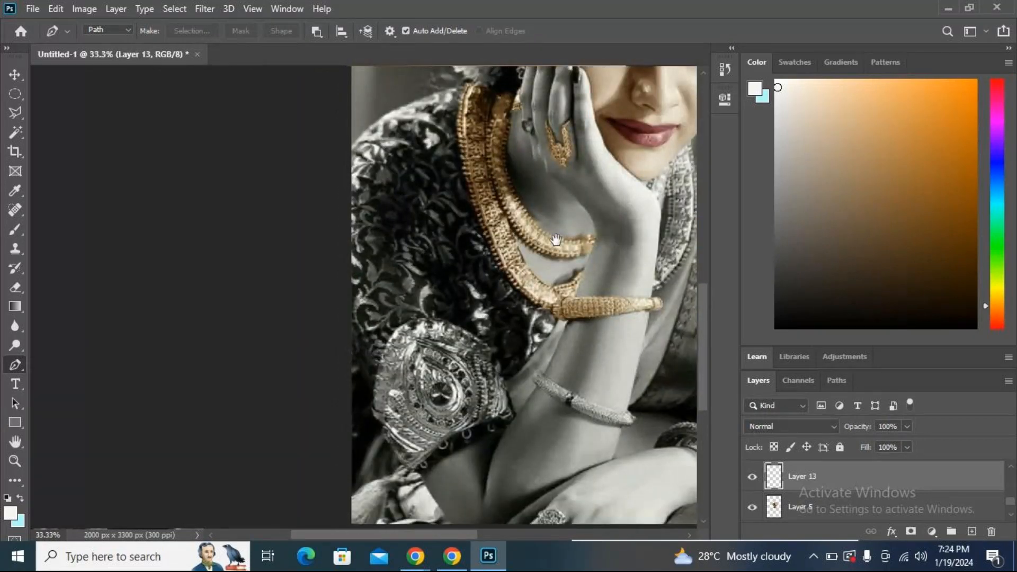
left_click_drag(582, 339, 372, 375)
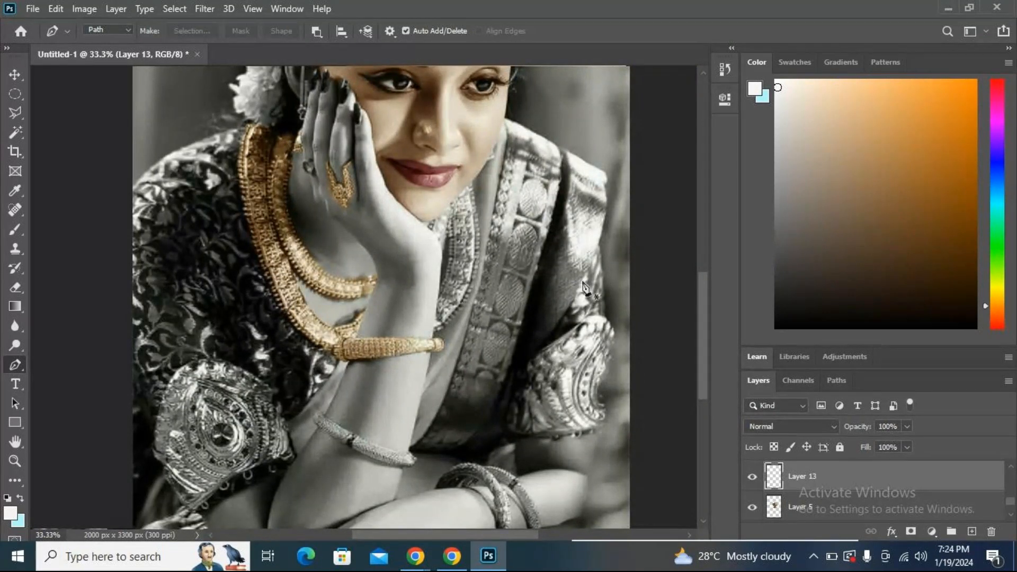
Start a pen path at the necklace's upper end, curve it along the shoulder and run it down the photo's edge beside the sleeve.
left_click(245, 127)
left_click(132, 185)
left_click_drag(134, 197, 110, 228)
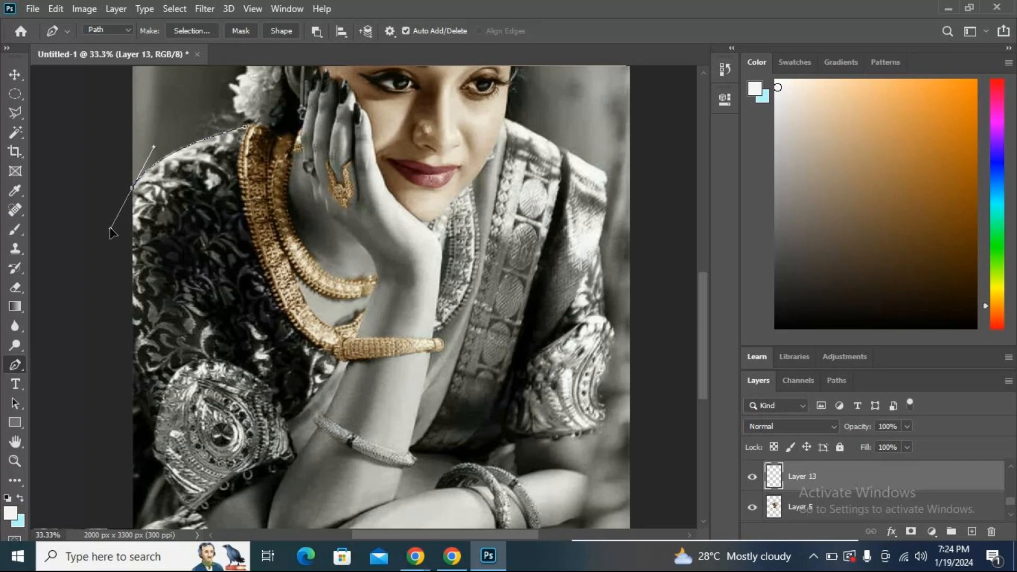
left_click(132, 188, "alt")
left_click(132, 393)
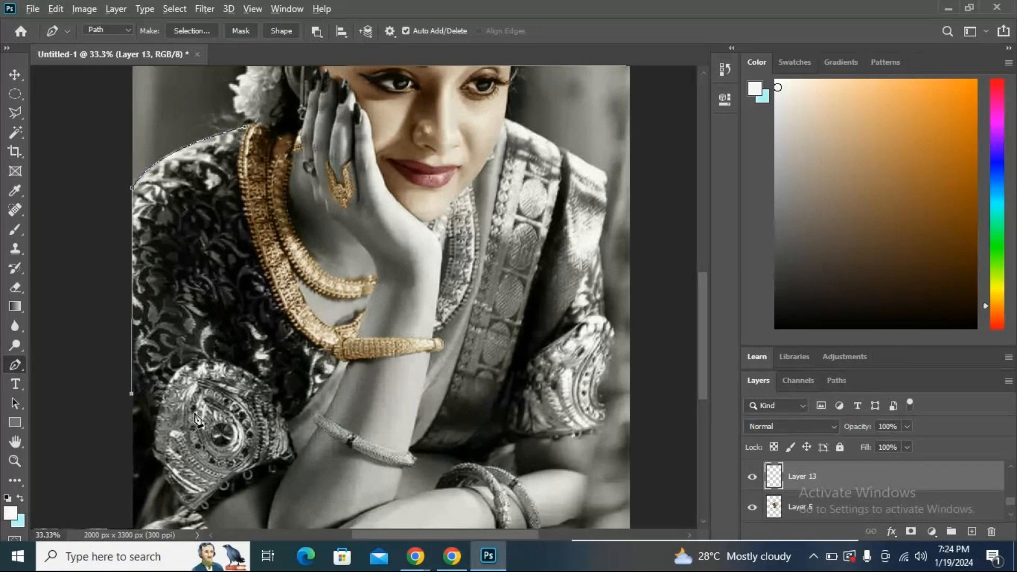
Continue the path around the upper outline of the embroidered sleeve border to the blouse's lower corner beside the arm.
key("ctrl+plus")
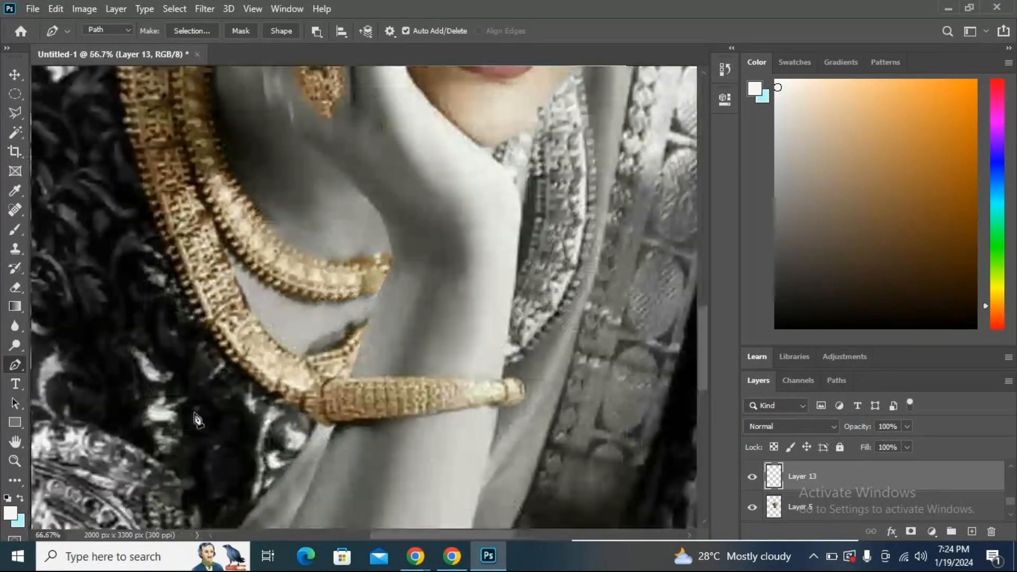
left_click_drag(197, 420, 689, 122)
left_click(334, 318)
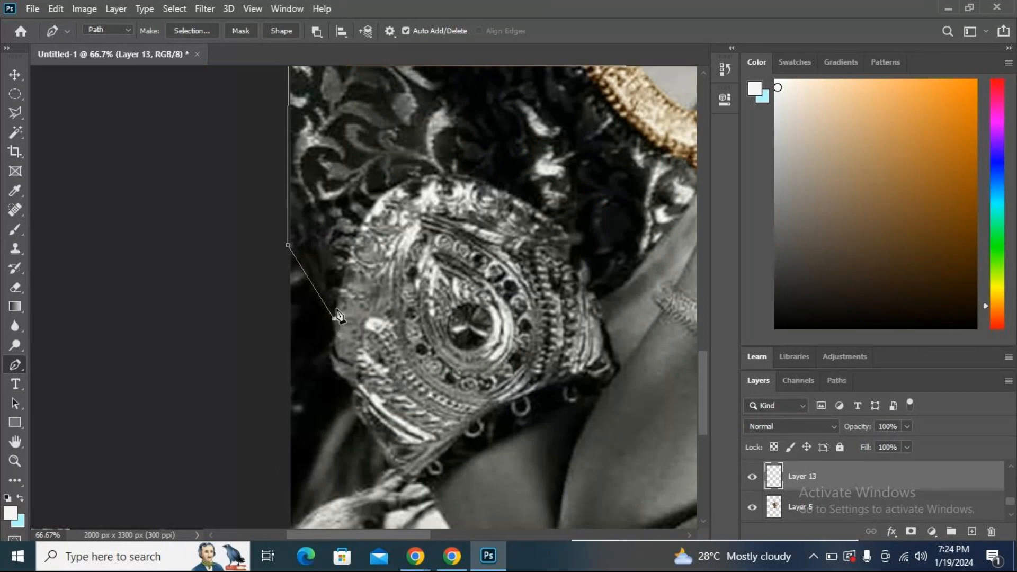
left_click_drag(447, 173, 551, 183)
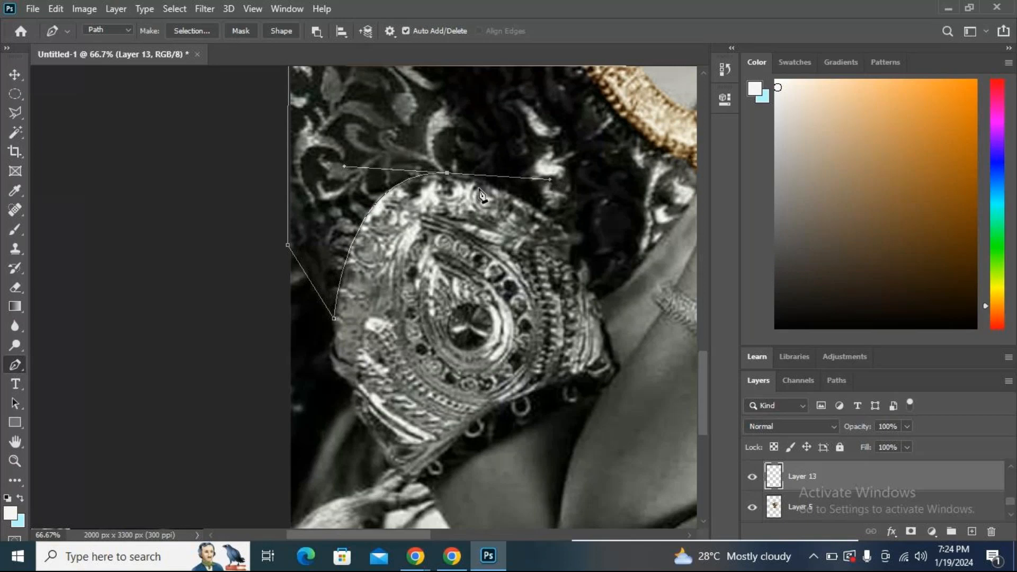
left_click(448, 174, "alt")
left_click_drag(573, 237, 628, 288)
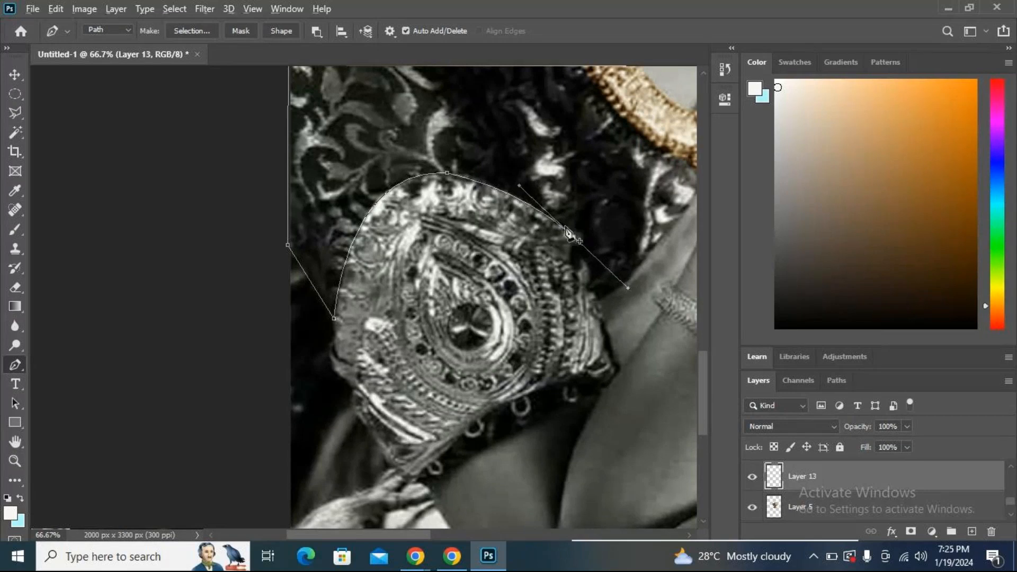
left_click(574, 238, "alt")
left_click_drag(582, 282, 608, 290)
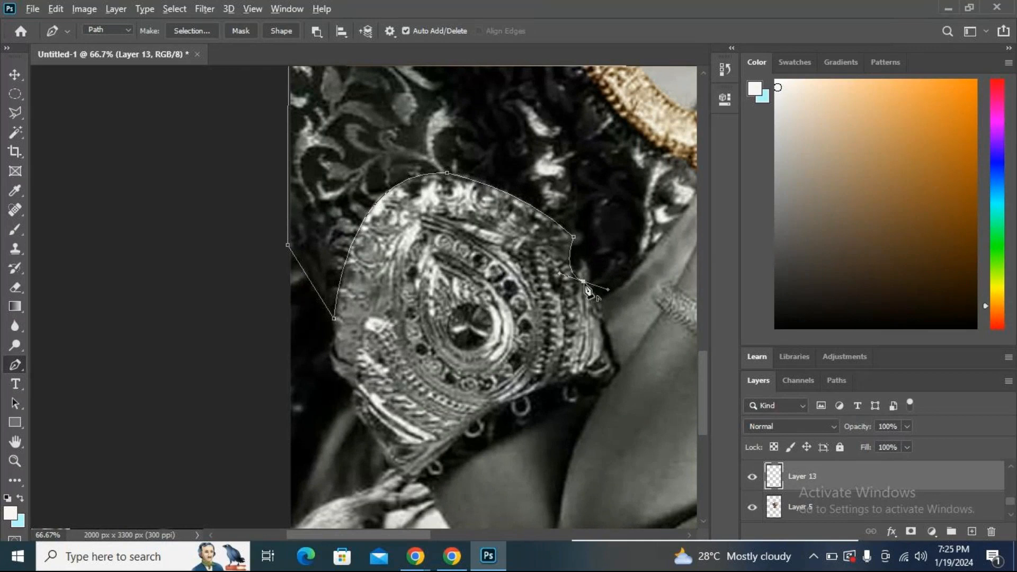
left_click(583, 282, "alt")
left_click(601, 300)
left_click_drag(693, 207, 605, 123)
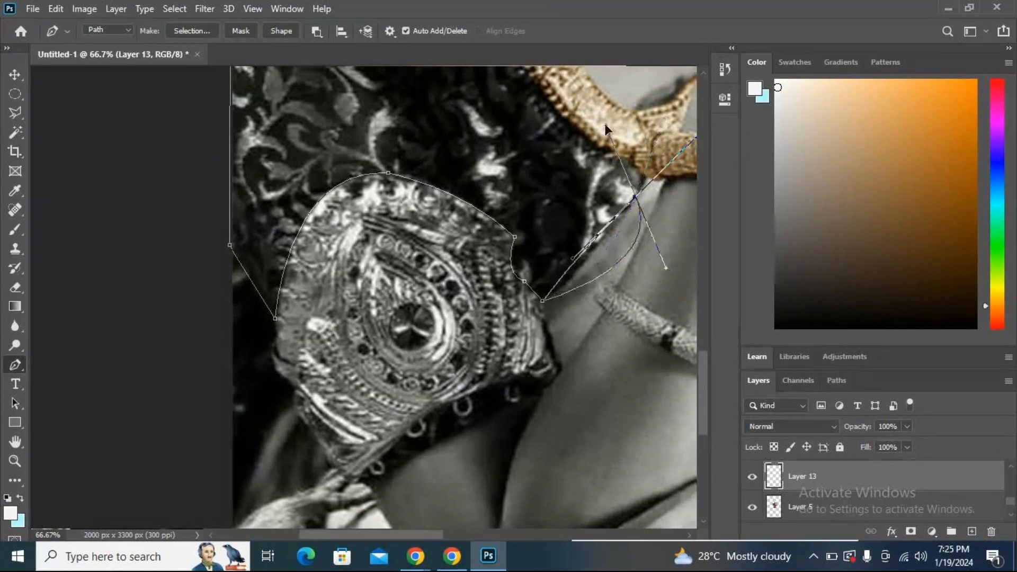
key("ctrl+z")
key("ctrl+z")
Extend the path along the blouse edge beside the arm, around the necklace pendant and partway up the necklace's outer edge.
left_click_drag(644, 179, 644, 139)
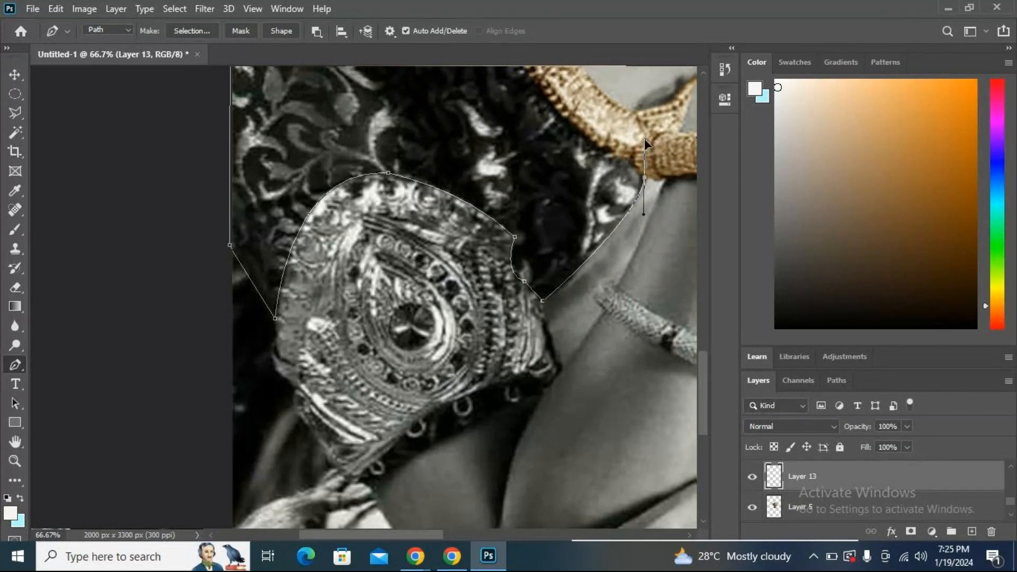
left_click(644, 179, "alt")
left_click(605, 151)
left_click_drag(607, 158, 587, 156)
left_click(606, 152, "alt")
left_click_drag(613, 175, 618, 277)
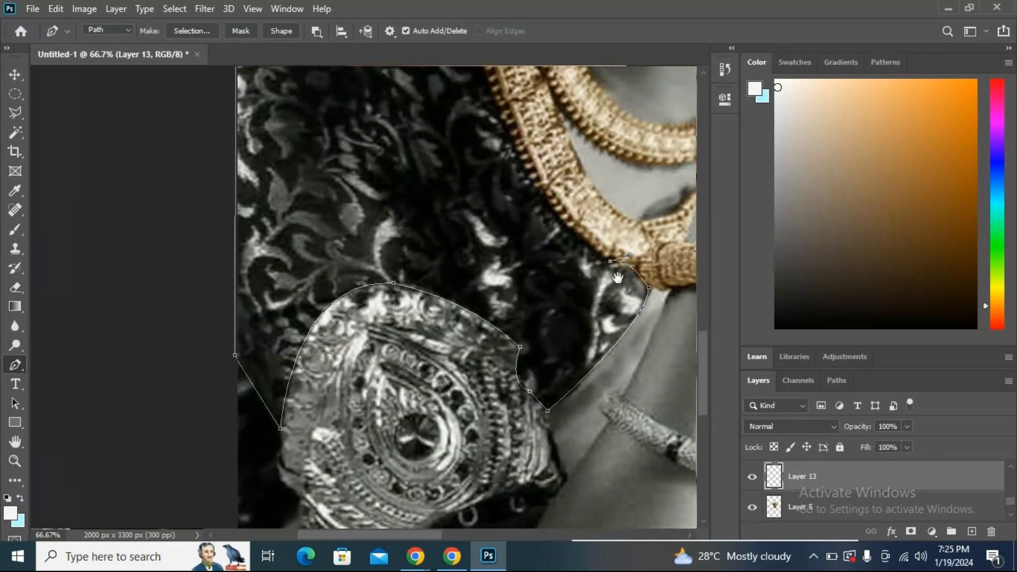
left_click_drag(528, 177, 519, 142)
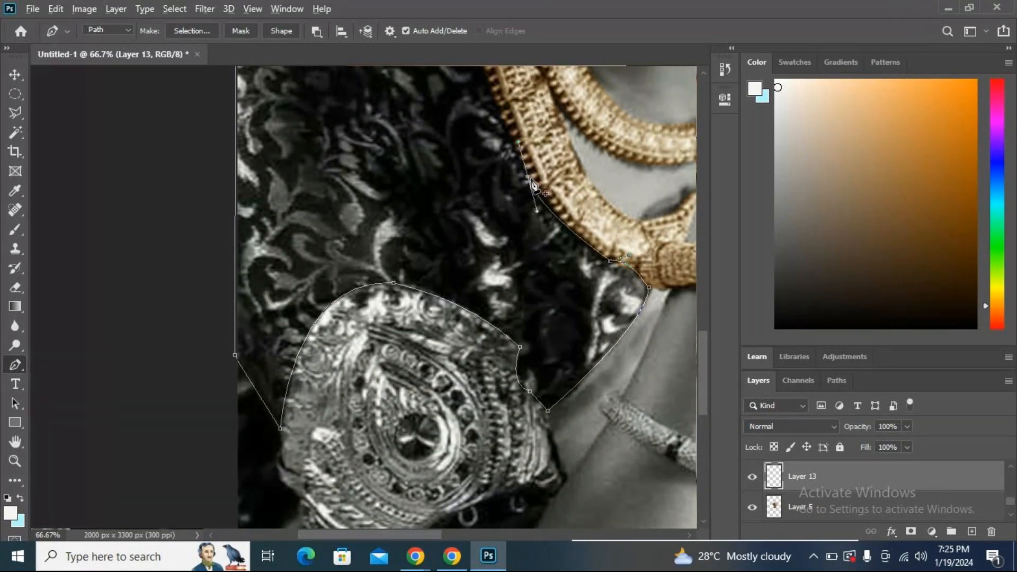
left_click(529, 178, "alt")
left_click_drag(563, 174, 637, 309)
left_click(530, 81)
mouse_move(529, 81)
left_mouse_down()
mouse_move(535, 57)
mouse_move(537, 93)
left_mouse_up()
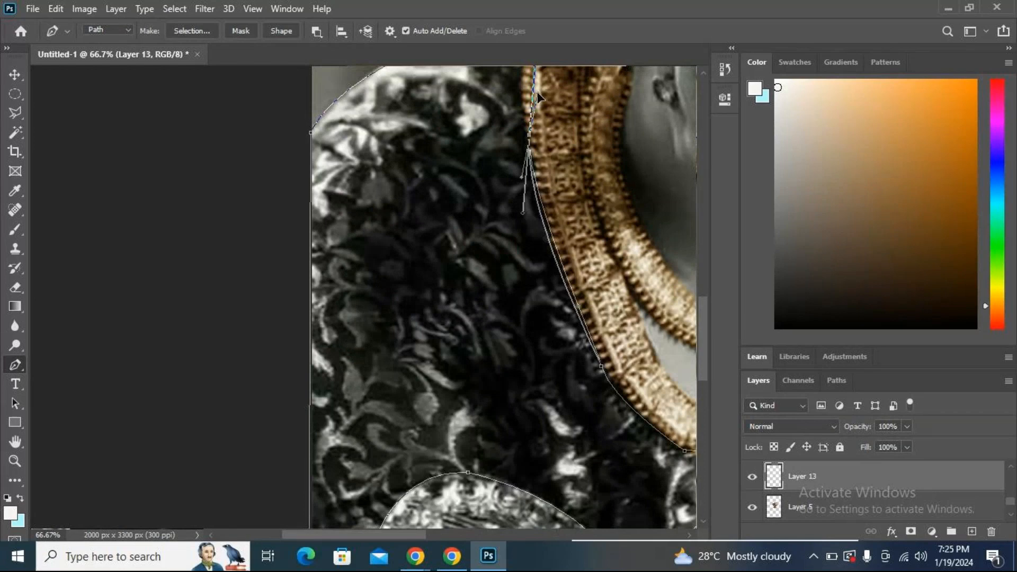
left_click(530, 155)
key("ctrl+z")
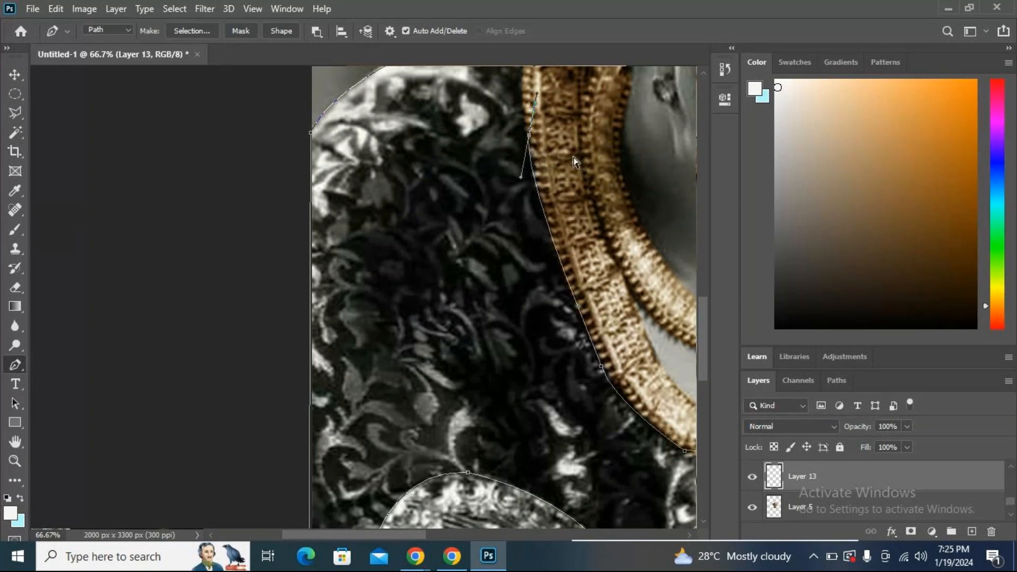
key("ctrl+z")
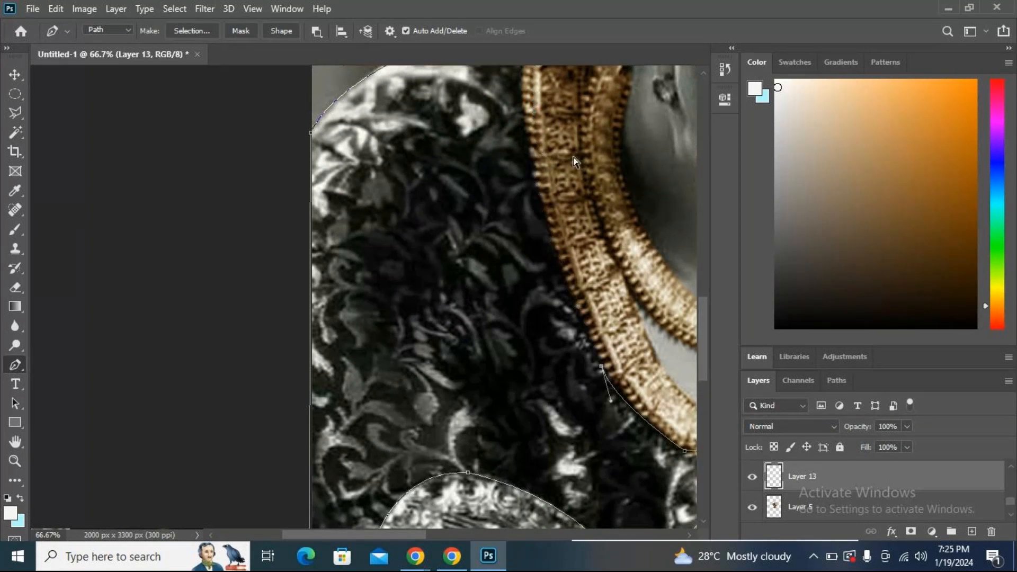
Close the blouse path along the necklace's outer edge and make it a selection with a 1-pixel feather.
left_click_drag(525, 113, 537, 68)
left_click(527, 116)
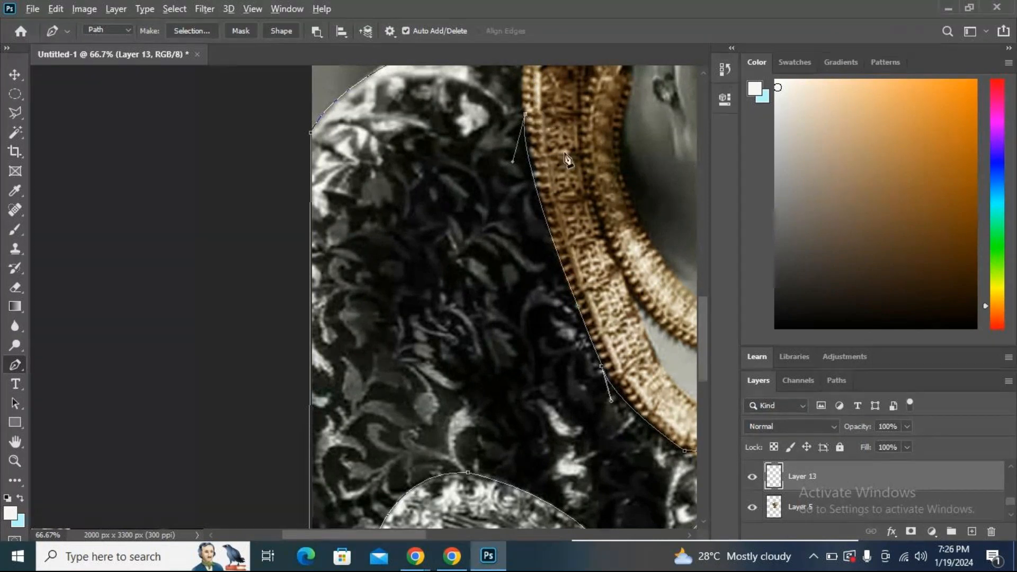
left_click_drag(565, 154, 569, 385)
left_click_drag(538, 242, 563, 164)
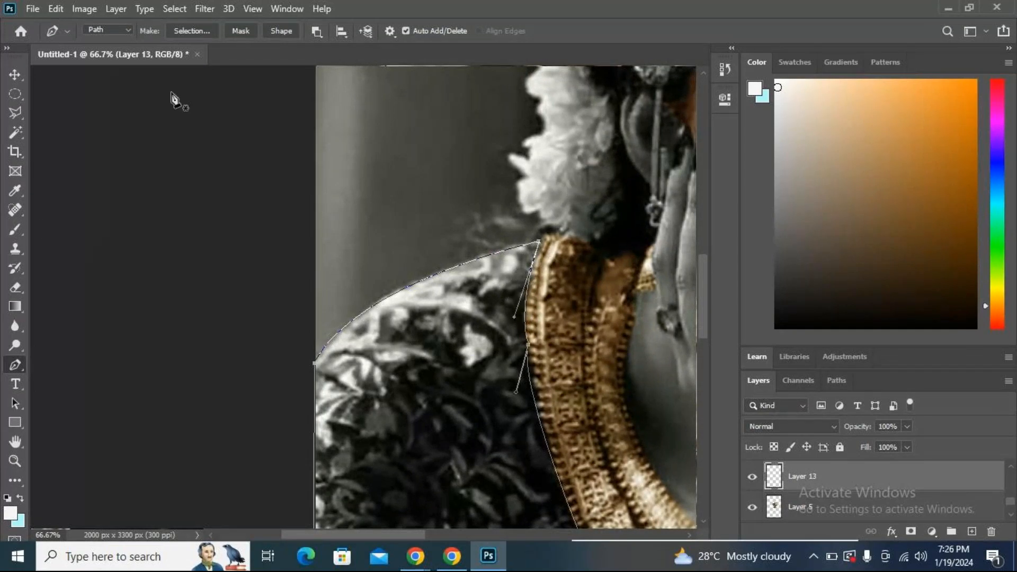
left_click(186, 31)
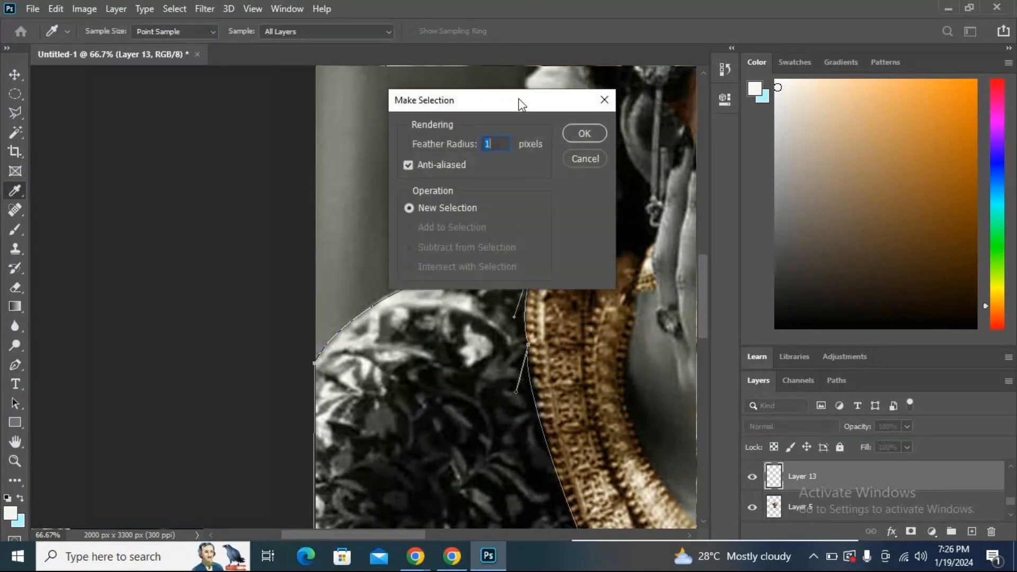
key("Return")
scroll(609, 140, "down", 3)
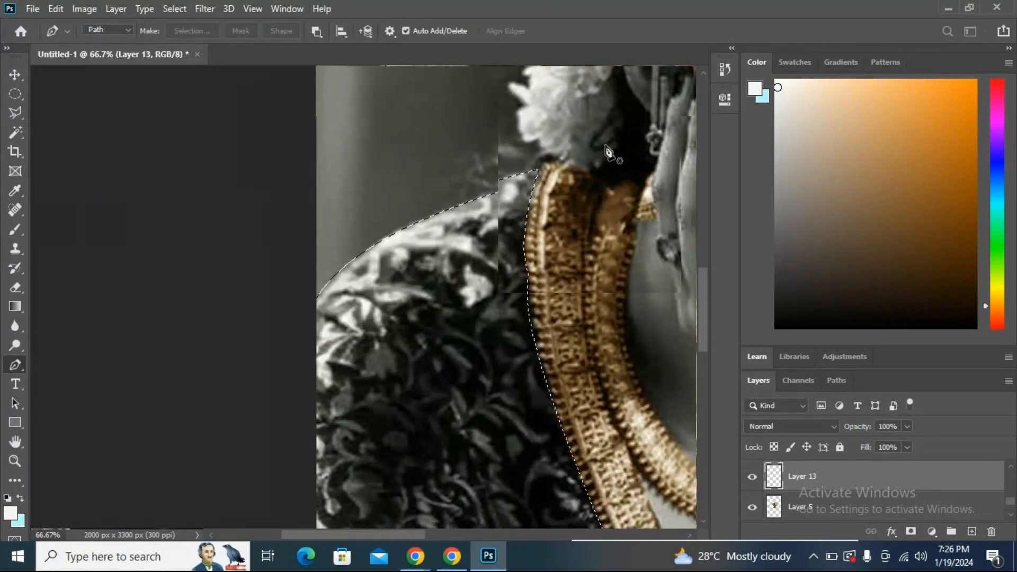
scroll(609, 145, "down", 1)
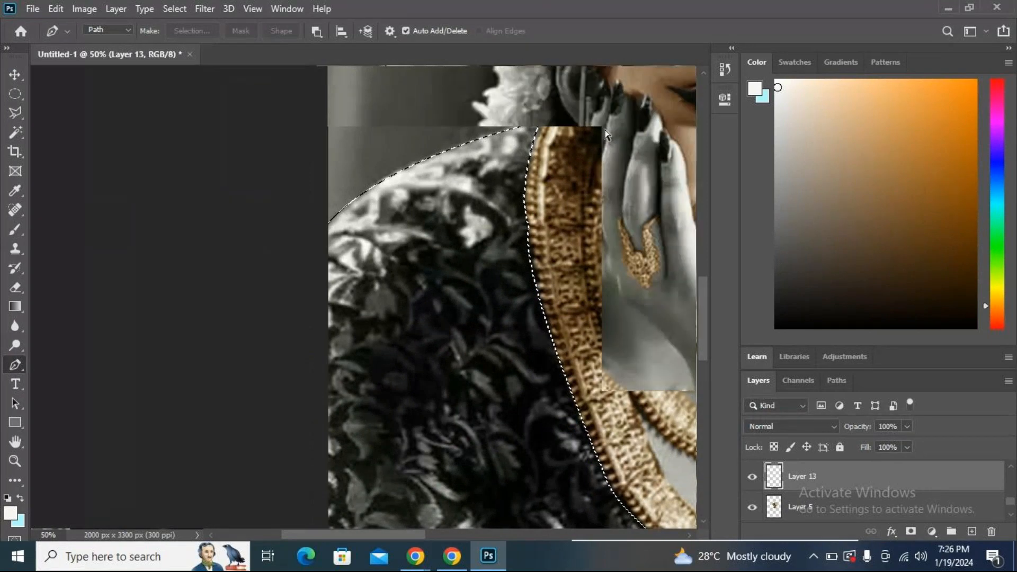
scroll(606, 135, "down", 1)
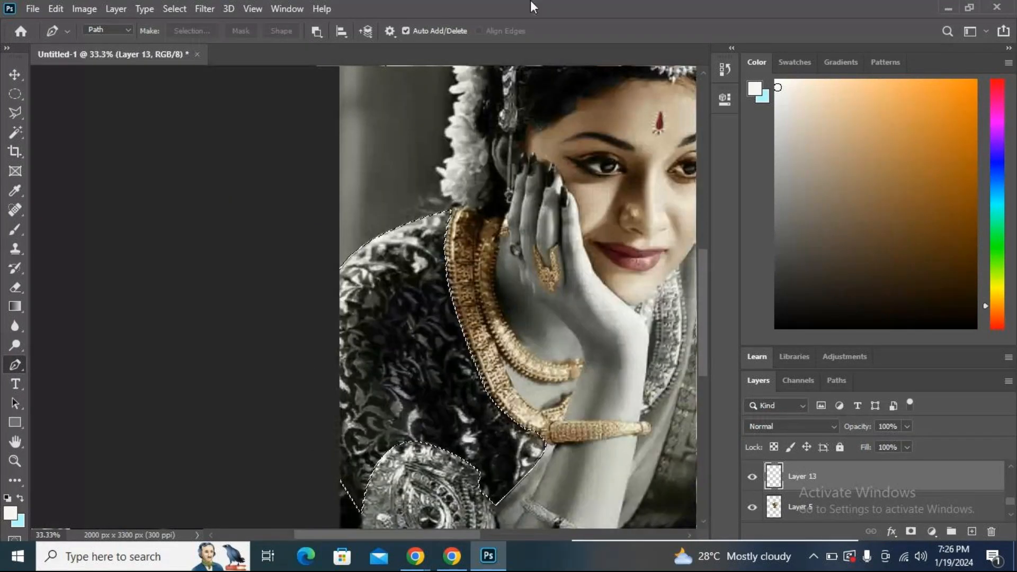
scroll(516, 317, "down", 2)
scroll(516, 316, "down", 3)
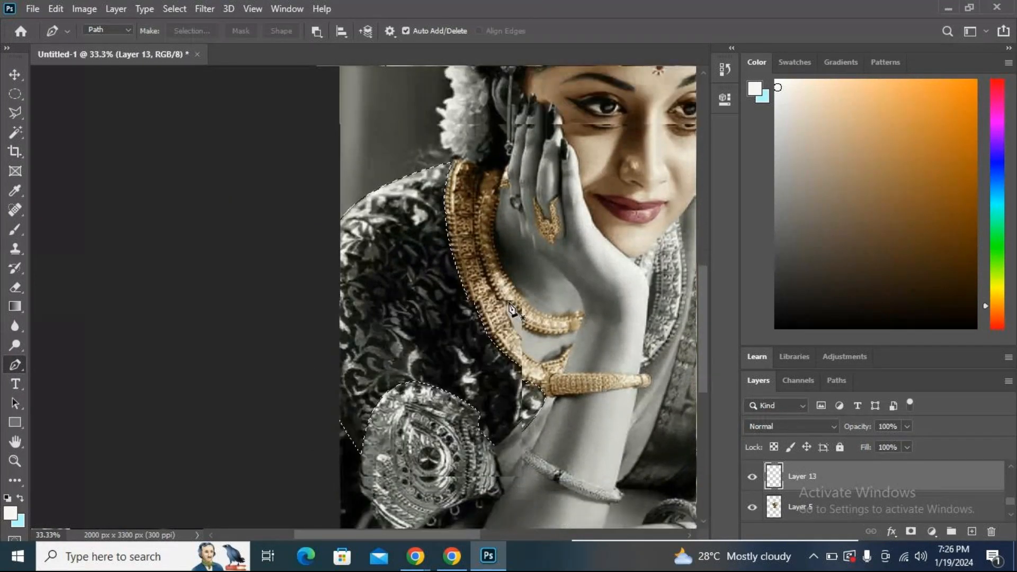
left_click(91, 9)
mouse_move(115, 8)
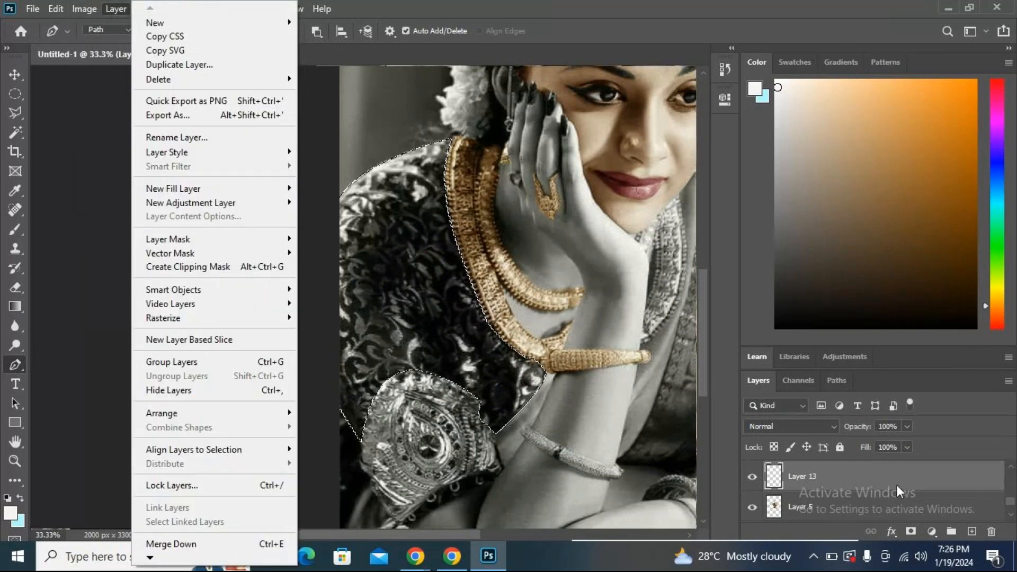
left_click(363, 333)
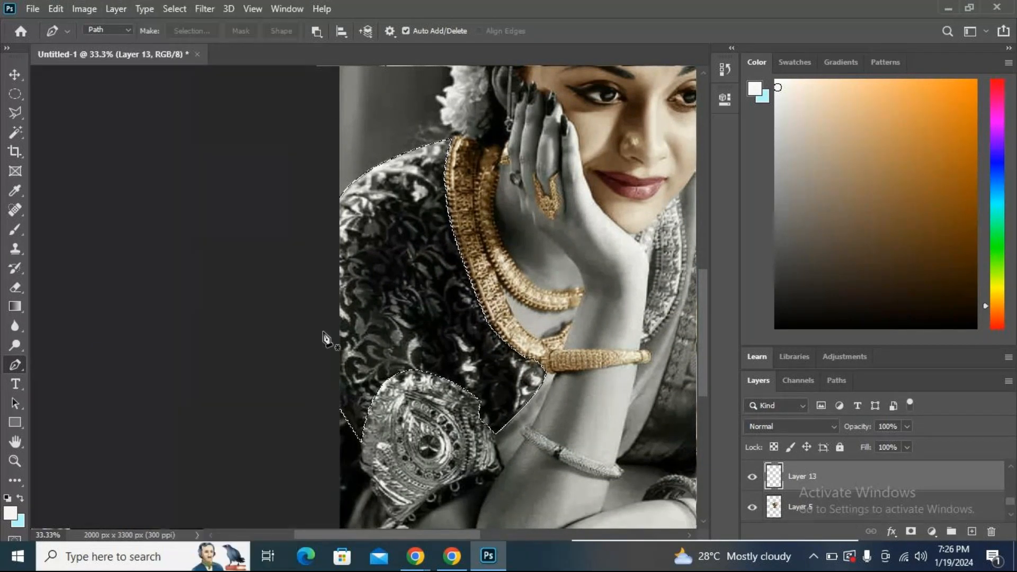
Copy the selected blouse area from the original photo layer to a new layer.
scroll(871, 492, "down", 2)
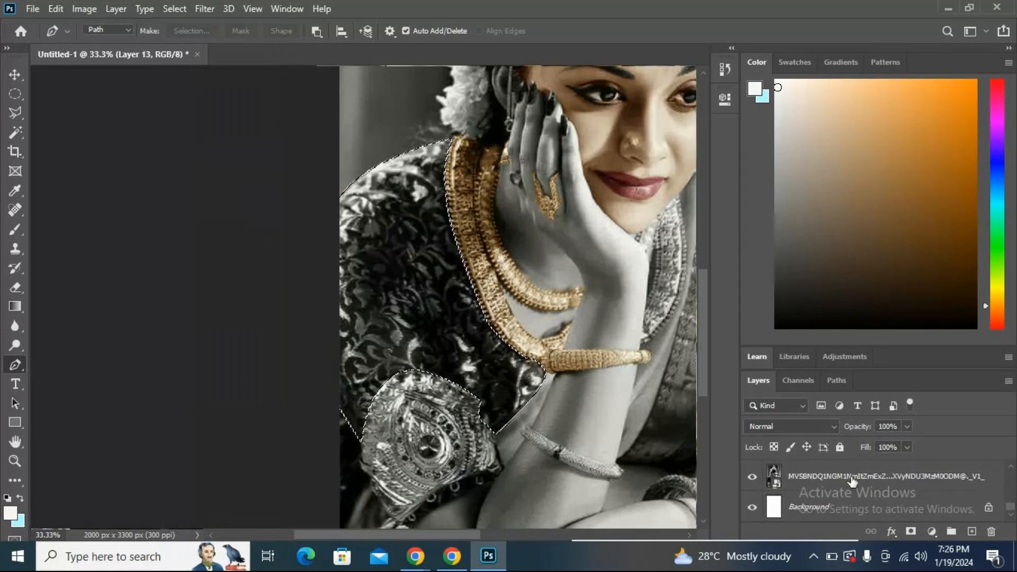
left_click(852, 480)
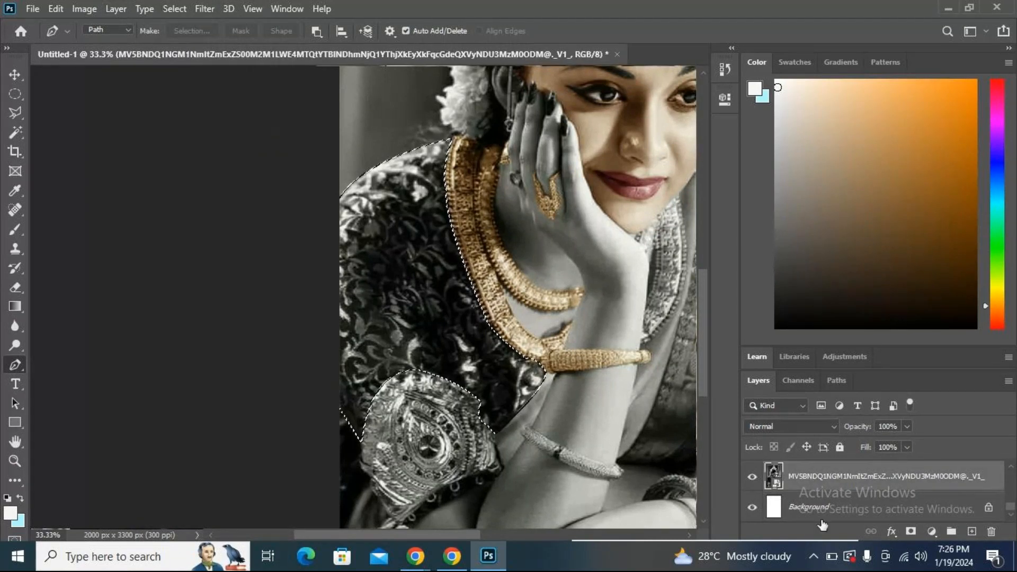
key("ctrl+j")
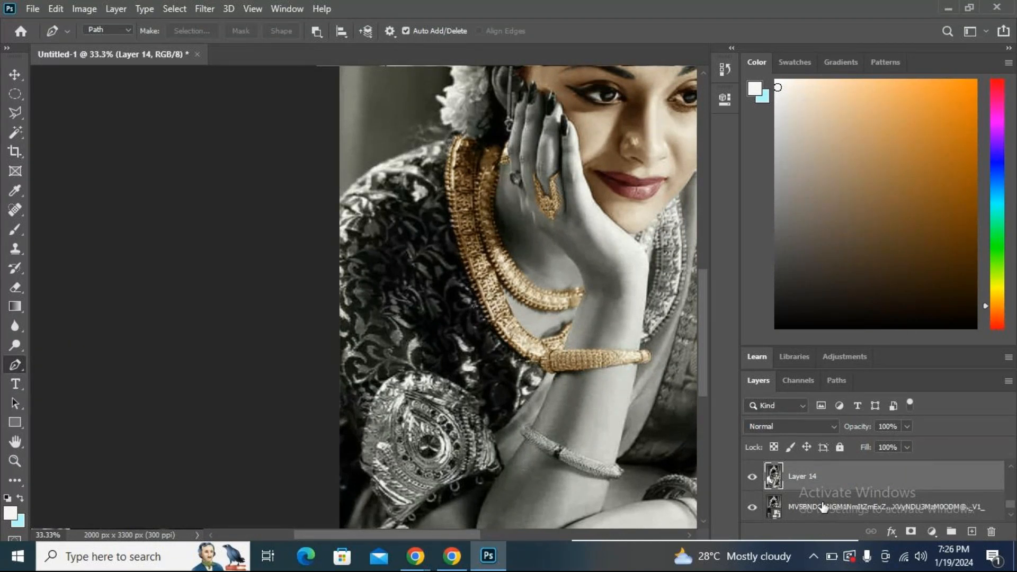
key("ctrl+Return")
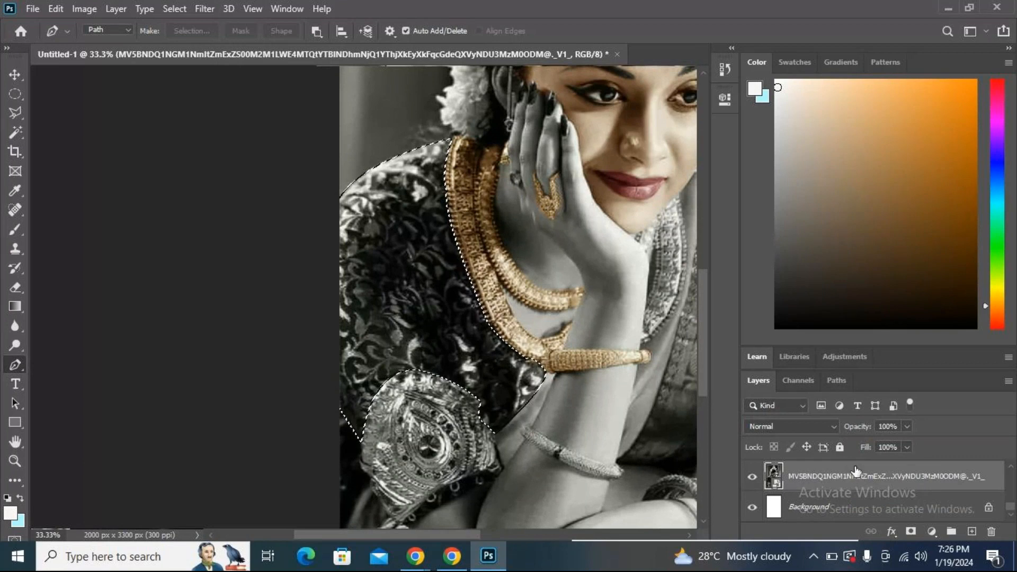
key("ctrl+j")
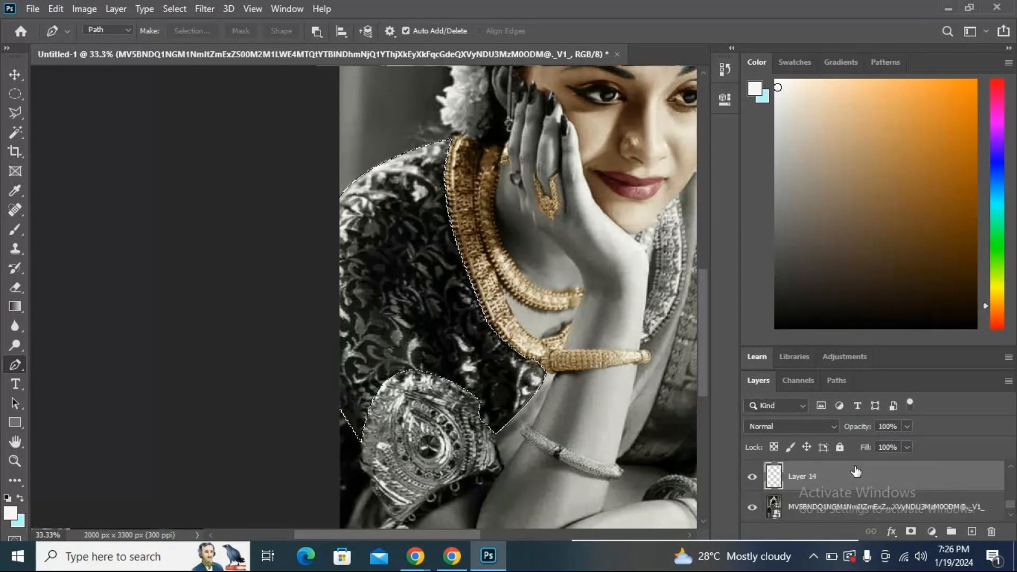
Try a Color Balance adjustment with the midtones' magenta–green level at -10 on the copied blouse layer.
scroll(856, 471, "up", 1)
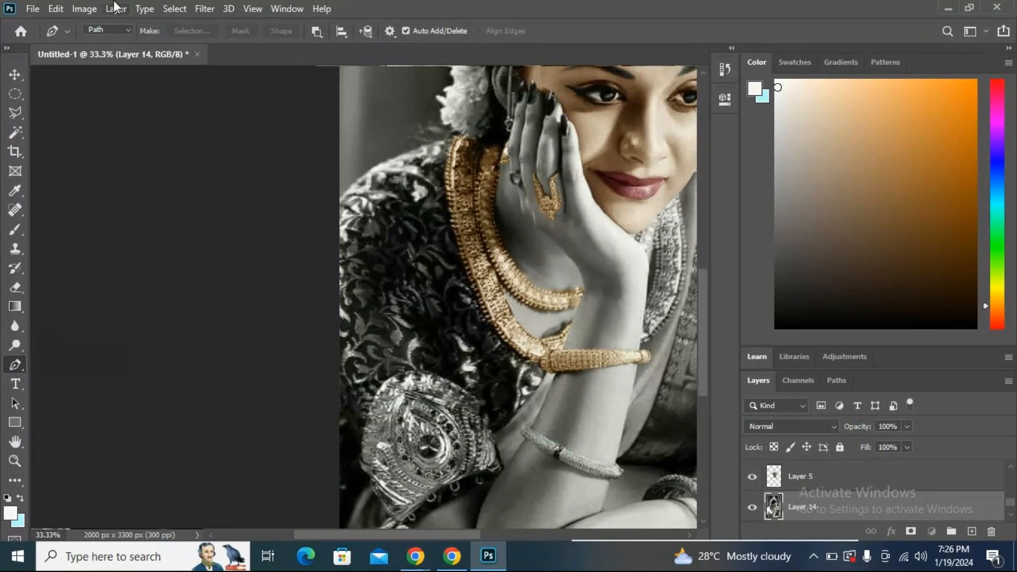
left_click(88, 9)
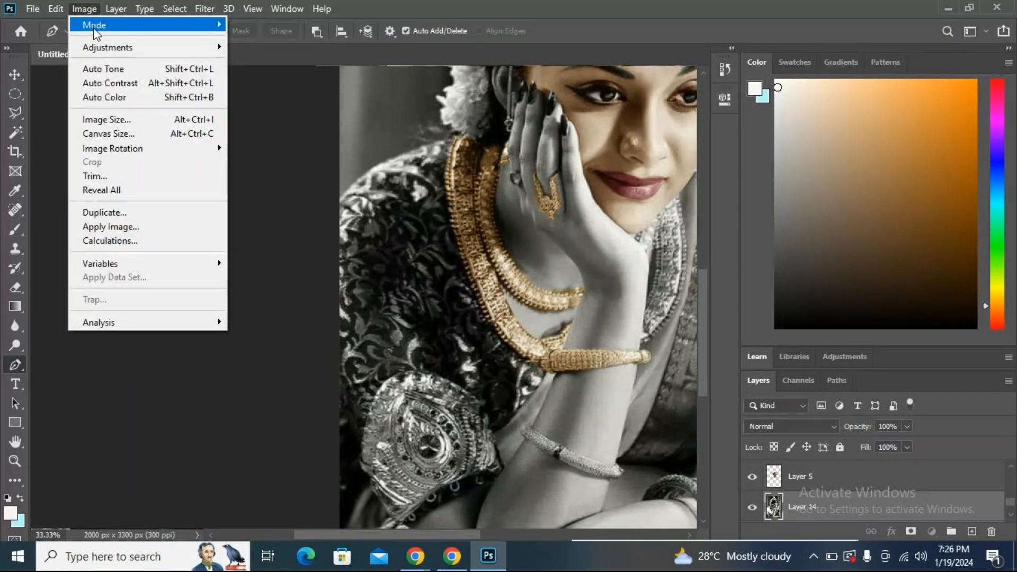
mouse_move(106, 48)
left_click(288, 141)
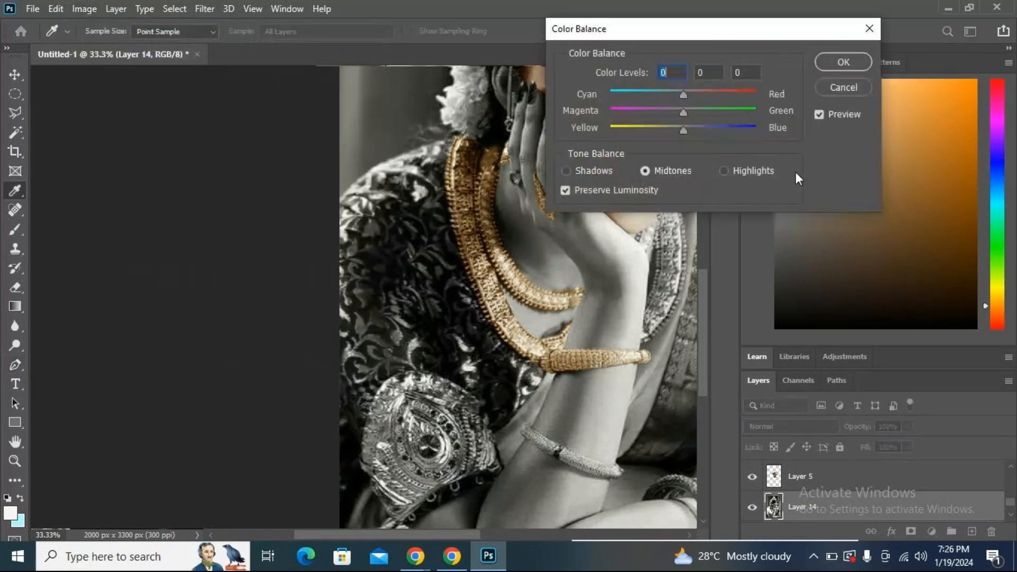
mouse_move(684, 112)
left_mouse_down()
mouse_move(716, 114)
mouse_move(676, 115)
left_mouse_up()
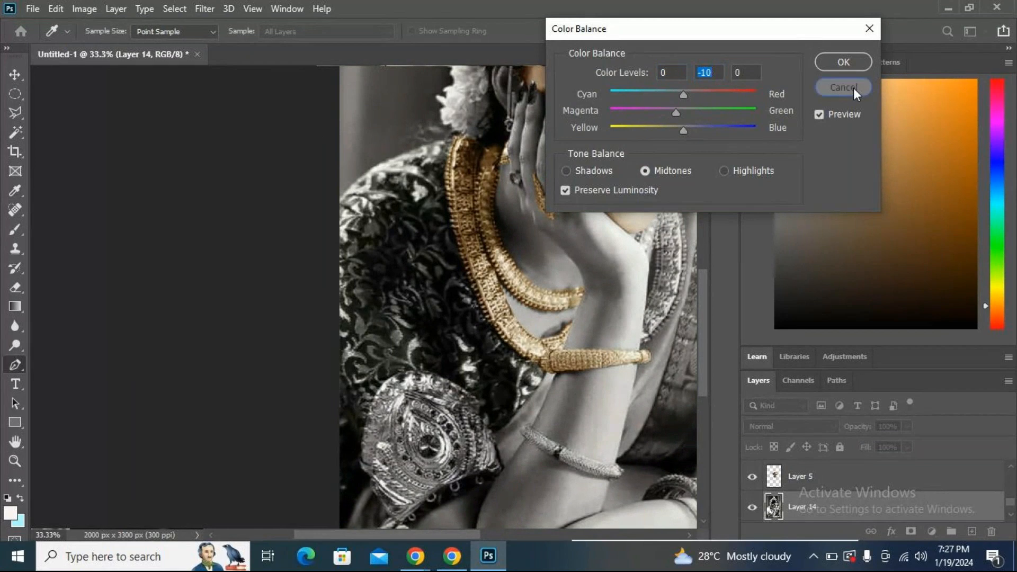
left_click(842, 63)
key("p")
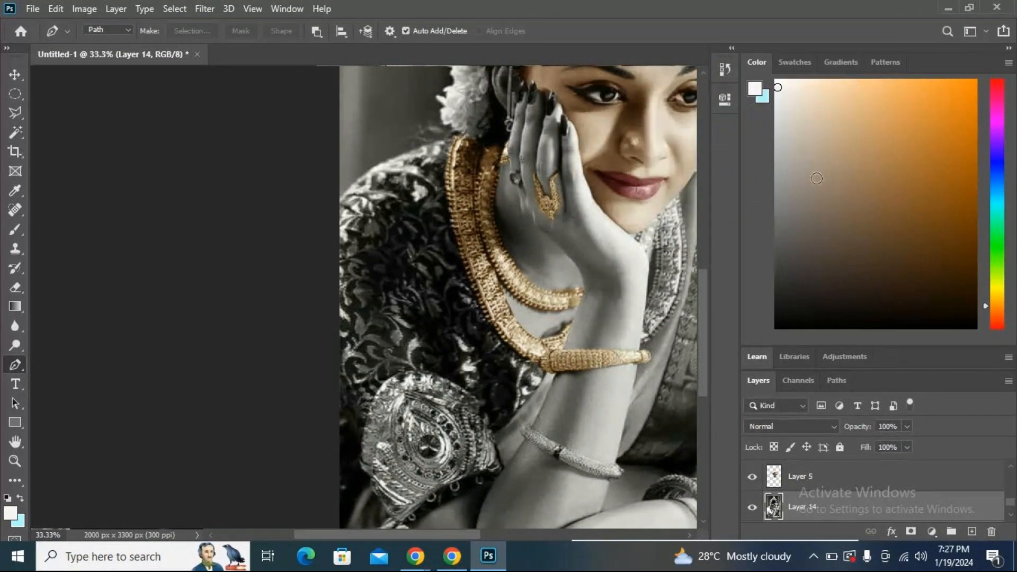
key("ctrl+z")
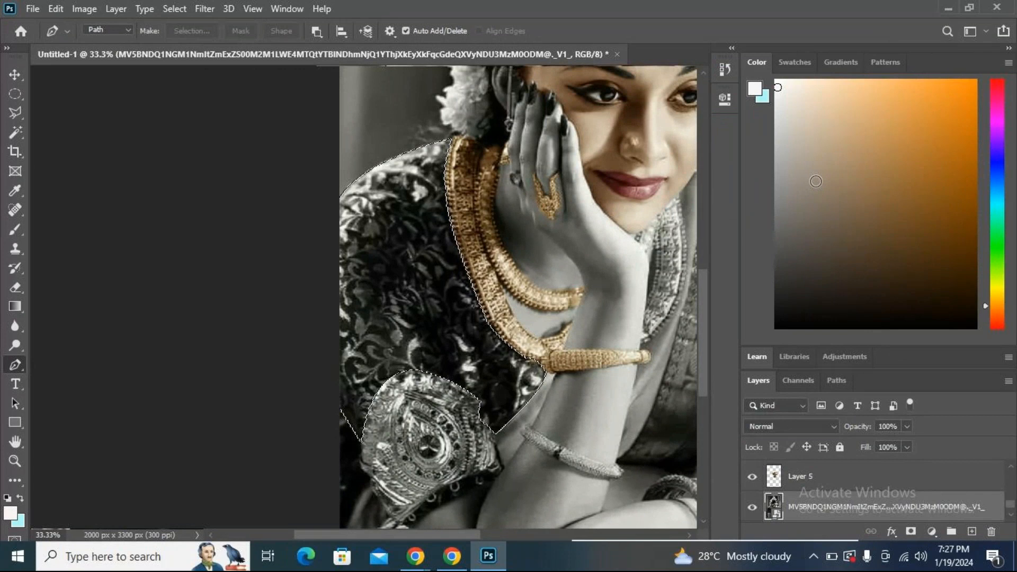
key("ctrl+z")
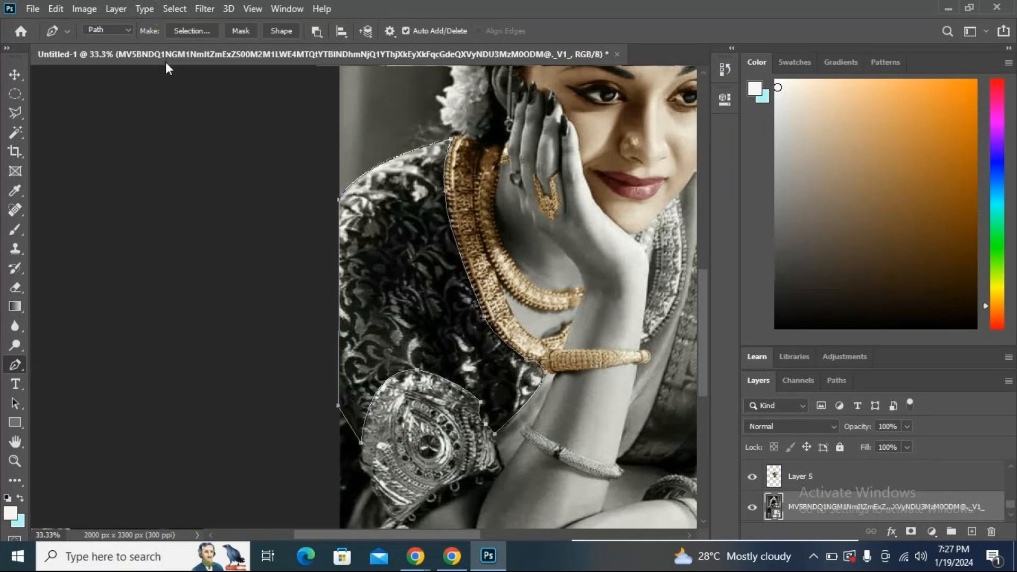
Remake the selection from the blouse path and copy the selected area to a new layer.
left_click(185, 30)
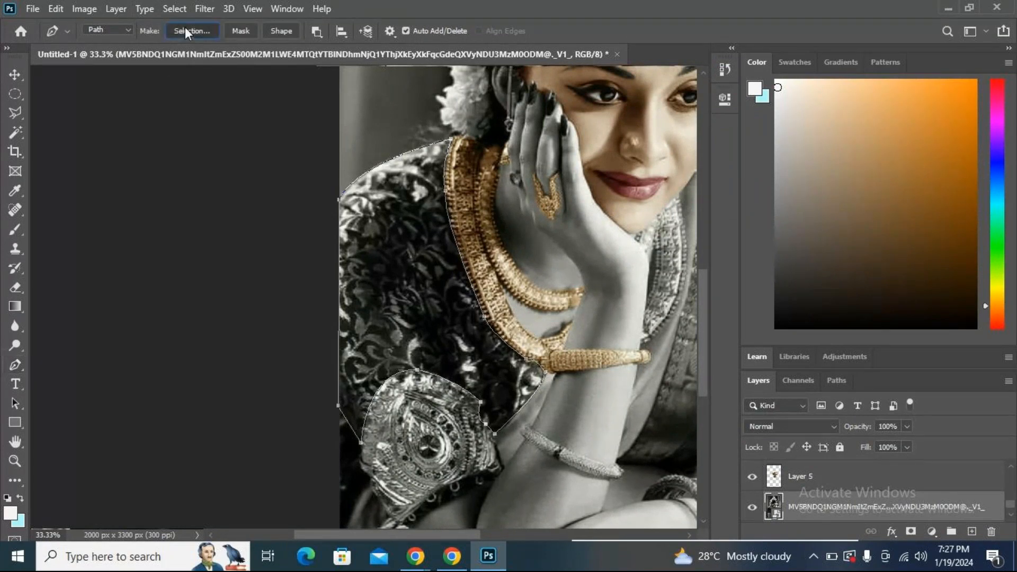
left_click(573, 134)
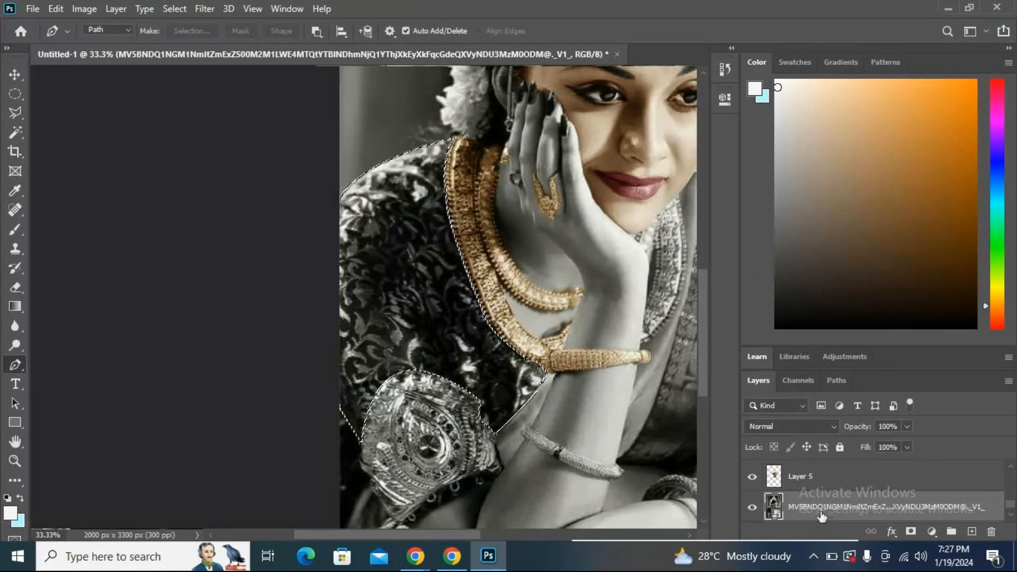
key("ctrl+j")
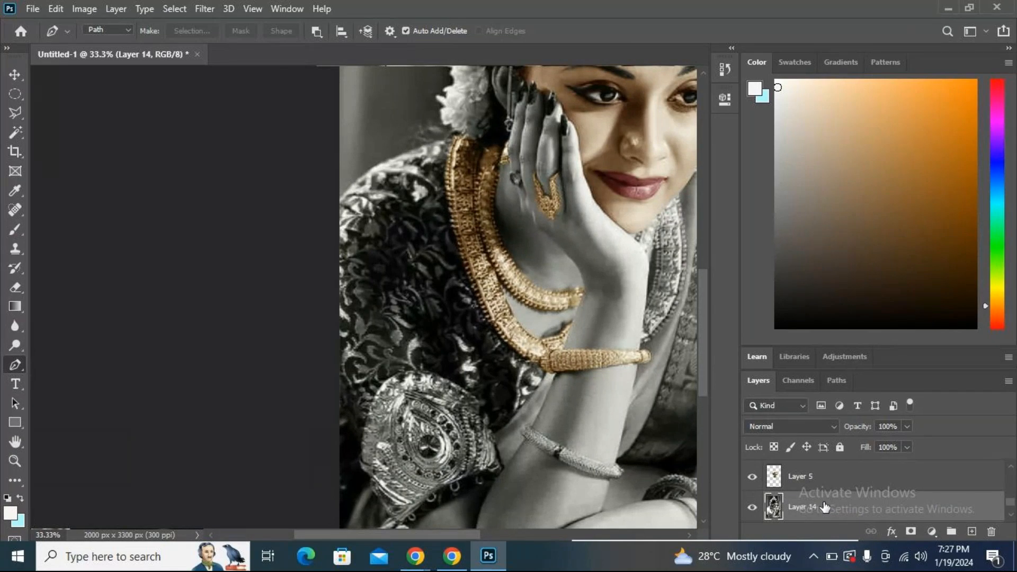
Undo the layer copy, the selection and the last path segments along the necklace's outer edge.
key("ctrl+z")
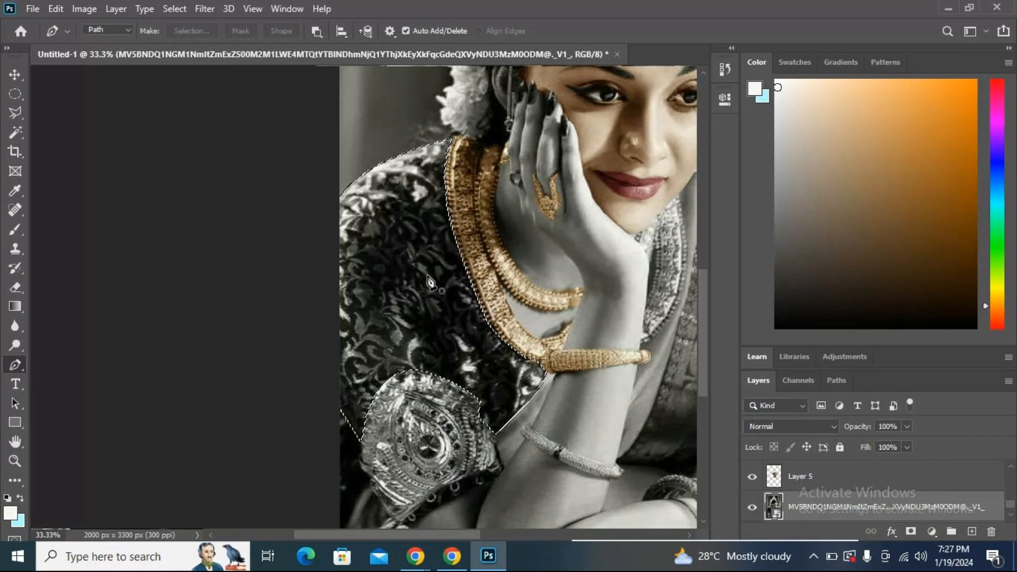
key("ctrl+z")
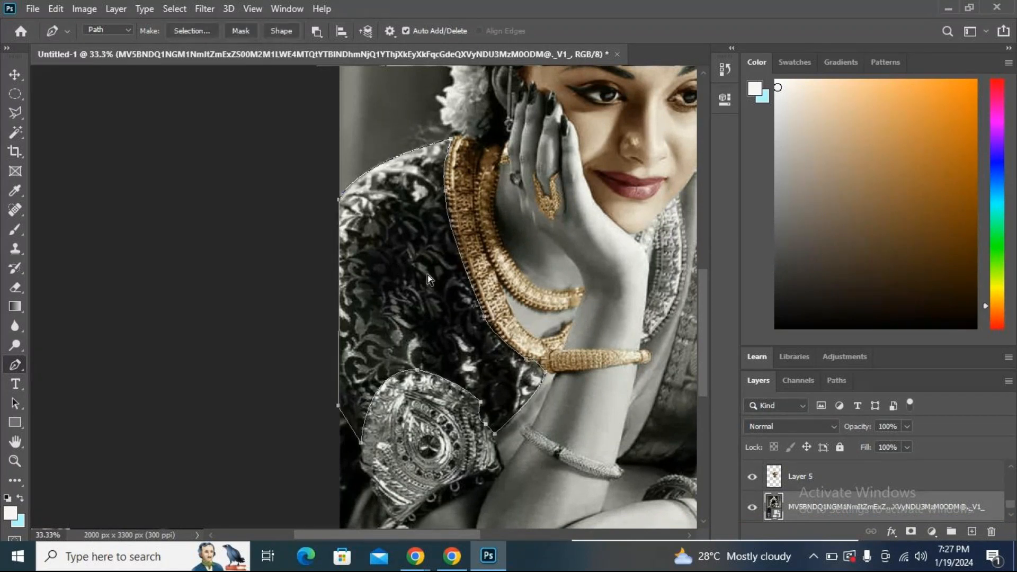
key("ctrl+z")
key("ctrl+z")
Try to close the blouse path with one curve up the necklace's outer edge to the shoulder.
key("ctrl+plus")
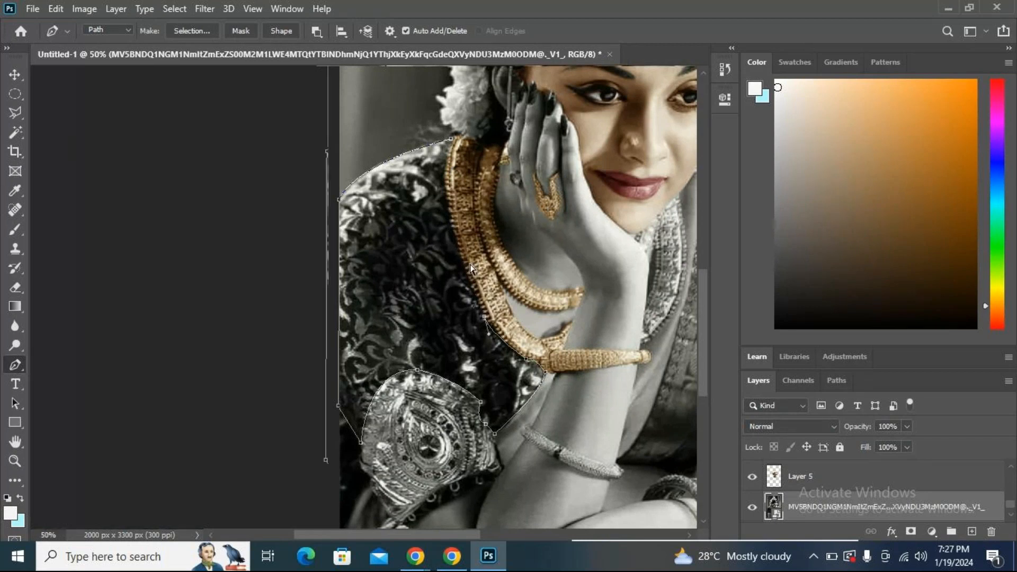
key("ctrl+plus")
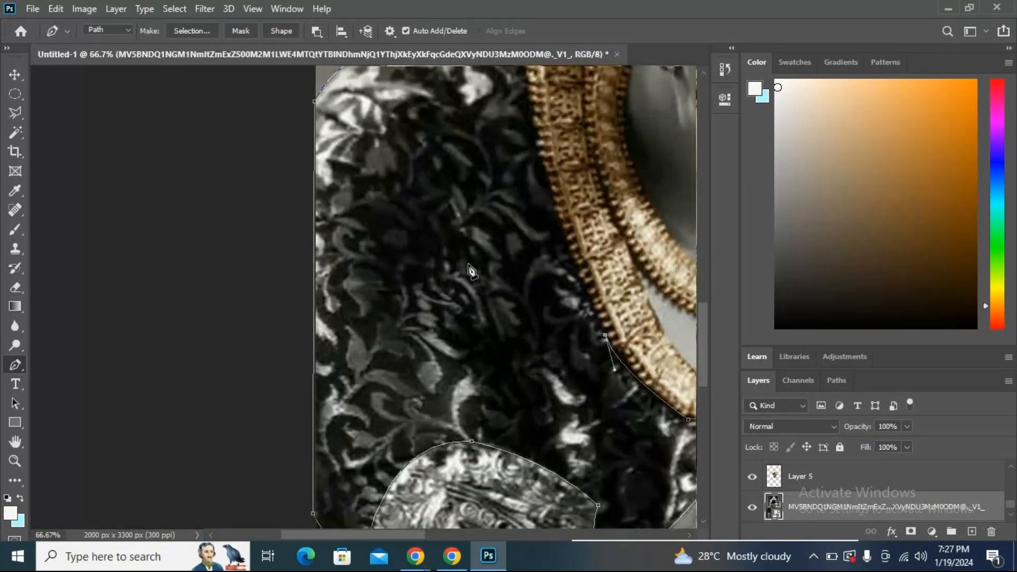
left_click_drag(619, 382, 521, 456)
mouse_move(432, 112)
left_mouse_down()
mouse_move(469, 24)
mouse_move(449, 120)
left_mouse_up()
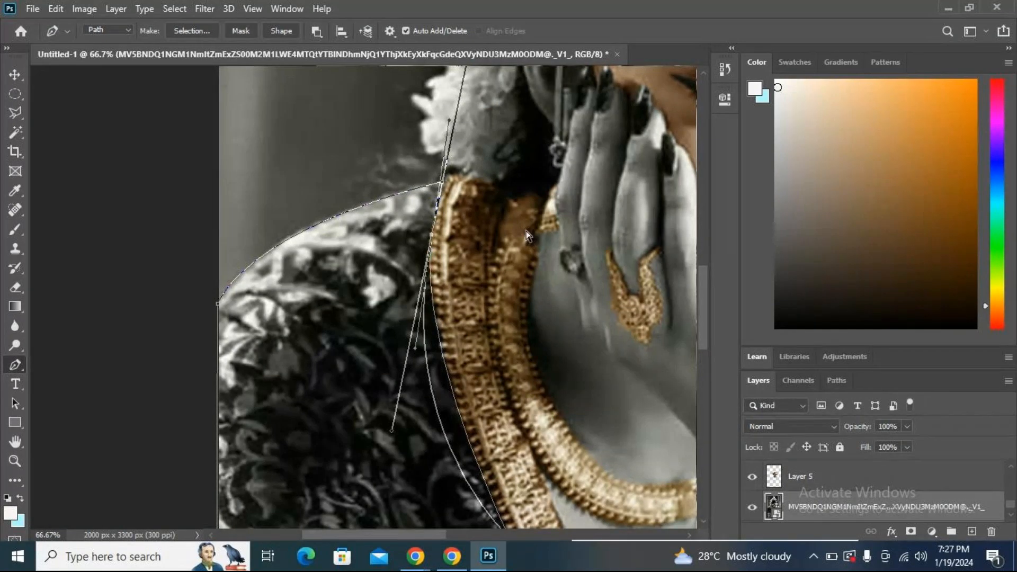
key("ctrl+z")
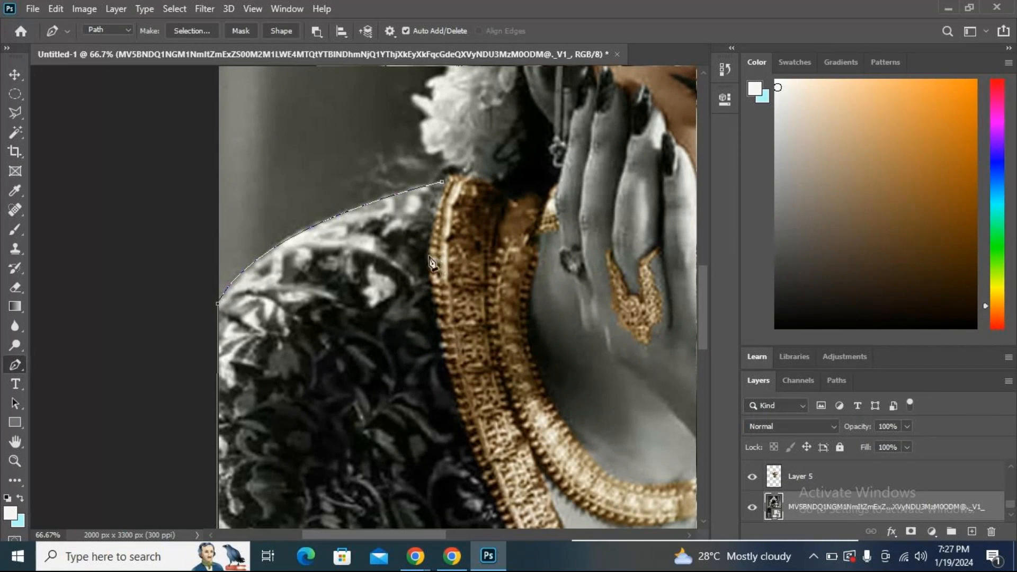
Open the Windows temporary files folder with the Run command %temp% and maximize its window.
key("super+r")
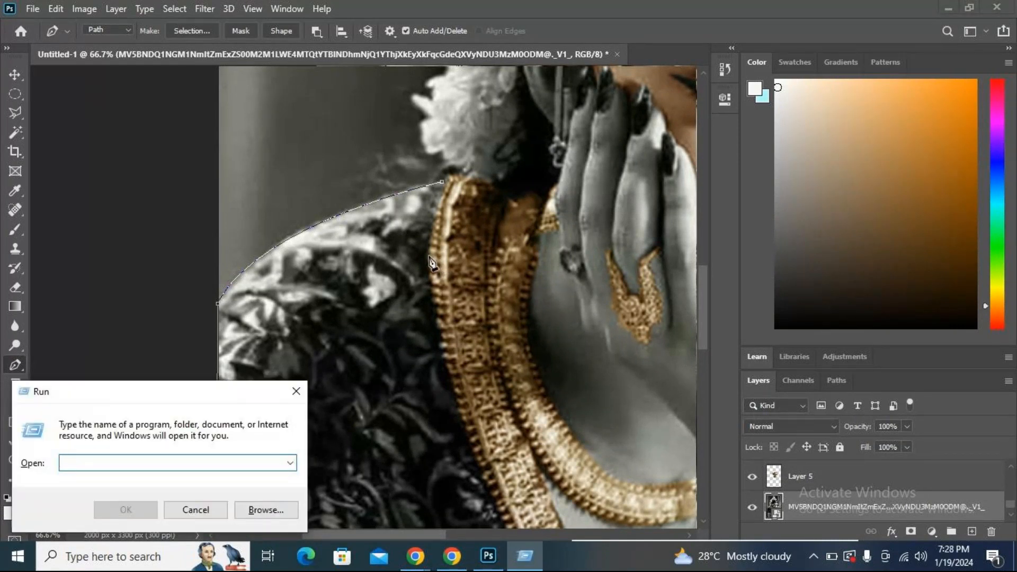
type("%temp")
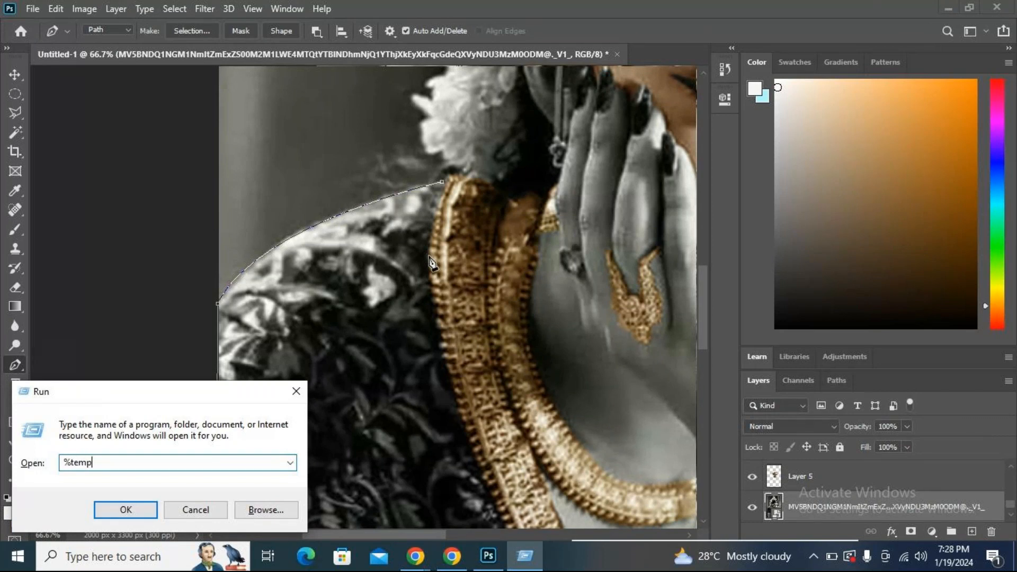
key("Return")
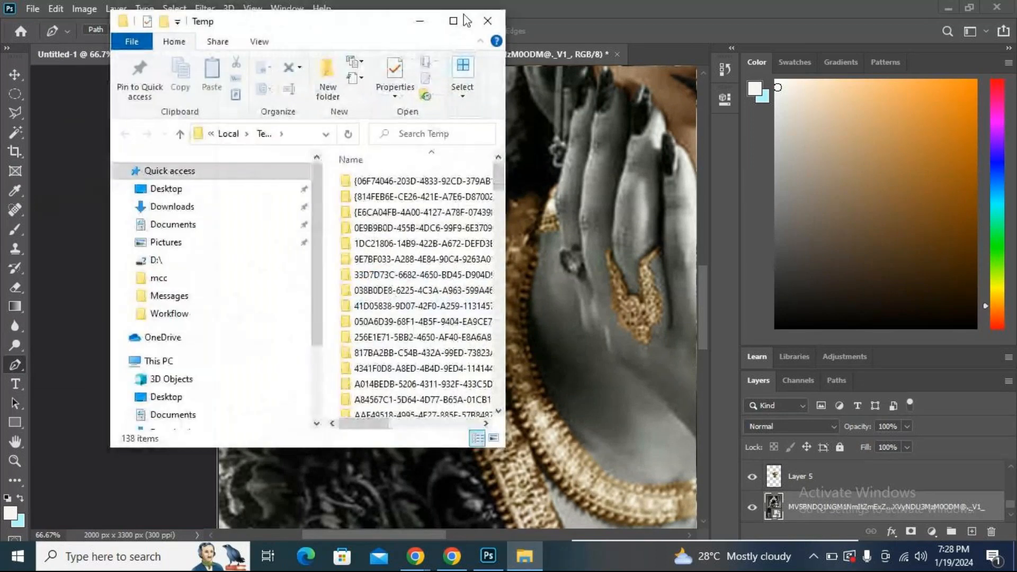
left_click(454, 24)
scroll(647, 339, "down", 12)
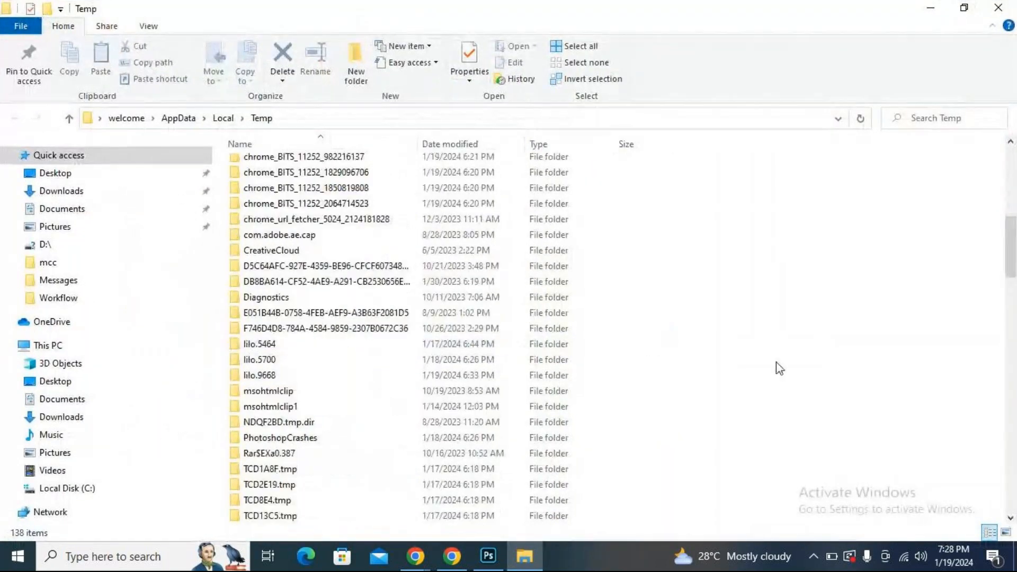
left_click_drag(1011, 291, 1013, 509)
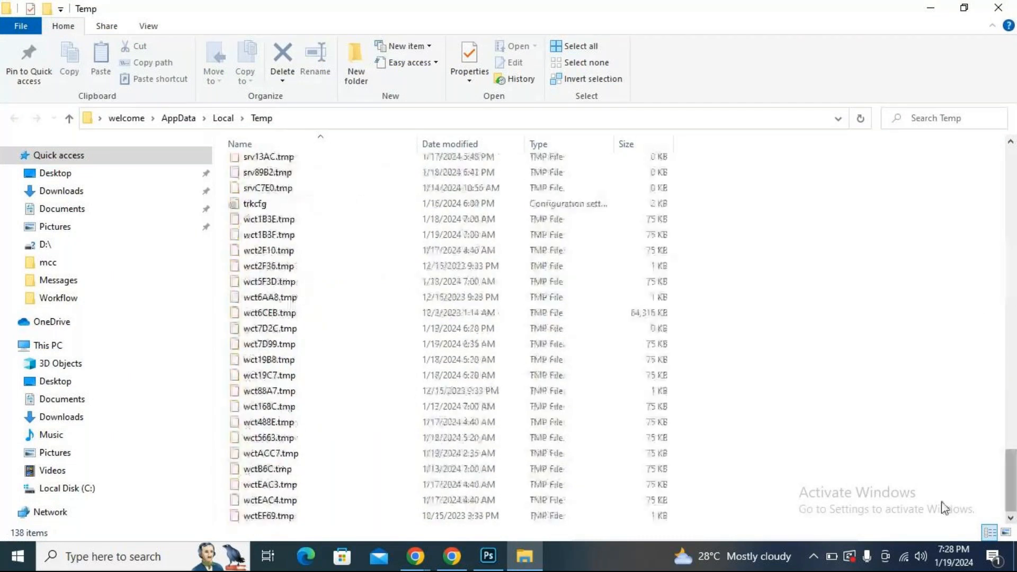
Delete all files and folders in Temp, skipping the protected folder and cancelling at the in-use cep_cache folder.
left_click_drag(714, 523, 422, 7)
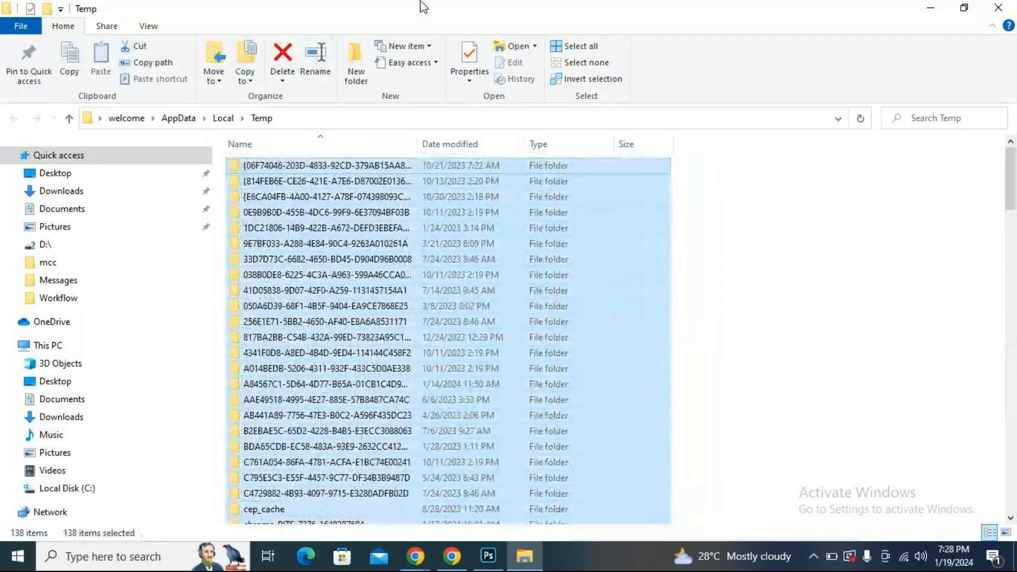
key("Delete")
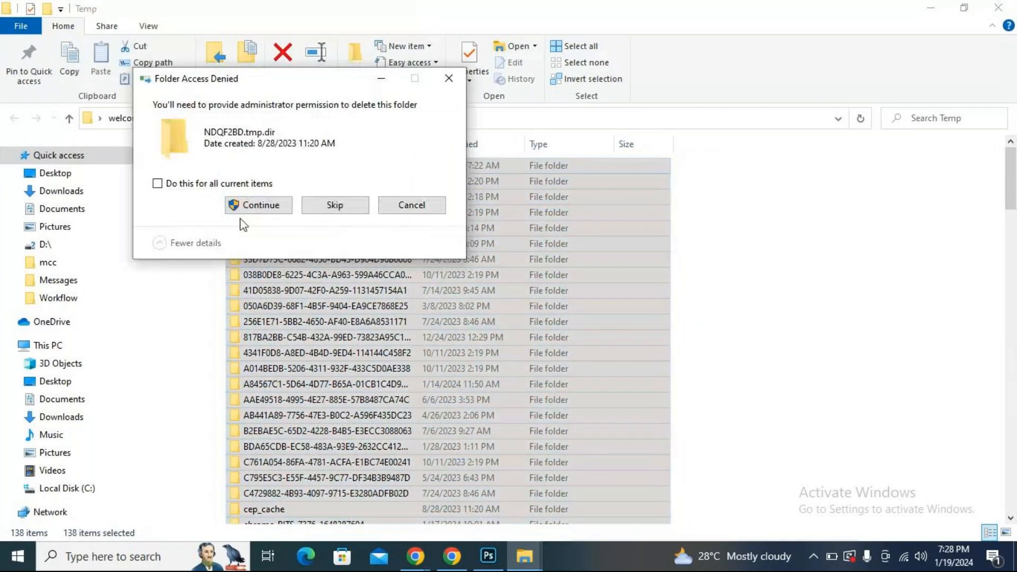
left_click(333, 207)
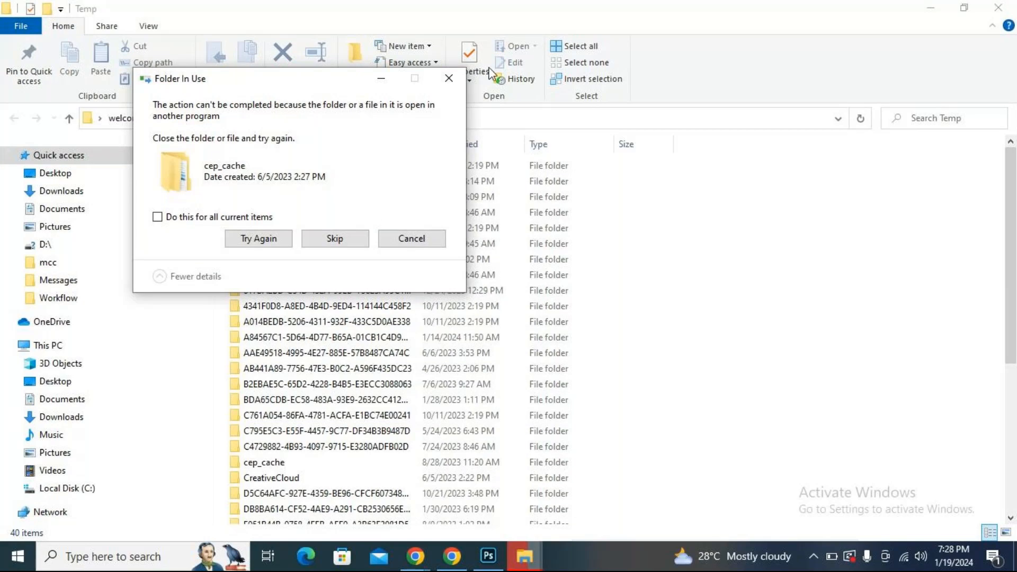
left_click(448, 78)
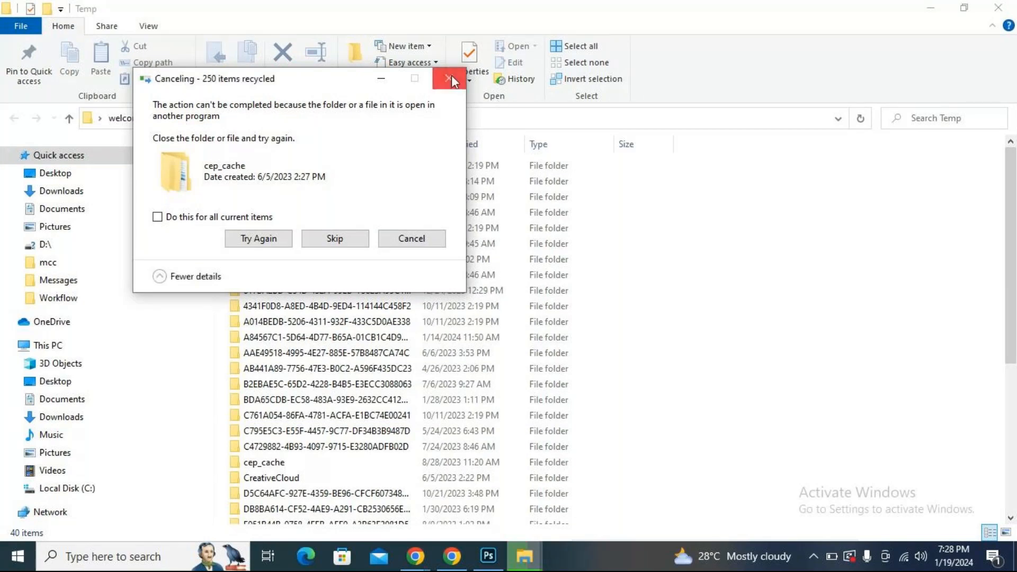
Try to delete the remaining Temp items, cancel the deletion and close the folder window to return to Photoshop.
scroll(614, 243, "down", 6)
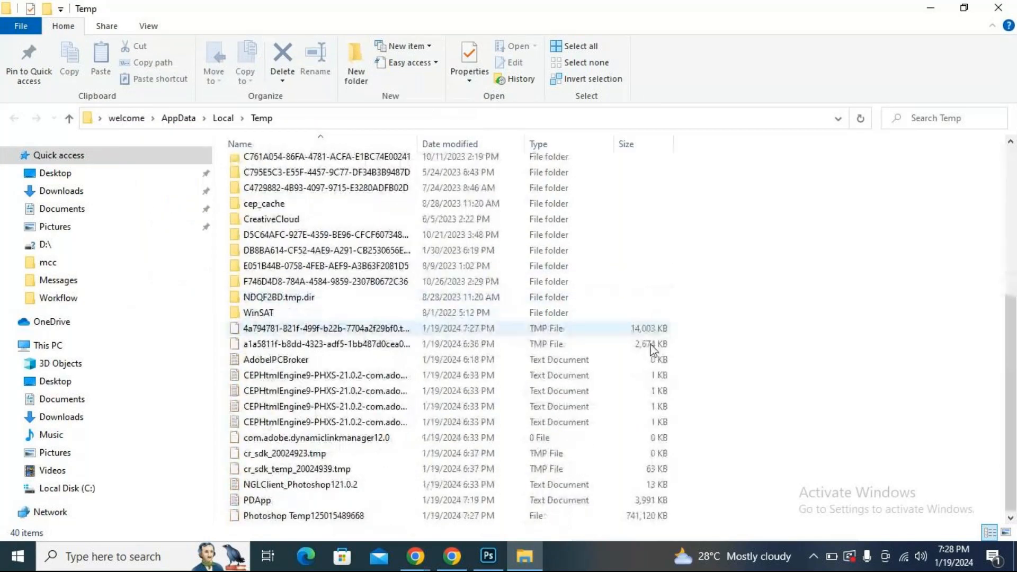
left_click_drag(720, 363, 426, 74)
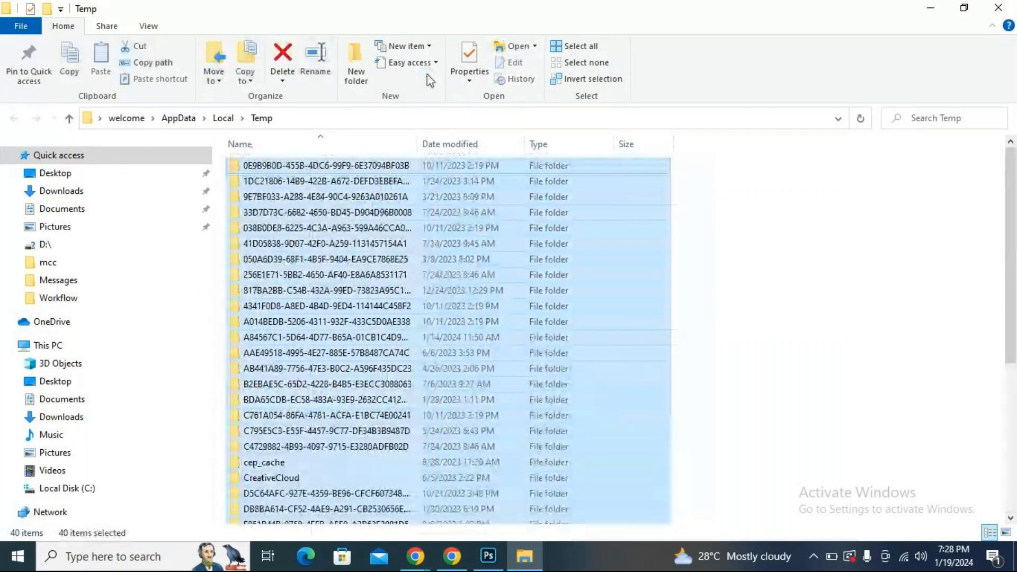
key("Delete")
left_click(456, 379)
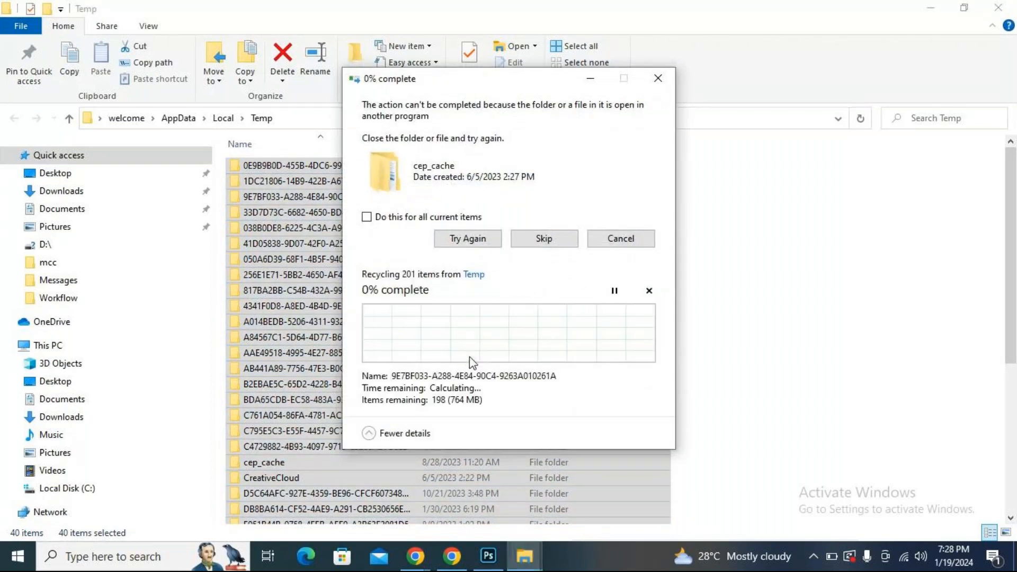
left_click(666, 71)
left_click(997, 7)
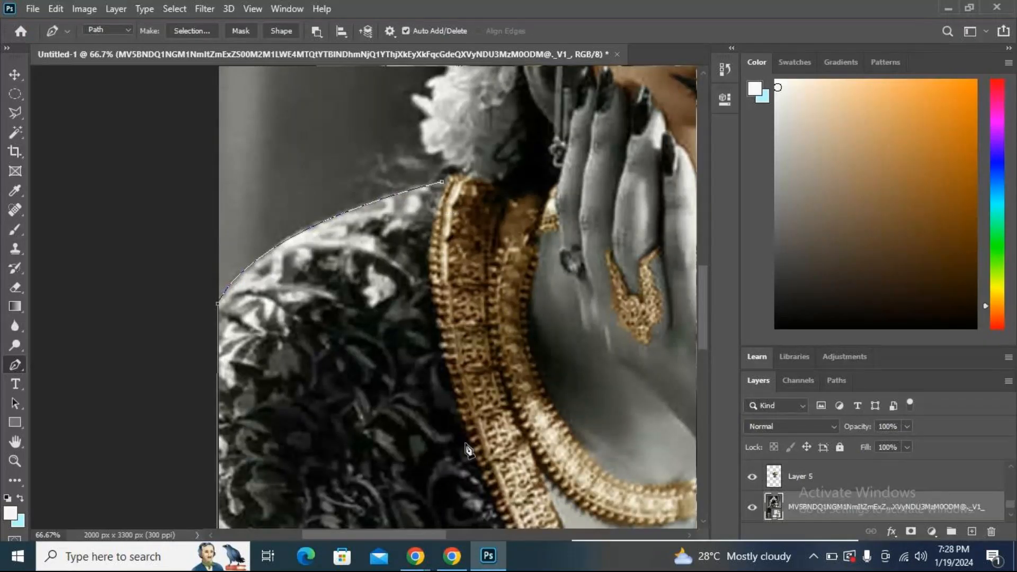
Add a curved anchor partway up the necklace's outer edge and close the blouse path at the shoulder.
scroll(468, 422, "down", 2)
scroll(468, 422, "down", 2)
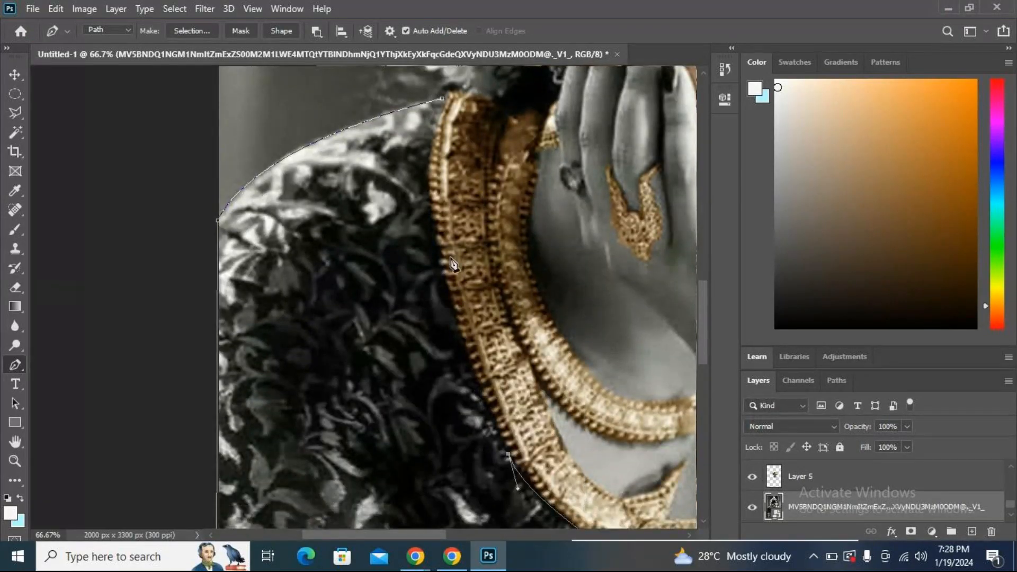
left_click_drag(439, 239, 449, 190)
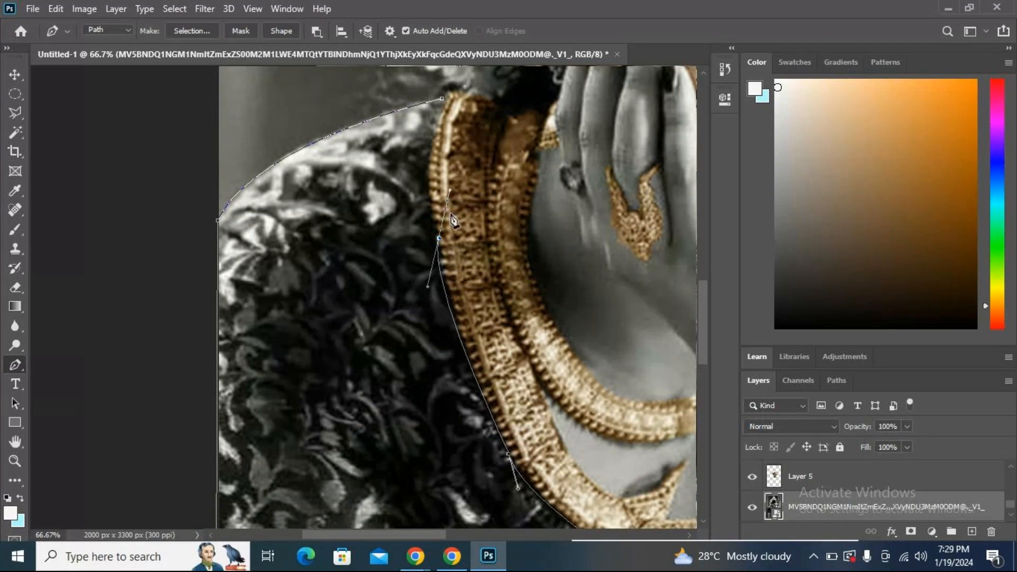
left_click(442, 99)
left_click_drag(453, 90, 491, 69)
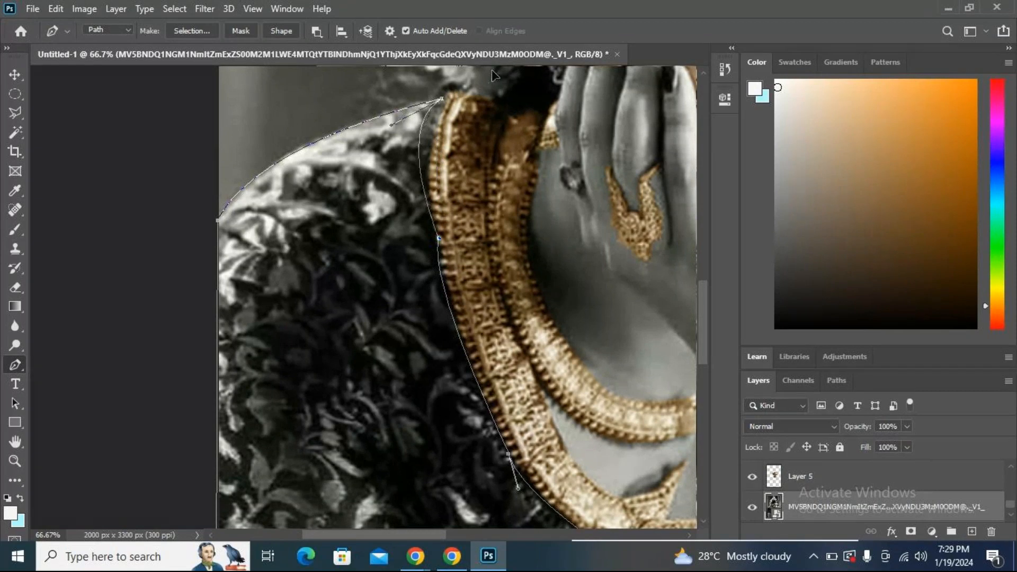
Turn the closed blouse path into a new anti-aliased selection with a 1-pixel feather radius.
scroll(476, 106, "up", 3)
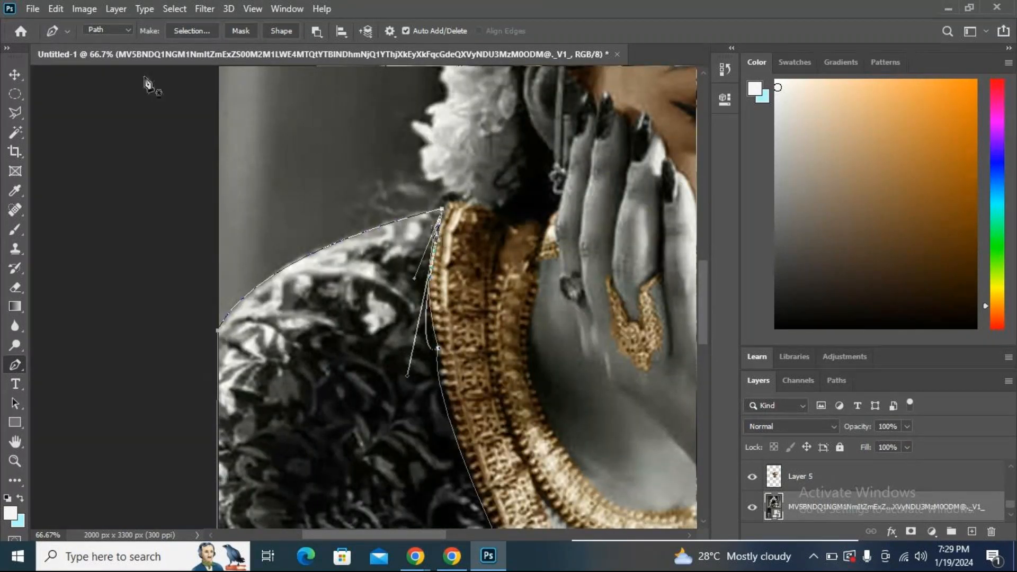
left_click(192, 30)
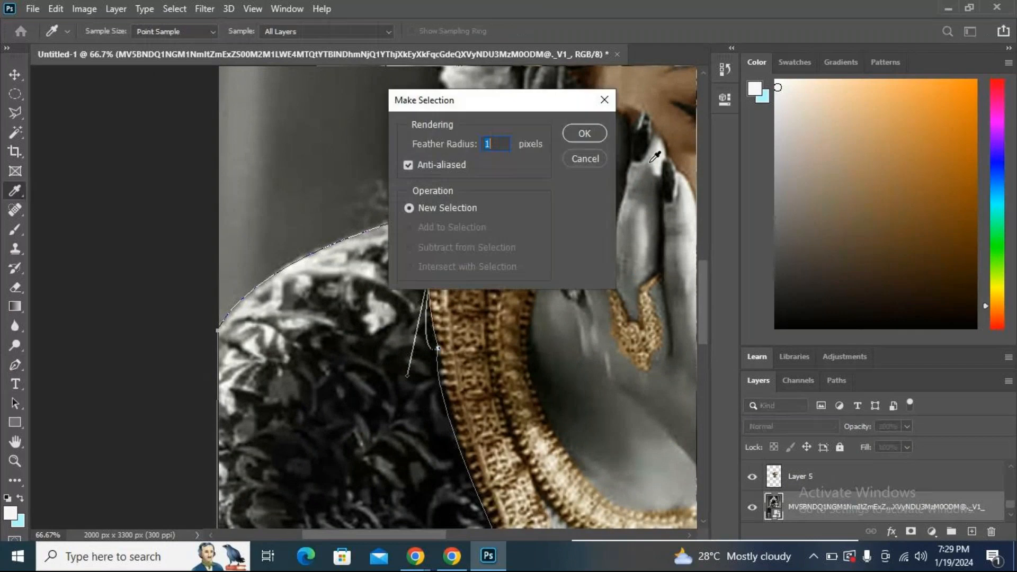
left_click(583, 133)
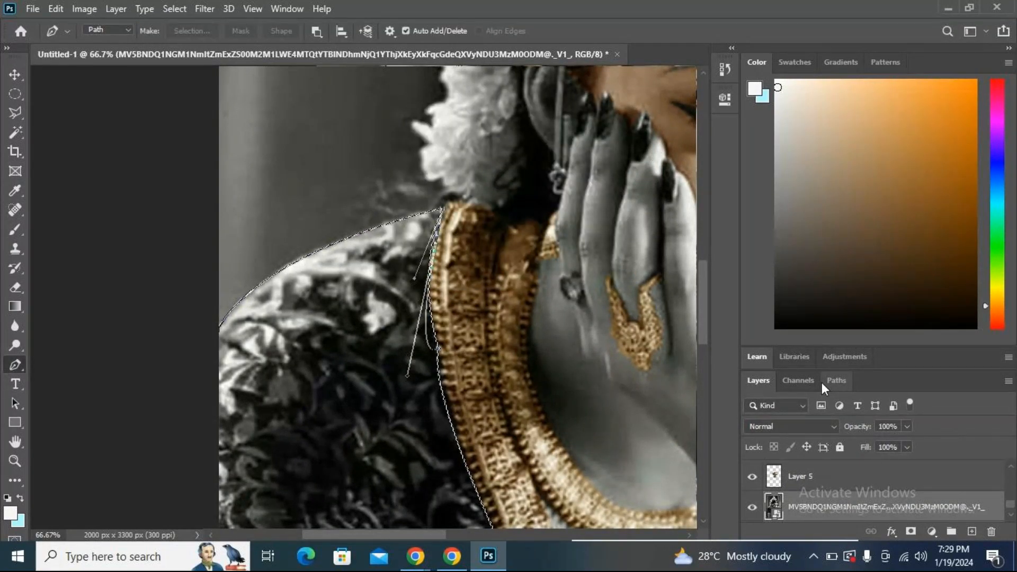
Try to copy the selected area onto a new layer, compare it by toggling its visibility, and delete the copied layer.
key("ctrl+j")
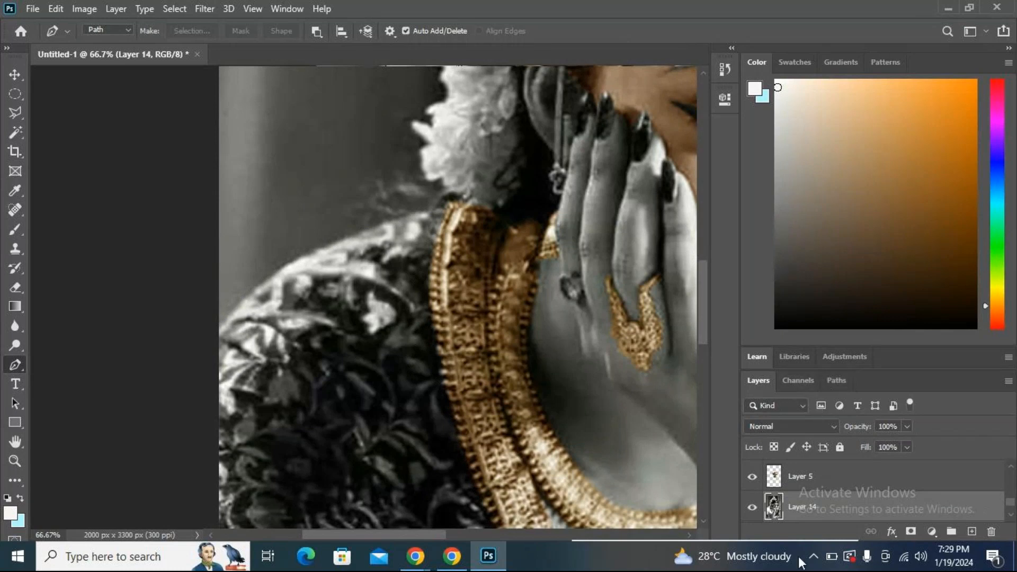
scroll(835, 500, "down", 1)
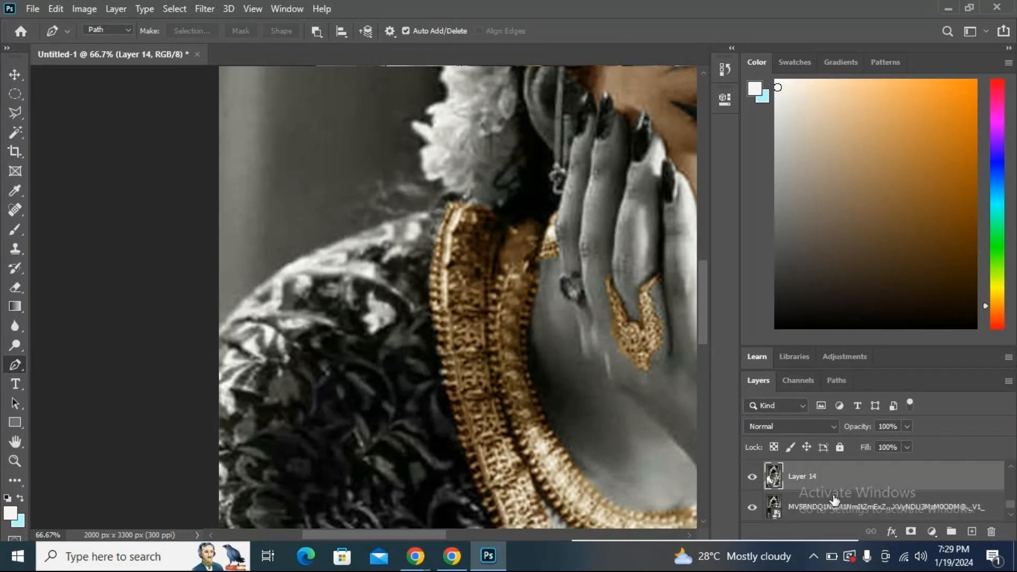
left_click(753, 477)
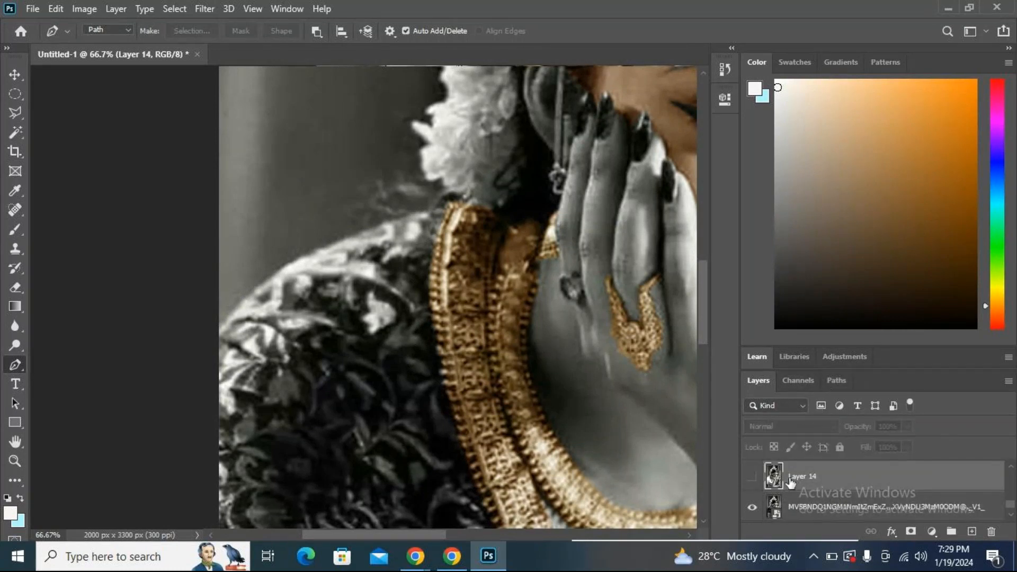
left_click(751, 479)
left_click_drag(785, 482, 989, 533)
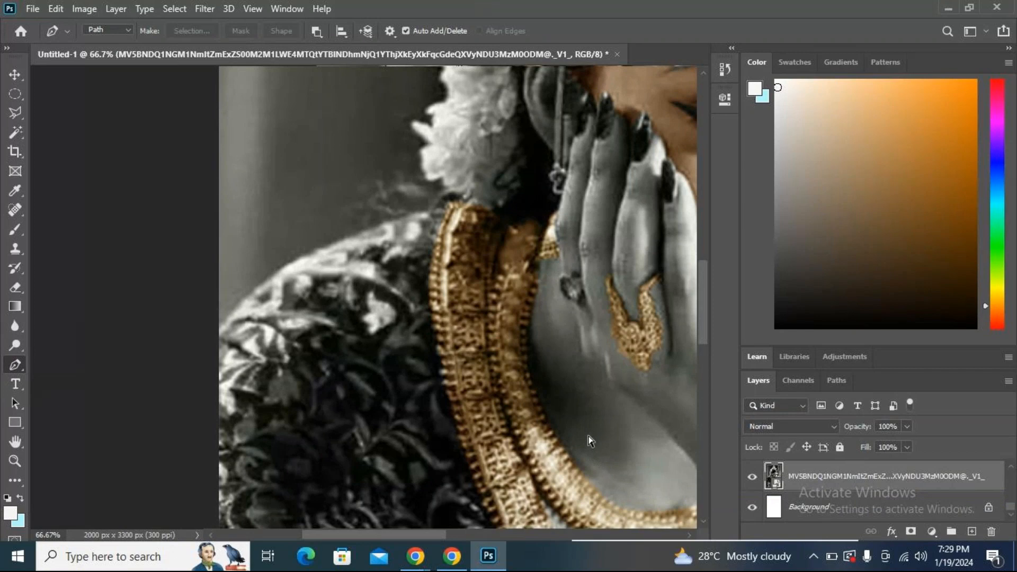
Copy the selected area of the portrait to a layer again, toggle the copy's visibility, and undo the copies.
key("ctrl+j")
key("ctrl+comma")
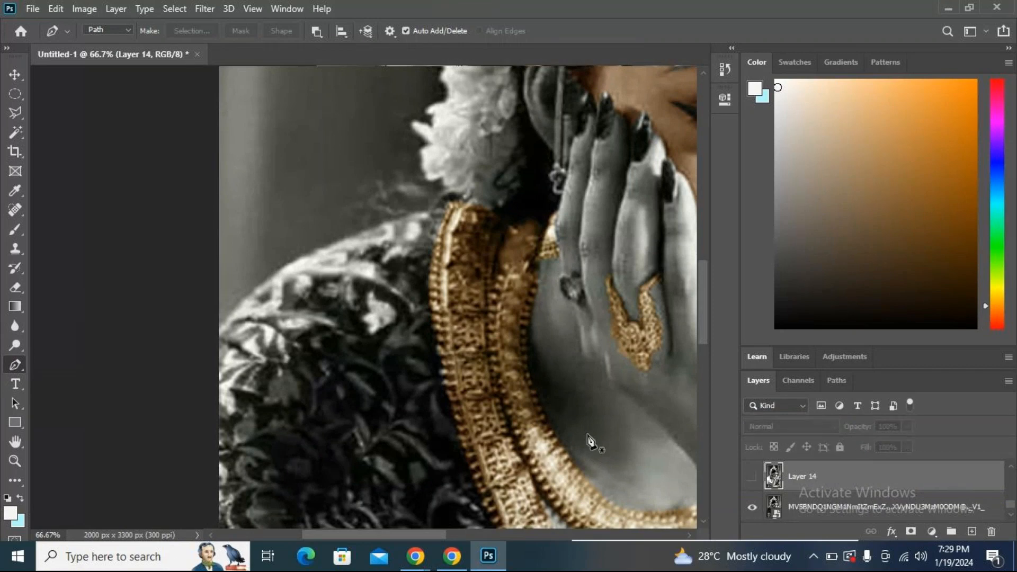
key("ctrl+comma")
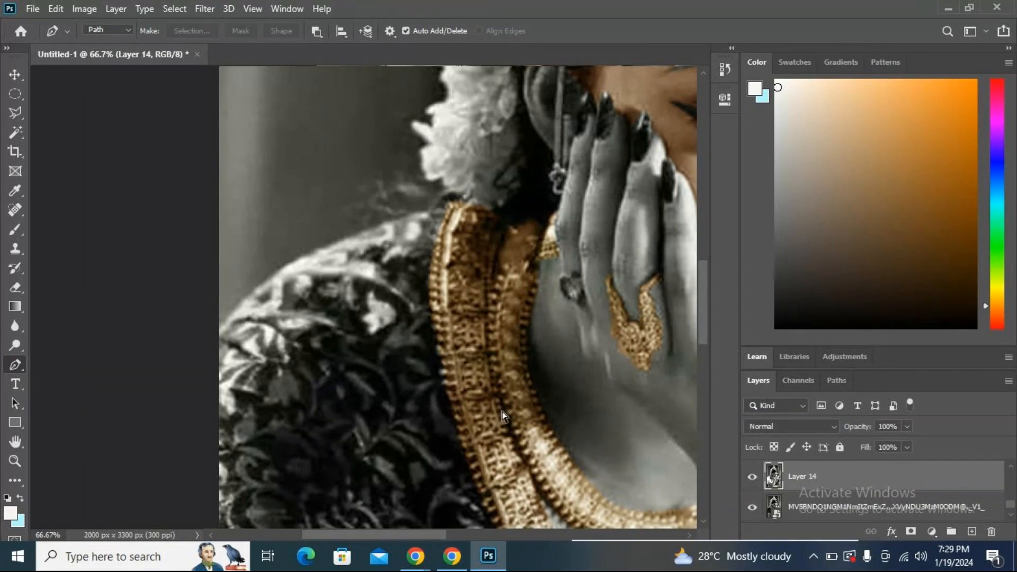
key("ctrl+z")
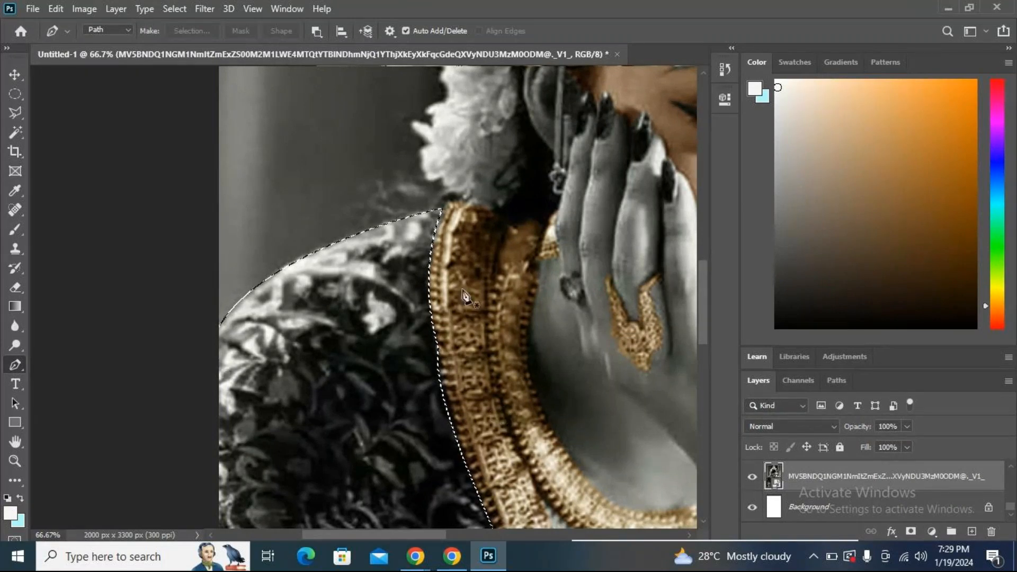
key("ctrl+j")
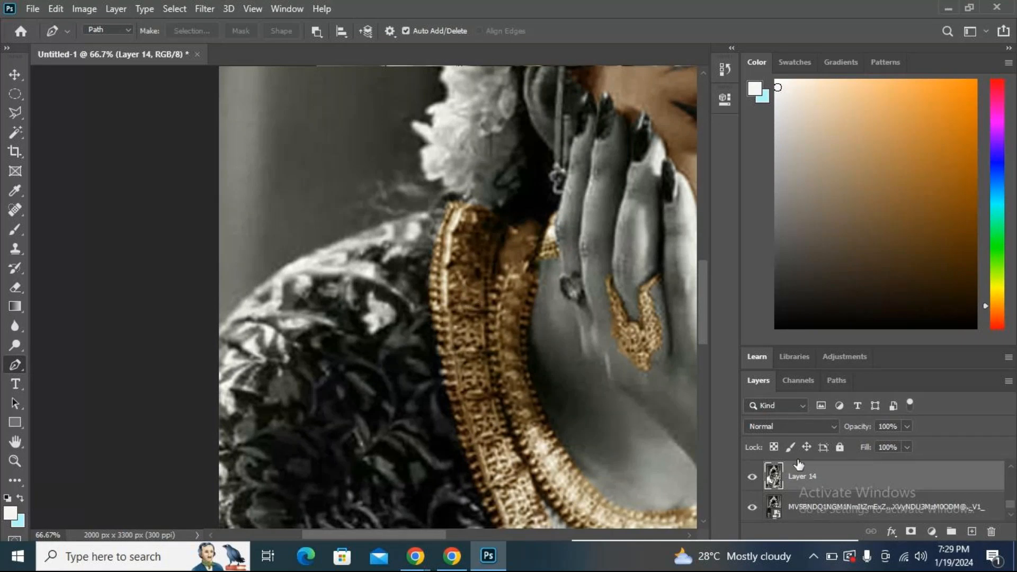
key("ctrl+z")
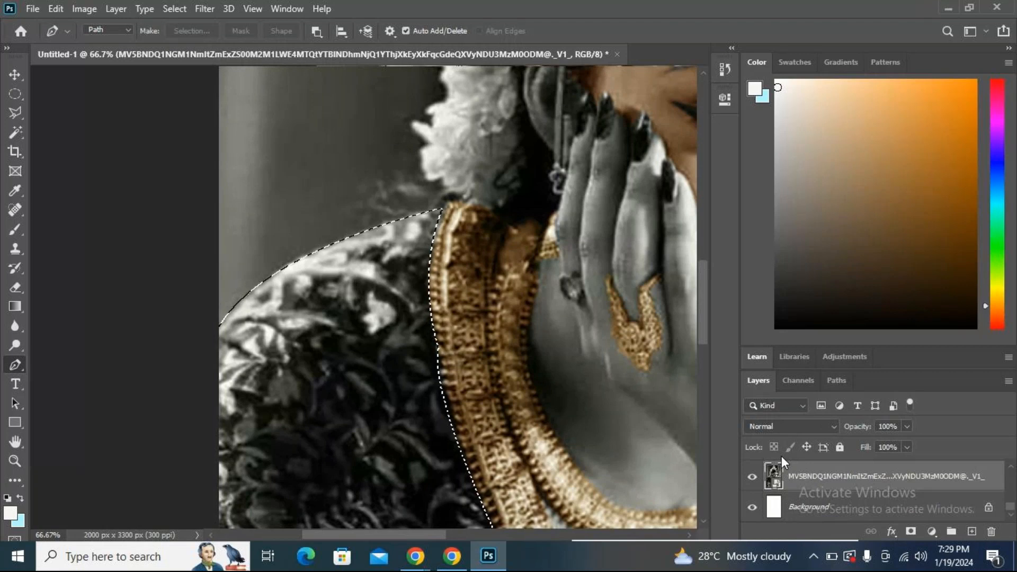
Invert the selection so it covers only the patterned blouse and copy the blouse from the portrait layer onto a new layer.
scroll(317, 286, "down", 3)
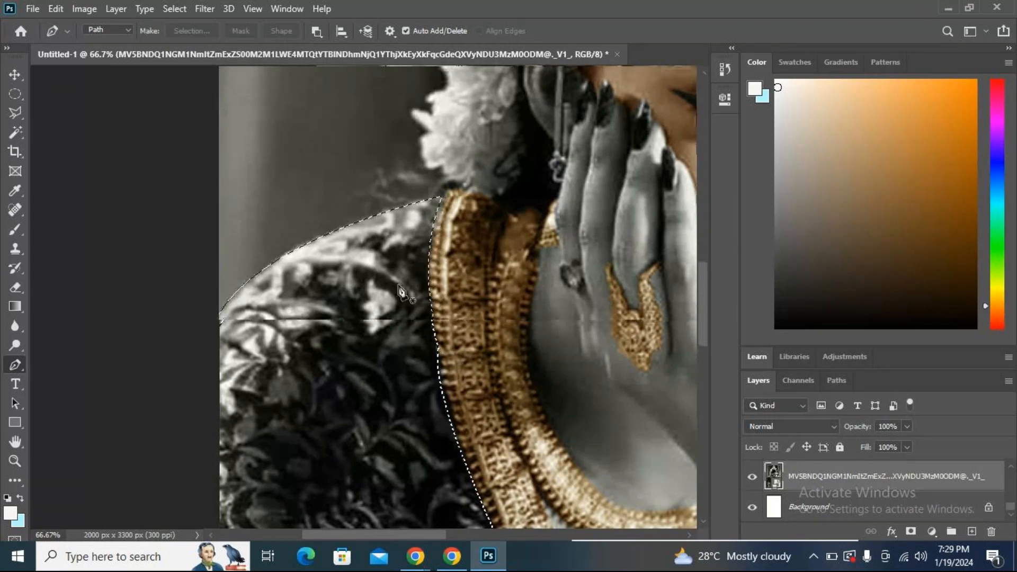
scroll(400, 269, "down", 3)
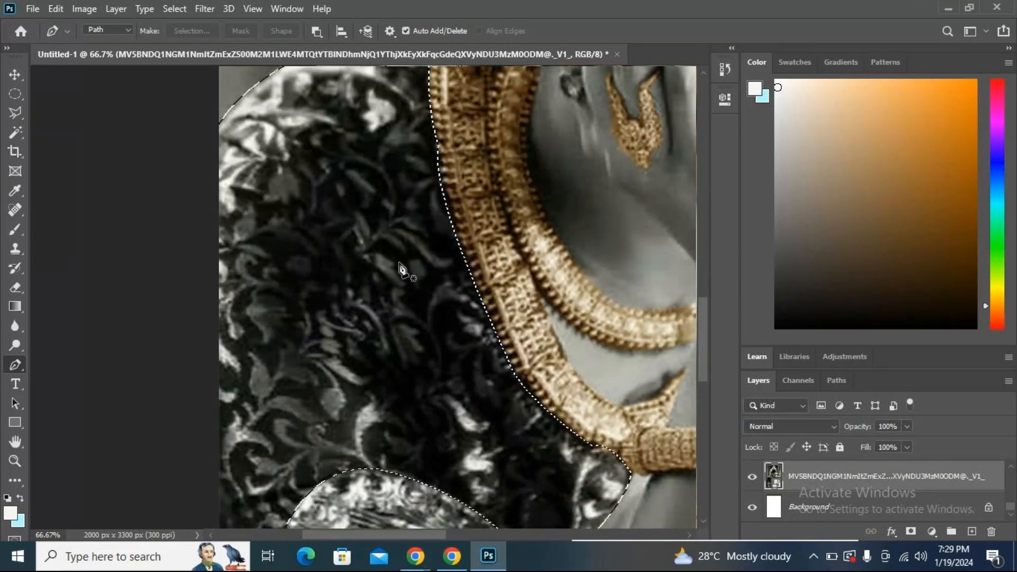
scroll(400, 263, "down", 3)
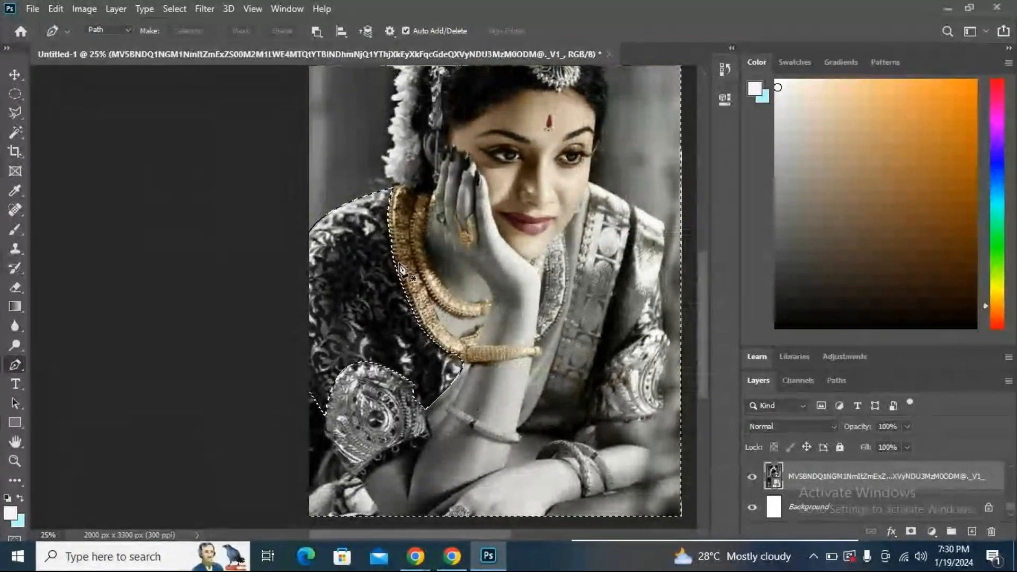
key("ctrl+minus")
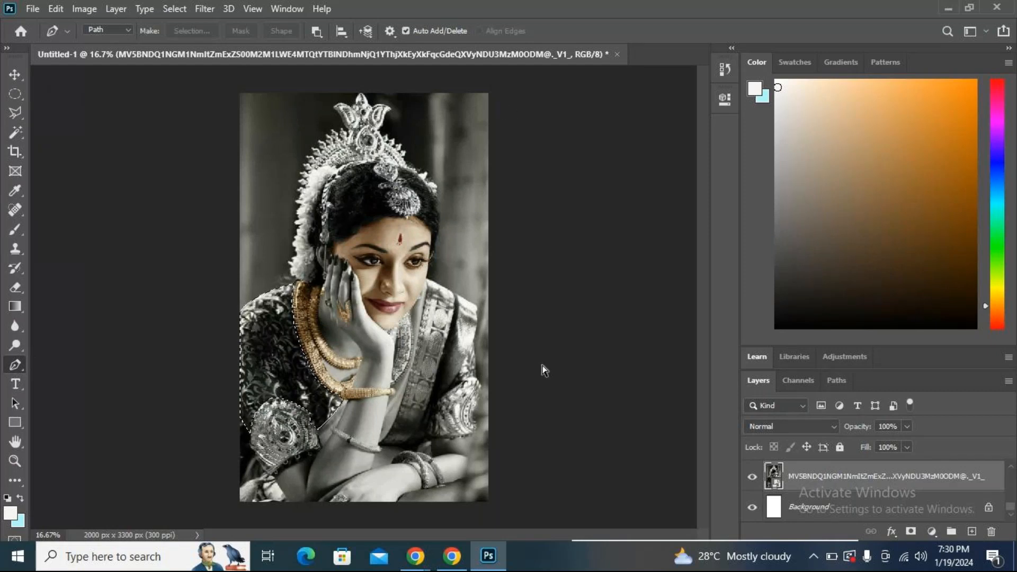
key("ctrl+j")
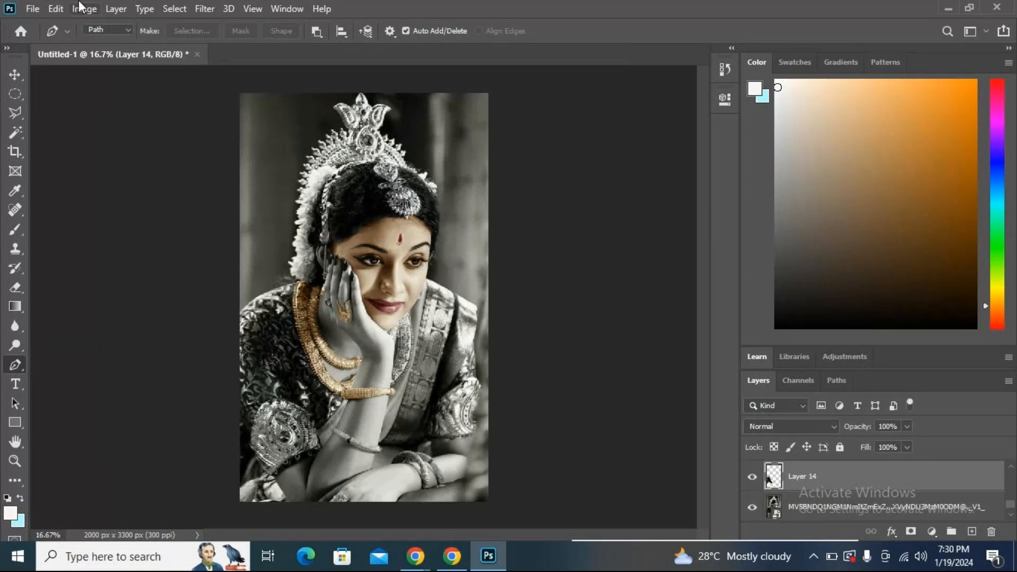
Tint the blouse layer green with Color Balance by shifting the midtones toward green, keeping Preserve Luminosity enabled.
left_click(79, 9)
mouse_move(95, 45)
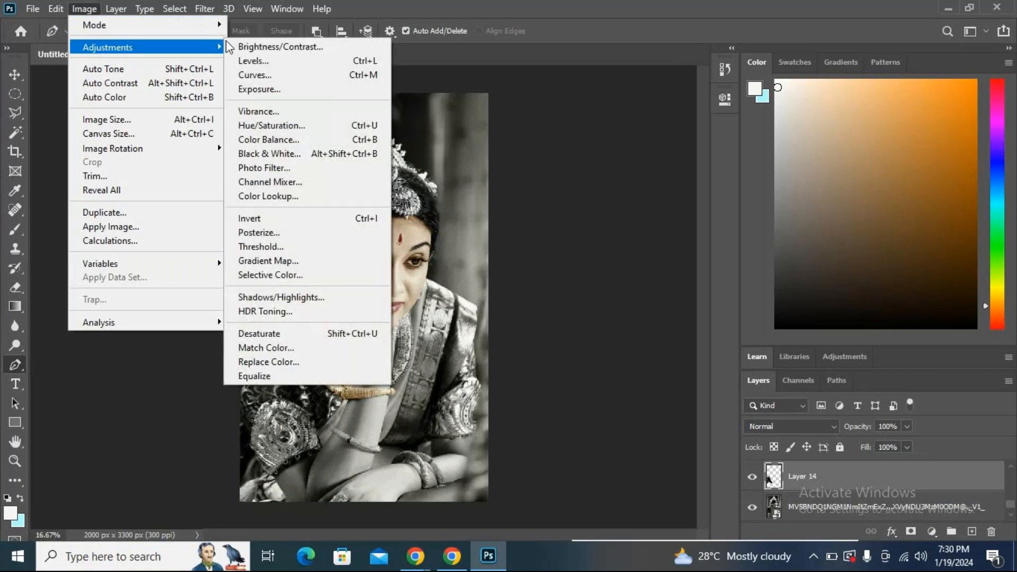
left_click(291, 139)
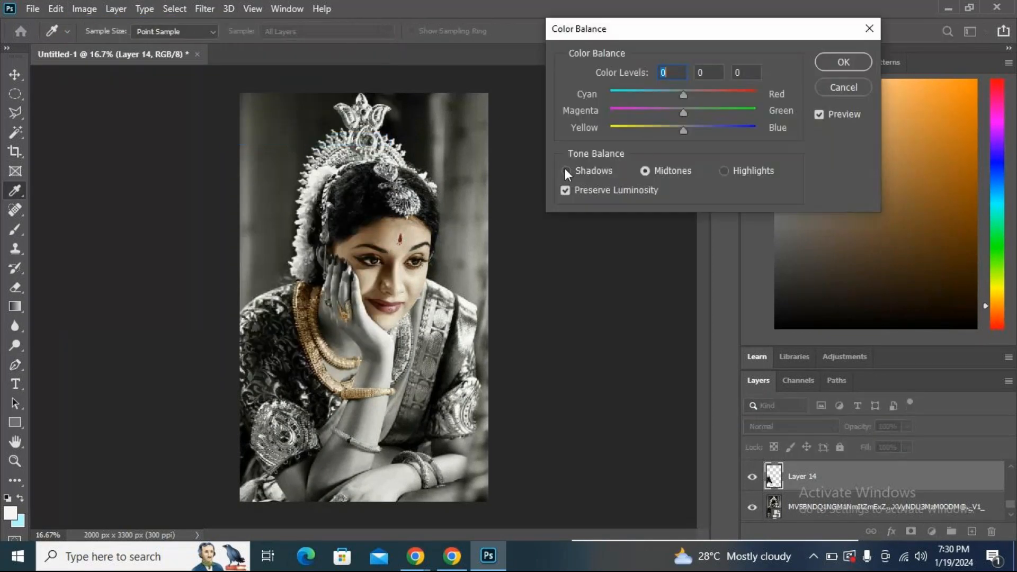
left_click_drag(683, 112, 718, 112)
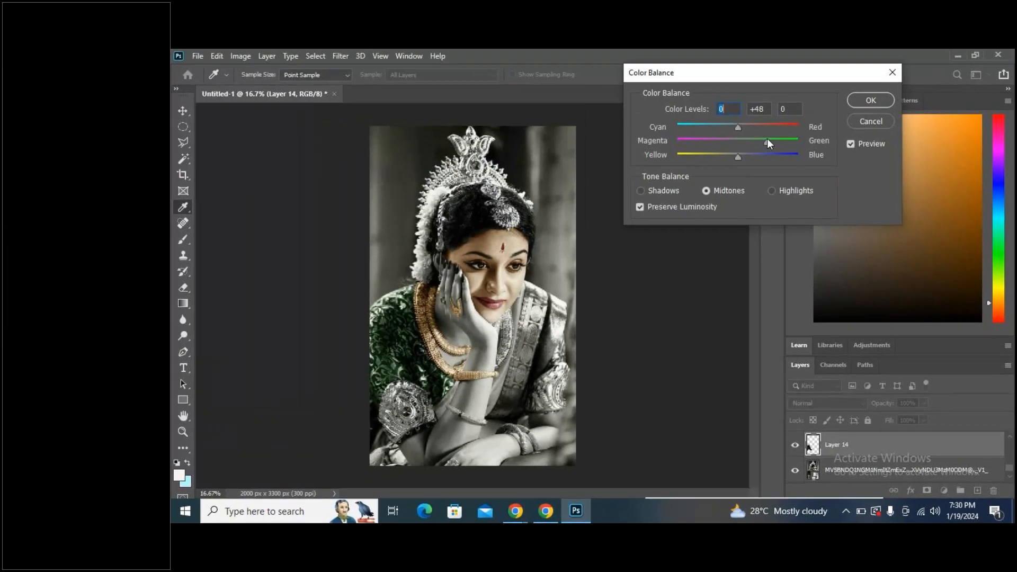
left_click_drag(766, 138, 695, 137)
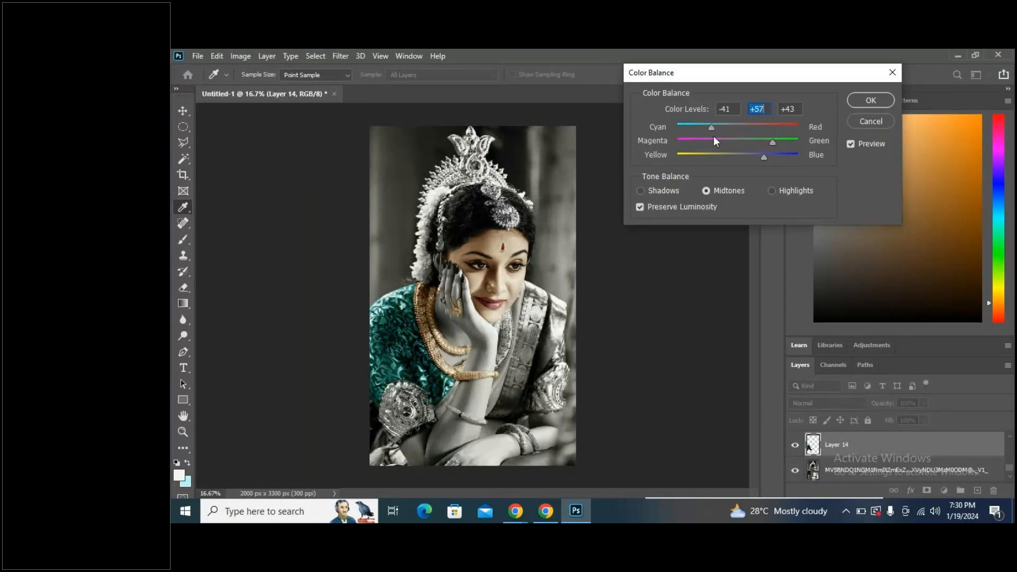
left_click(727, 135)
left_click_drag(762, 157, 731, 157)
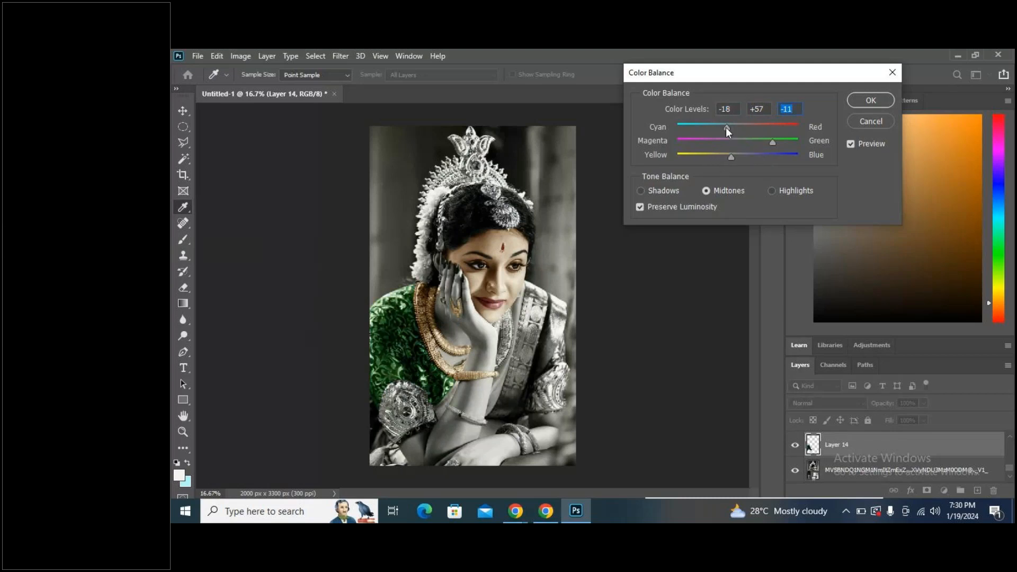
left_click_drag(777, 128, 776, 131)
left_click_drag(765, 141, 761, 142)
left_click_drag(732, 159, 739, 157)
left_click(748, 154)
left_click(866, 104)
Start a Pen path along the lower edge of the ornate sleeve band below the green blouse.
key("p")
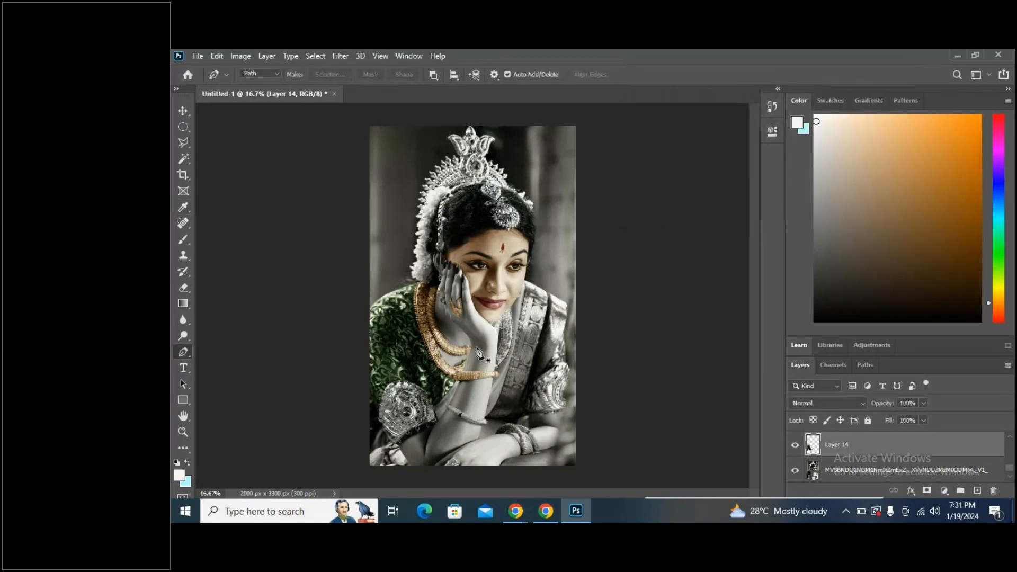
key("ctrl+plus")
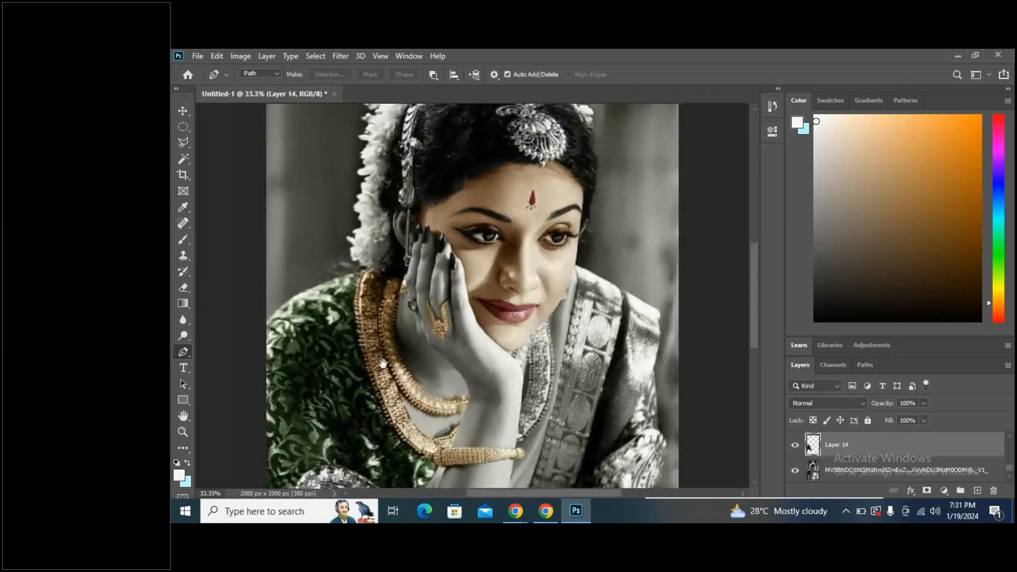
left_click_drag(418, 353, 355, 140)
left_click_drag(324, 306, 371, 223)
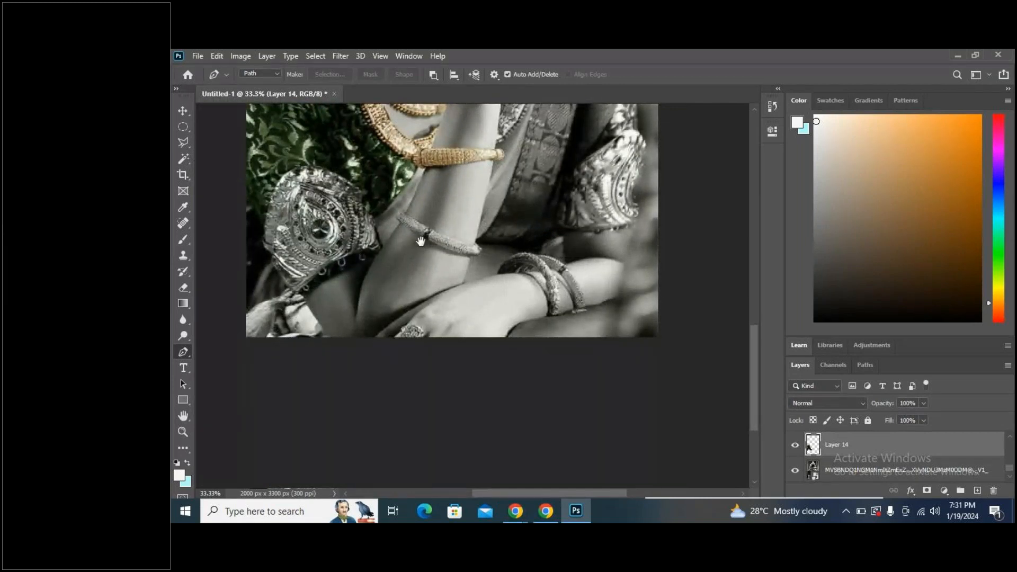
left_click_drag(420, 241, 374, 289)
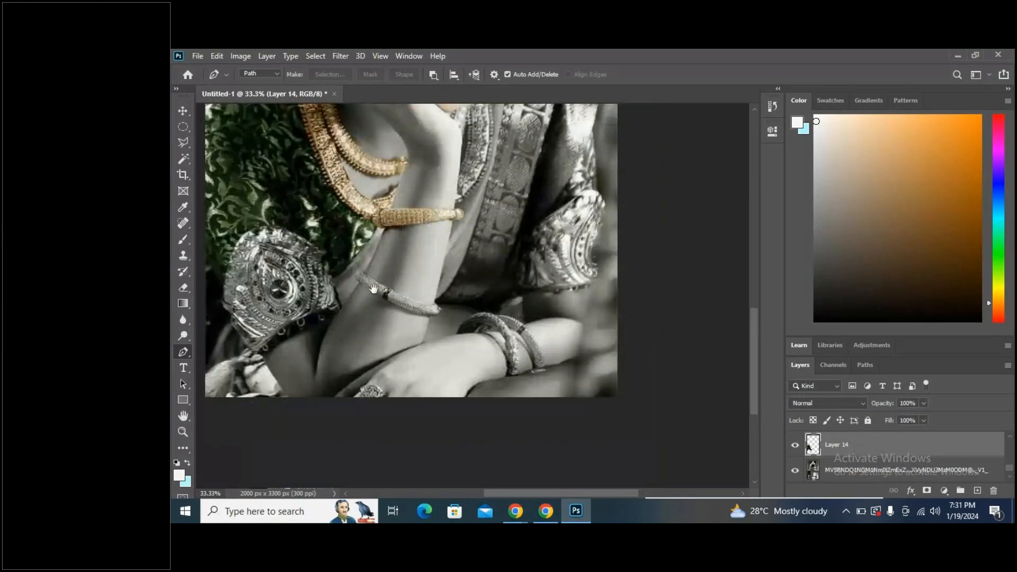
left_click(256, 350)
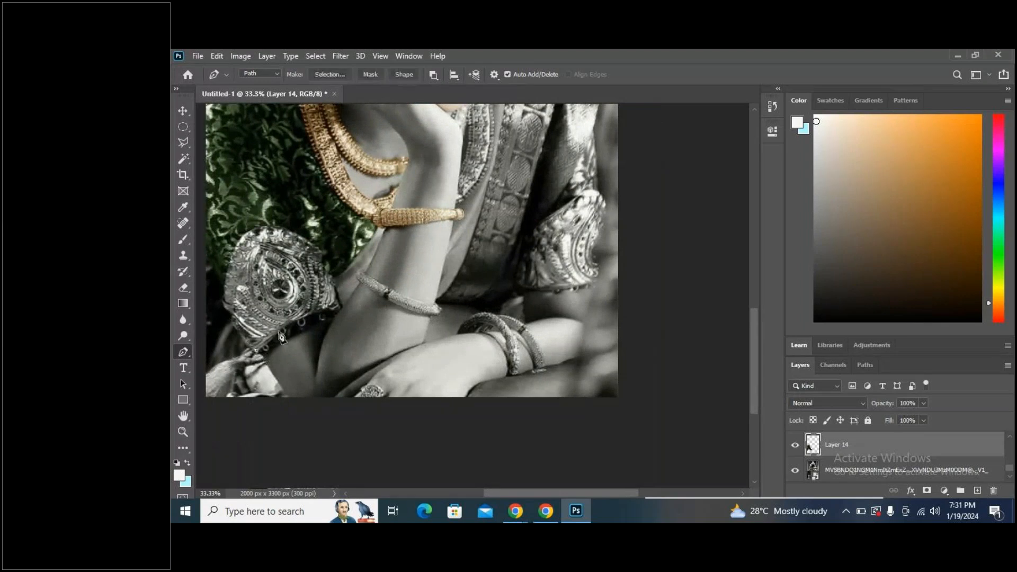
left_click_drag(337, 308, 373, 314)
left_click(337, 309)
Complete the curved path around the ornate sleeve band and convert it to a new anti-aliased selection with a 1-pixel feather radius.
left_click_drag(320, 261, 298, 247)
left_click_drag(265, 229, 220, 245)
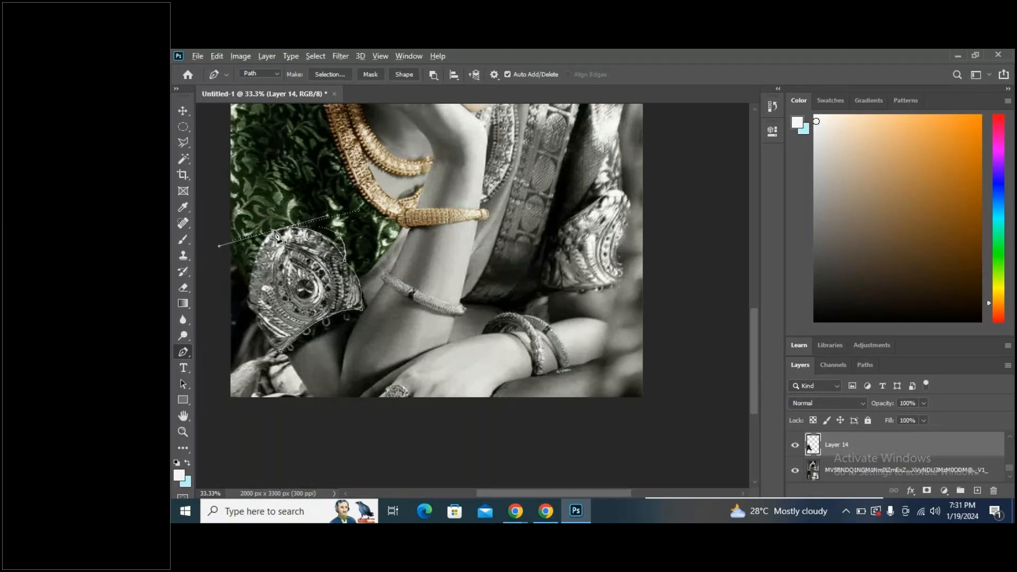
left_click_drag(250, 307, 259, 330)
left_click(258, 325, "alt")
mouse_move(280, 351)
left_mouse_down()
mouse_move(291, 363)
mouse_move(287, 353)
left_mouse_up()
left_click_drag(292, 352, 297, 357)
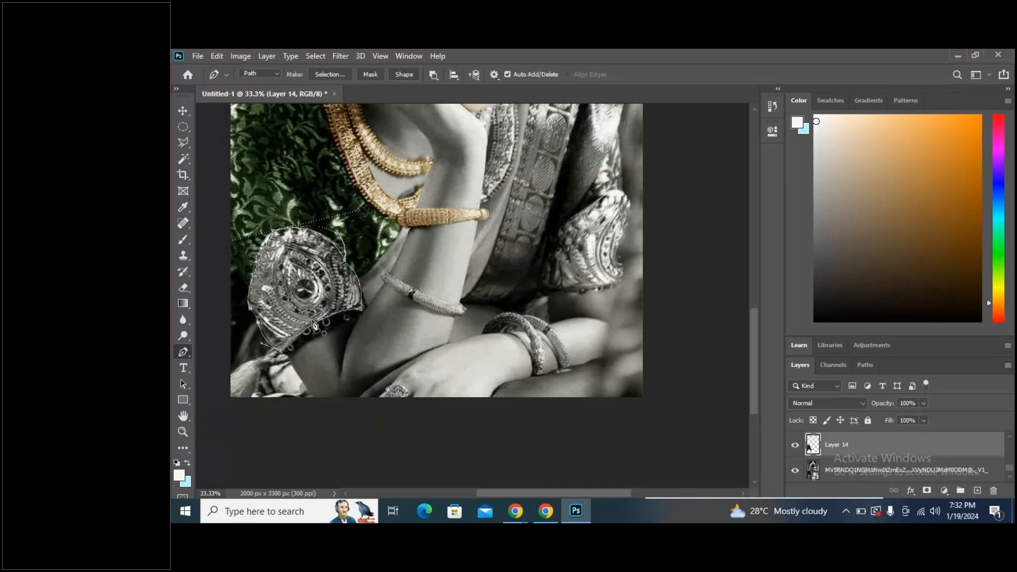
left_click(332, 74)
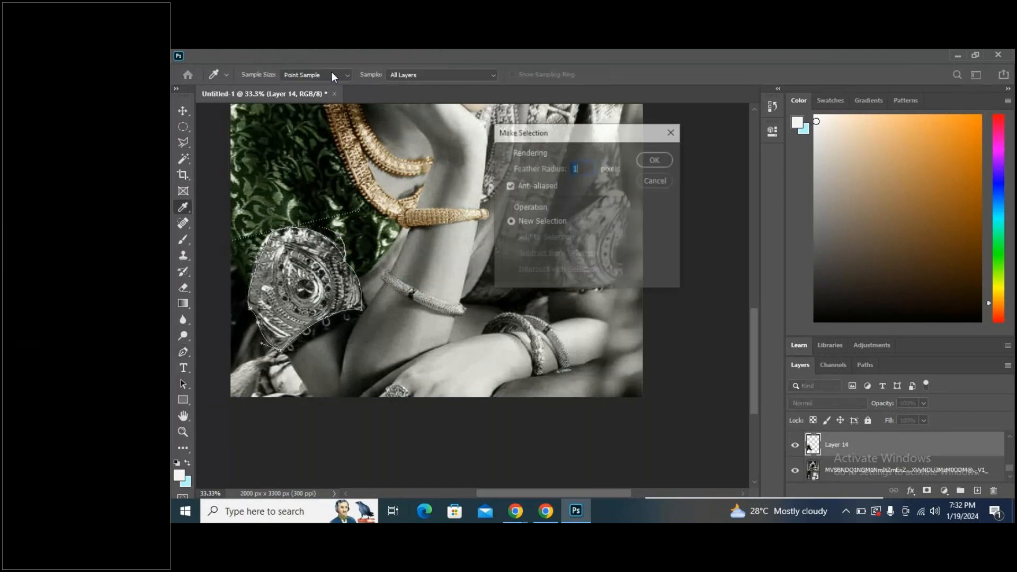
left_click(656, 160)
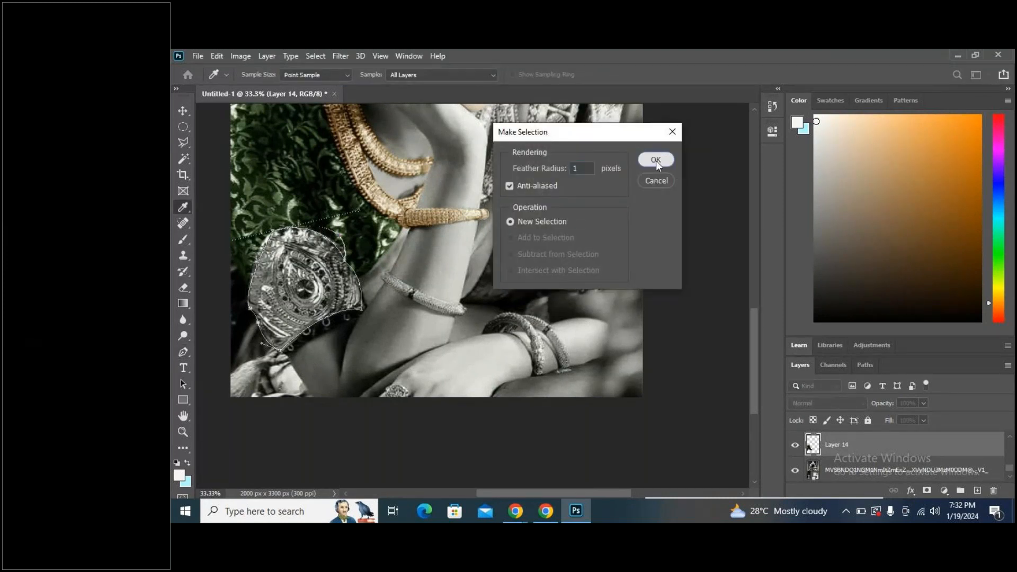
Invert the selection to isolate the sleeve band and copy it from the portrait layer onto a new layer.
left_click(846, 471)
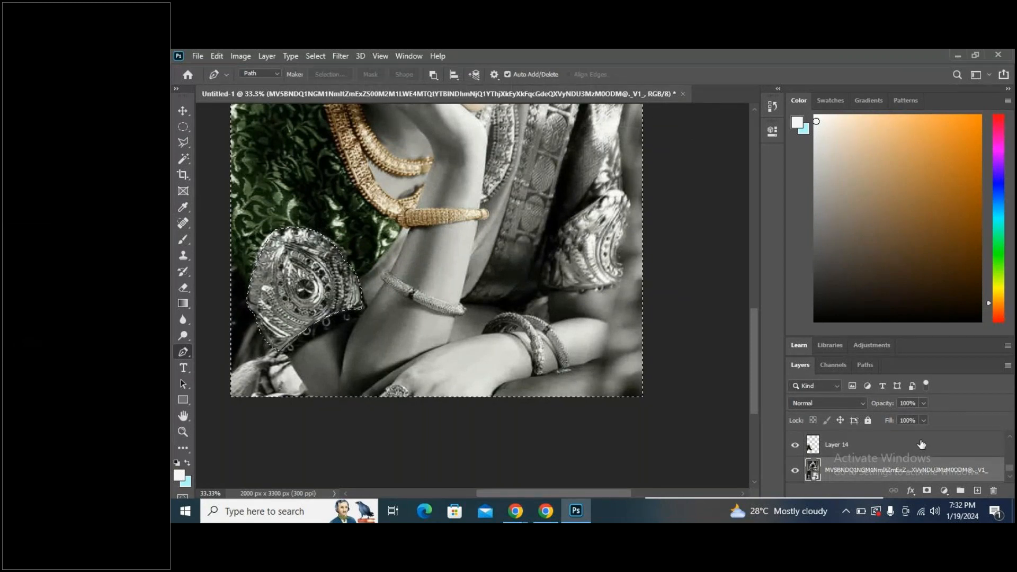
scroll(475, 358, "down", 2)
scroll(475, 358, "down", 1)
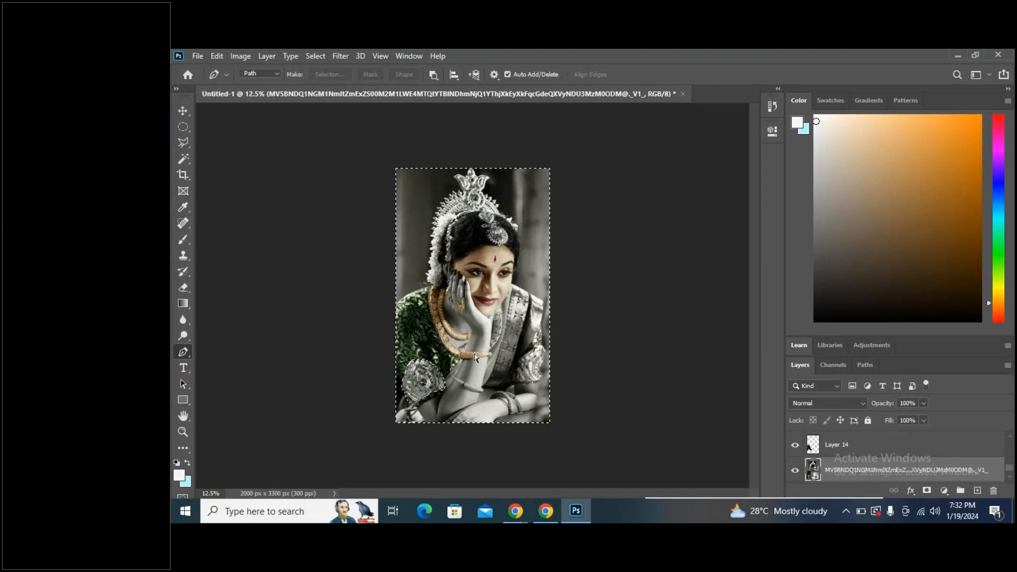
key("ctrl+minus")
key("ctrl+plus")
key("ctrl+plus")
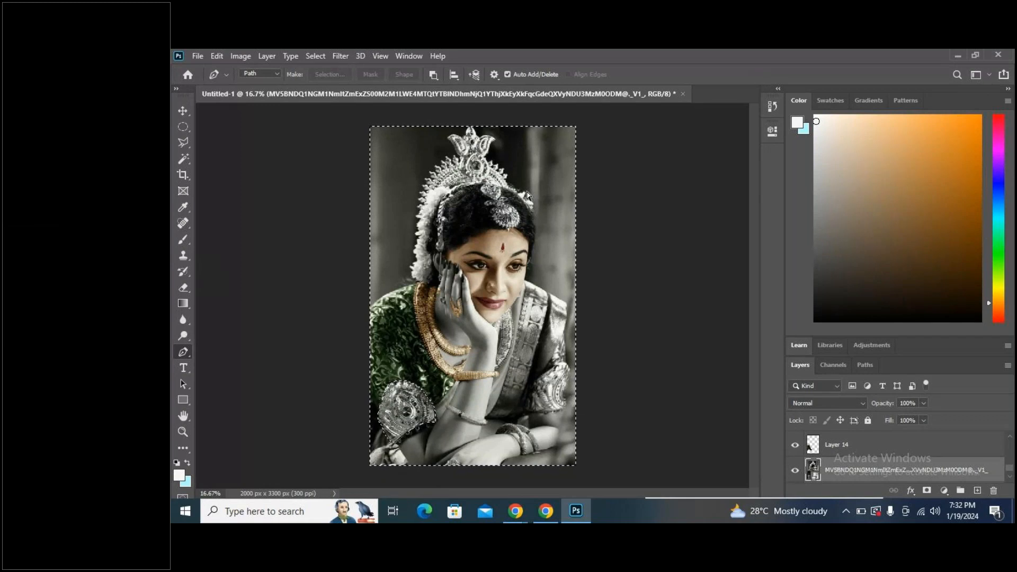
key("ctrl+shift+i")
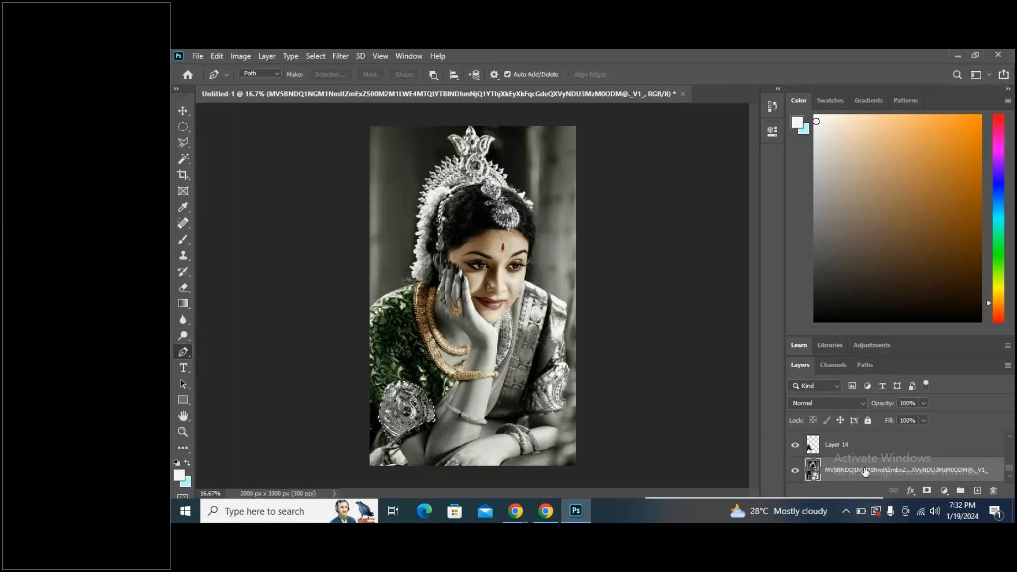
key("ctrl+j")
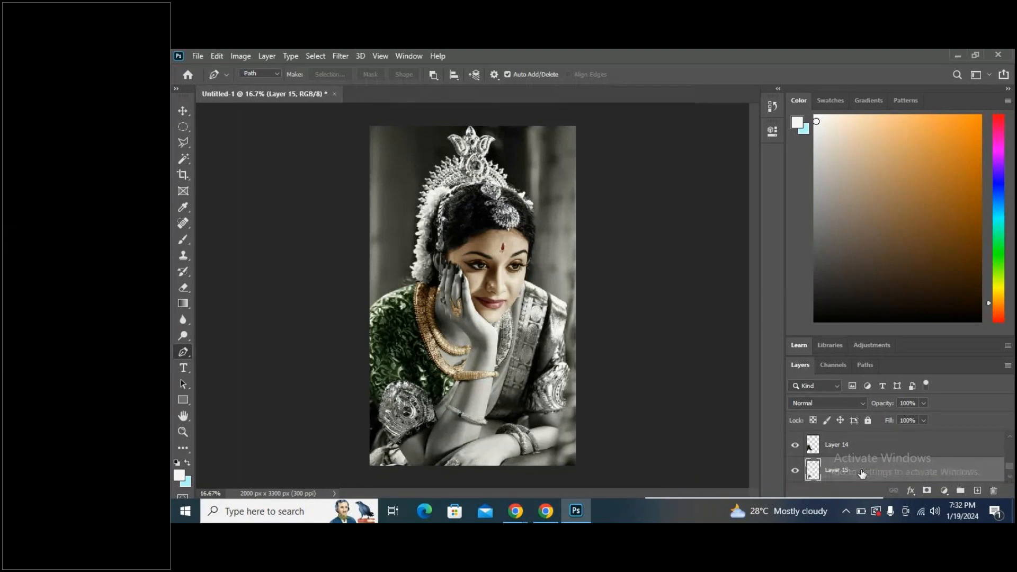
left_click(240, 56)
mouse_move(257, 87)
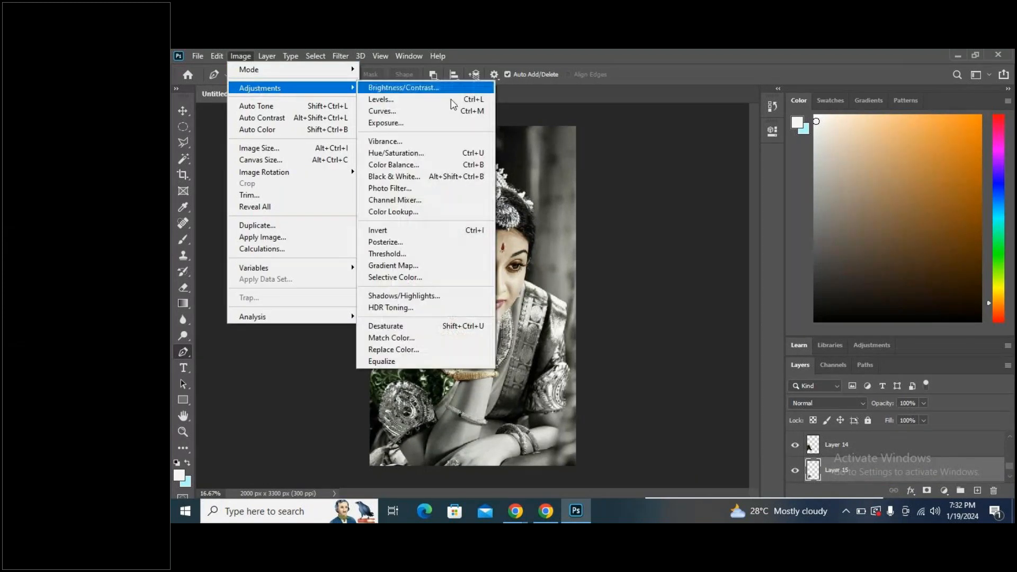
left_click(432, 153)
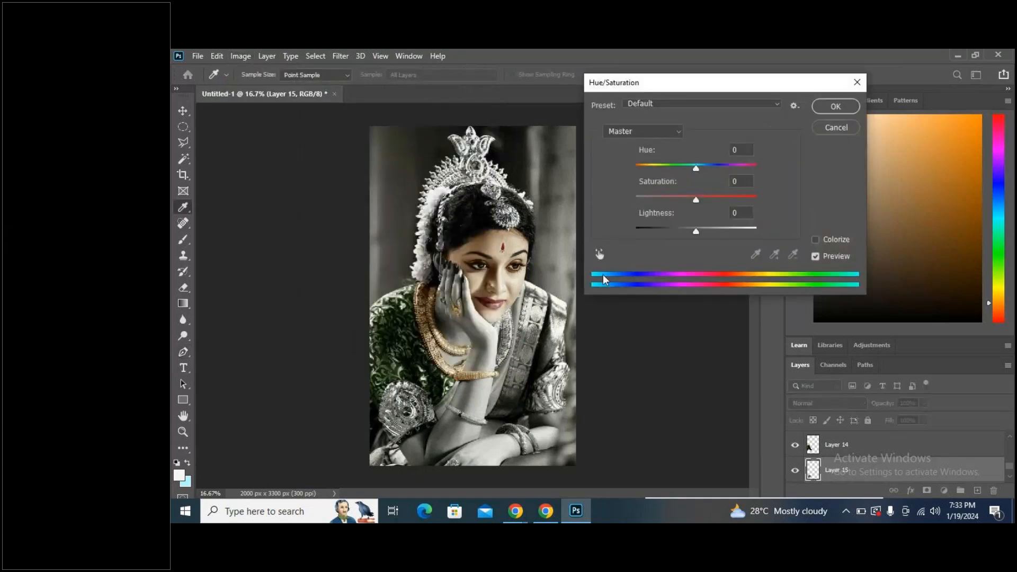
left_click_drag(696, 231, 639, 200)
left_click_drag(698, 230, 697, 232)
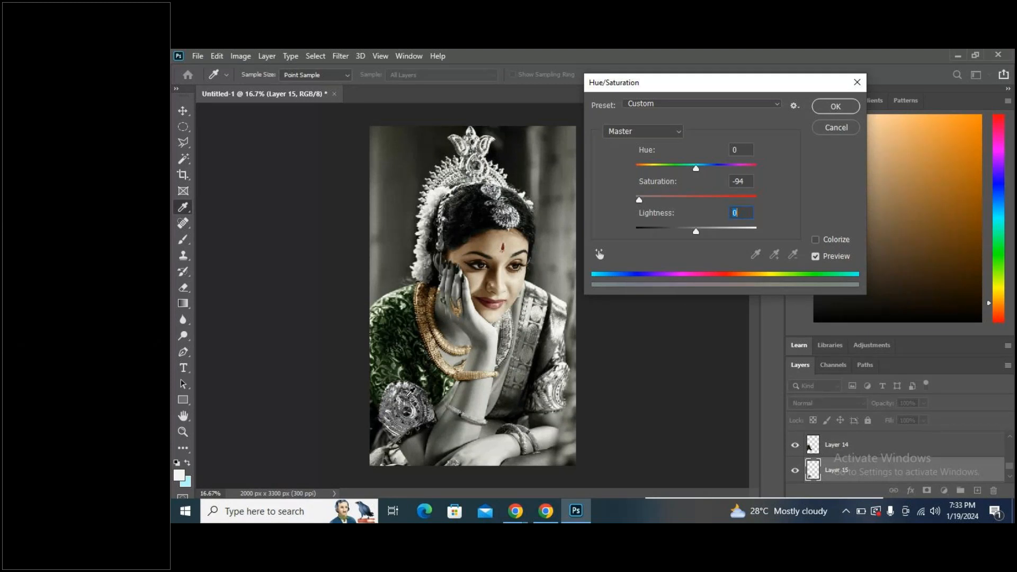
left_click(860, 81)
key("p")
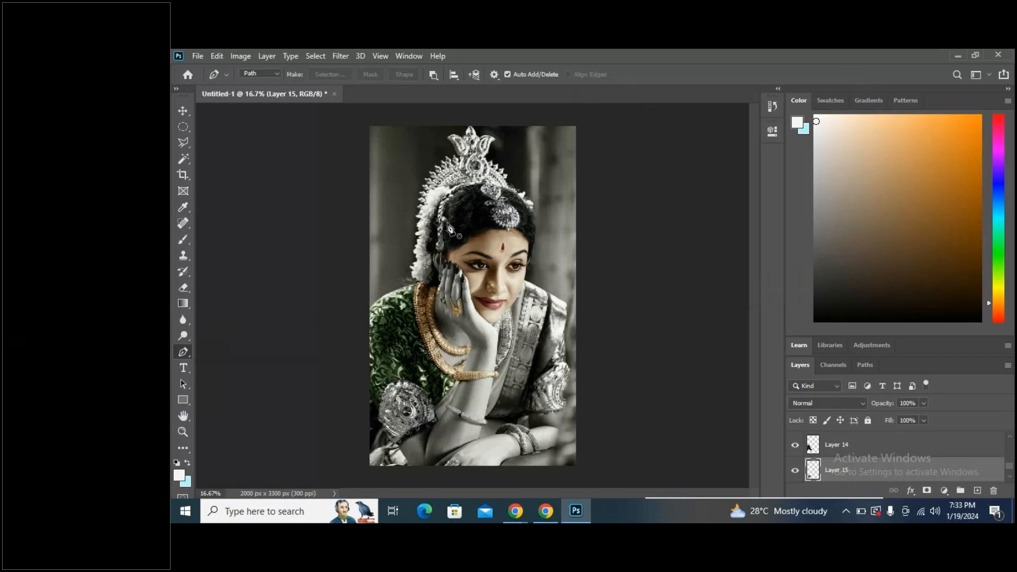
scroll(881, 450, "down", 5)
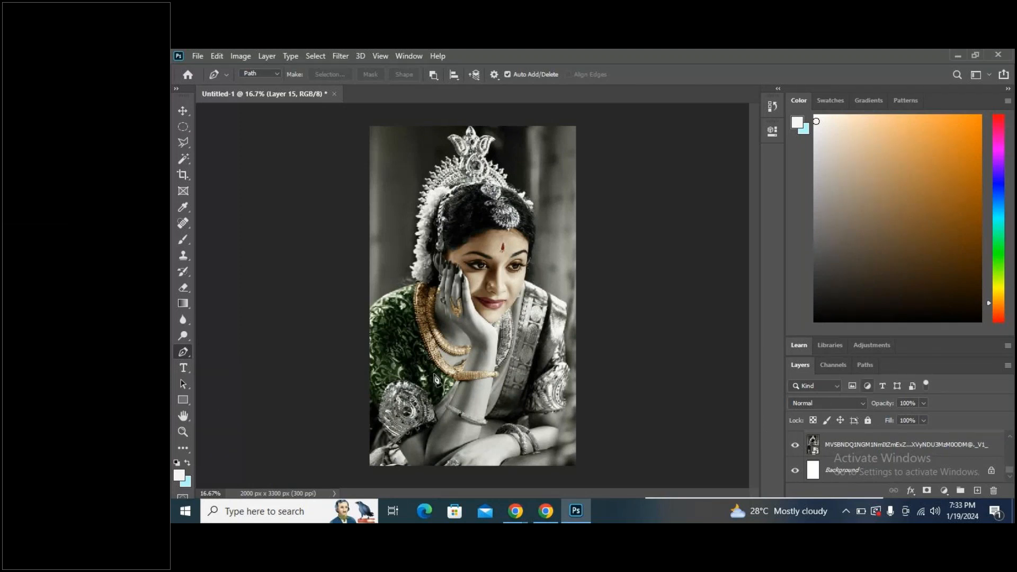
Create a new blank A4 document at 300 ppi in RGB color with a white background.
left_click(197, 57)
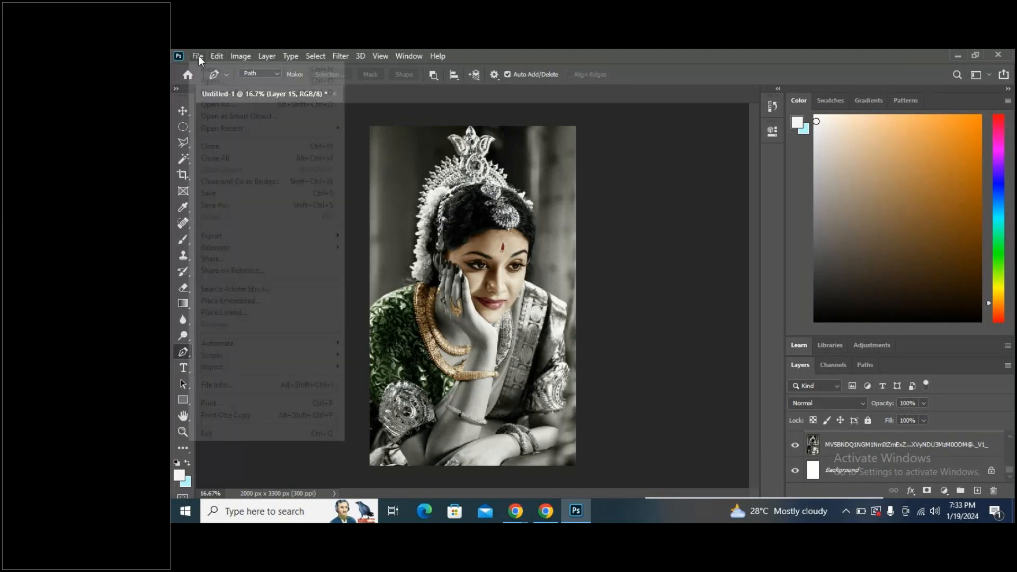
left_click(205, 70)
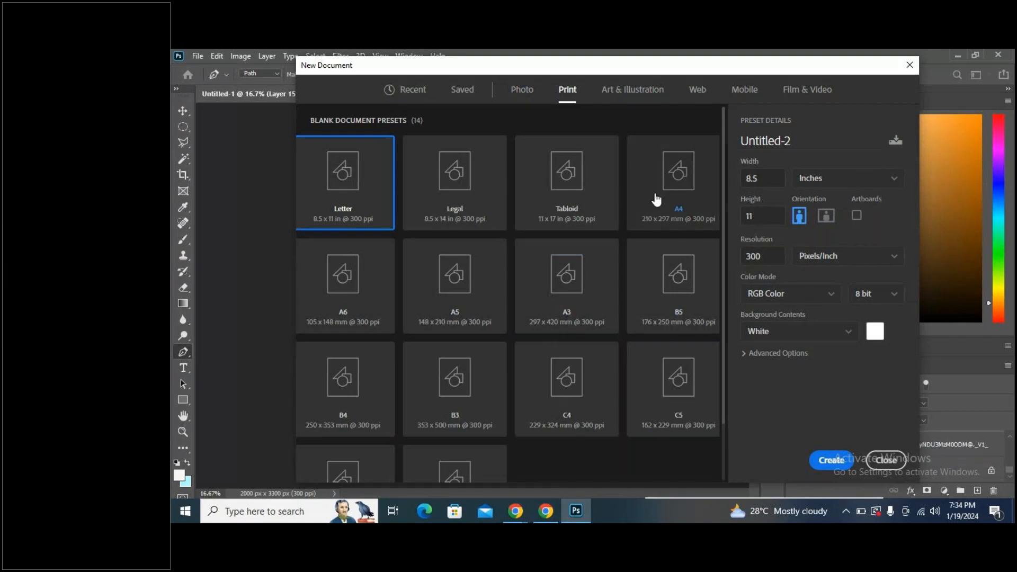
left_click(824, 459)
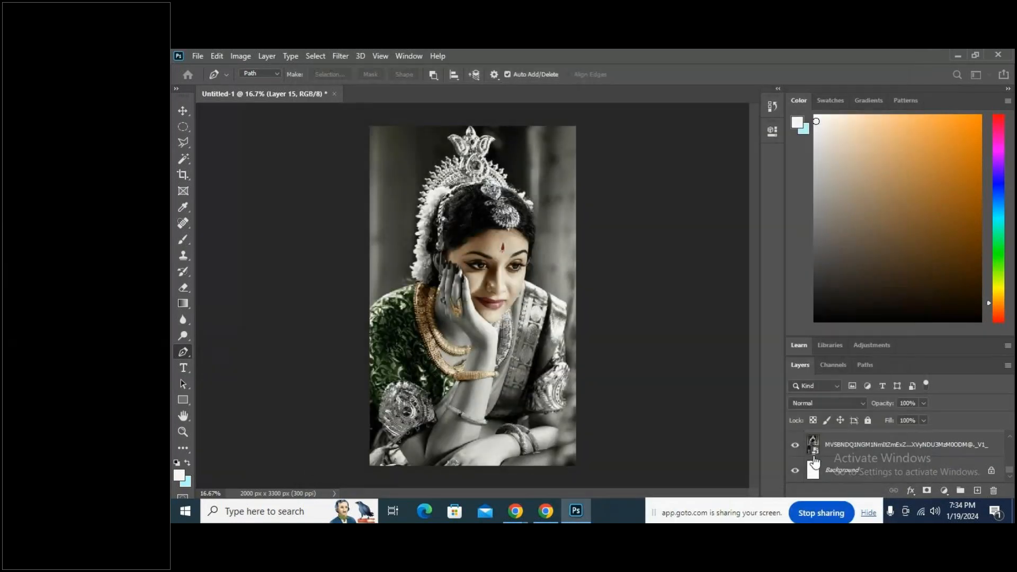
Switch to Chrome, leave the old image results and open the Unsplash website through a Google search for "unspash".
mouse_move(514, 509)
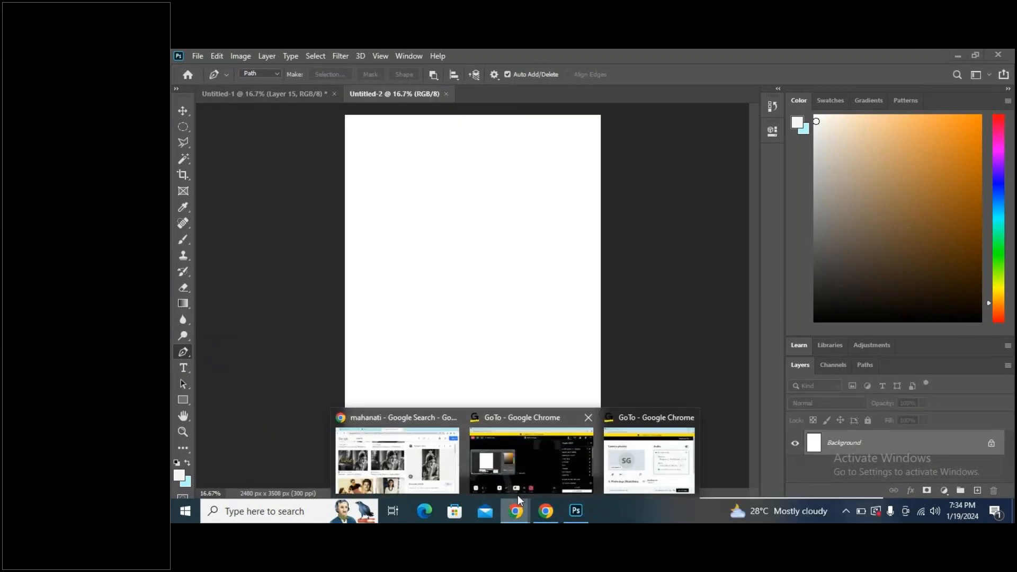
left_click(424, 462)
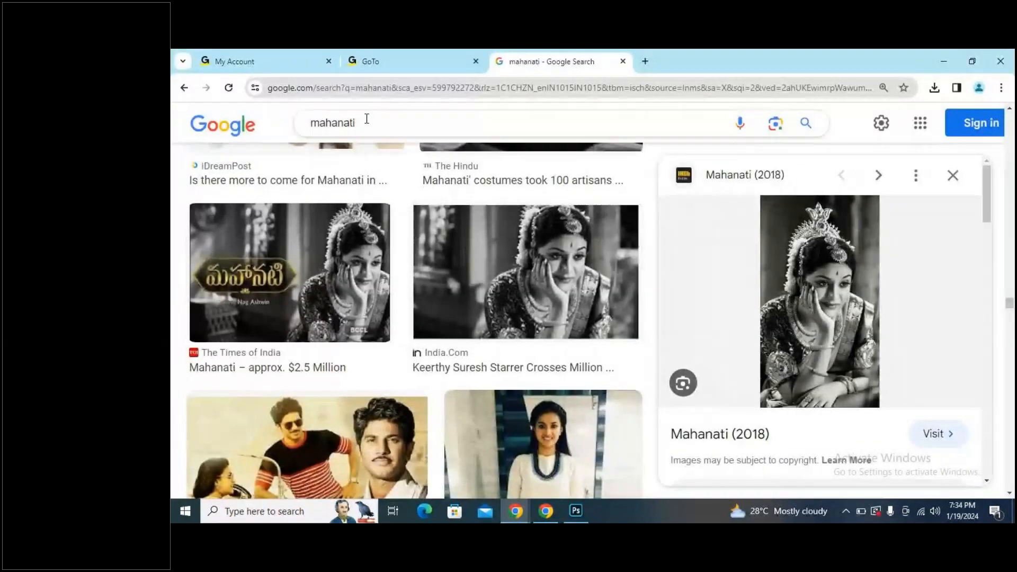
left_click_drag(363, 121, 212, 106)
left_click(184, 87)
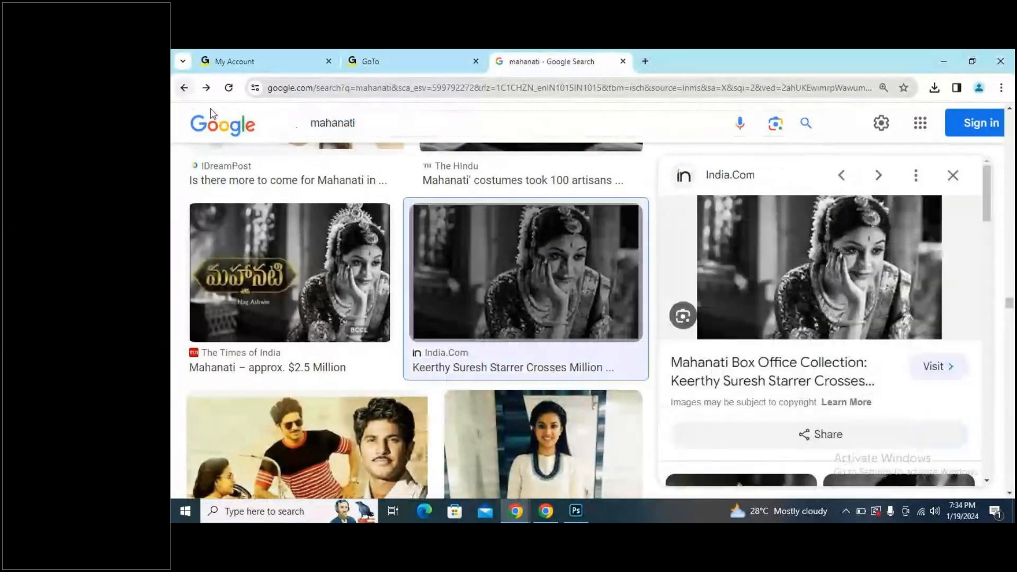
left_click(184, 88)
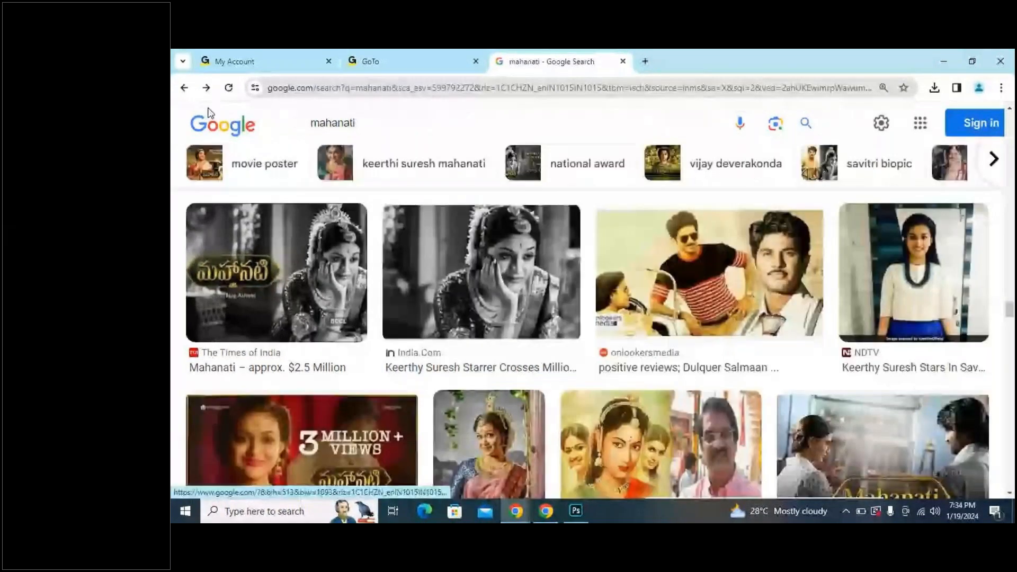
left_click(184, 87)
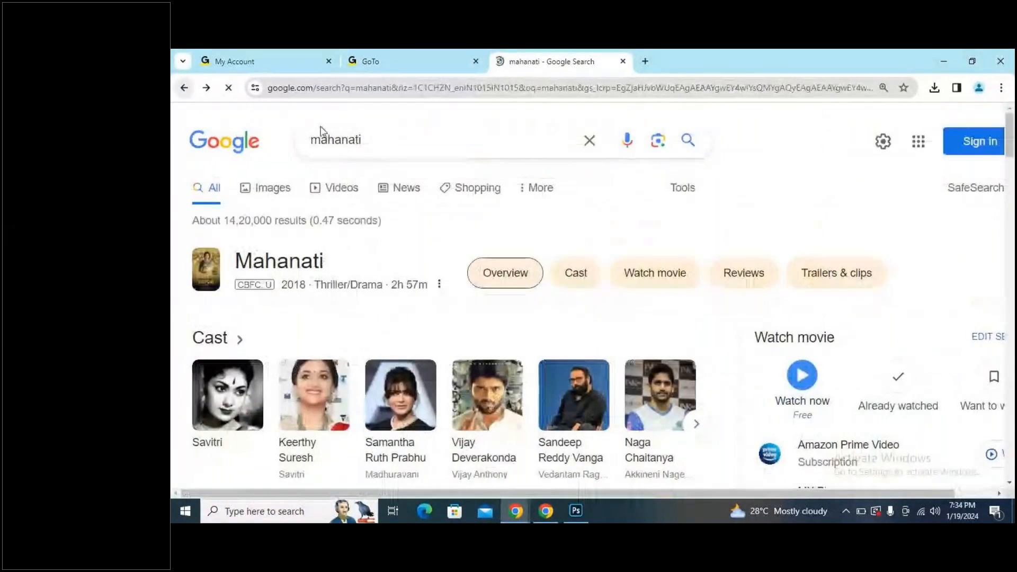
key("alt+Left")
left_click(456, 296)
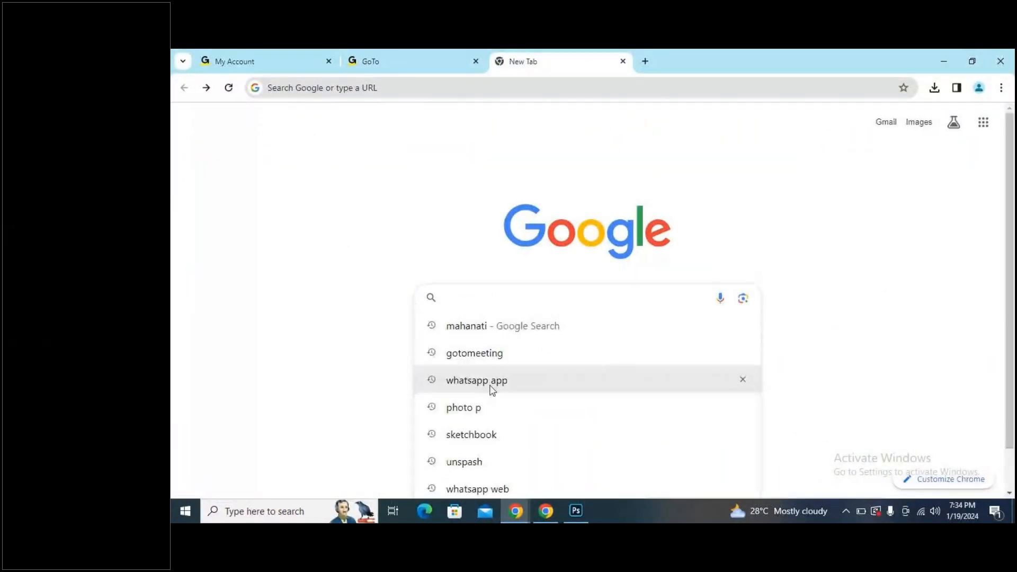
left_click(483, 461)
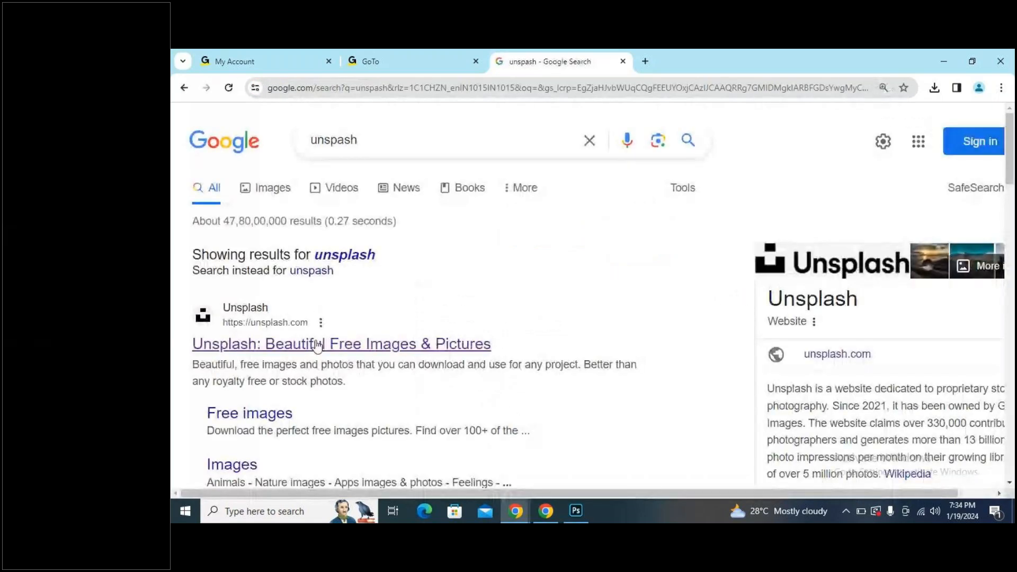
left_click(318, 345)
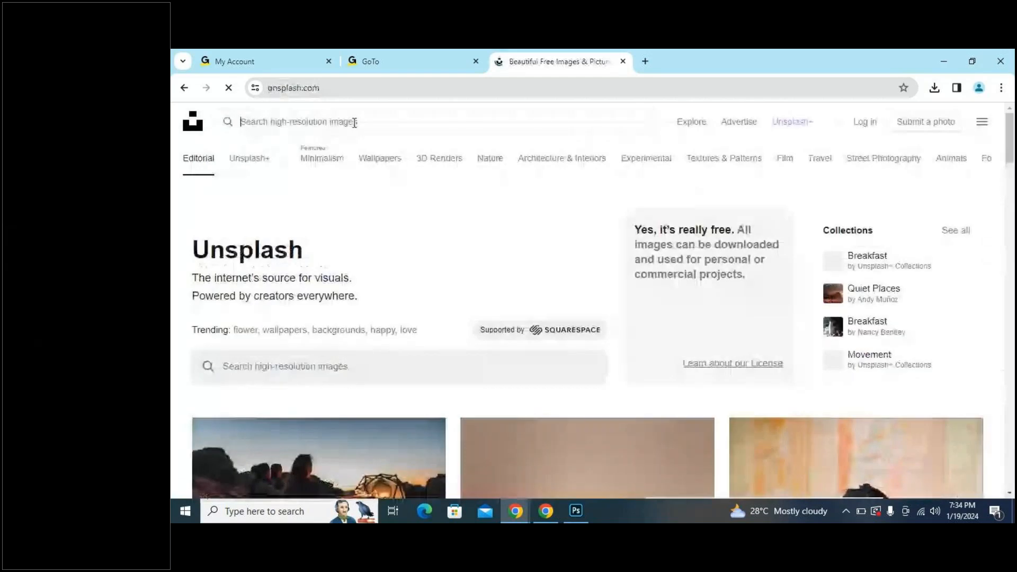
Search Unsplash for "flower in black and white".
type("flower")
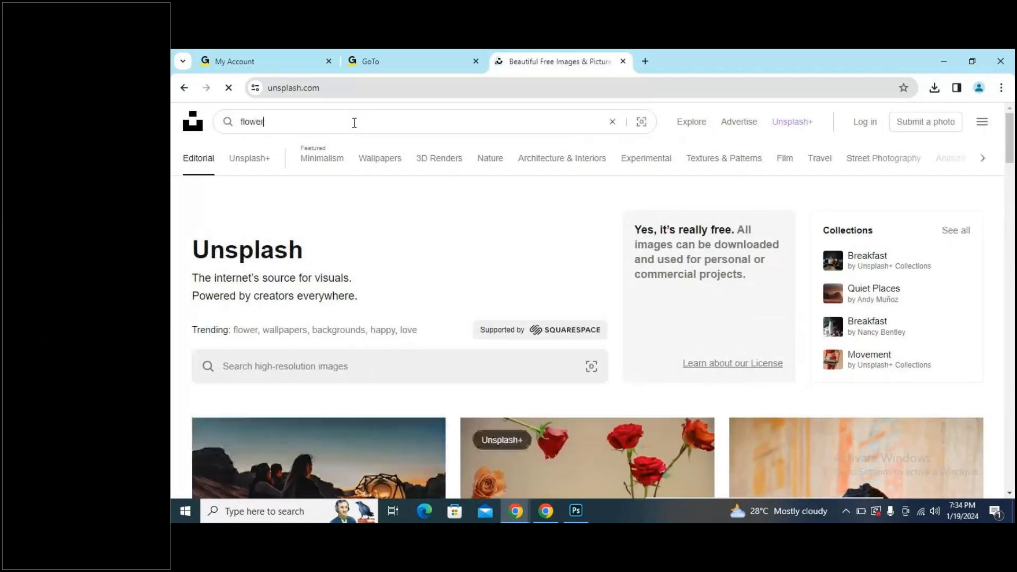
type(" i")
type("n blad")
type("k ")
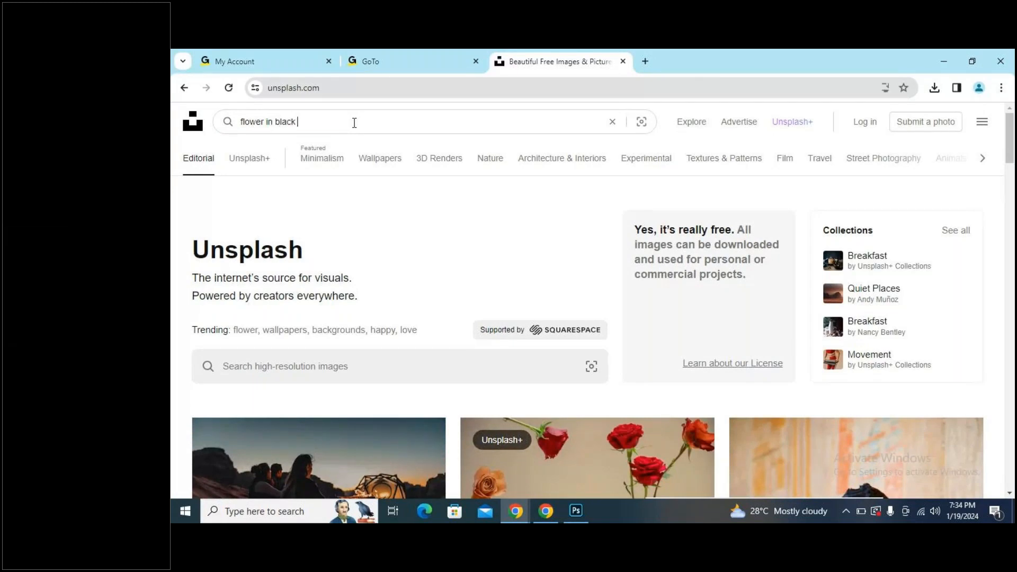
type("and white")
key("Return")
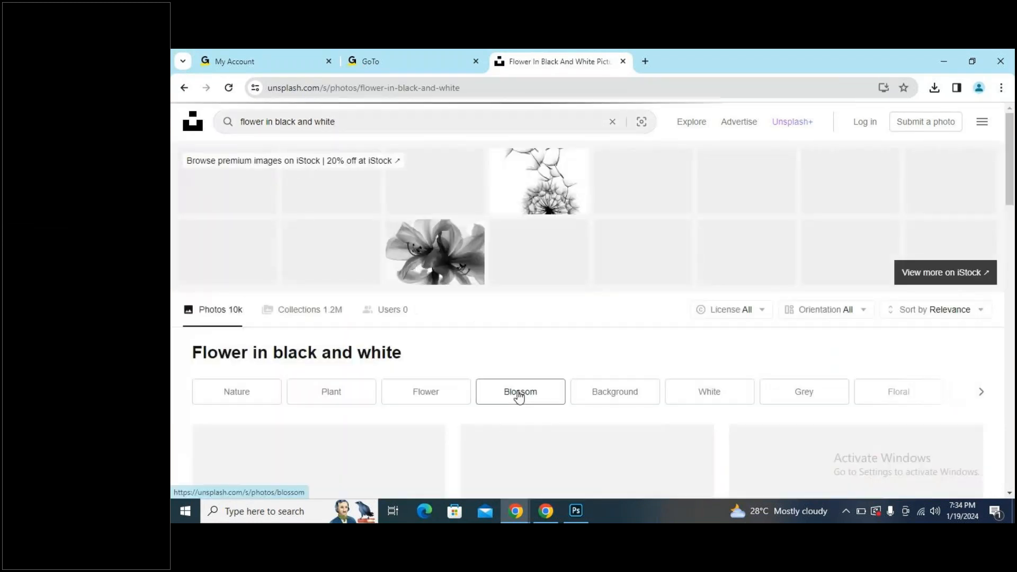
Browse the Unsplash photo results for a flower picture suitable for the new document.
scroll(520, 395, "down", 5)
scroll(609, 381, "up", 4)
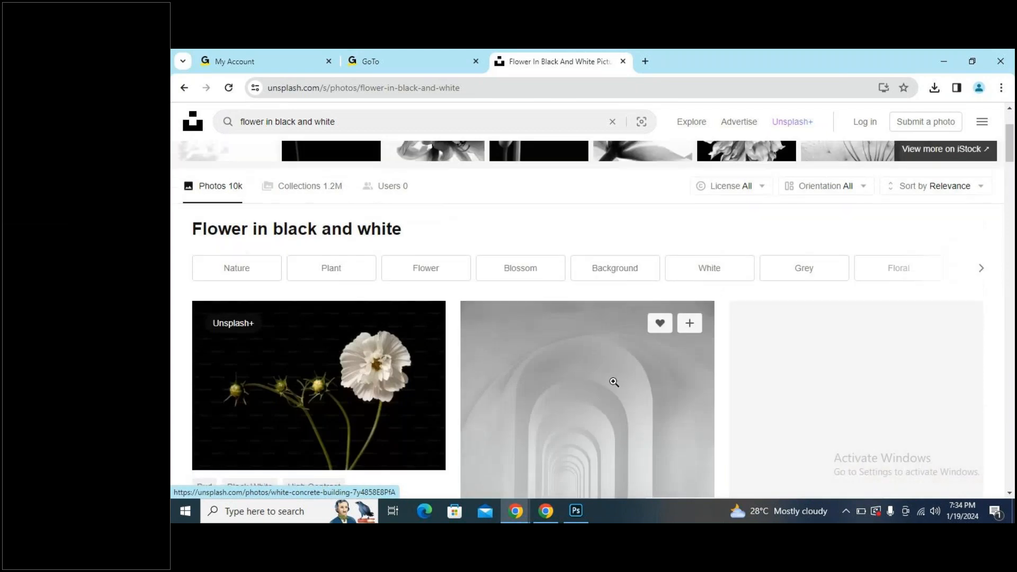
scroll(613, 382, "down", 2)
scroll(613, 382, "down", 6)
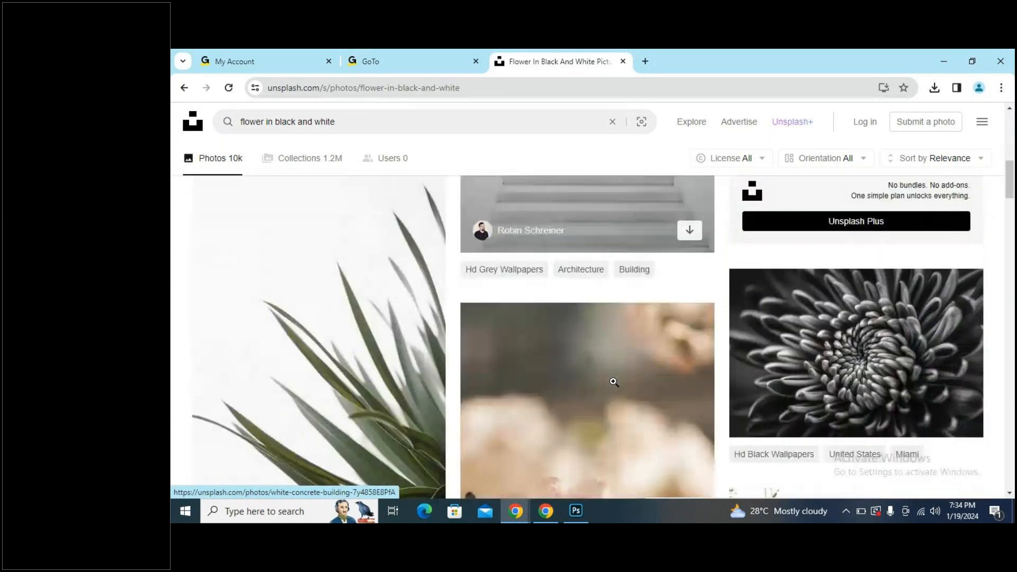
scroll(611, 378, "down", 1)
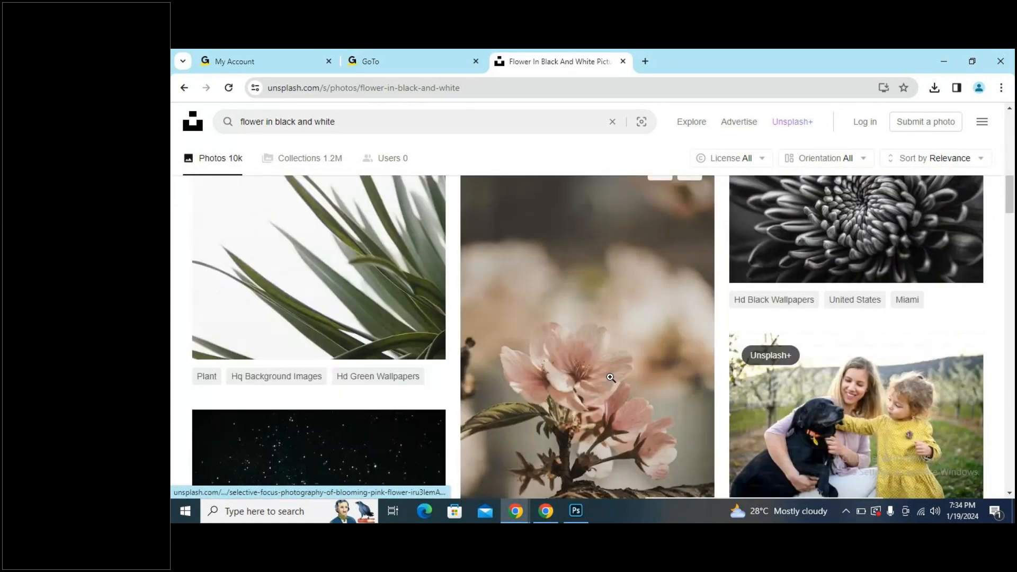
scroll(611, 377, "down", 10)
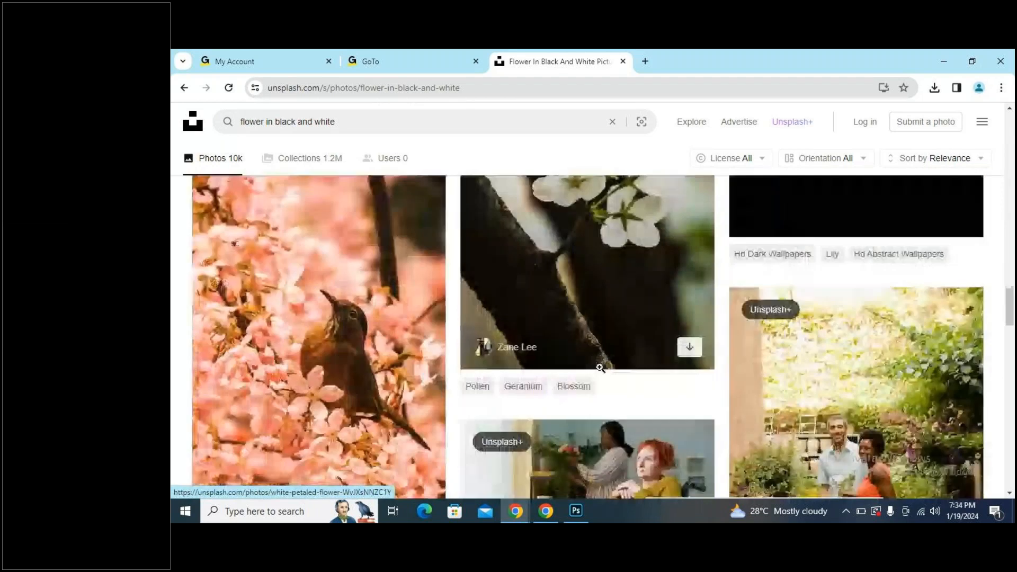
scroll(600, 367, "down", 4)
scroll(600, 371, "down", 4)
scroll(609, 251, "up", 8)
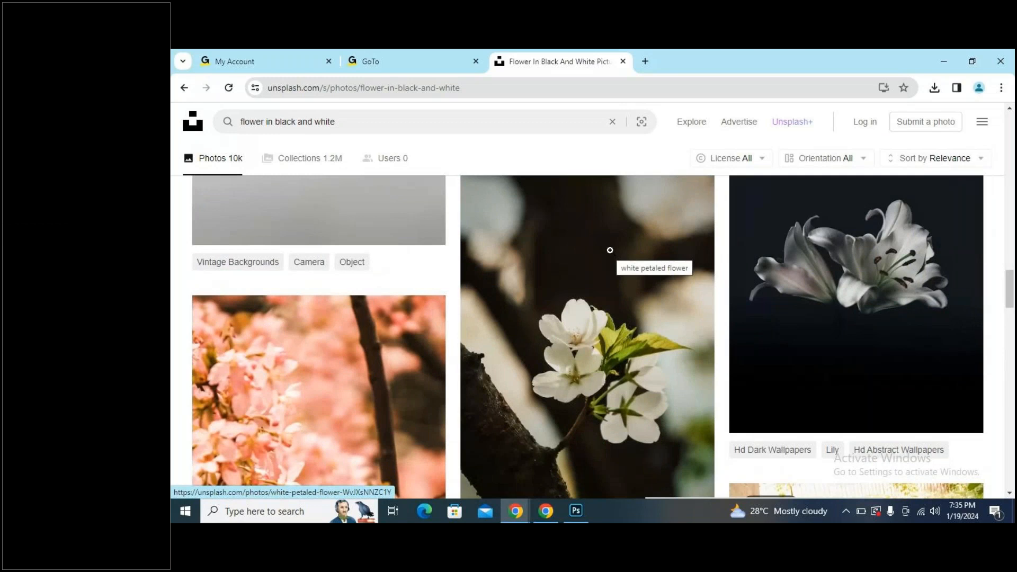
scroll(603, 349, "down", 3)
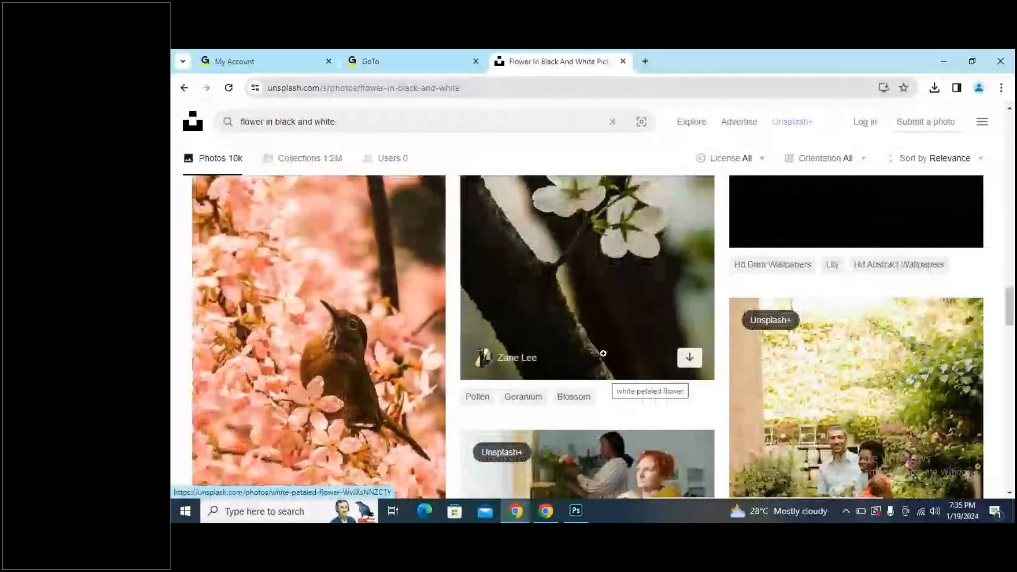
scroll(603, 353, "down", 5)
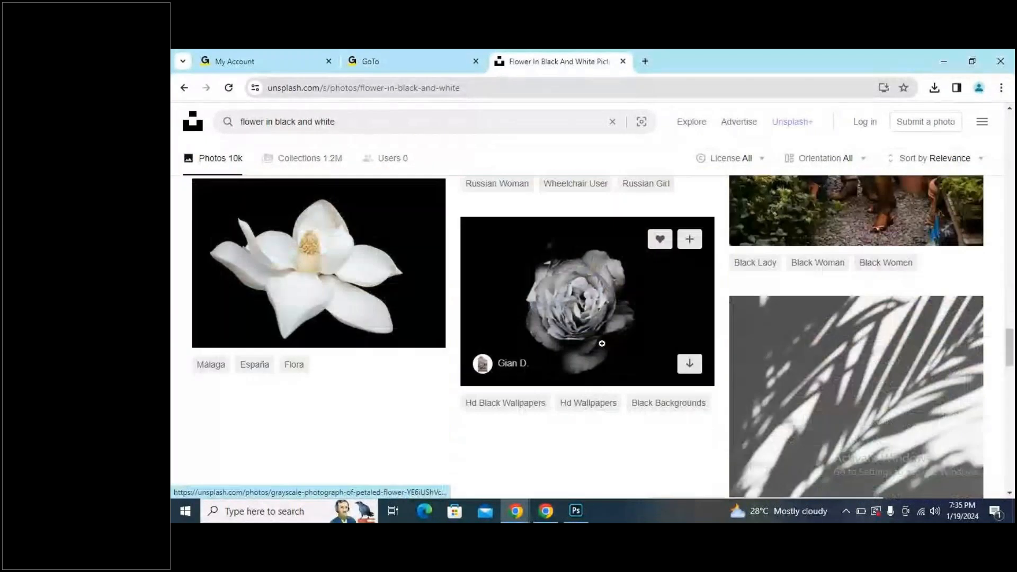
scroll(604, 344, "down", 3)
Return to the photo of white petaled flowers on a dark branch, open it and download the free version.
scroll(603, 343, "up", 3)
scroll(604, 342, "up", 3)
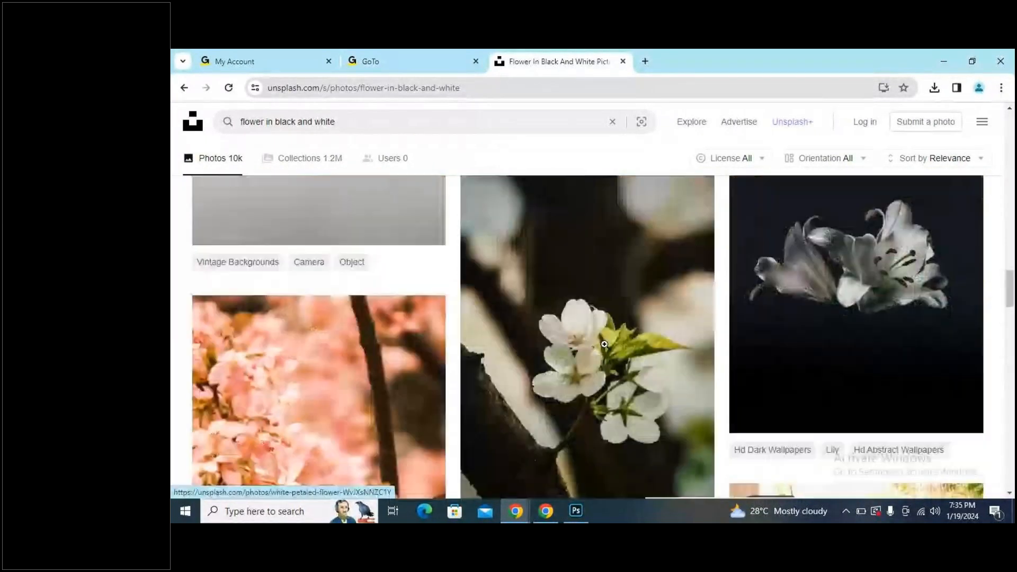
left_click(608, 333)
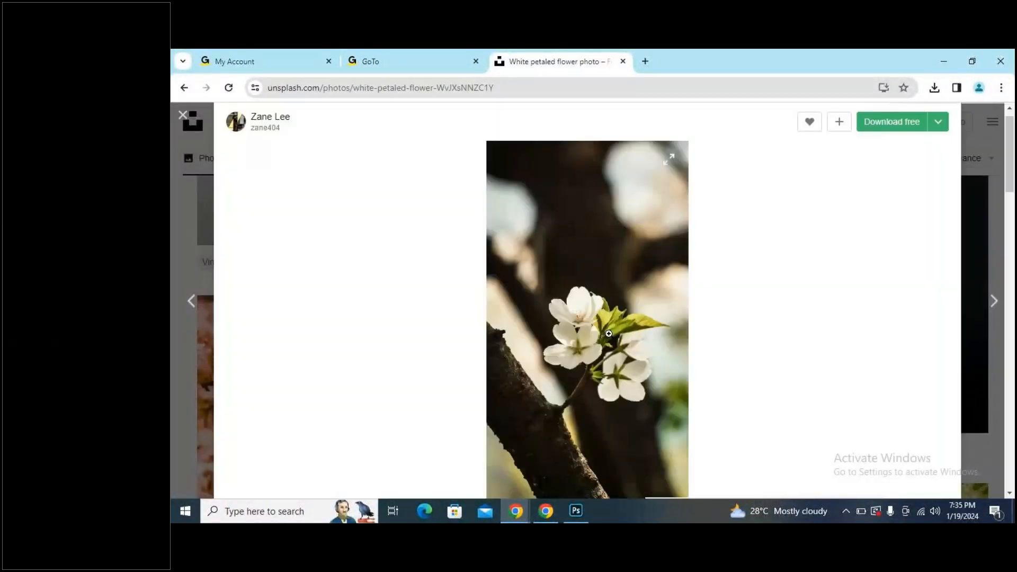
left_click(884, 127)
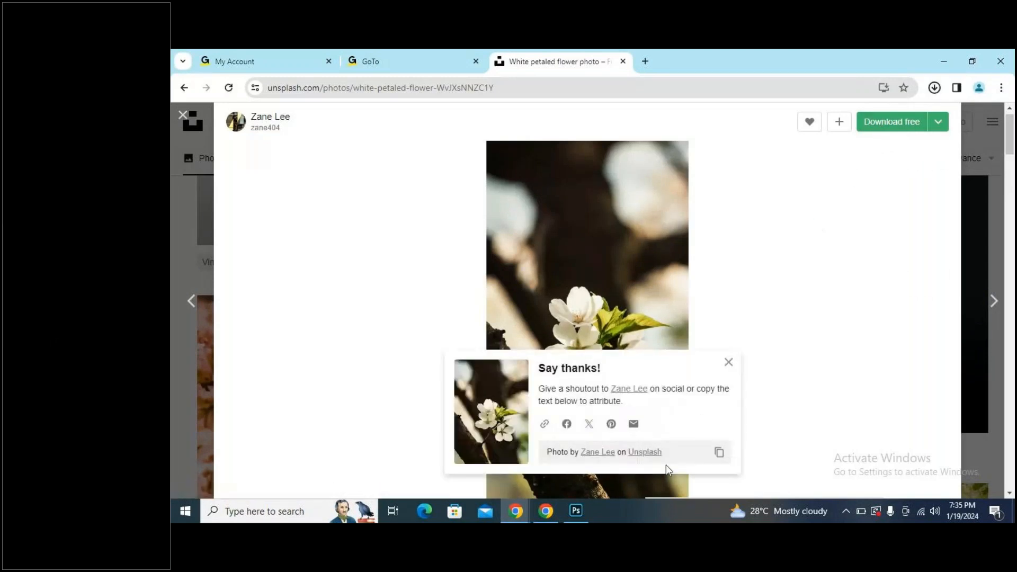
Switch to Photoshop and place the downloaded white flower photo as an embedded layer in the blank A4 document.
left_click(583, 518)
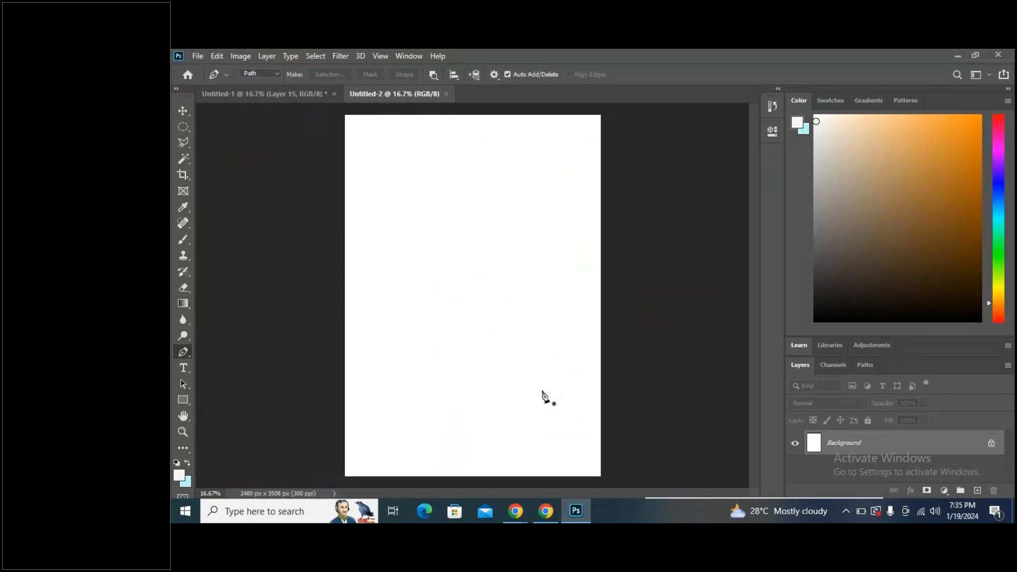
left_click(198, 56)
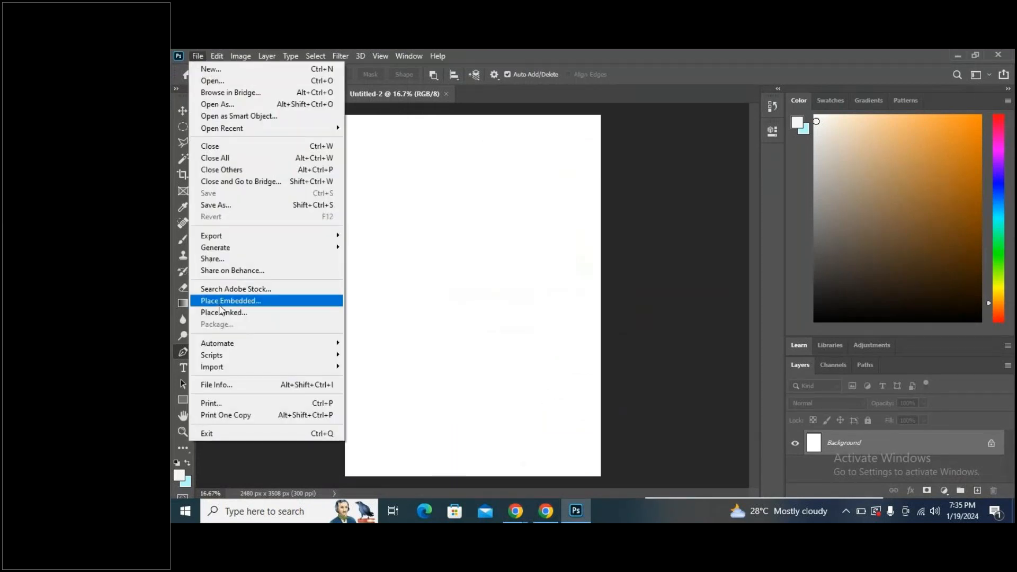
left_click(220, 301)
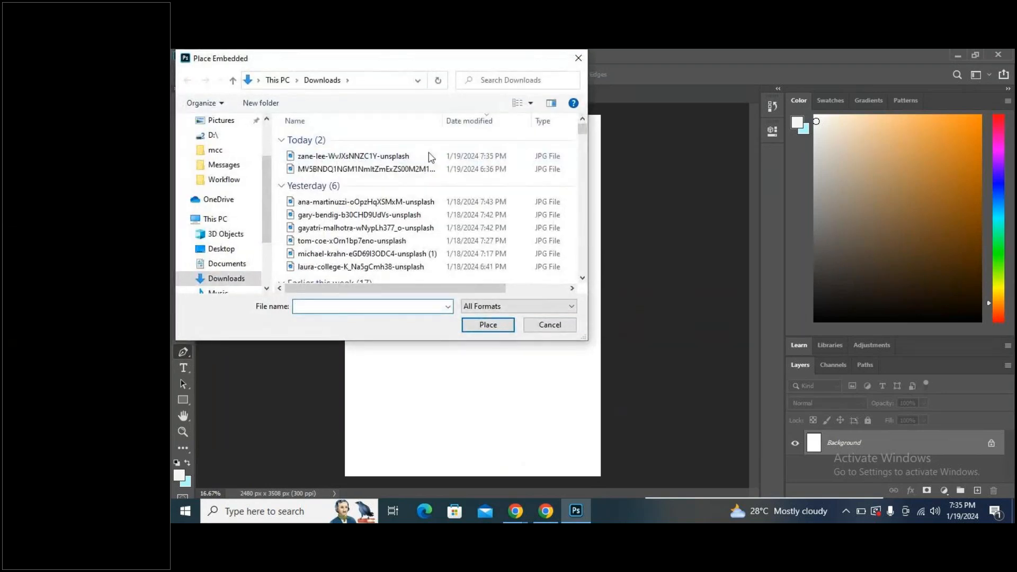
left_click(390, 157)
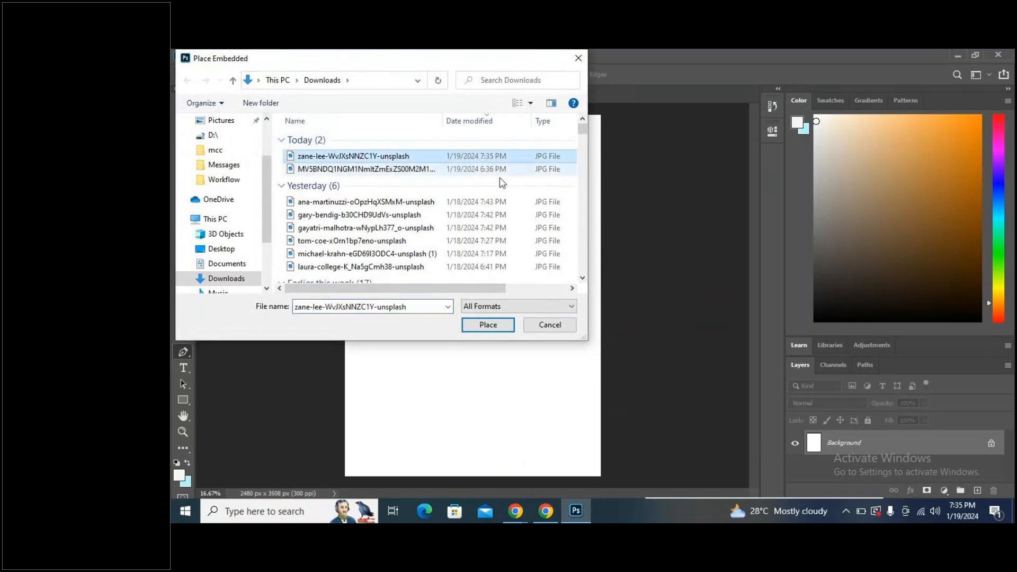
left_click(499, 325)
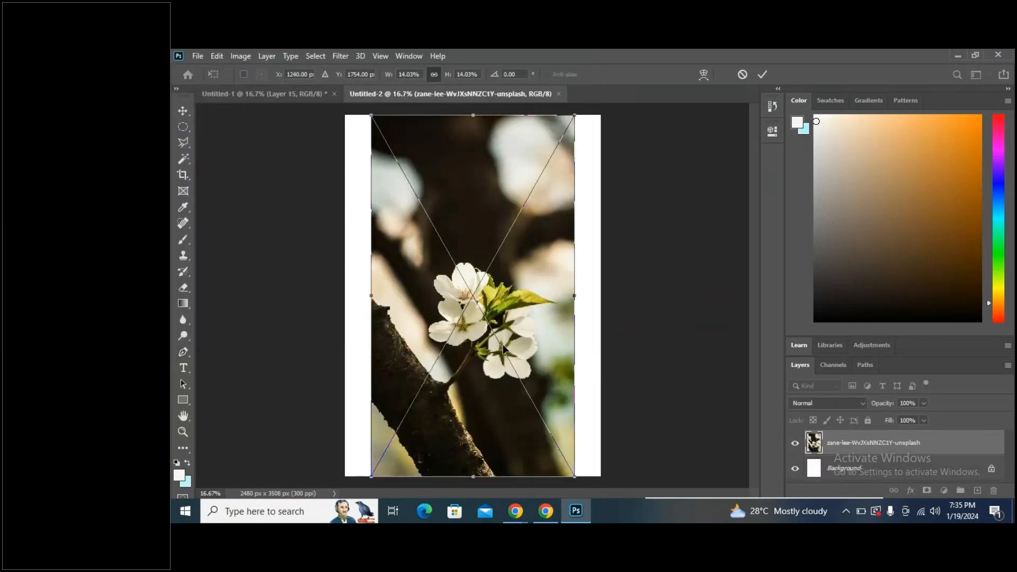
key("p")
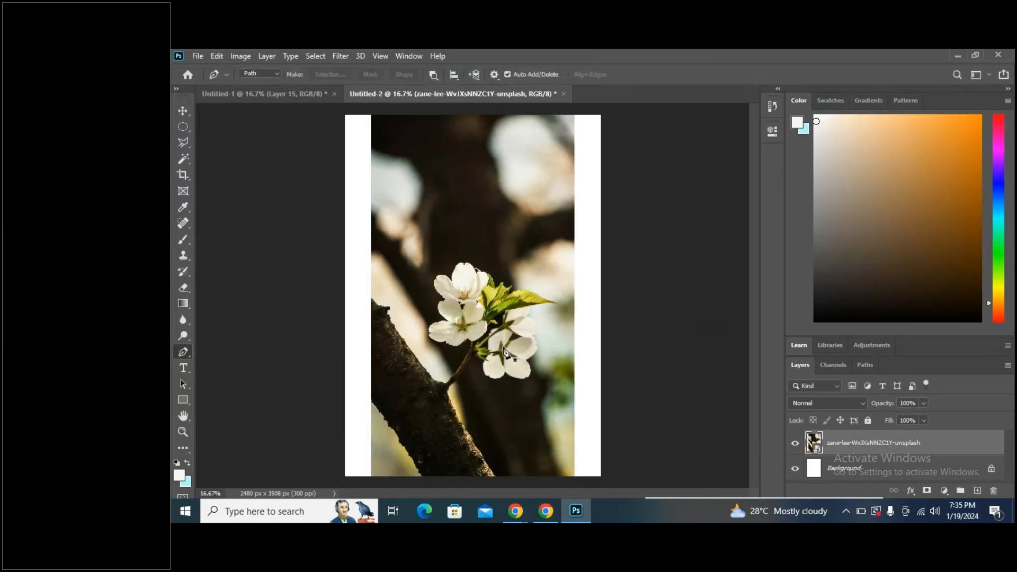
Scale up and reposition the flower photo so it fills the whole A4 canvas with the blossoms near the middle.
key("ctrl+t")
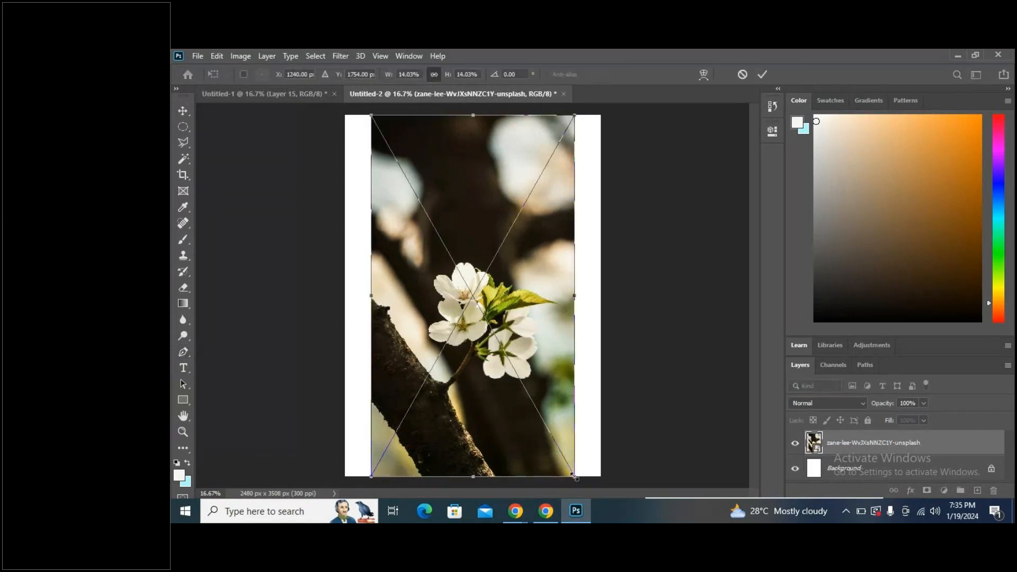
left_click_drag(575, 476, 624, 517)
left_click_drag(544, 407, 490, 236)
left_click_drag(554, 361, 633, 523)
left_click_drag(469, 316, 451, 353)
key("Return")
key("p")
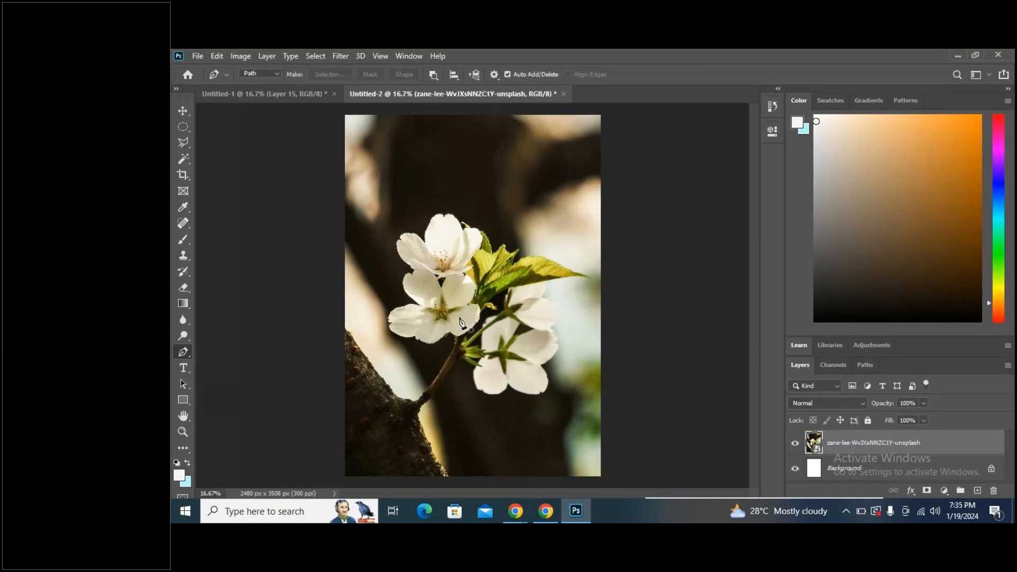
Turn the flower photo black and white with a Hue/Saturation adjustment at saturation -100.
left_click(242, 55)
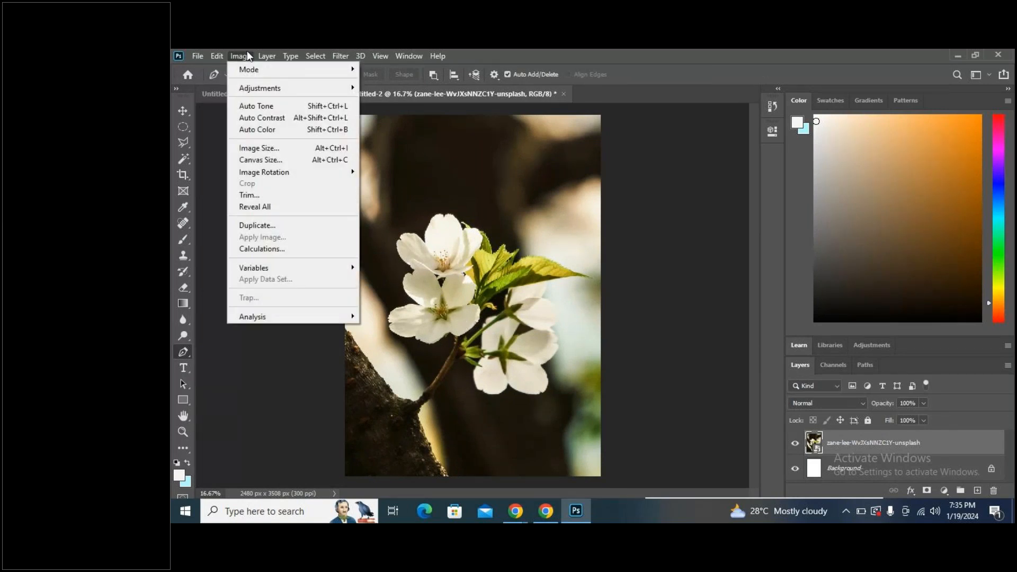
mouse_move(244, 91)
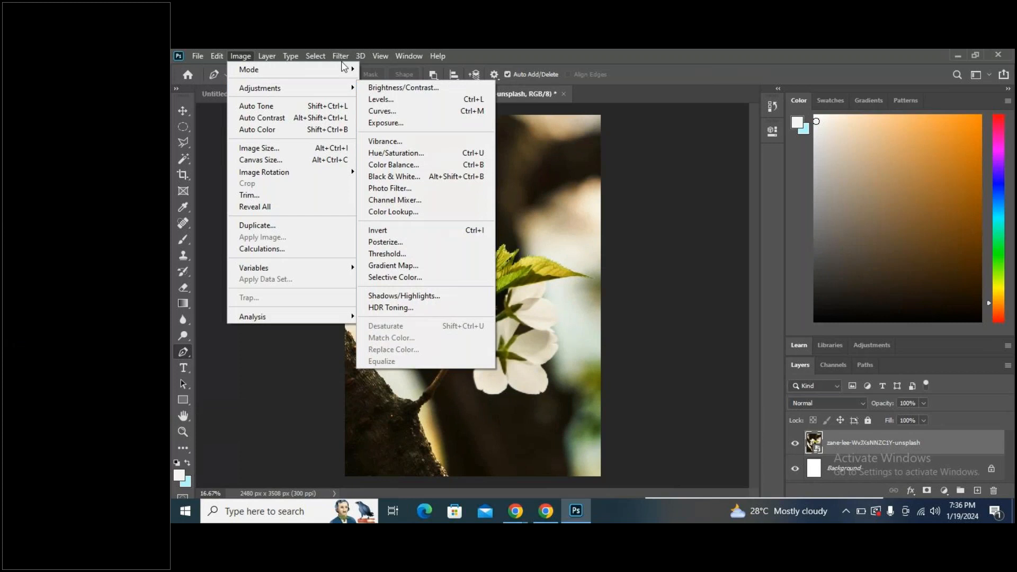
mouse_move(289, 55)
mouse_move(240, 55)
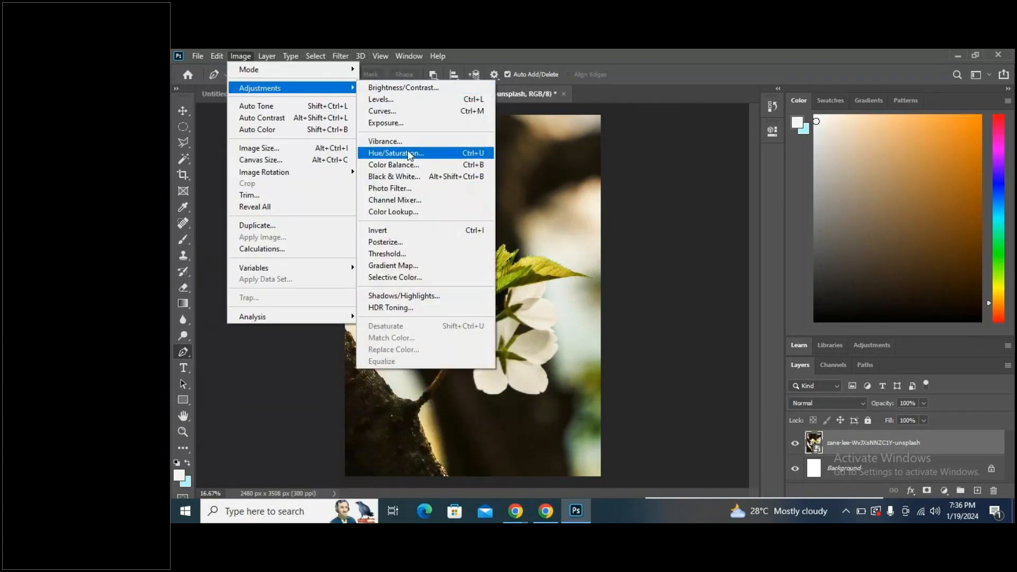
left_click(408, 152)
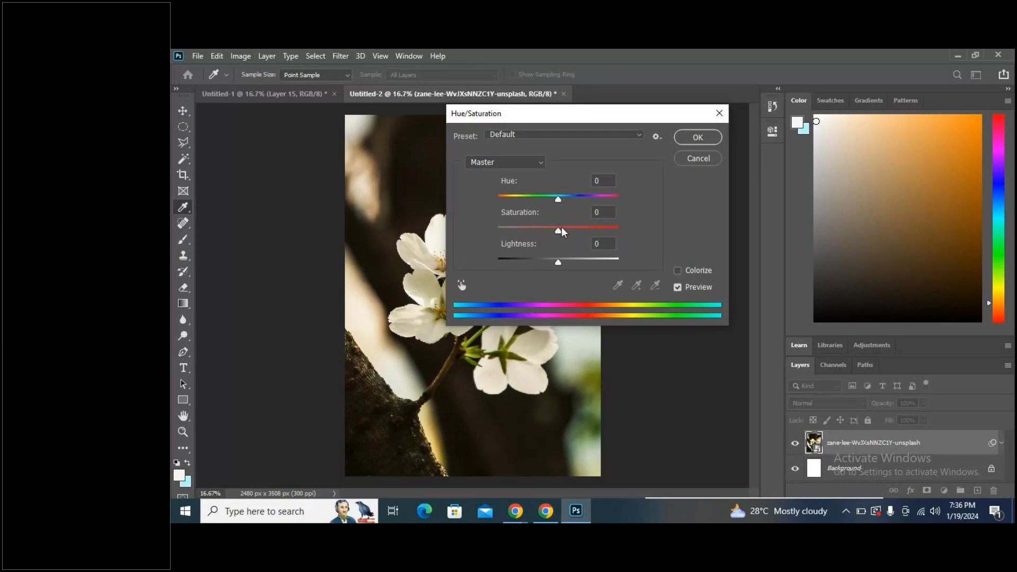
left_click_drag(669, 114, 877, 95)
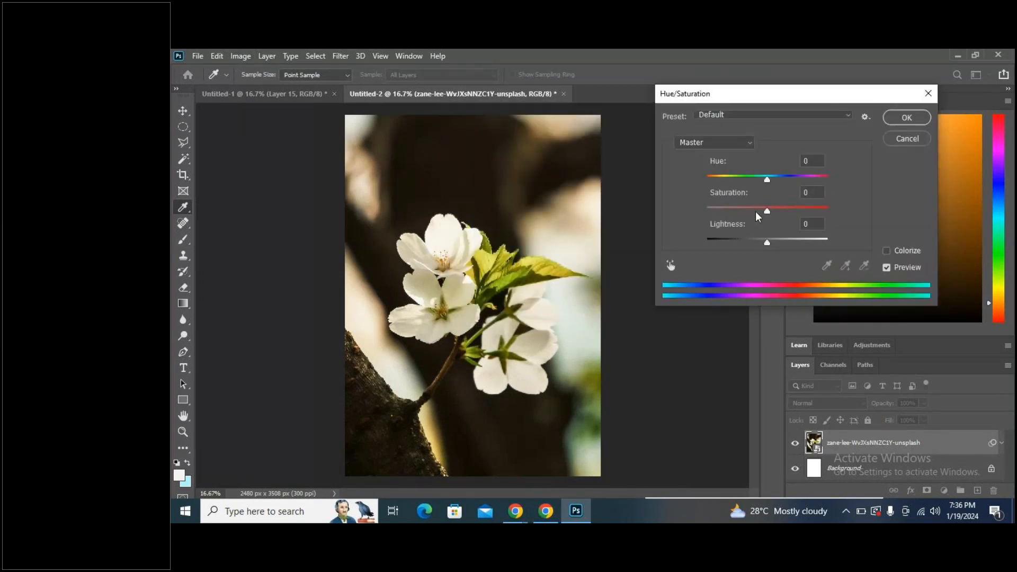
left_click_drag(766, 211, 633, 211)
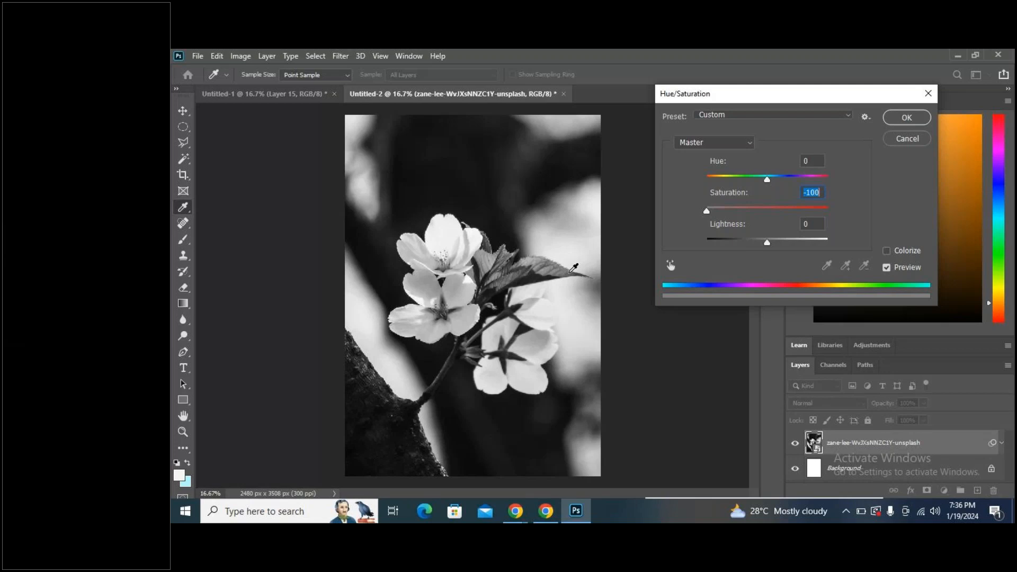
left_click(240, 97)
key("Return")
key("p")
left_click(252, 94)
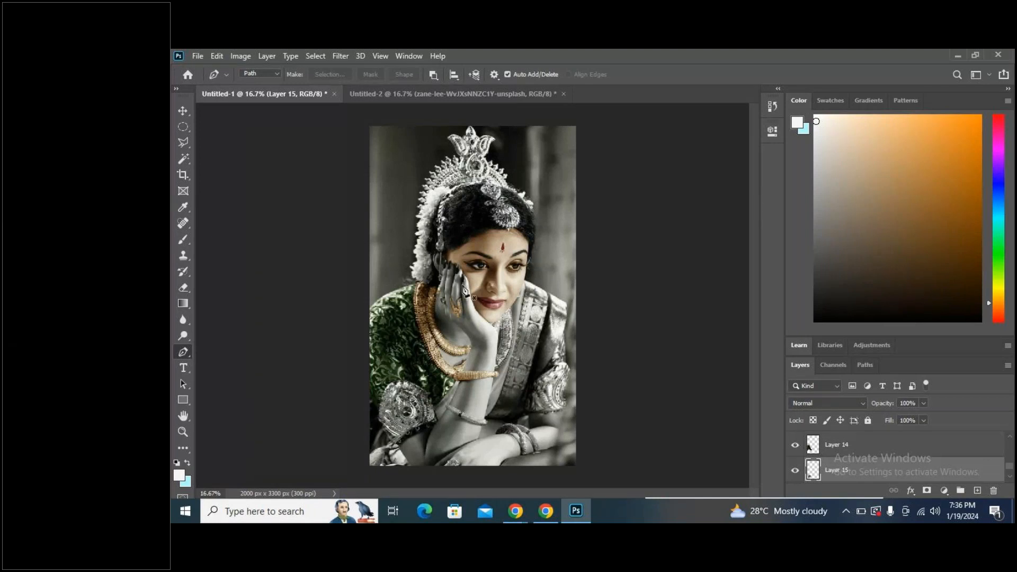
key("ctrl+Tab")
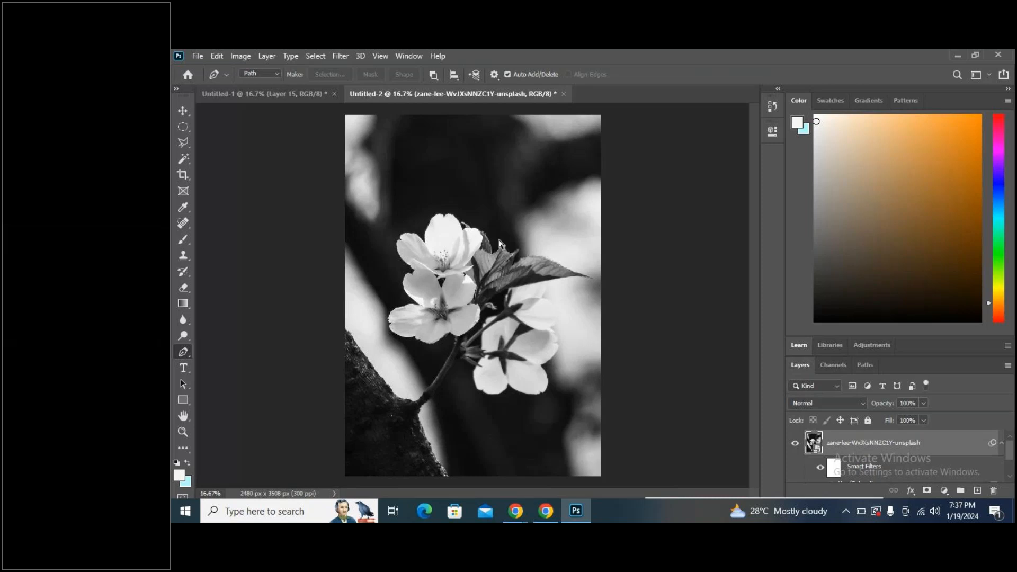
Start a Pen path at the left base of the top flower's upper petal and trace its left edge to the notch at the tip.
scroll(500, 244, "up", 3)
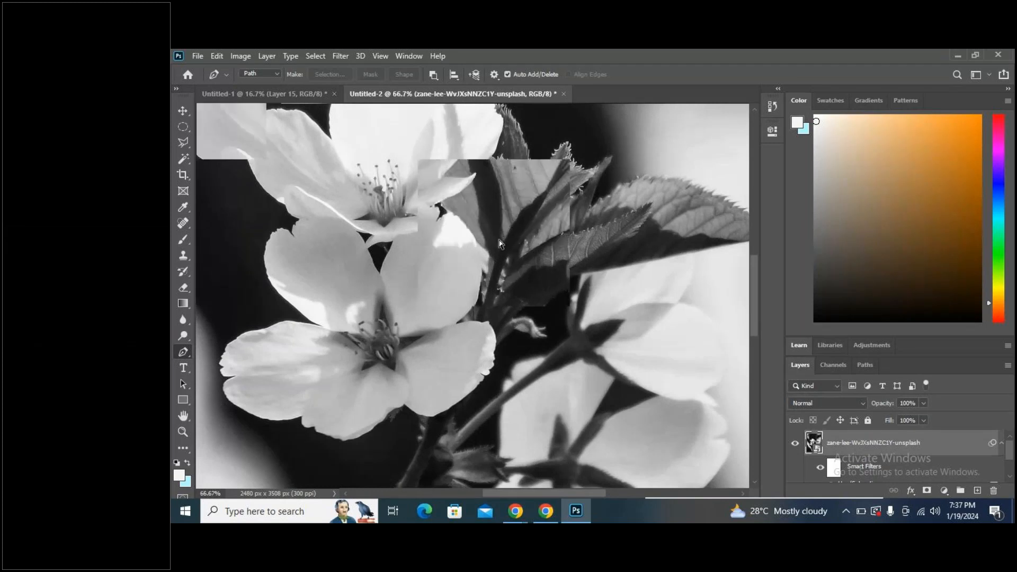
scroll(500, 243, "up", 1)
left_click_drag(368, 202, 415, 398)
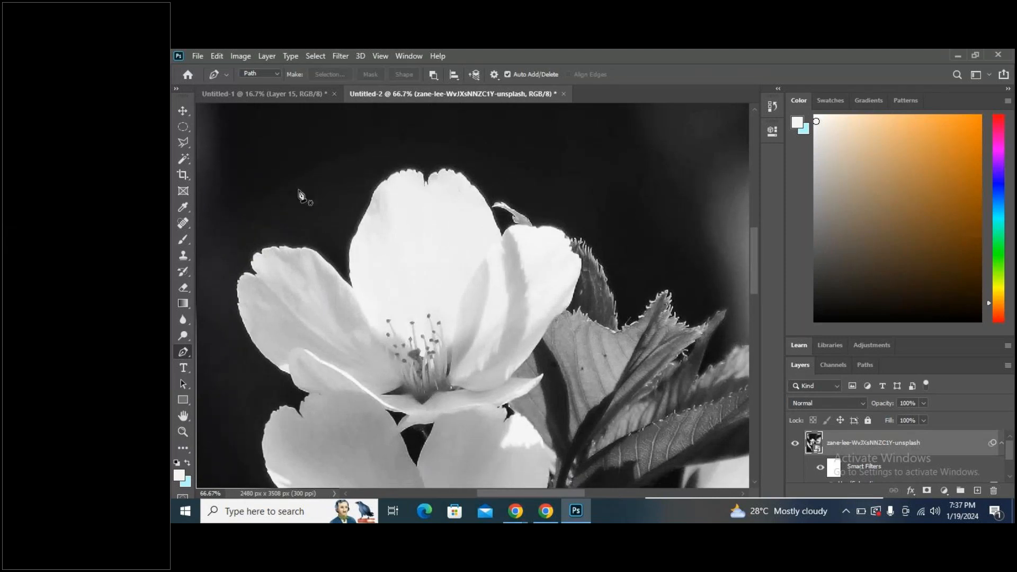
left_click(352, 285)
left_click_drag(356, 232, 371, 220)
left_click(357, 233, "alt")
left_click(371, 197)
left_click_drag(423, 182, 437, 221)
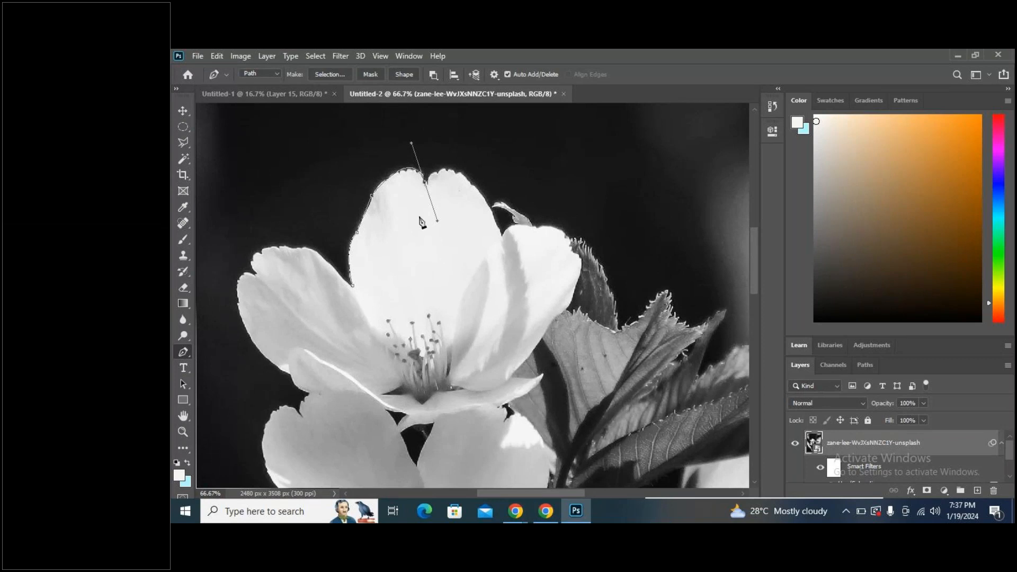
left_click(424, 184)
Continue the path from the notch down the upper petal's right edge to where it meets the right petal.
left_click_drag(488, 204, 526, 269)
left_click(488, 204, "alt")
left_click(505, 238)
Trace the right petal's top and outer edge with curved path segments, ending beside the large leaf.
left_click_drag(571, 251, 588, 303)
key("ctrl+z")
left_click_drag(538, 228, 578, 237)
left_click(538, 228, "alt")
left_click_drag(573, 253, 579, 283)
left_click(574, 252, "alt")
left_click_drag(562, 312, 530, 360)
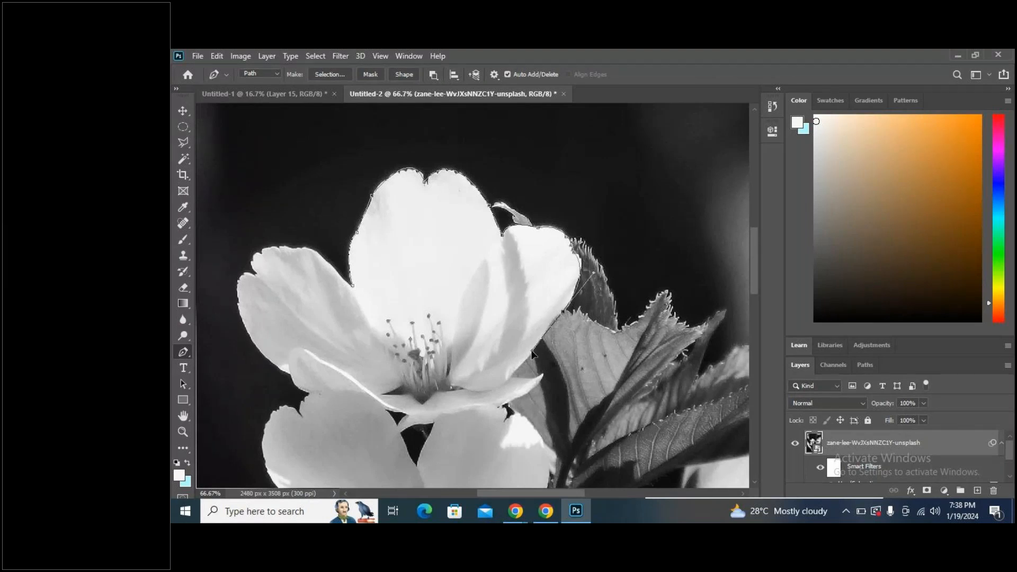
left_click(563, 314, "alt")
Extend the path down the right petal's lower edge and around the pointed right tip of the bottom petal.
left_click(510, 375)
left_click_drag(500, 384, 497, 383)
left_click(510, 375, "alt")
left_click_drag(541, 376, 548, 374)
left_click_drag(506, 405, 482, 405)
left_click(505, 405, "alt")
Trace the underside of the top flower to the small pointed tip between the lower flower's petals and back up to the petal fold.
left_click_drag(559, 400, 532, 260)
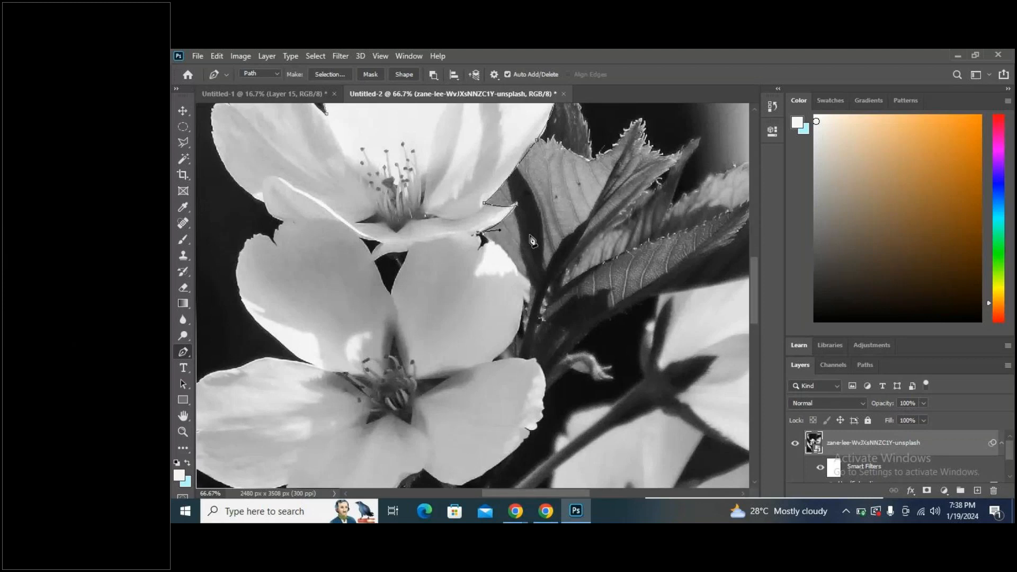
left_click_drag(551, 239, 652, 360)
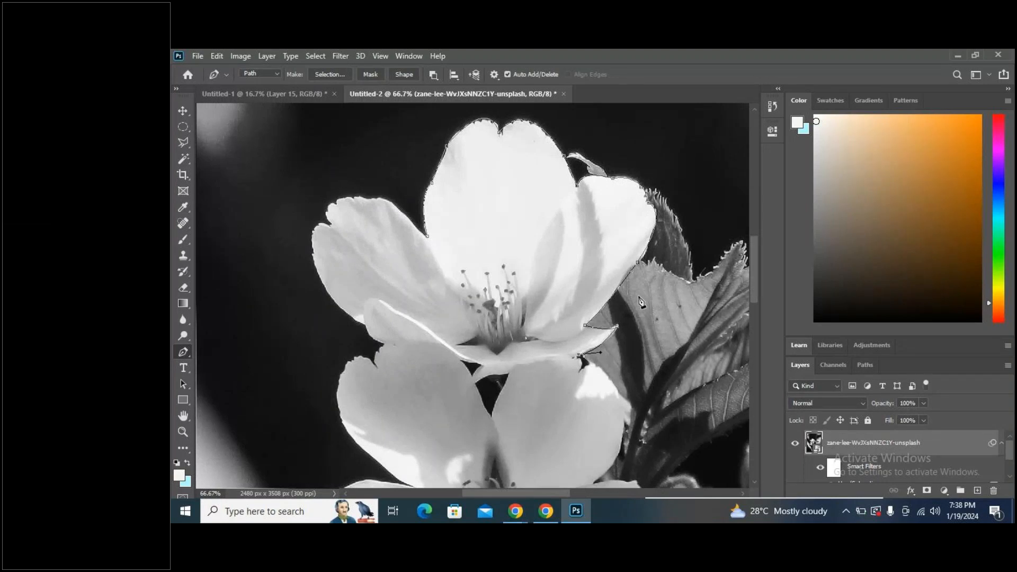
left_click(484, 364)
left_click_drag(483, 364, 511, 376)
key("ctrl+z")
left_click(507, 373)
left_click(474, 383)
left_click_drag(475, 384, 456, 393)
left_click(474, 384)
left_click_drag(487, 361, 495, 357)
left_click(482, 365, "alt")
Follow the bright folded edge of the bottom petal leftward with anchor points and curve the path around the fold's left end.
left_click_drag(421, 327, 405, 305)
key("ctrl+z")
left_click(446, 347)
left_click_drag(446, 348, 446, 337)
left_click(447, 346, "alt")
left_click(422, 328)
left_click(402, 317)
left_click(391, 308)
left_click(380, 301)
left_click_drag(366, 329, 384, 368)
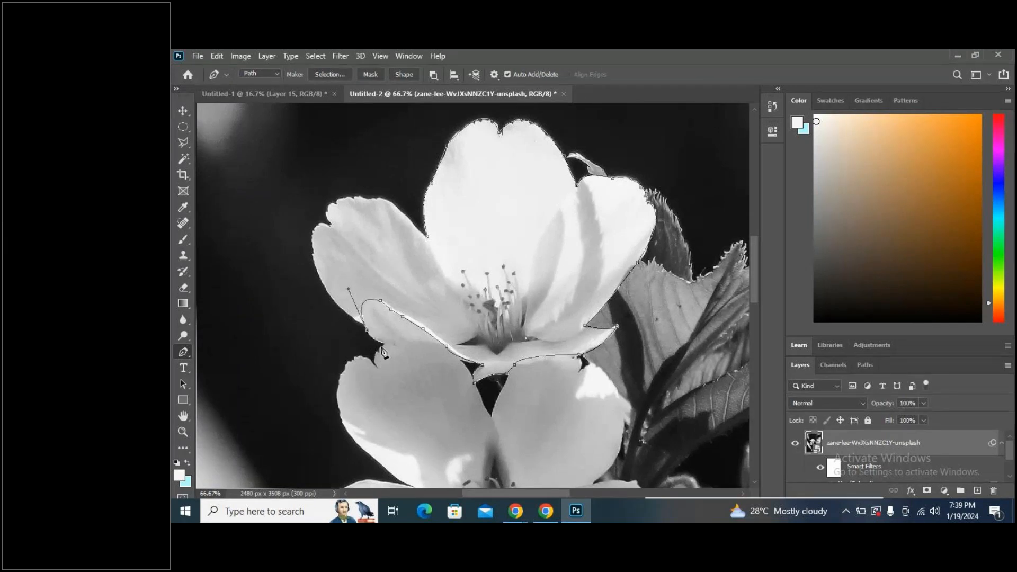
left_click(366, 328, "alt")
Trace the left petal's outer edge upward, around its notched tip and along its top edge.
left_click(346, 312)
left_click_drag(314, 251, 316, 215)
left_click_drag(330, 225, 355, 234)
left_click(331, 226)
key("ctrl+z")
left_click(330, 228, "alt")
left_click(327, 214)
left_click_drag(375, 199, 422, 212)
left_click(376, 199, "alt")
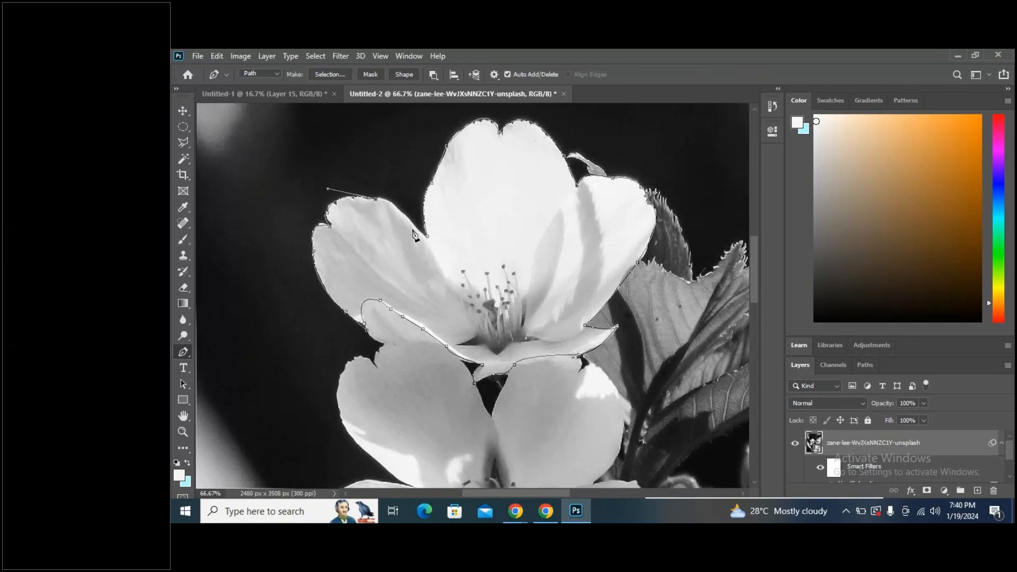
Close the path around the top flower and convert it to a new anti-aliased selection with a 1-pixel feather radius.
left_click_drag(427, 235, 466, 281)
left_click(337, 74)
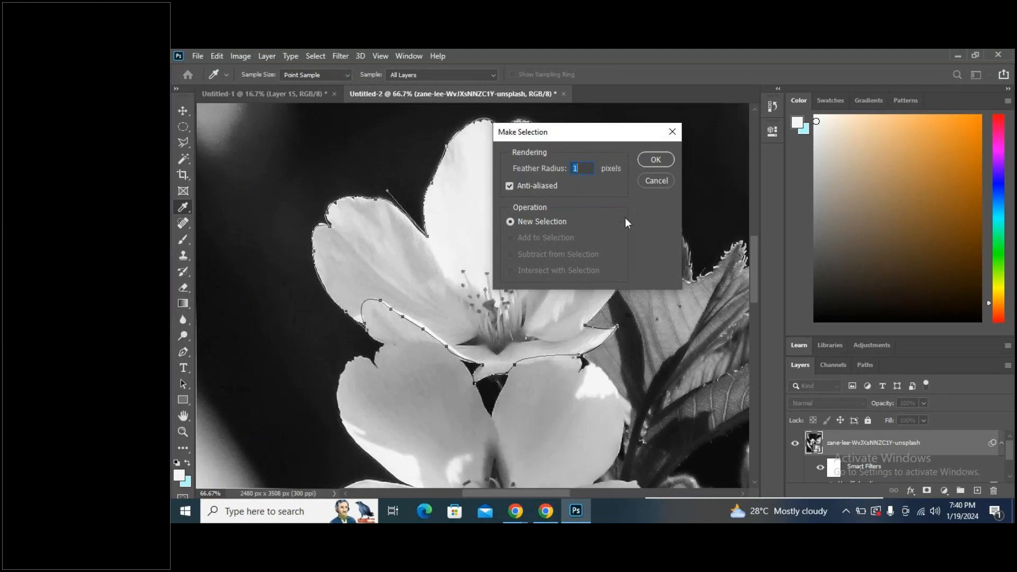
left_click(655, 160)
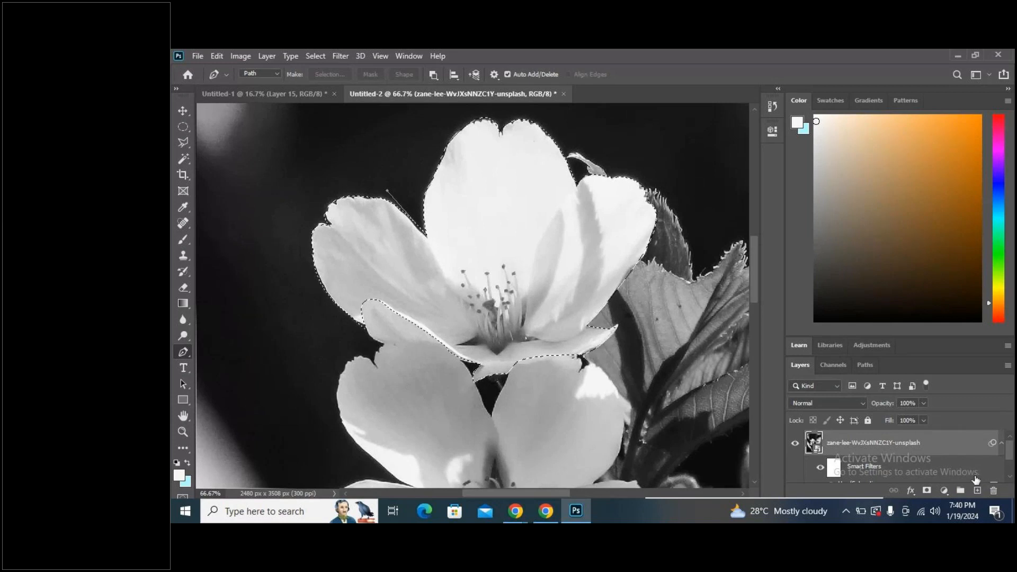
key("ctrl+j")
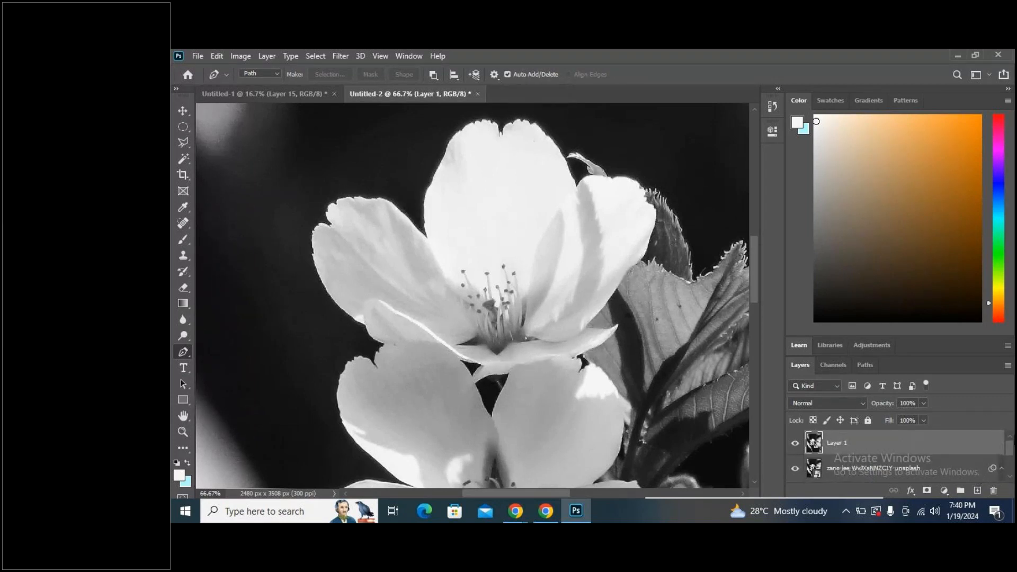
scroll(796, 417, "down", 1)
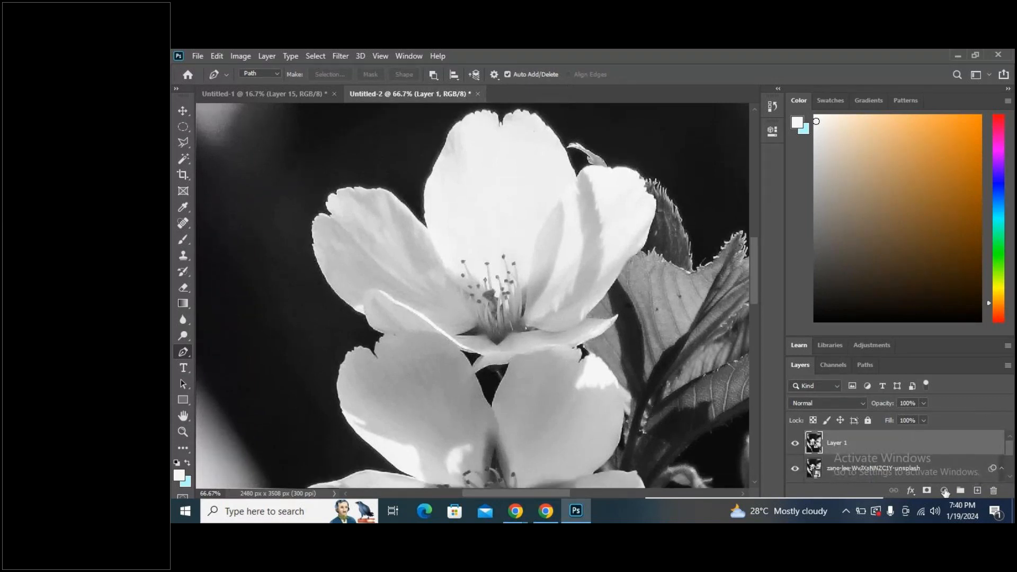
key("ctrl+minus")
key("ctrl+minus")
key("ctrl+minus")
key("ctrl+minus")
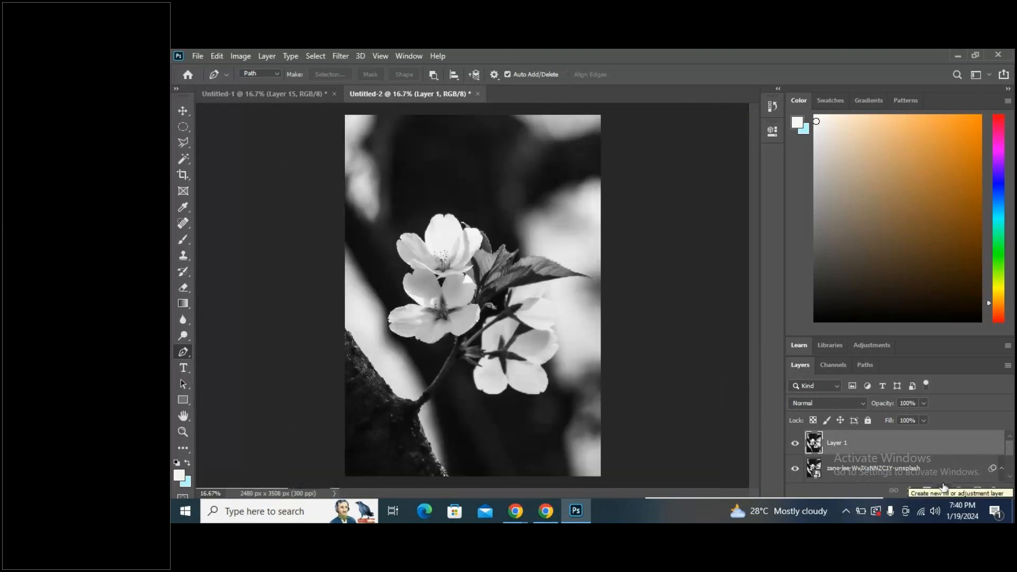
key("ctrl+z")
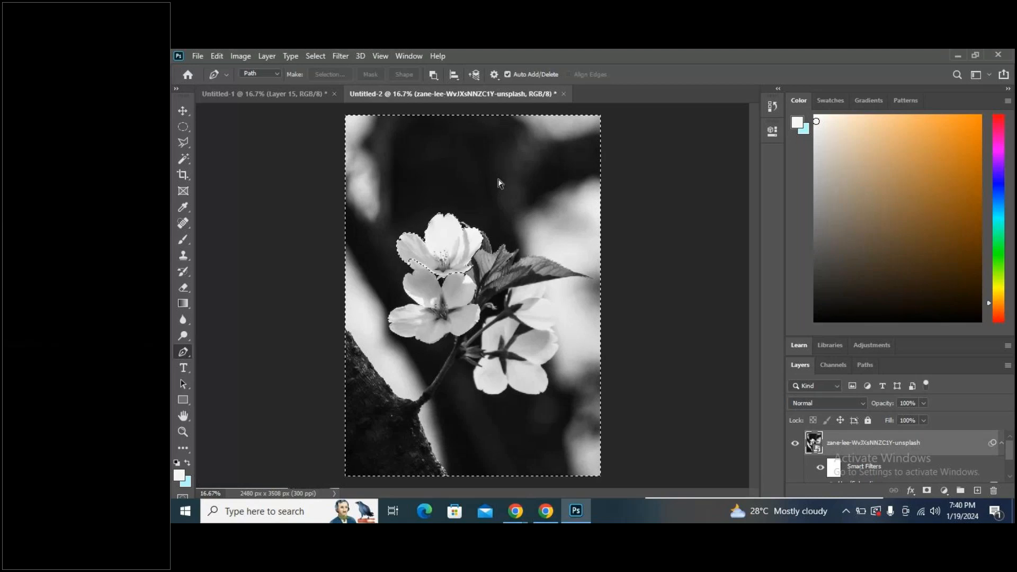
Invert the selection so only the top flower is selected, and copy it to a new layer.
key("ctrl+shift+i")
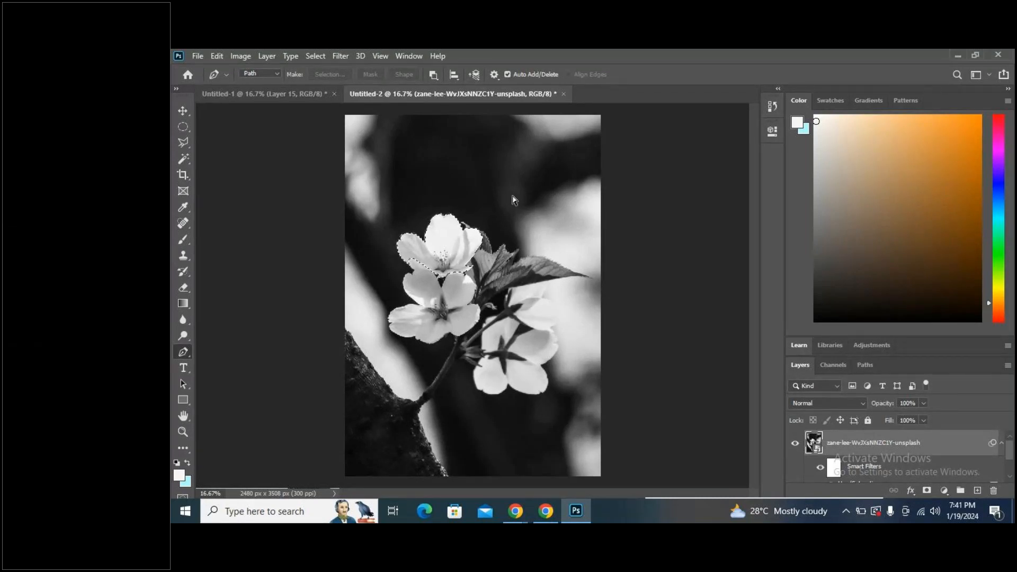
key("ctrl+j")
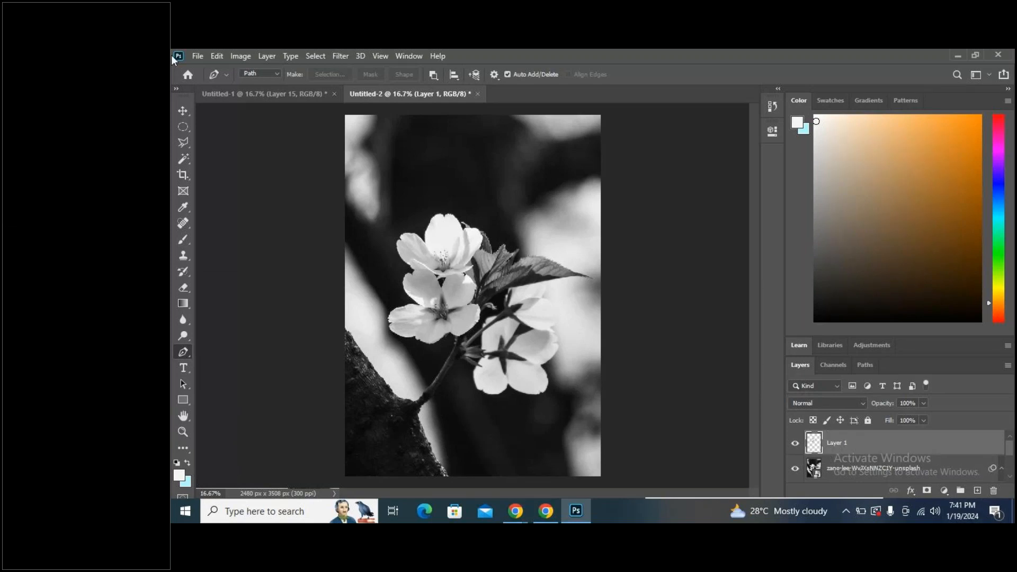
Tint the copied top flower coral pink with a midtones Color Balance of +100, -99 and -100.
left_click(239, 57)
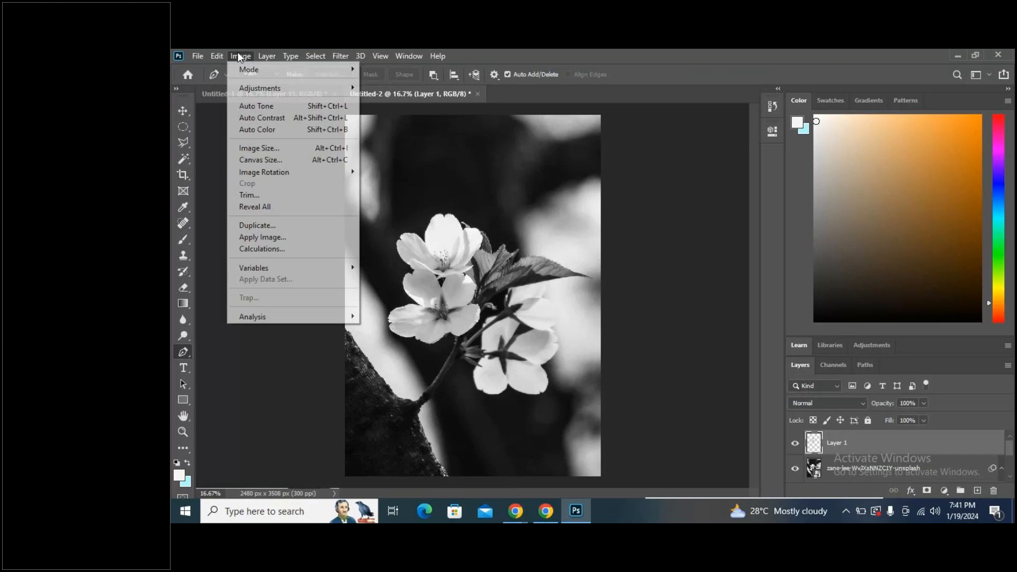
mouse_move(246, 90)
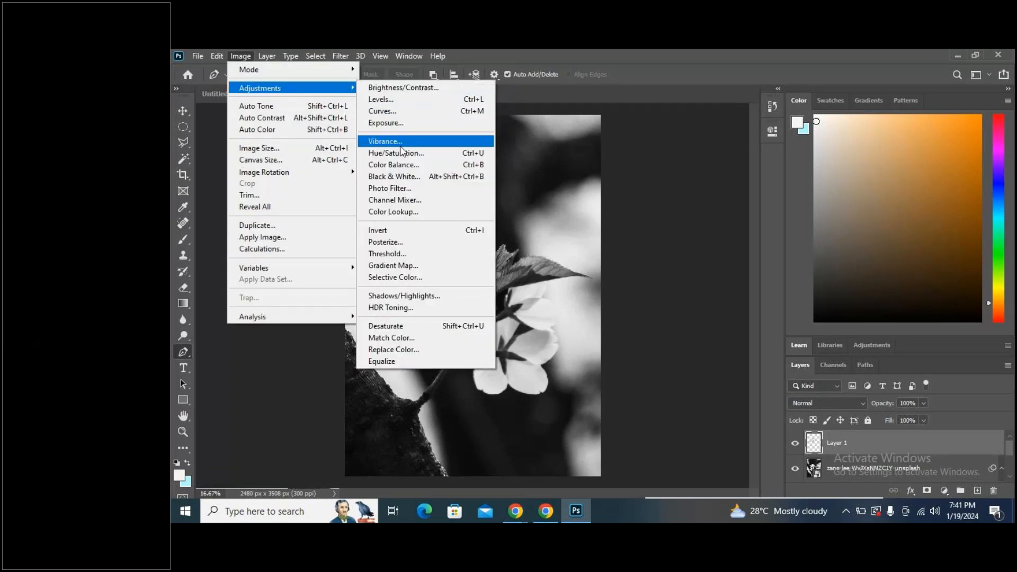
left_click(406, 165)
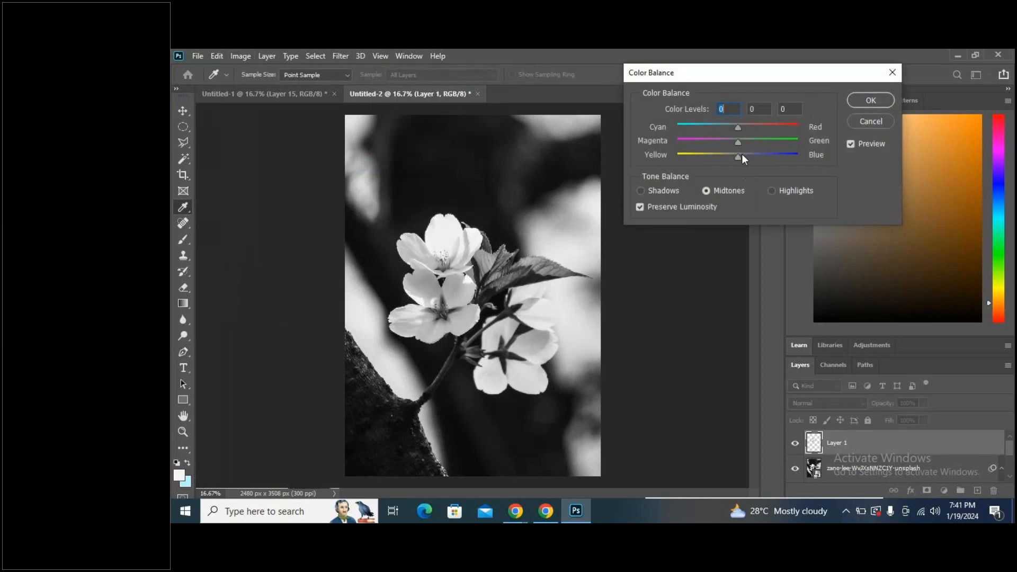
left_click_drag(738, 155, 666, 164)
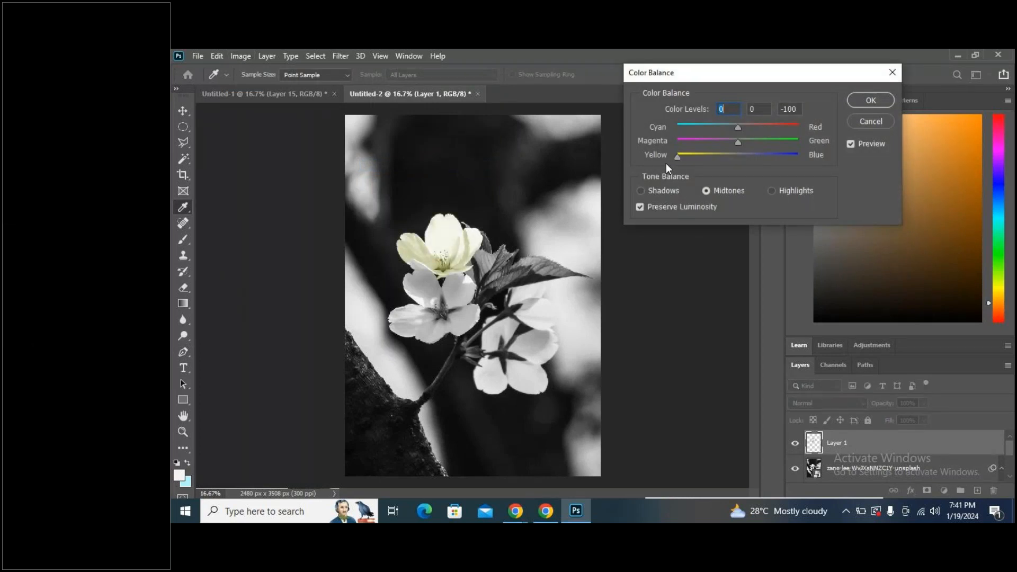
left_click_drag(739, 127, 845, 136)
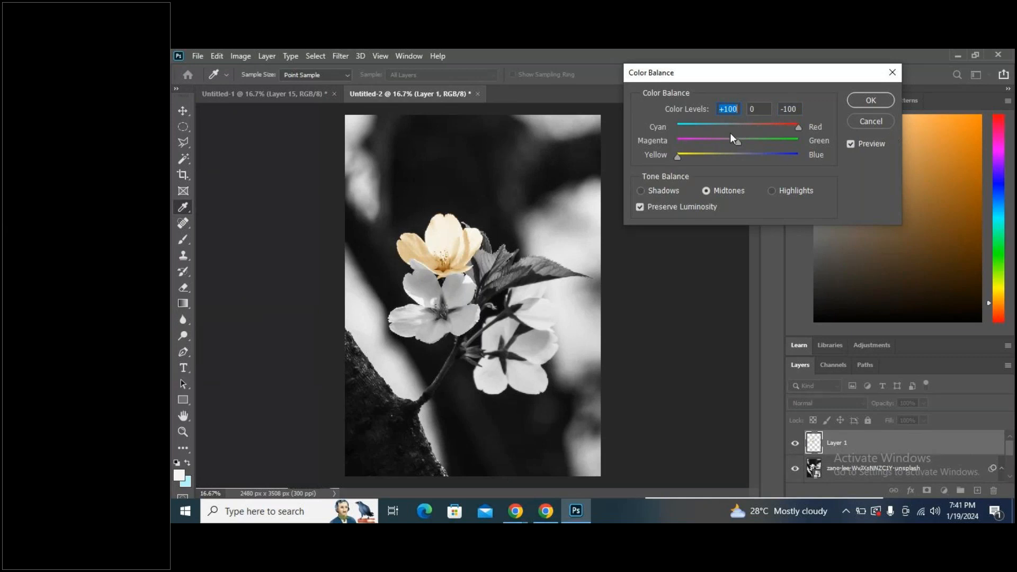
left_click_drag(739, 142, 677, 155)
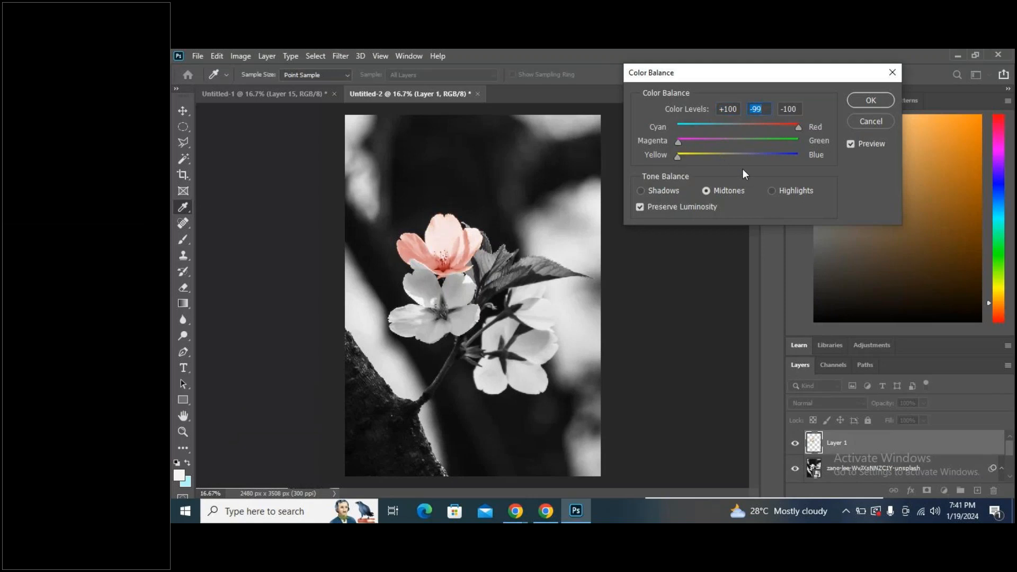
left_click(871, 101)
key("p")
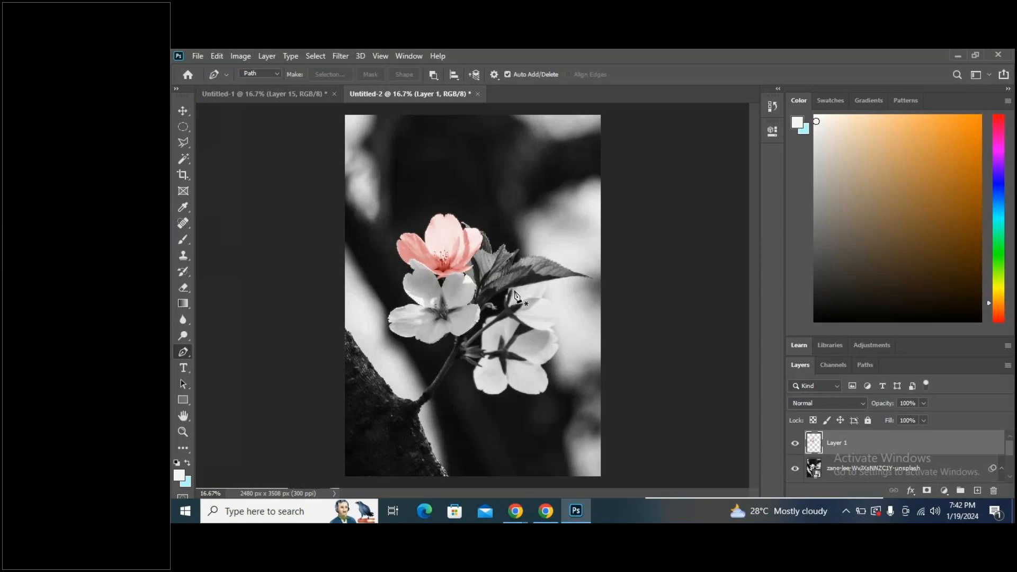
left_click(255, 97)
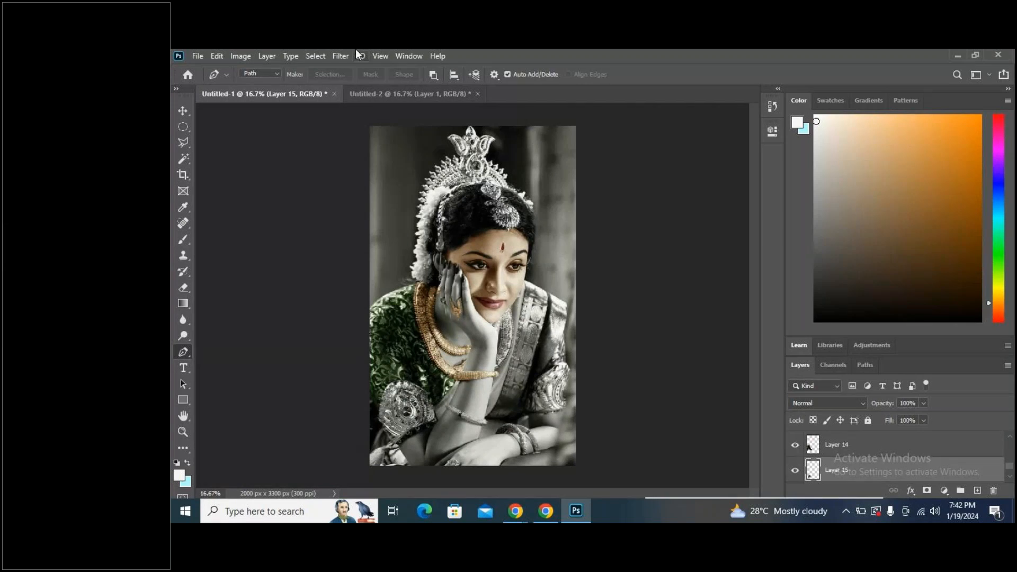
left_click(370, 93)
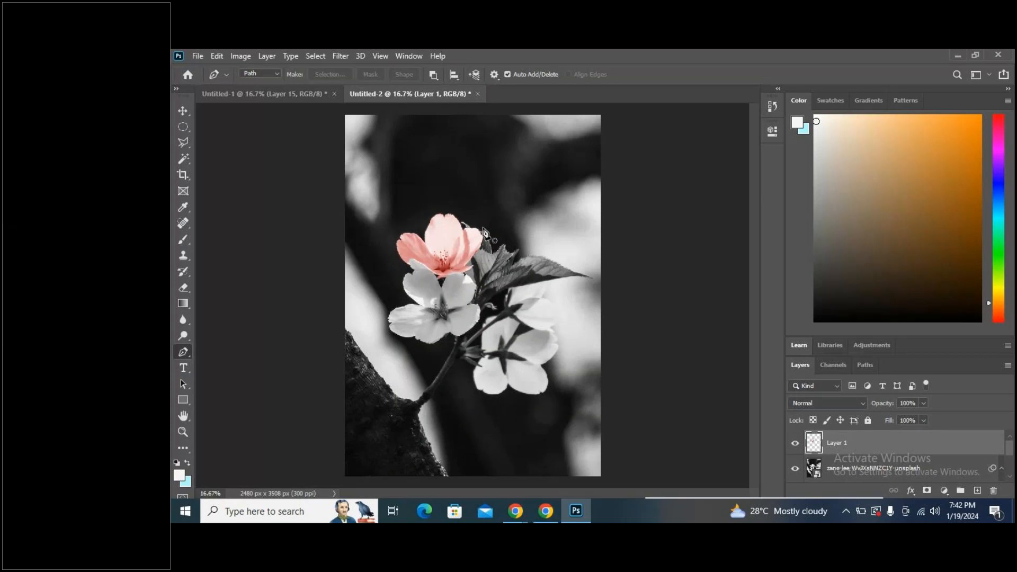
left_click(281, 97)
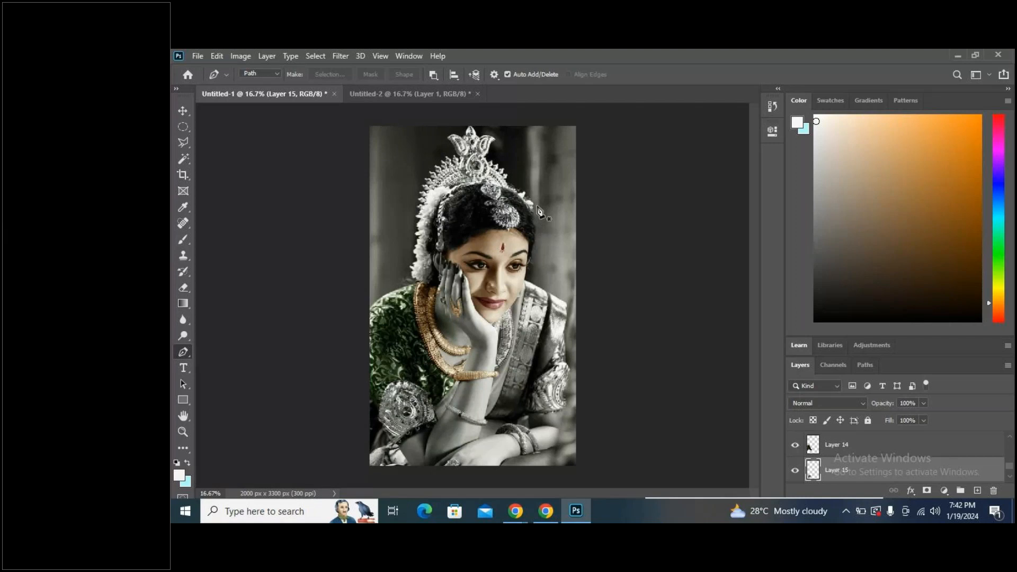
left_click(424, 97)
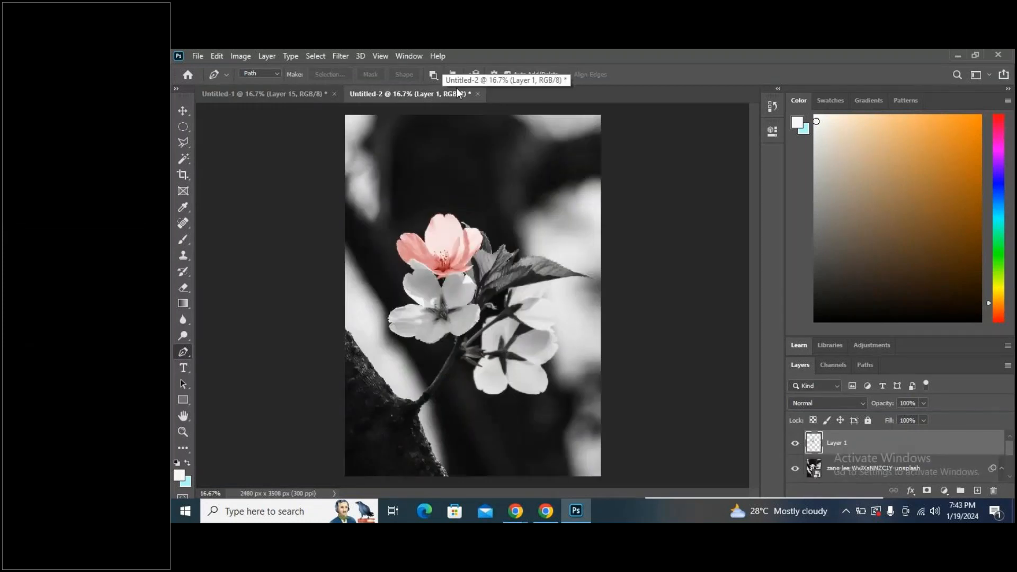
scroll(878, 473, "down", 1)
scroll(881, 439, "up", 1)
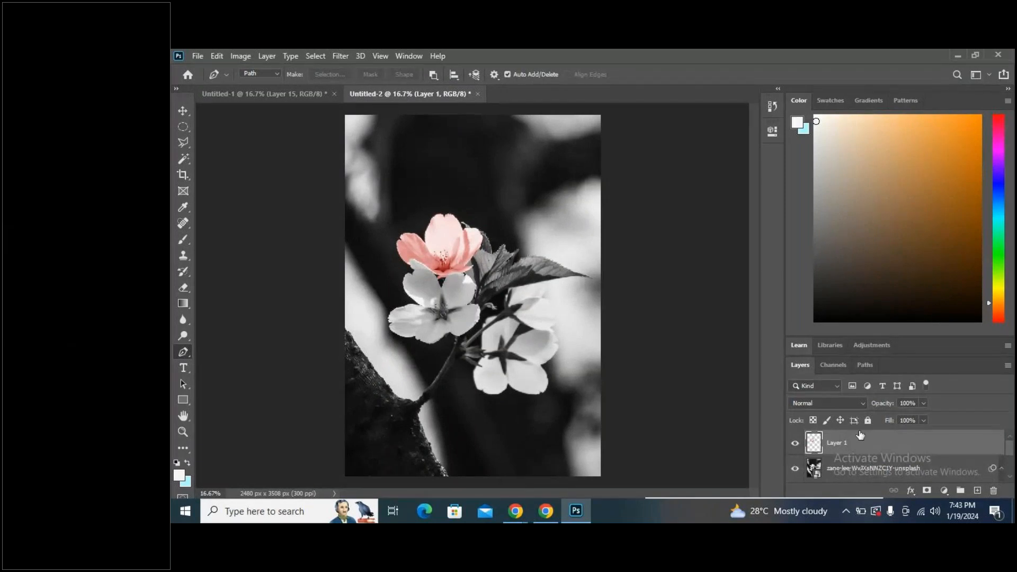
Try tracing around the portrait's hair flowers and headdress with the Freeform Pen tool, and discard the path.
left_click(265, 93)
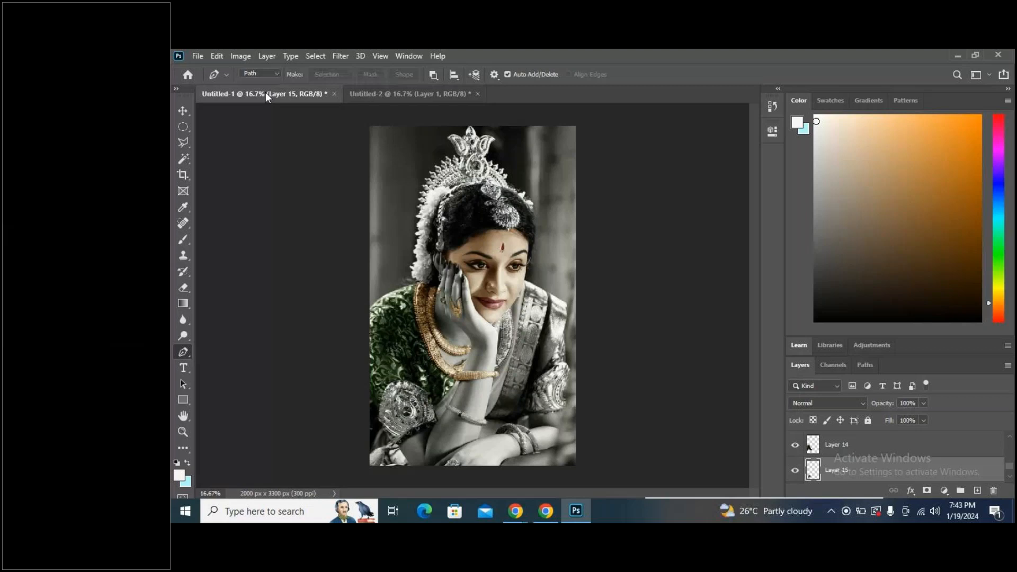
right_click(184, 352)
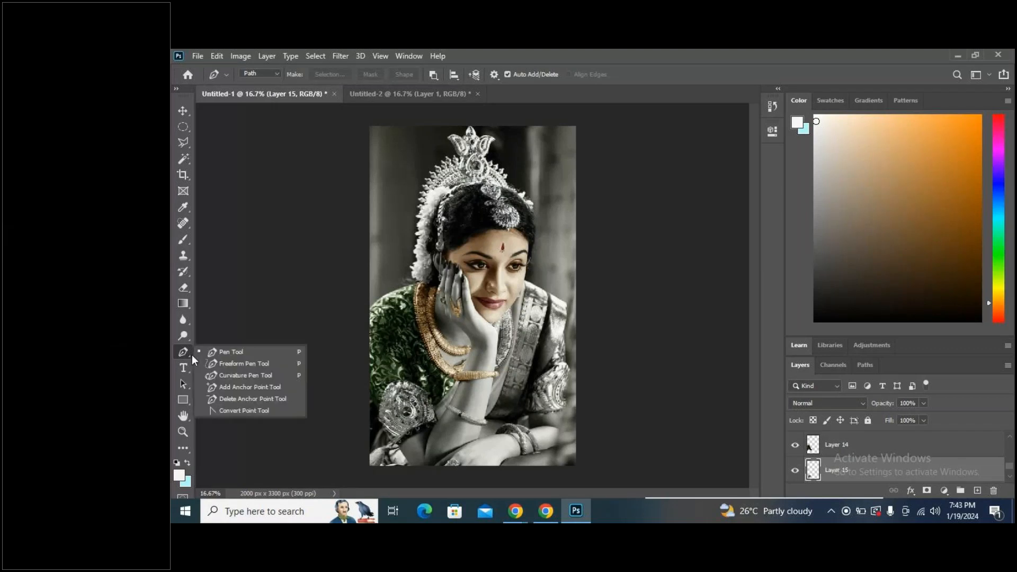
left_click(240, 366)
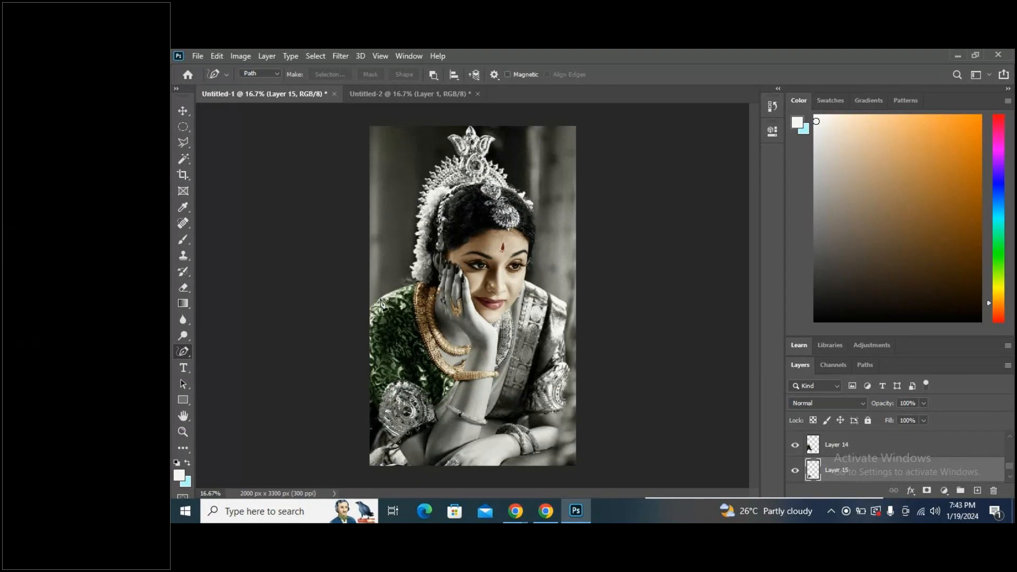
mouse_move(413, 268)
left_mouse_down()
mouse_move(421, 194)
mouse_move(473, 127)
mouse_move(513, 183)
left_mouse_up()
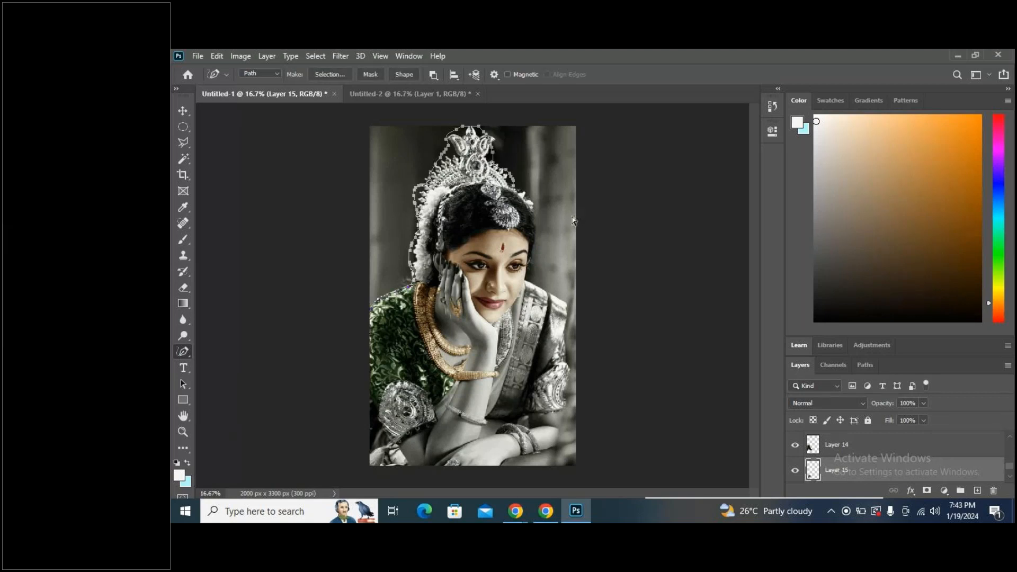
key("Escape")
Trace the upper shoulder edge of the green blouse with the Curvature Pen tool.
right_click(183, 352)
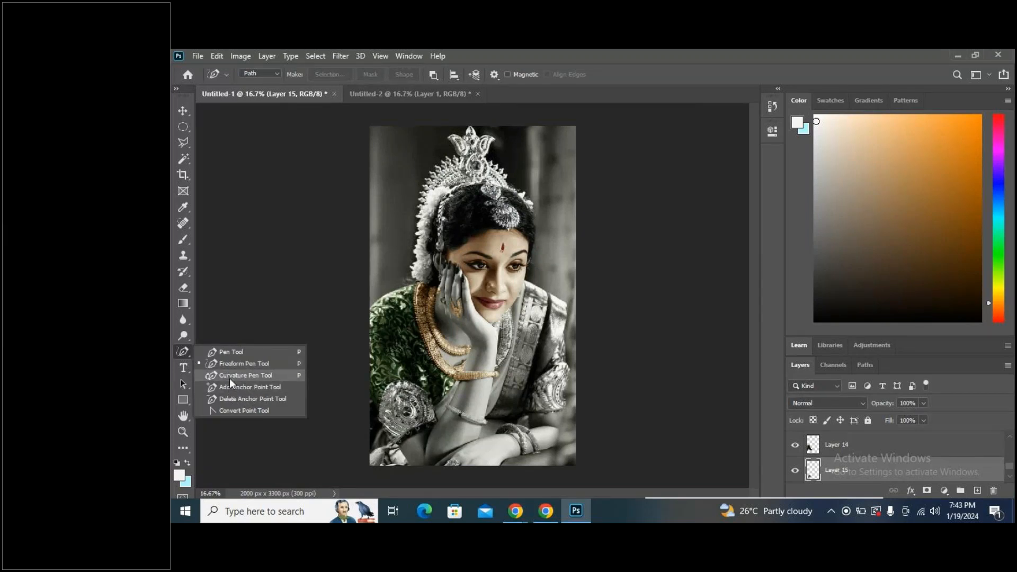
left_click(267, 376)
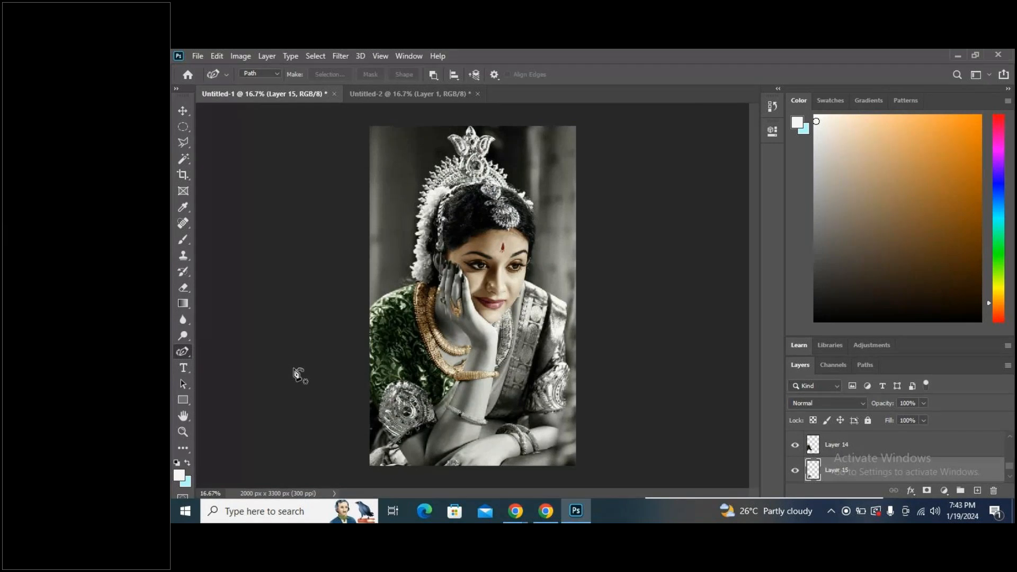
key("ctrl+plus")
key("ctrl+plus")
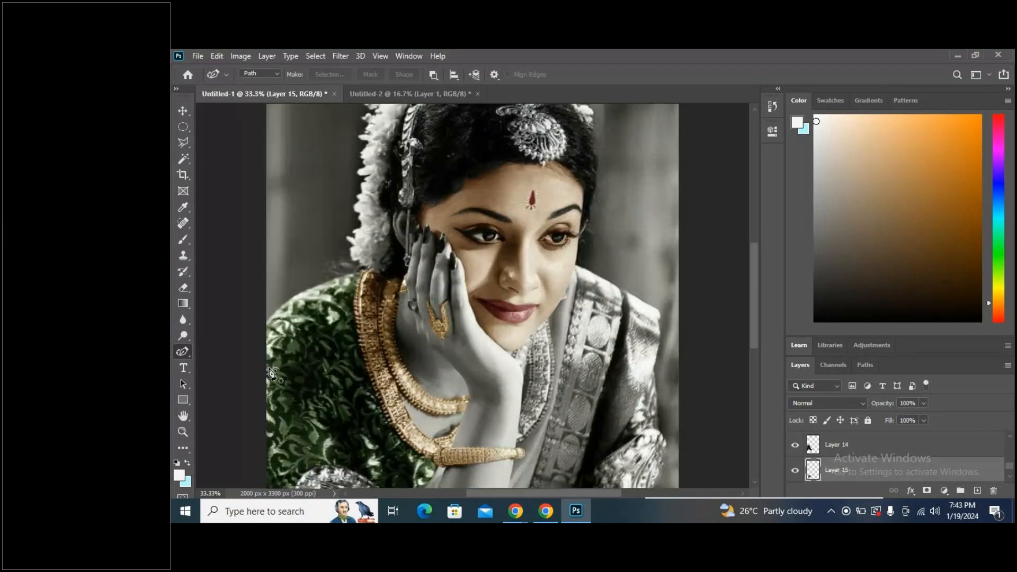
left_click(276, 311)
left_click(304, 292)
left_click(313, 289)
left_click(333, 281)
left_click(347, 279)
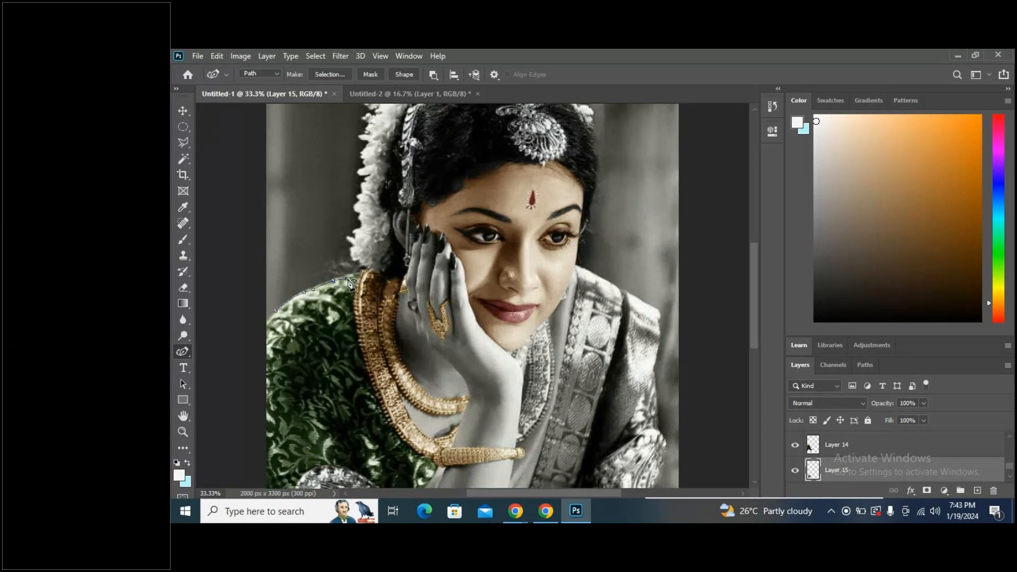
Extend the curved path loosely across the blouse, neck, sari and face with more Curvature Pen points.
left_click(262, 380)
left_click(343, 427)
left_click(367, 471)
left_click(404, 475)
left_click(446, 390)
left_click(478, 386)
left_click(531, 376)
left_click(591, 366)
left_click(597, 263)
left_click_drag(601, 265, 620, 336)
left_click(518, 204)
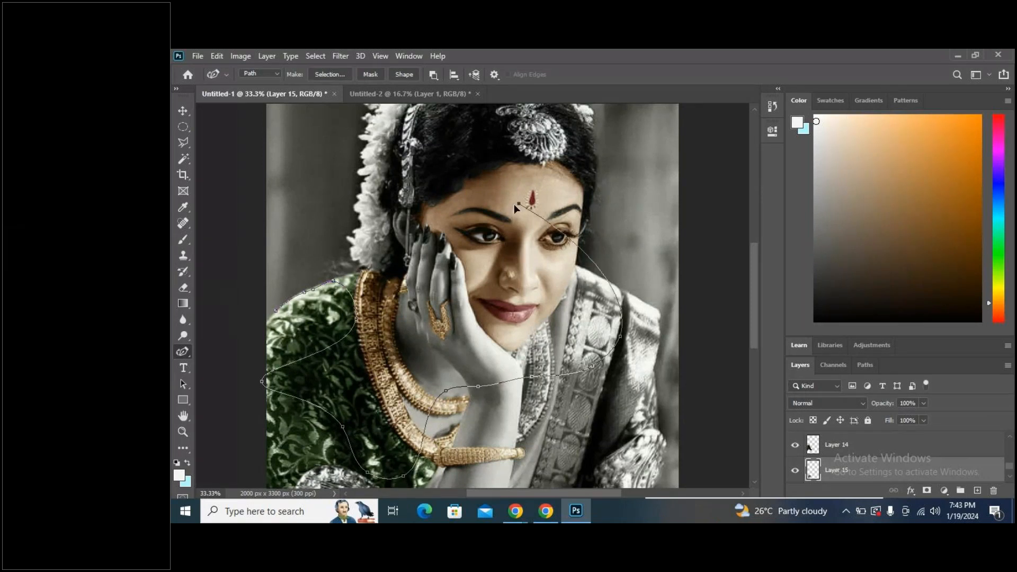
left_click_drag(519, 203, 462, 258)
left_click(696, 226)
left_click(458, 189)
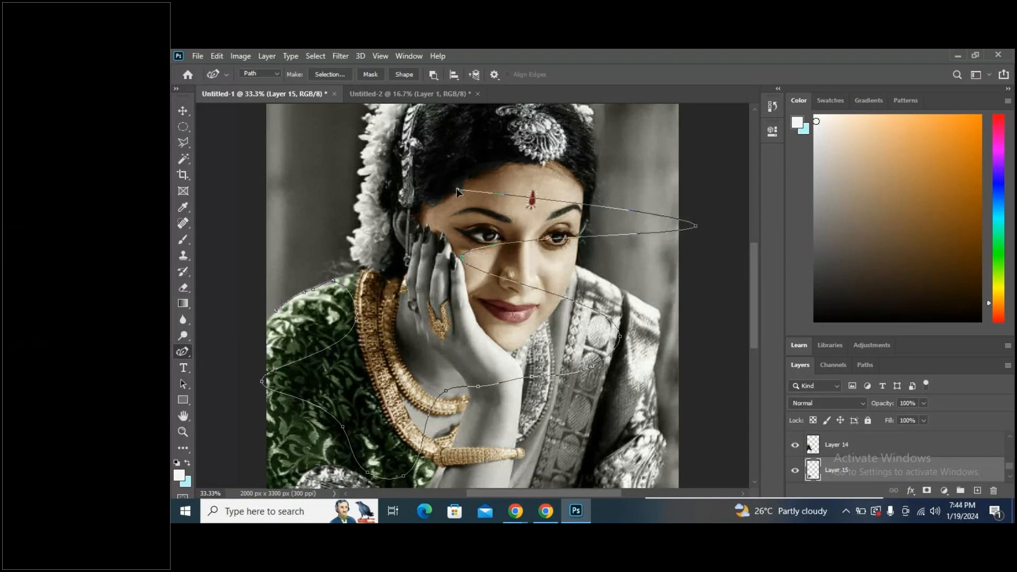
left_click(685, 184)
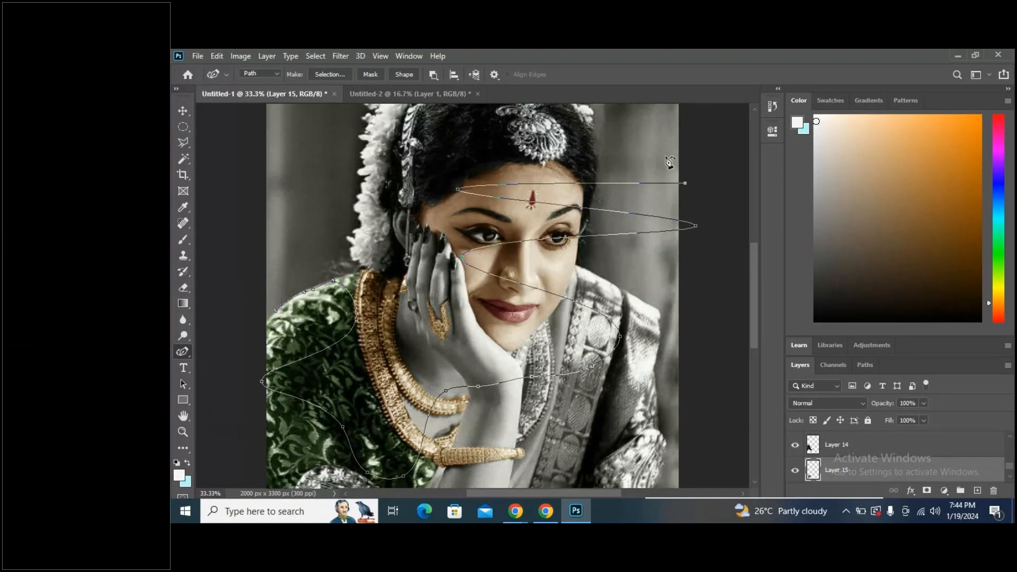
Undo the extra Curvature Pen points back to the short path along the green blouse's shoulder.
key("ctrl+z")
key("ctrl+z")
key("ctrl+z")
key("ctrl+z")
key("ctrl+z")
key("ctrl+z")
key("ctrl+z")
key("ctrl+z")
key("ctrl+z")
key("ctrl+z")
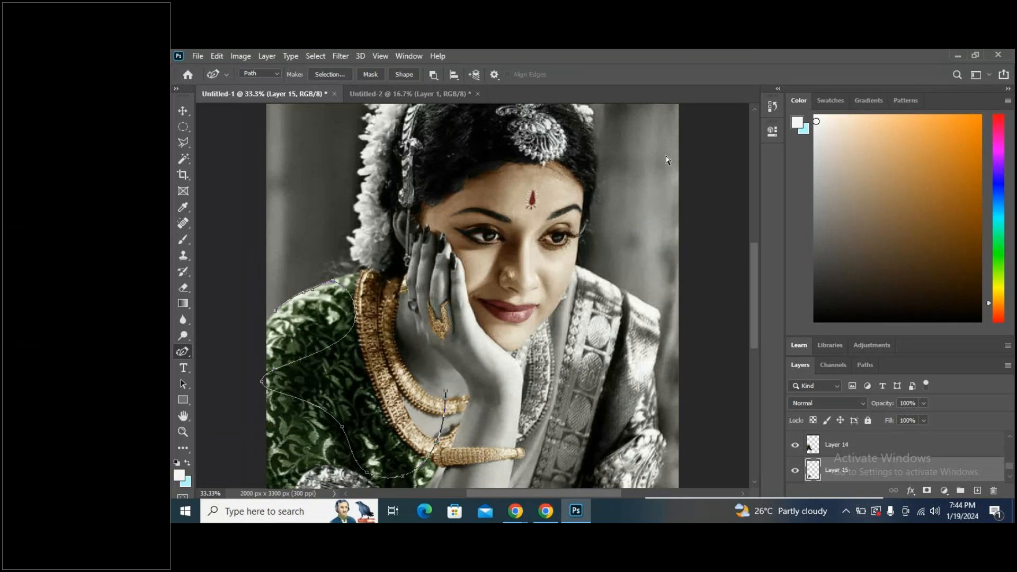
key("ctrl+z")
key("ctrl+z")
key("ctrl+z")
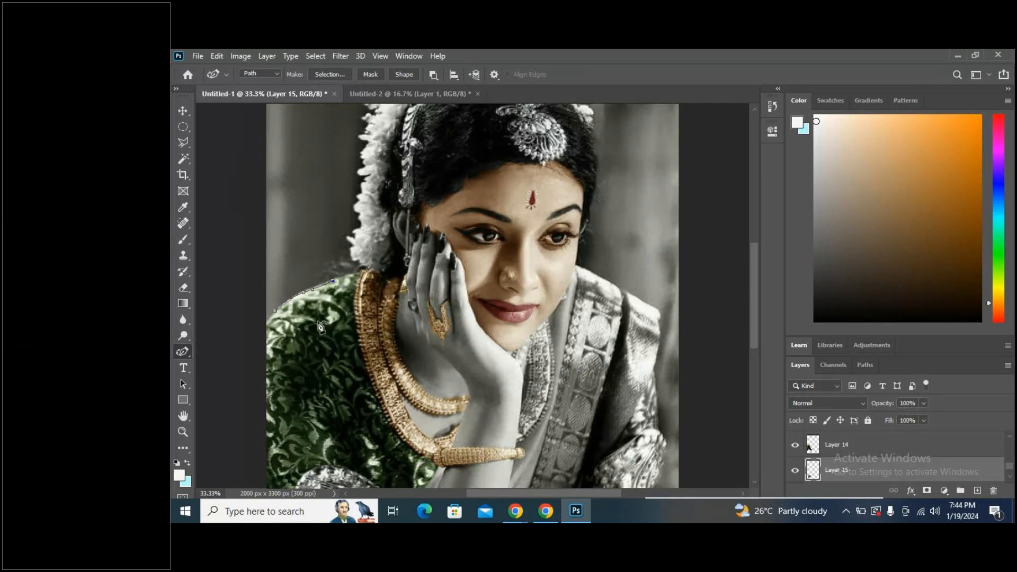
Go through the Add Anchor Point, Delete Anchor Point and Convert Point tools, and return to the standard Pen tool.
right_click(185, 352)
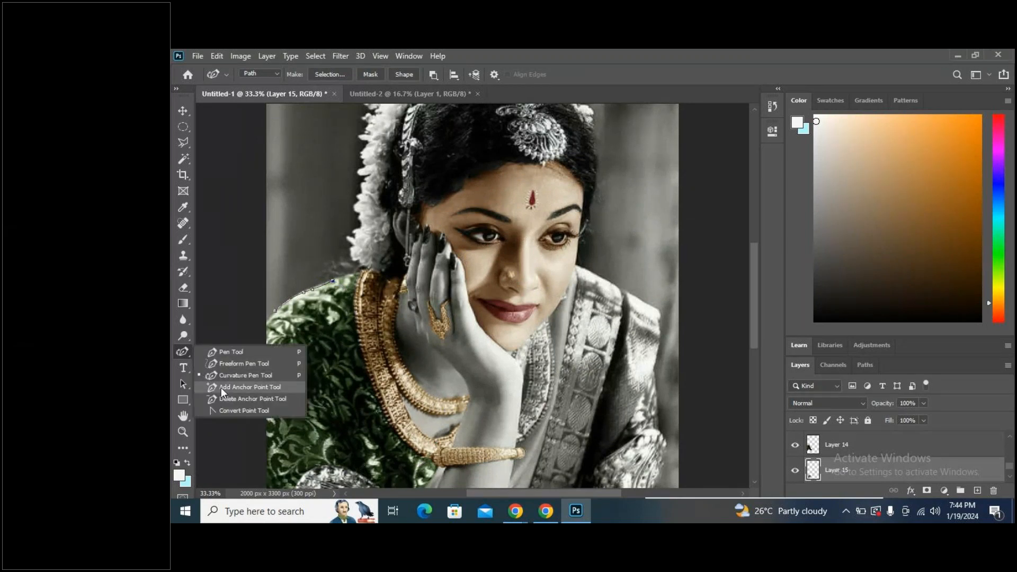
left_click(249, 387)
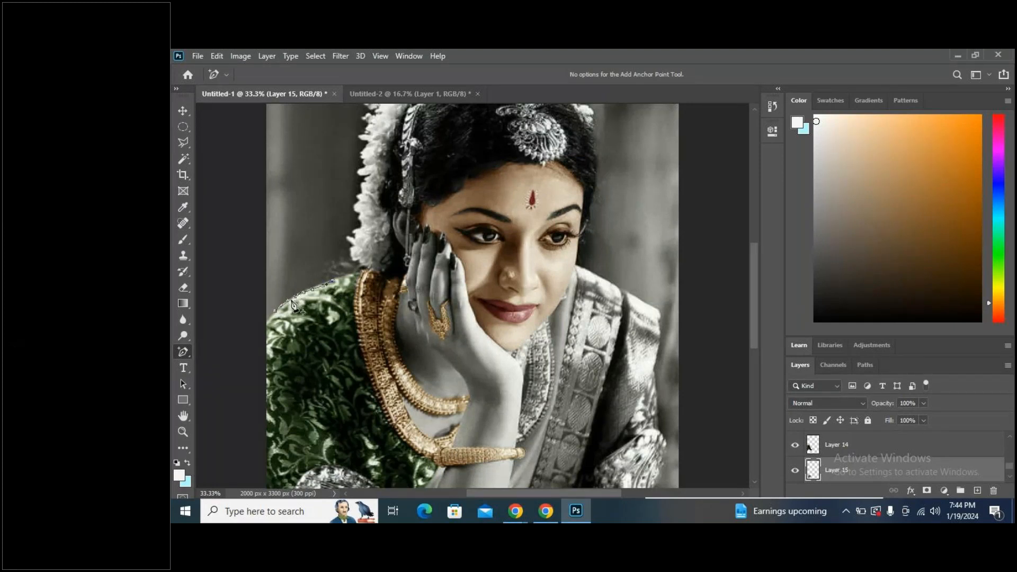
right_click(185, 353)
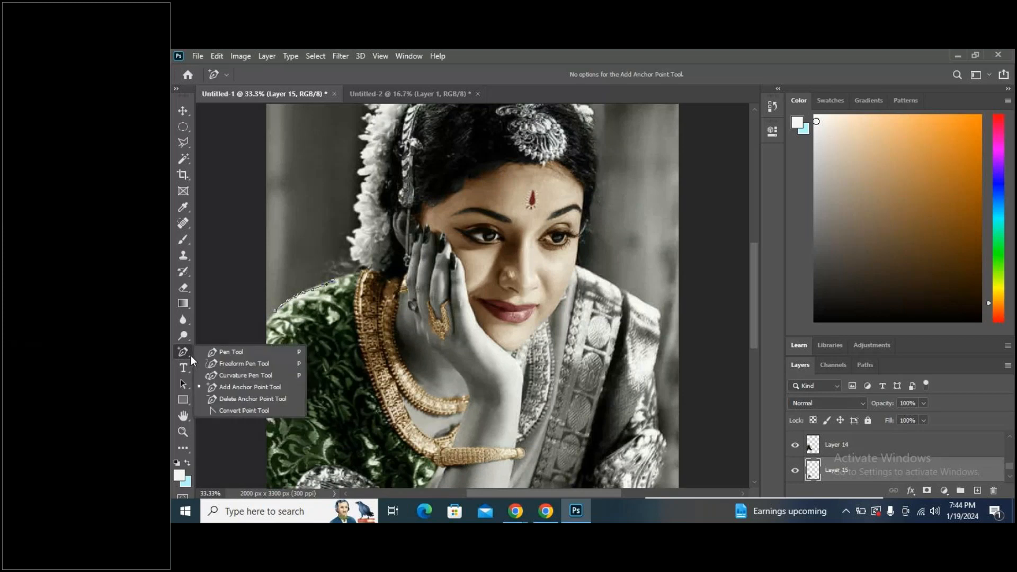
left_click(218, 398)
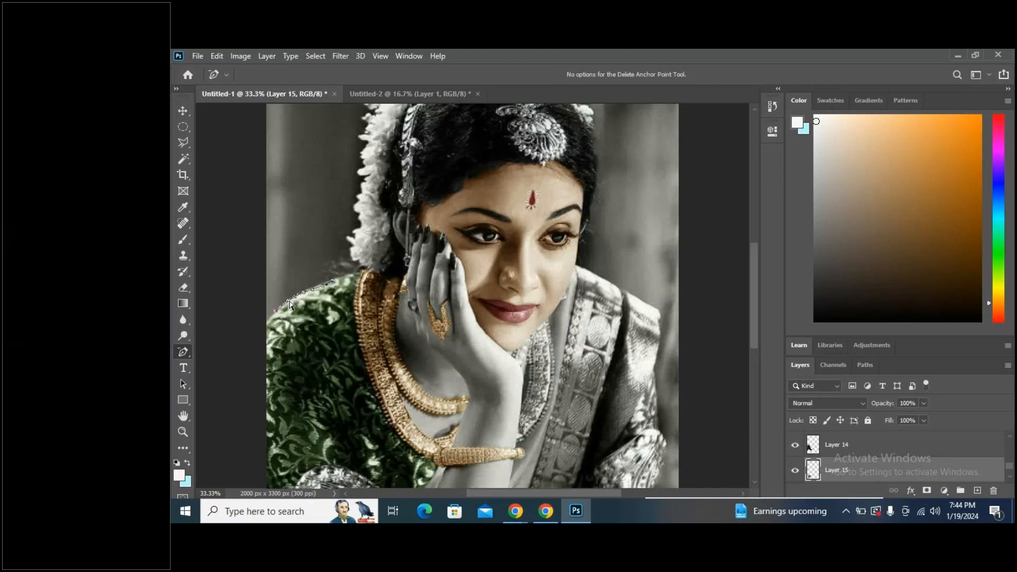
right_click(191, 354)
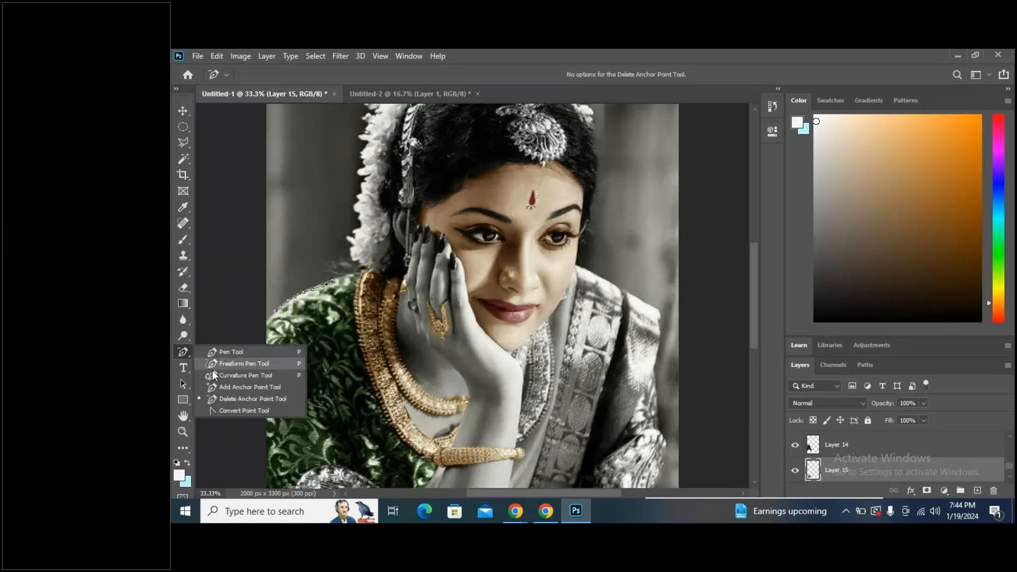
left_click(224, 410)
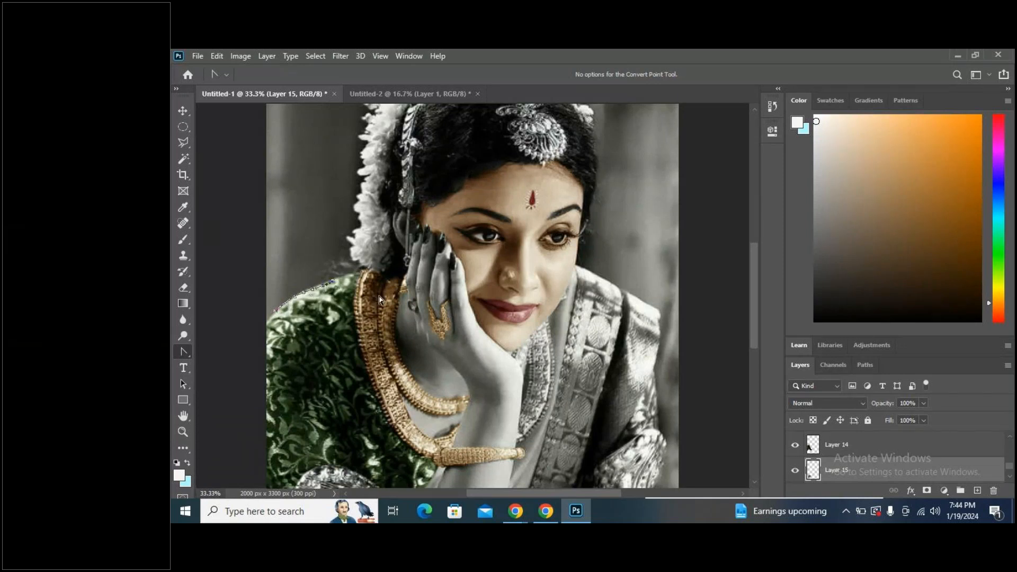
right_click(184, 352)
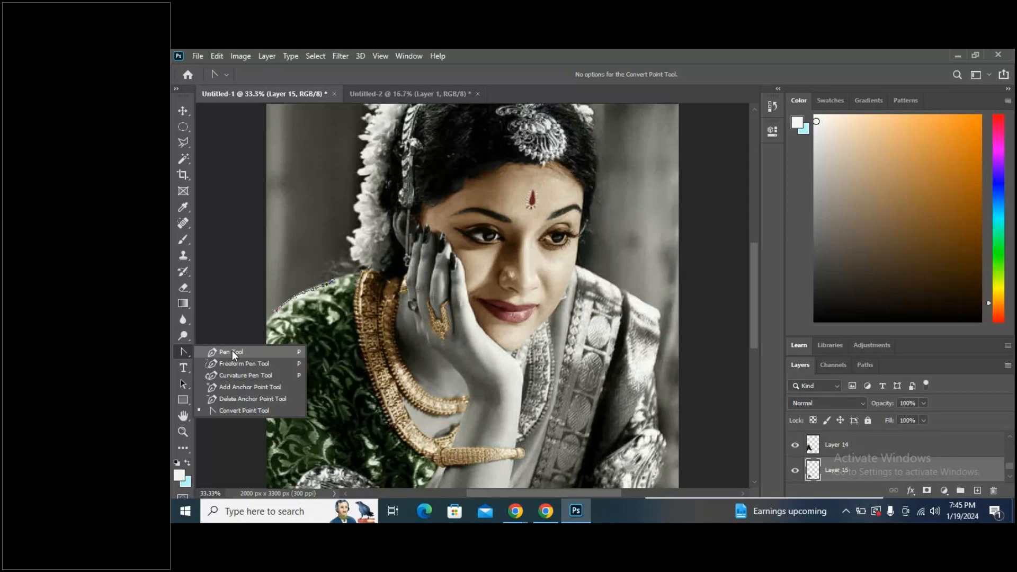
left_click(221, 354)
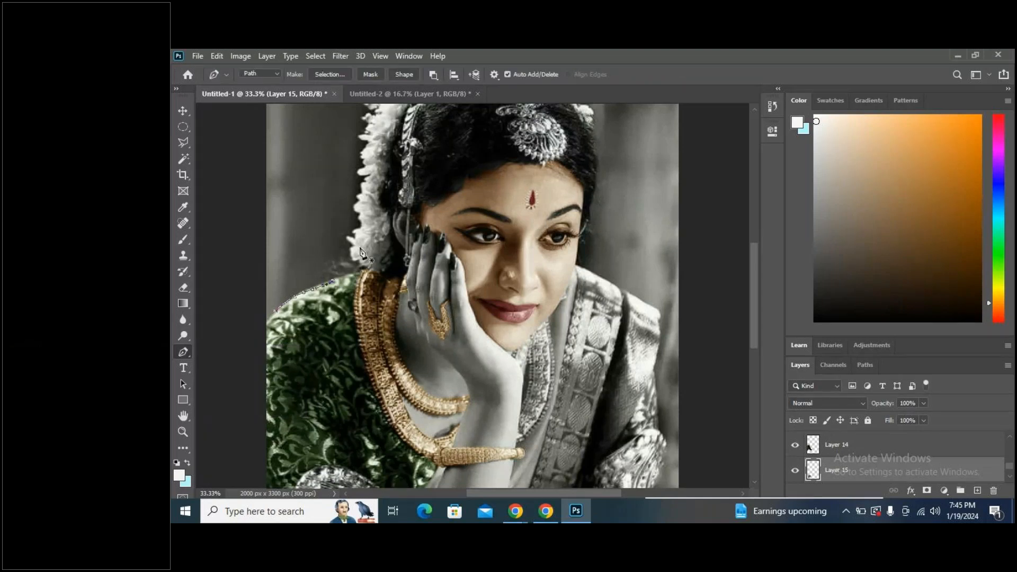
scroll(381, 260, "down", 3)
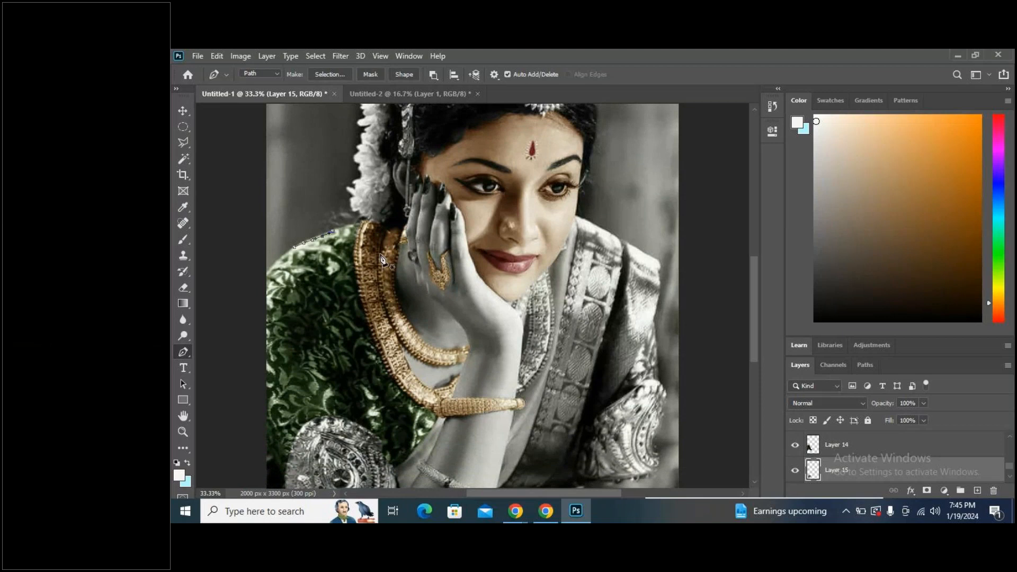
key("ctrl+minus")
key("ctrl+minus")
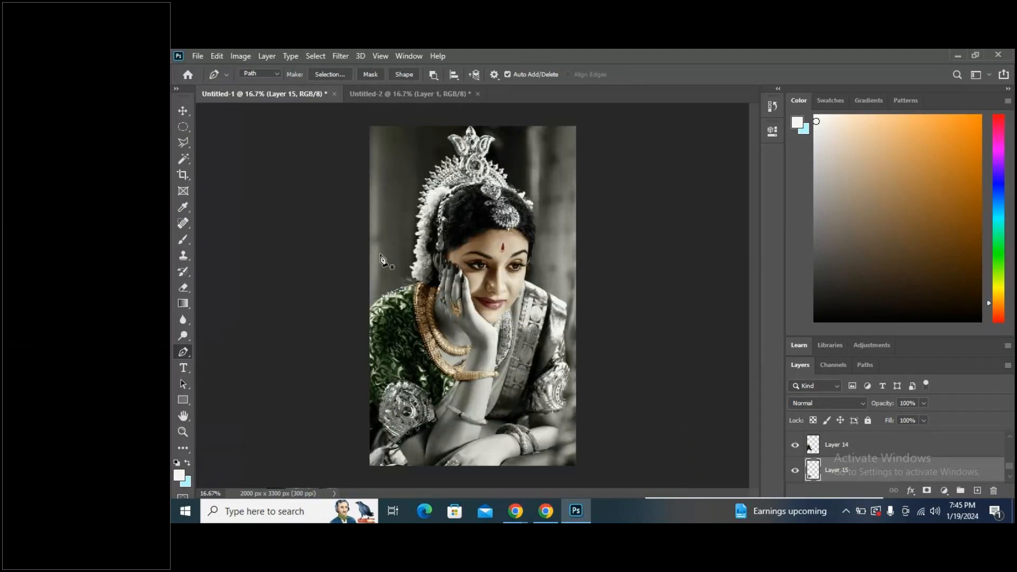
left_click(426, 98)
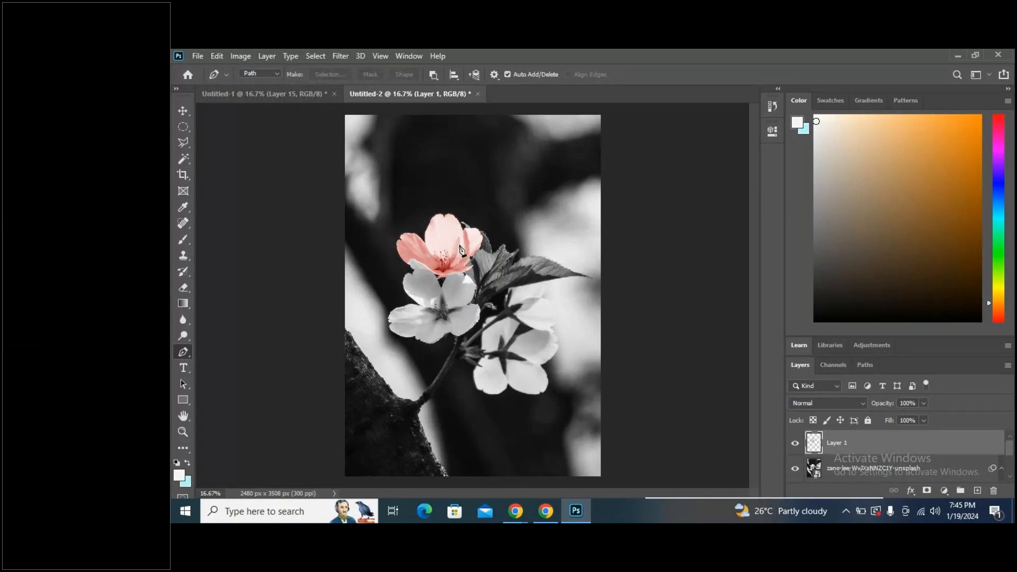
left_click(306, 94)
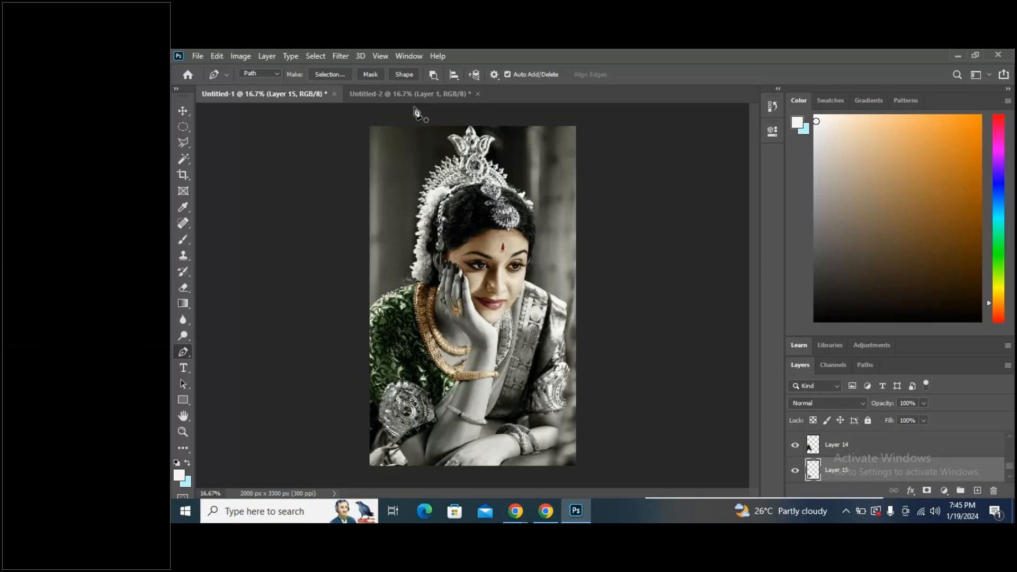
Switch to the GoTo meeting in Chrome, and mute and unmute the microphone.
mouse_move(516, 511)
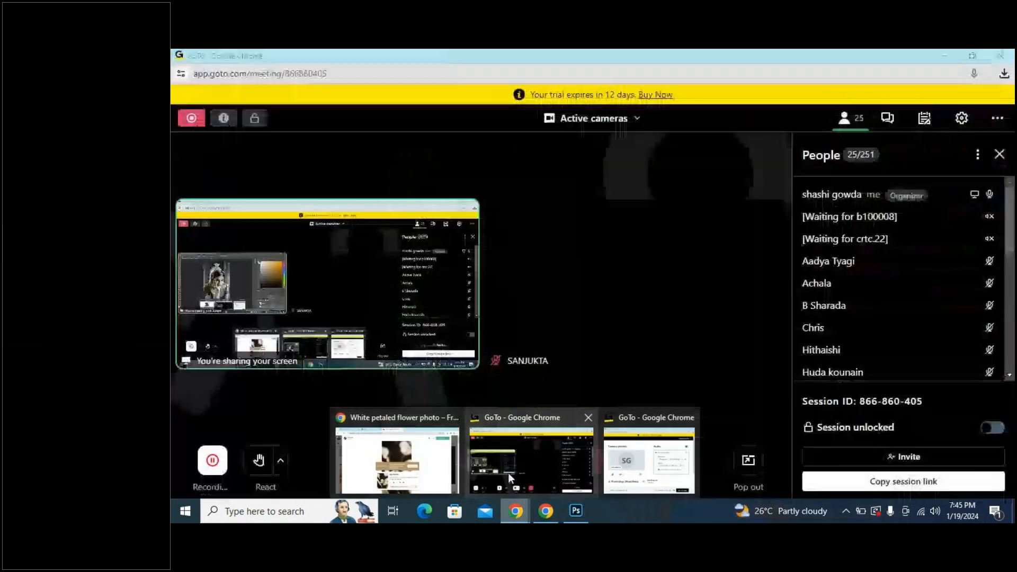
left_click(507, 472)
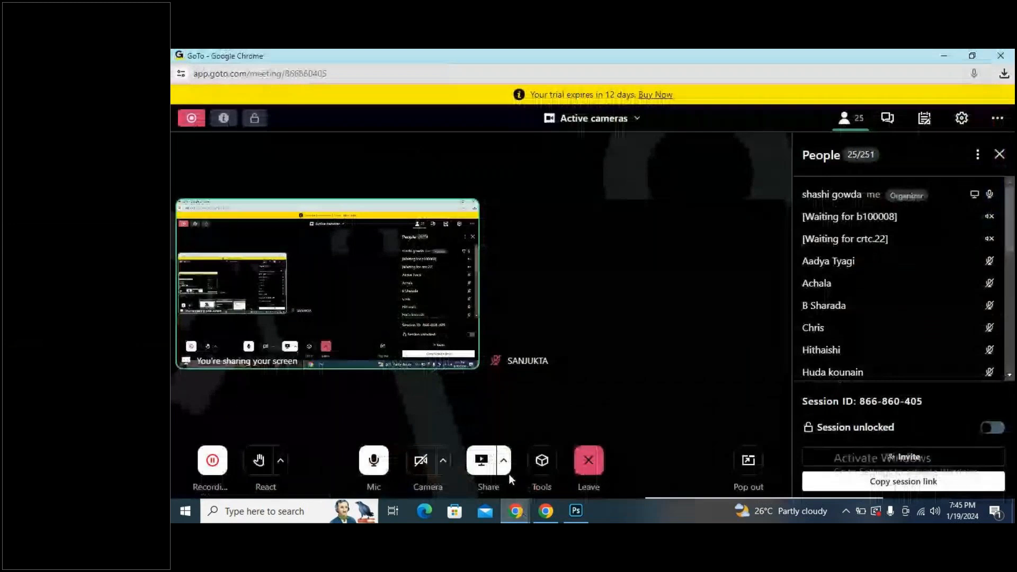
left_click(383, 459)
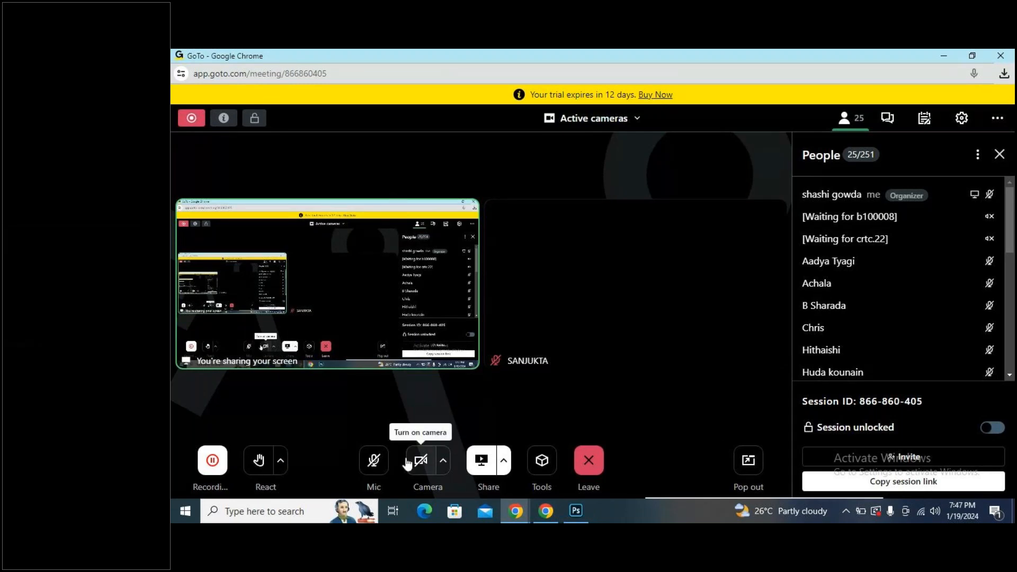
left_click(375, 460)
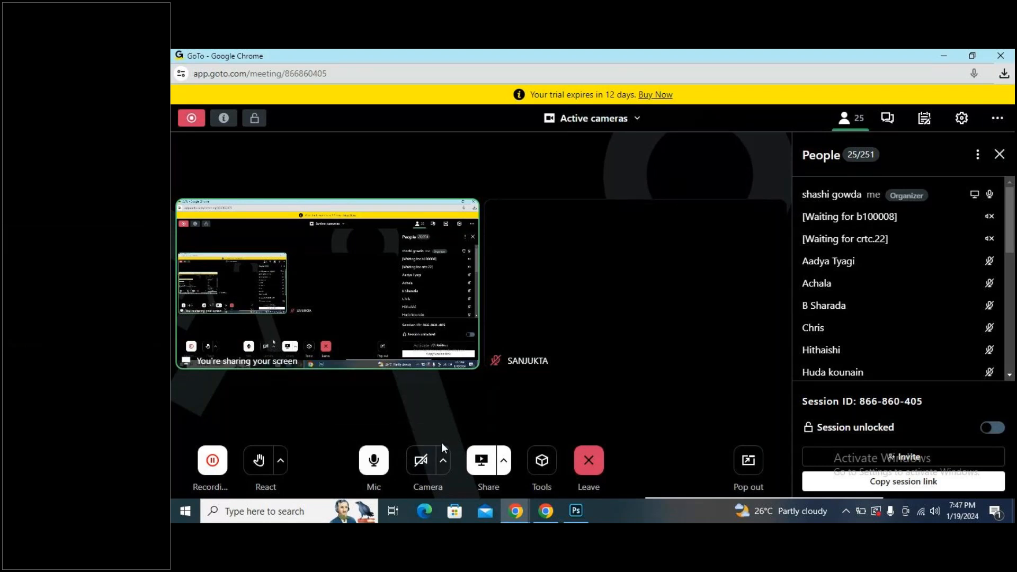
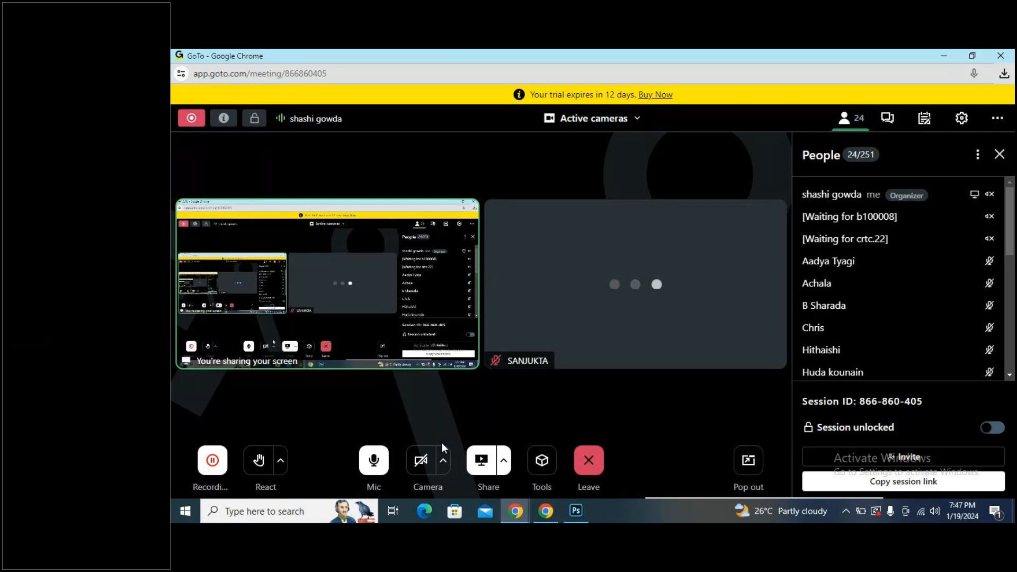
Open the meeting chat and dismiss the attendee arrival and departure notifications.
left_click(895, 121)
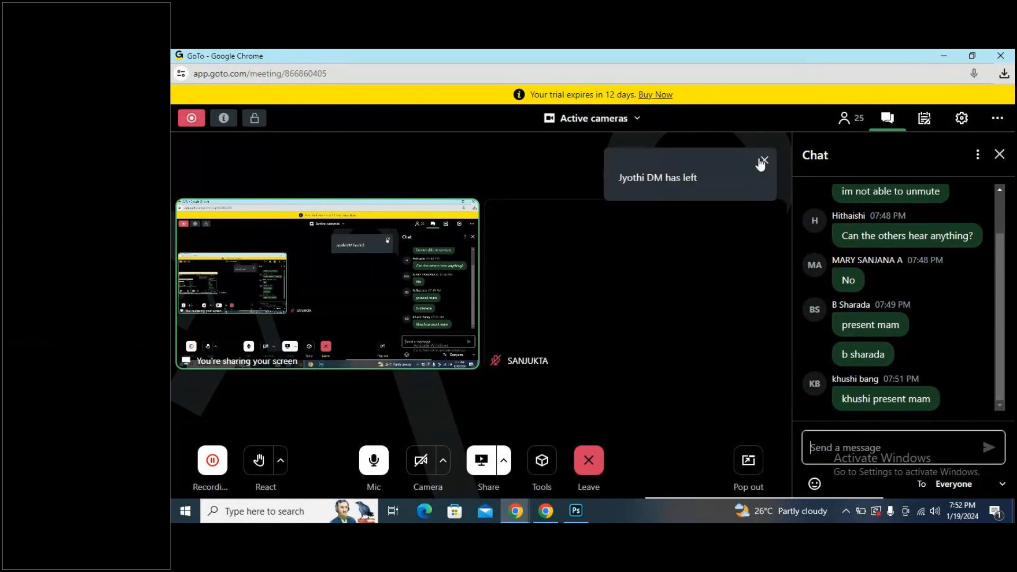
left_click(759, 160)
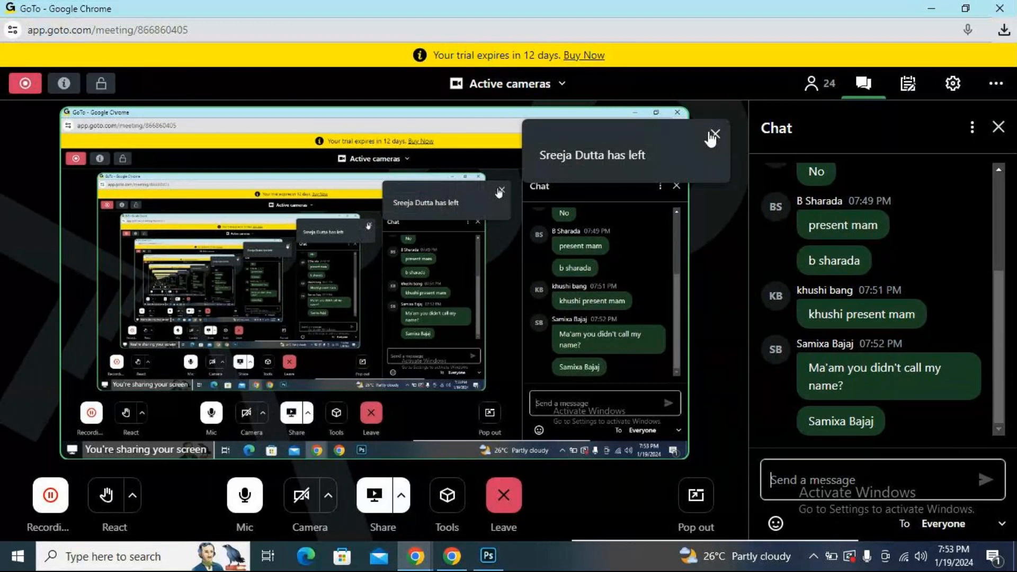
left_click(713, 136)
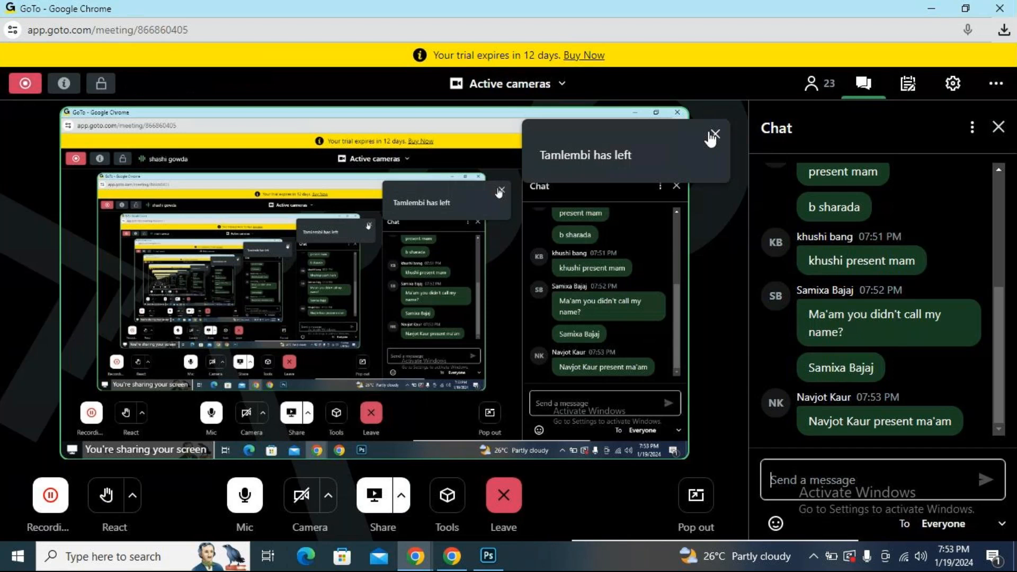
left_click(709, 134)
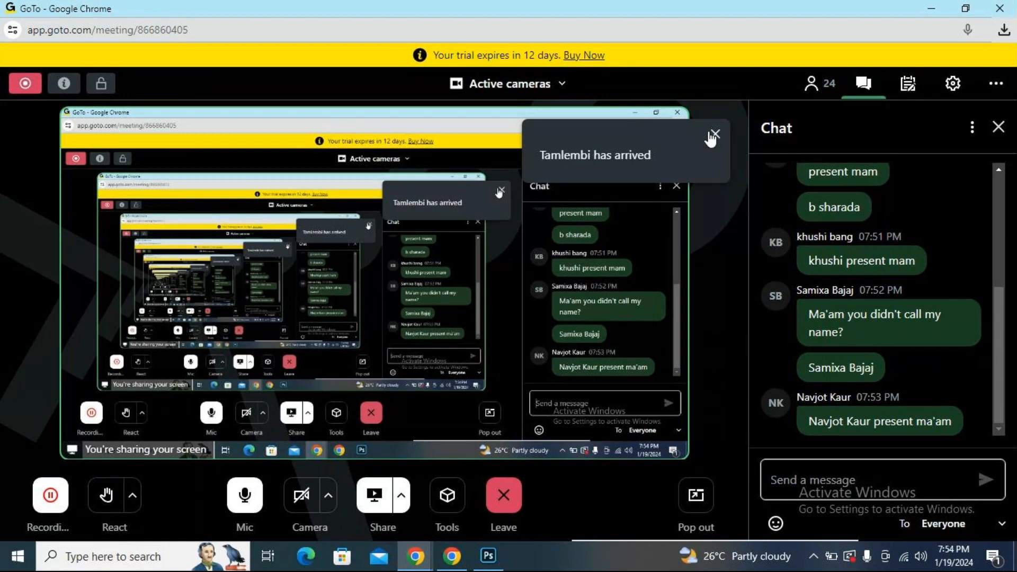
left_click(710, 134)
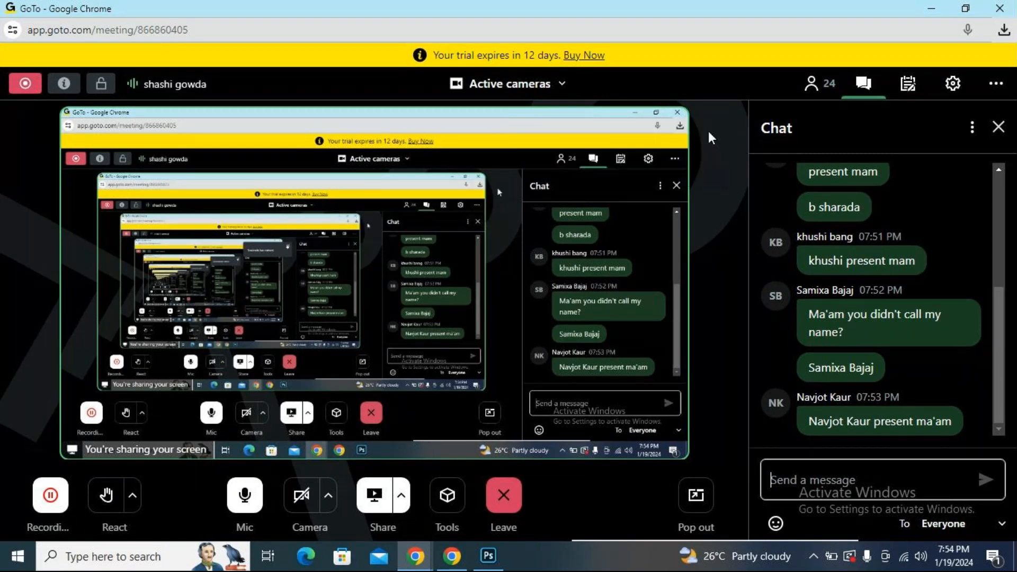